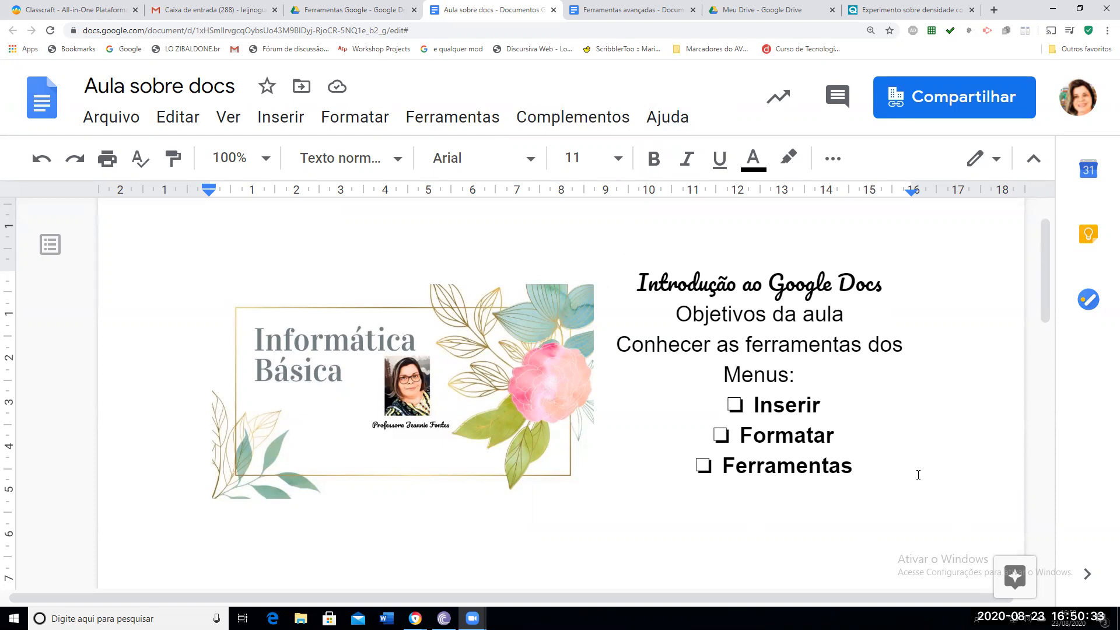
{"action": "left_click", "coordinate": [288, 128]}
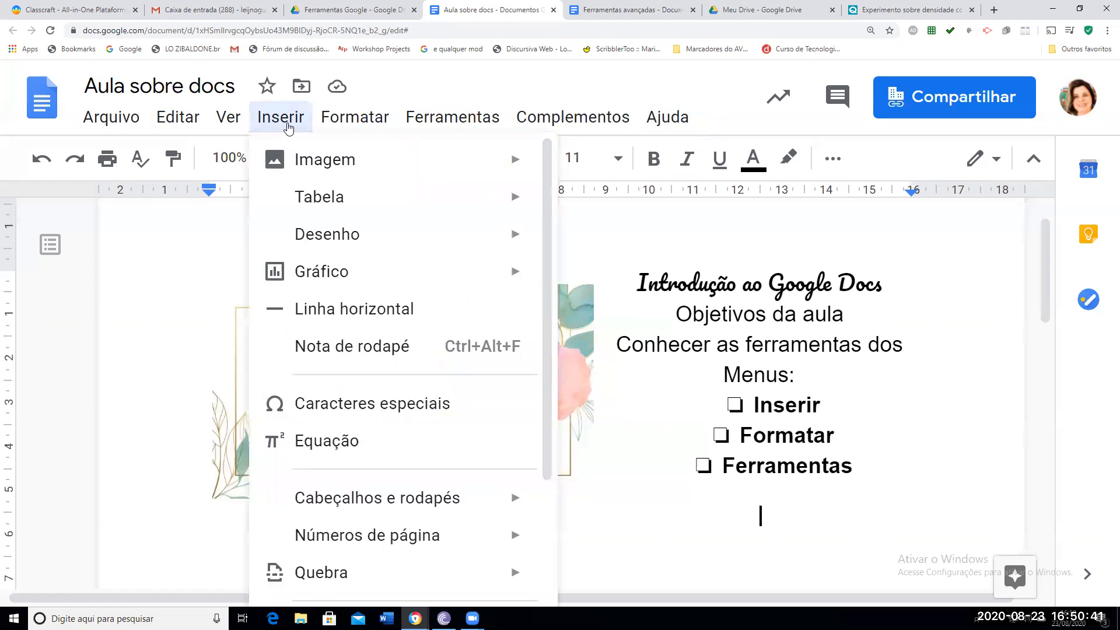
{"action": "mouse_move", "coordinate": [292, 169]}
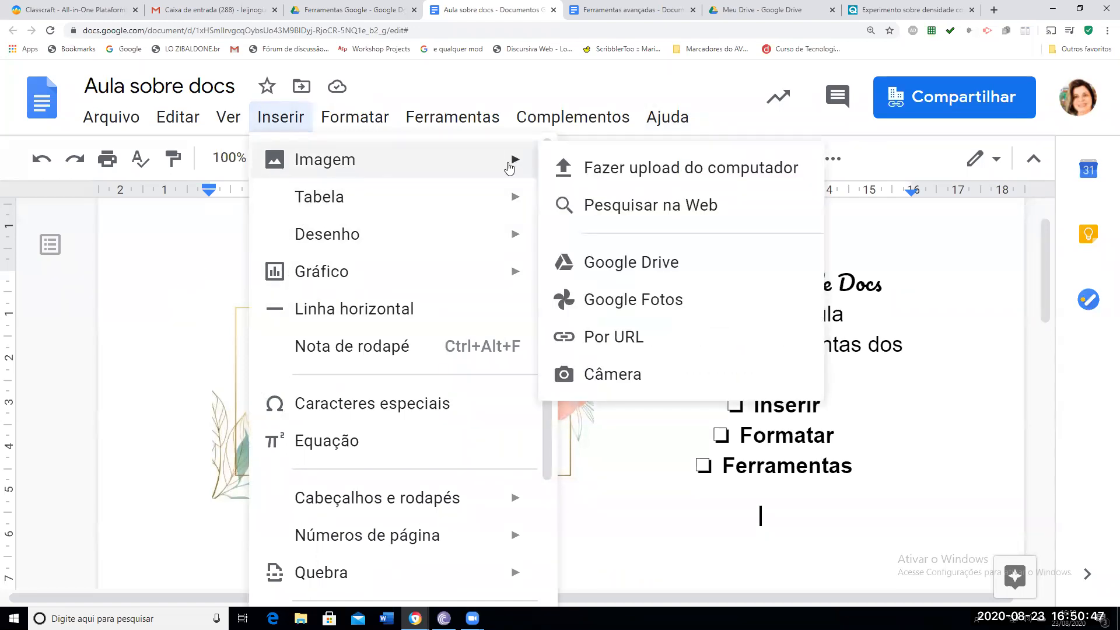
{"action": "left_click", "coordinate": [141, 233]}
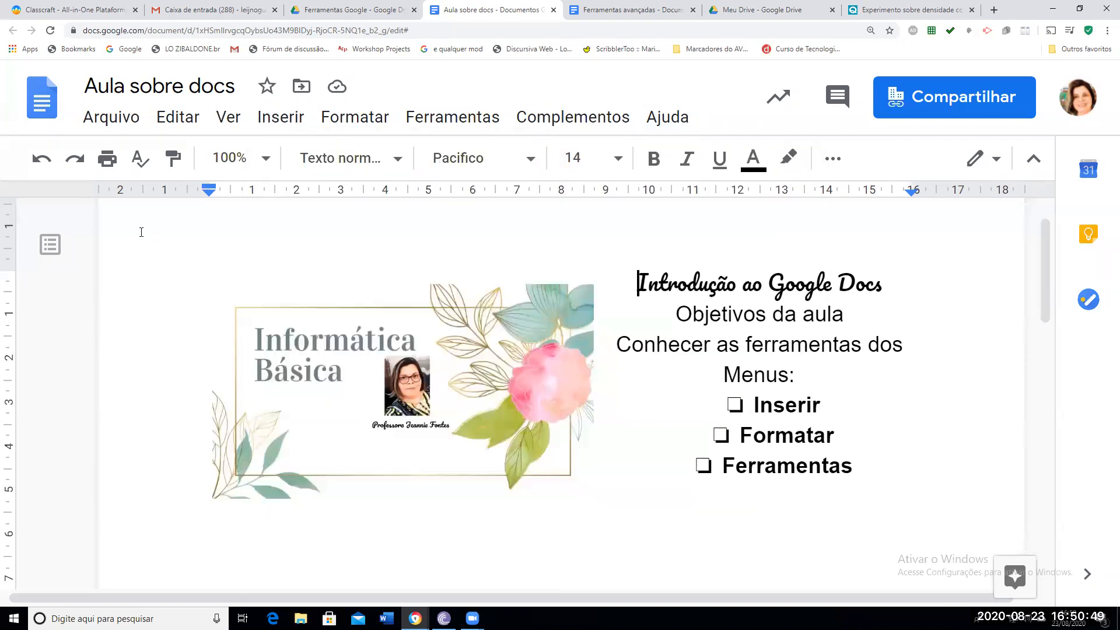
Start a new blank line in the document after the last checklist item, "Ferramentas"
{"action": "key", "text": "ctrl+minus"}
{"action": "key", "text": "ctrl+minus"}
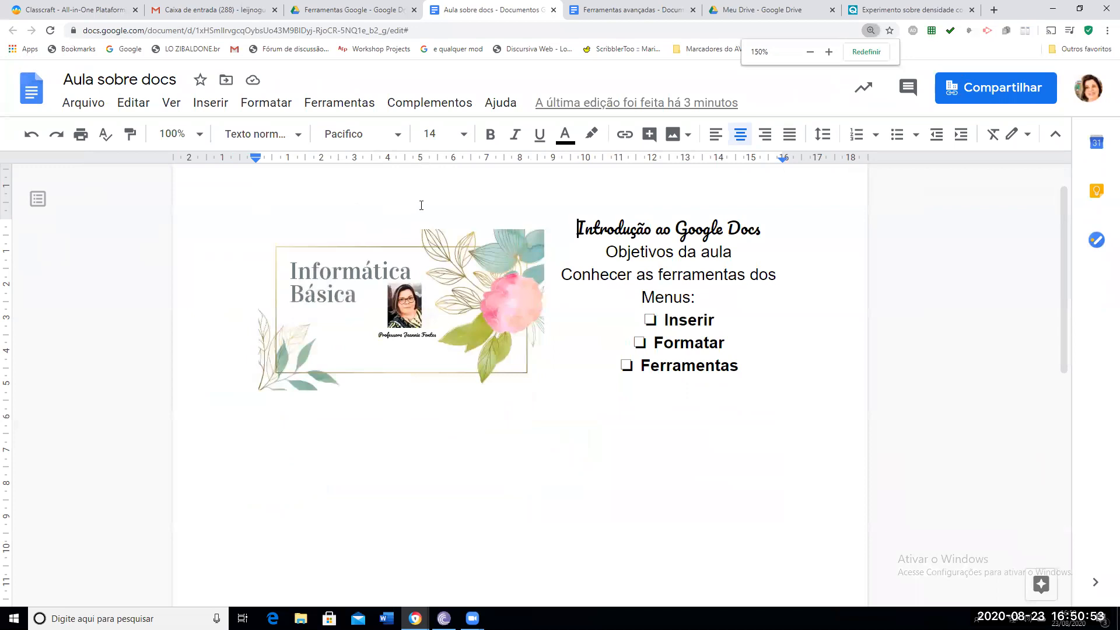
{"action": "left_click", "coordinate": [755, 374]}
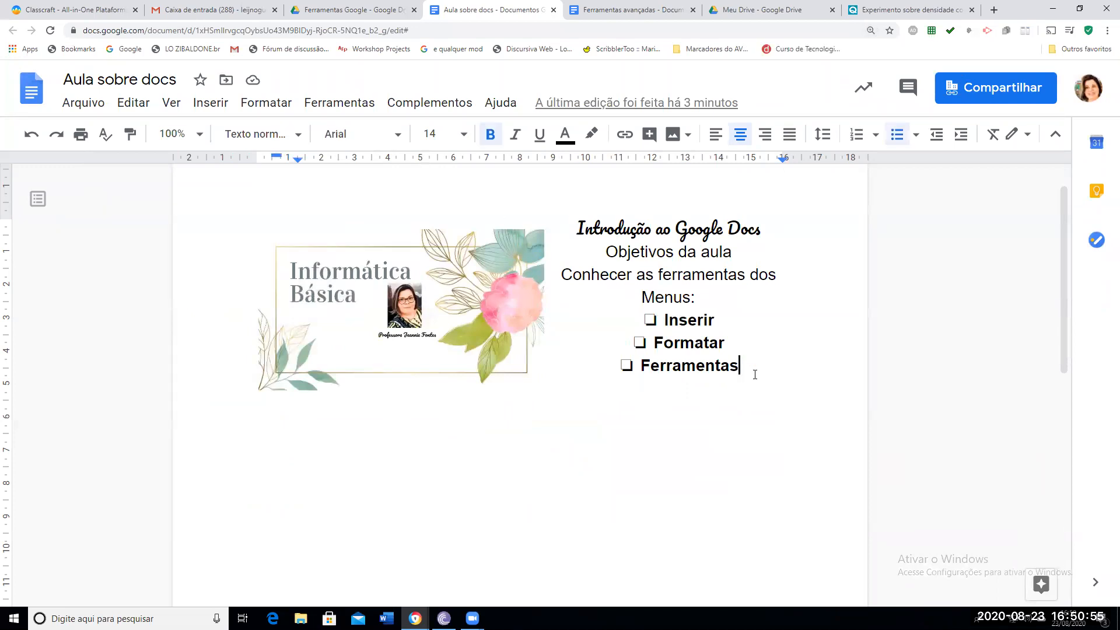
{"action": "key", "text": "Return"}
{"action": "key", "text": "Return"}
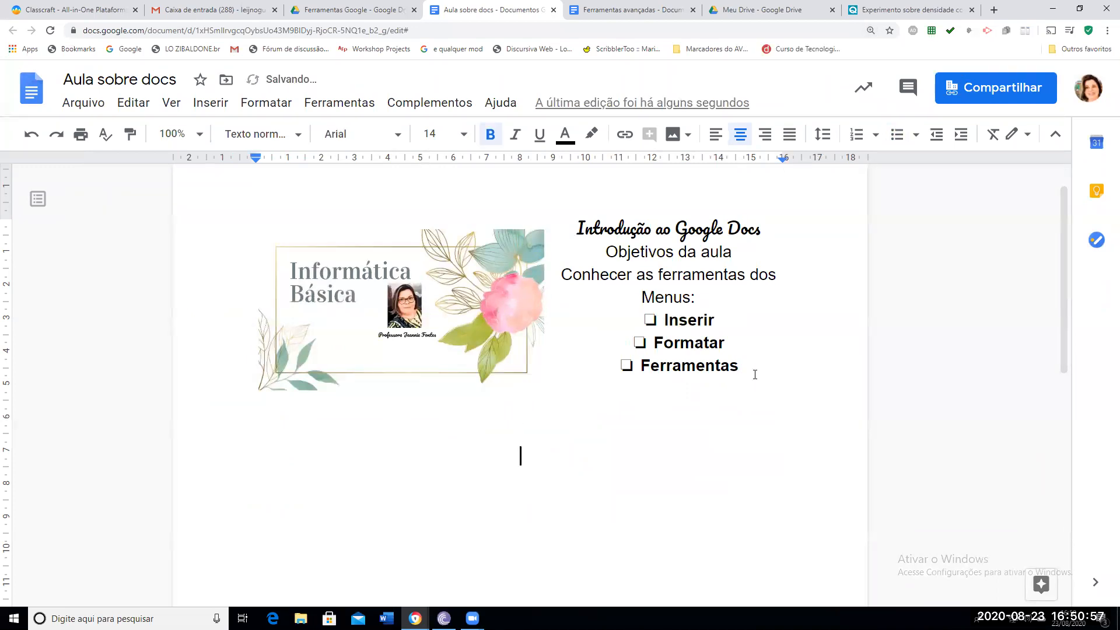
{"action": "left_click", "coordinate": [203, 104]}
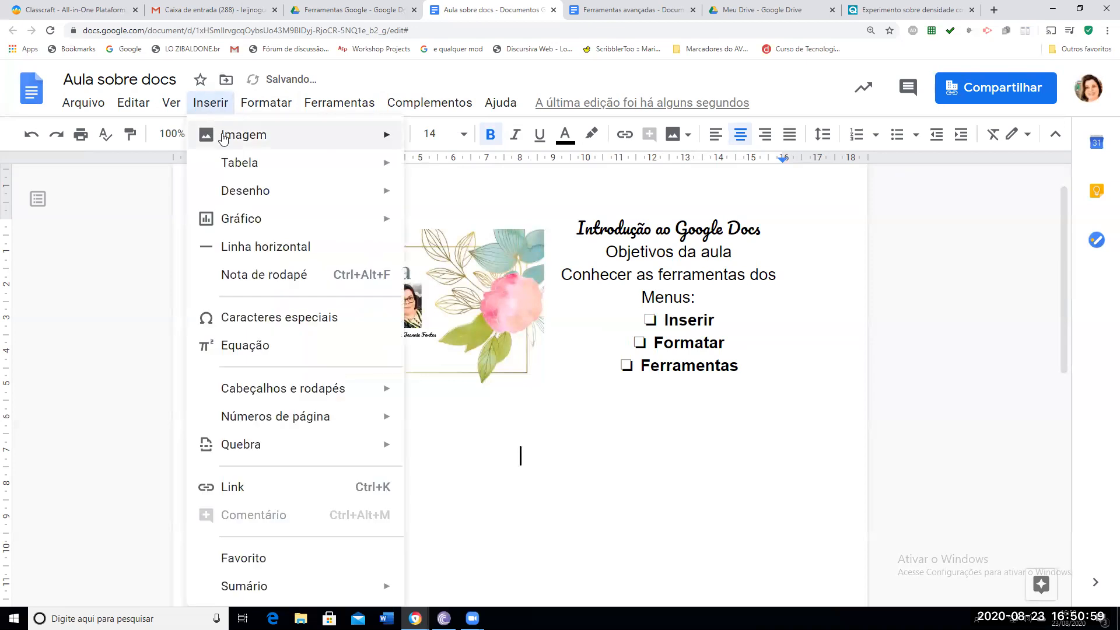
{"action": "mouse_move", "coordinate": [223, 138]}
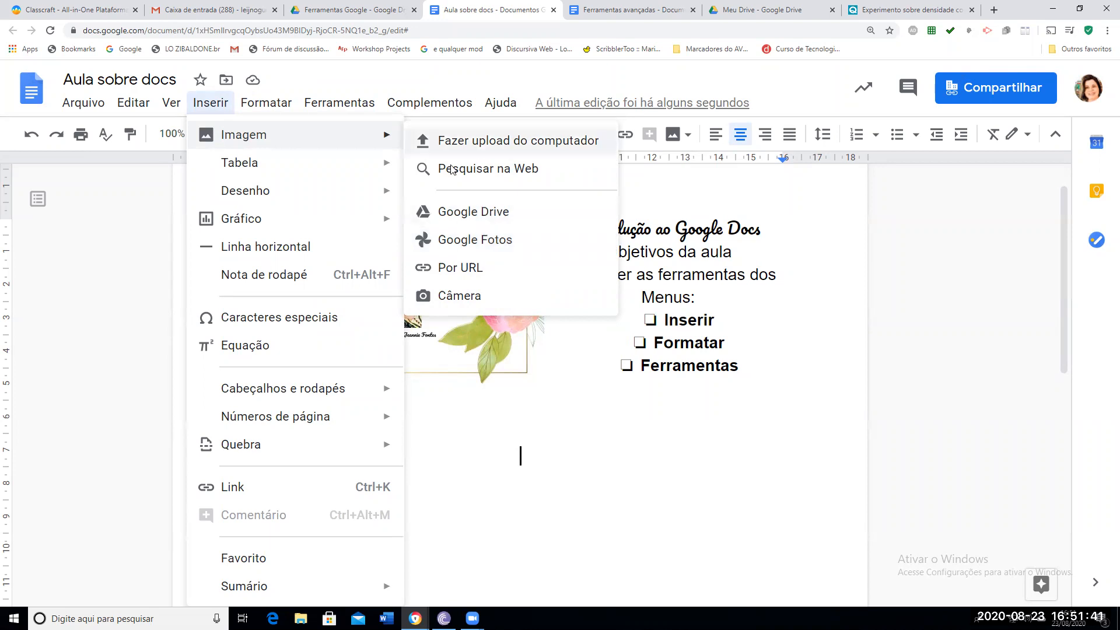
{"action": "left_click", "coordinate": [355, 12]}
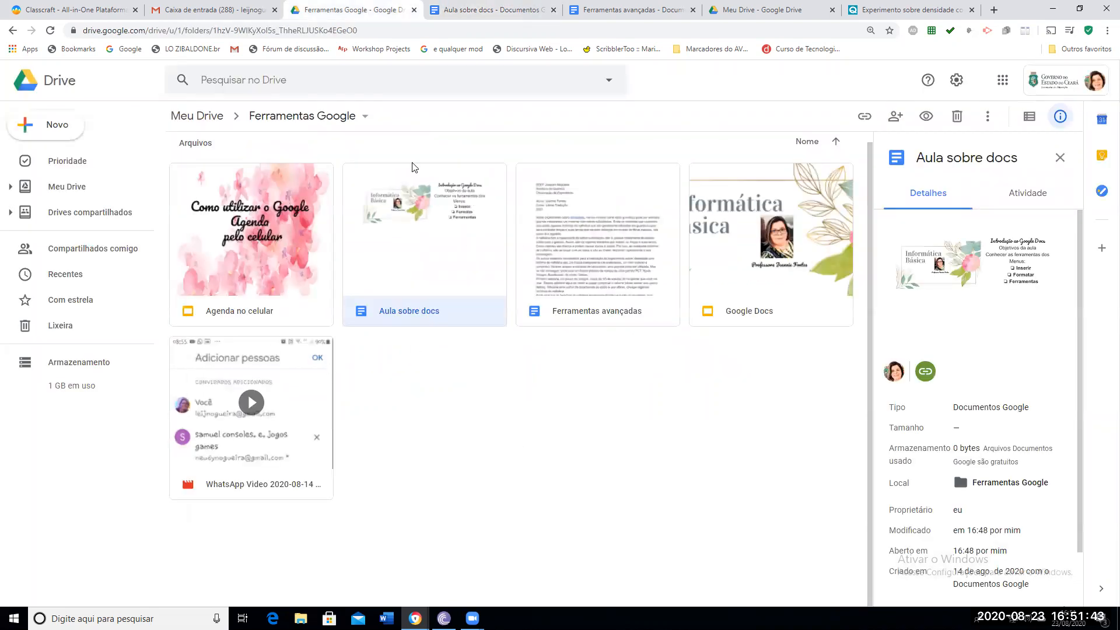
{"action": "left_click", "coordinate": [483, 7]}
Search the web for "aquarela" images from within the document
{"action": "left_click", "coordinate": [211, 104]}
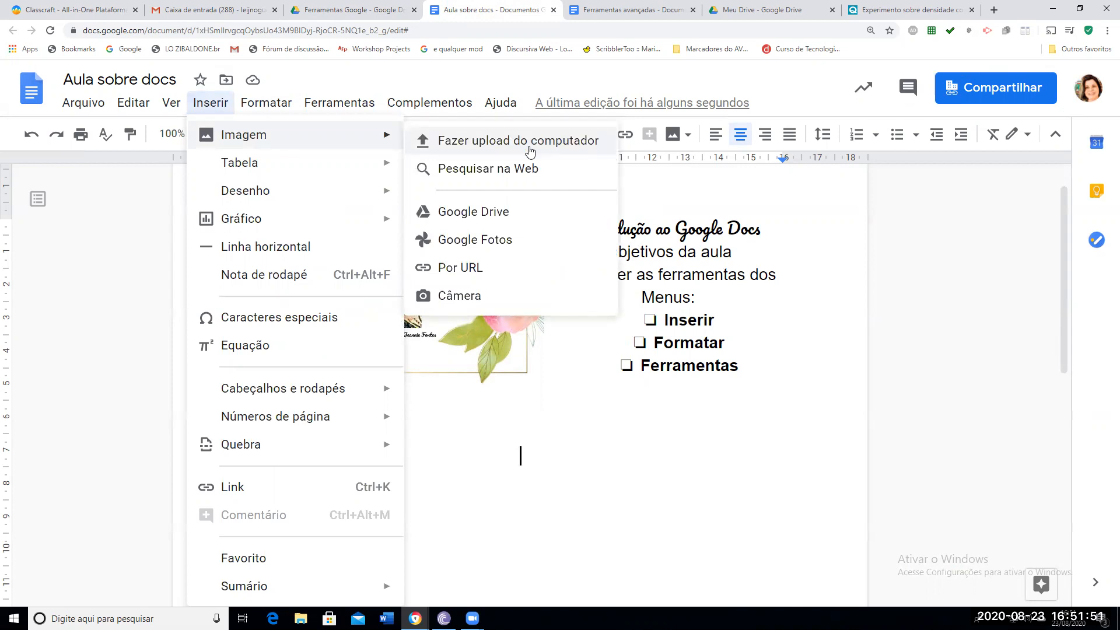
{"action": "left_click", "coordinate": [459, 170]}
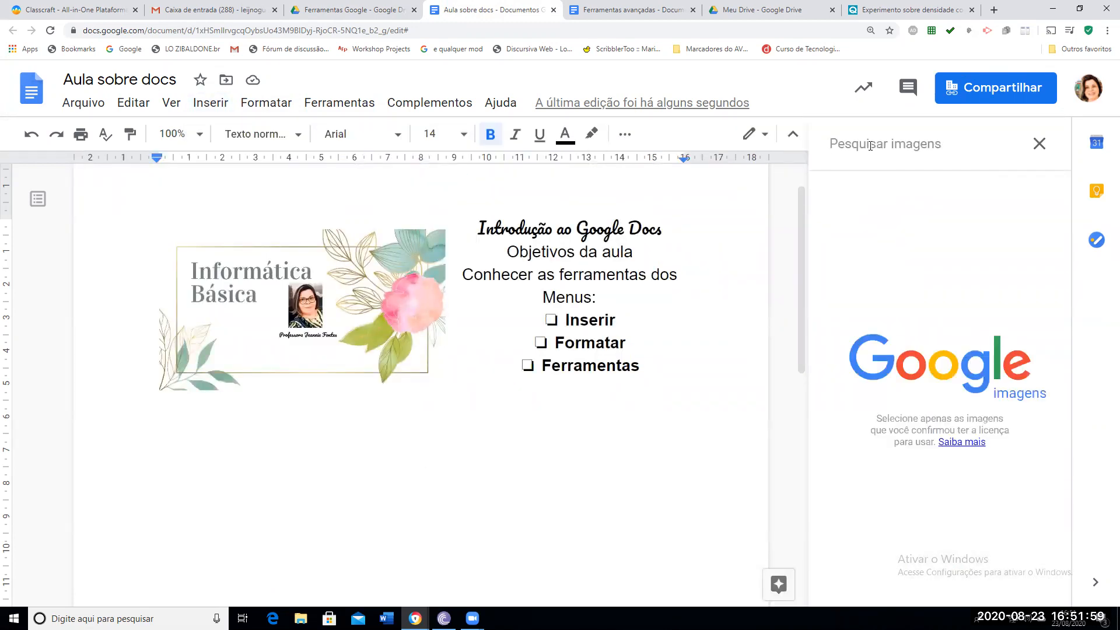
{"action": "type", "text": "aaq"}
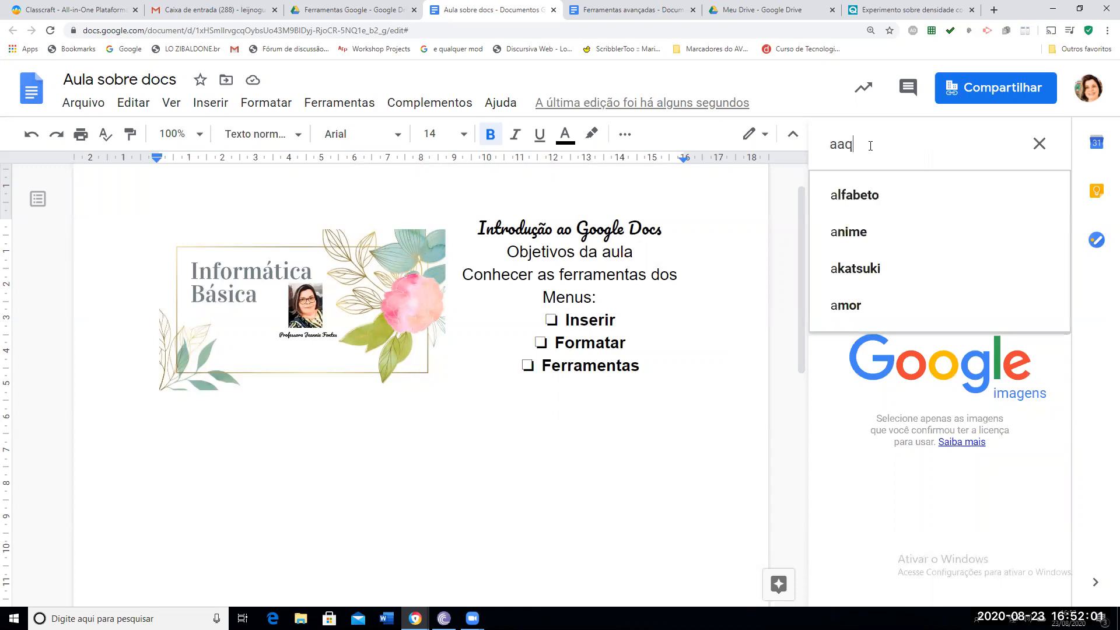
{"action": "key", "text": "BackSpace"}
{"action": "type", "text": "quare"}
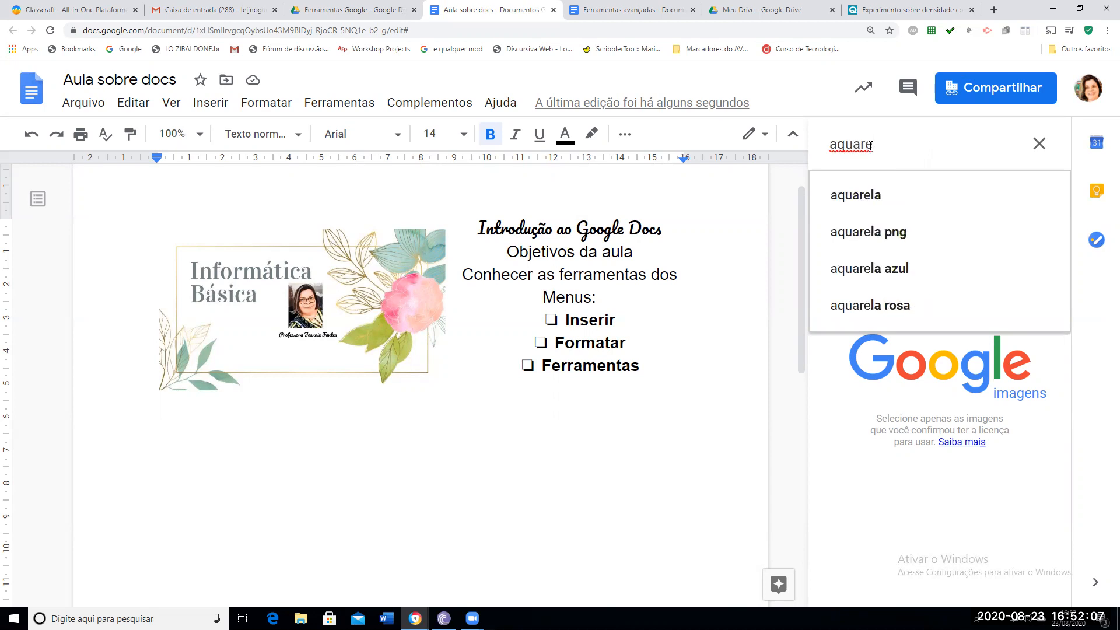
{"action": "type", "text": "la"}
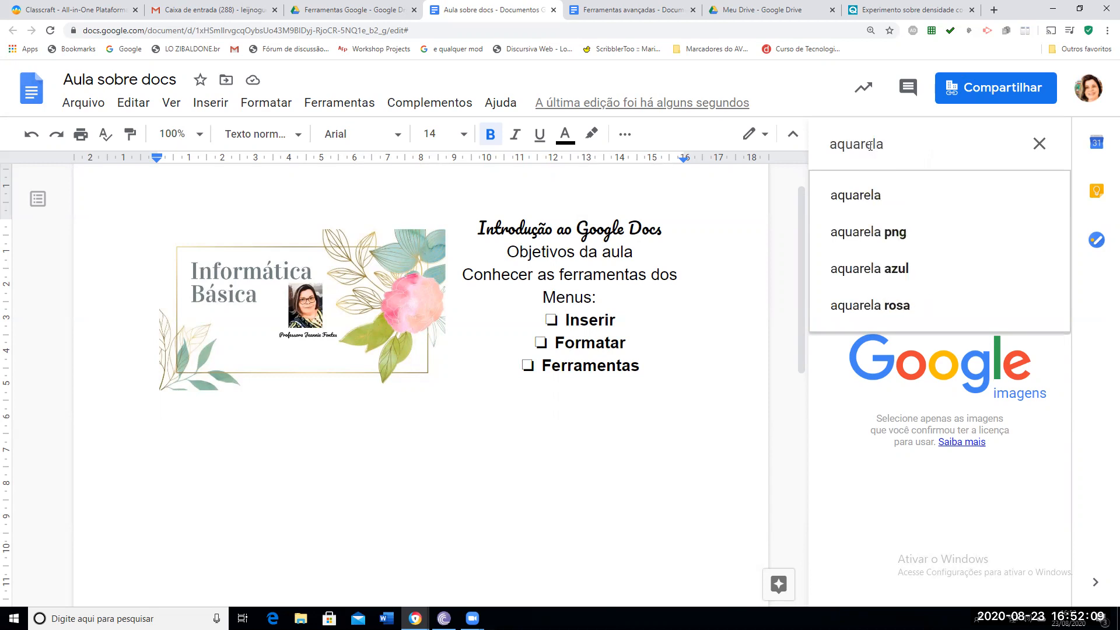
{"action": "left_click", "coordinate": [878, 201]}
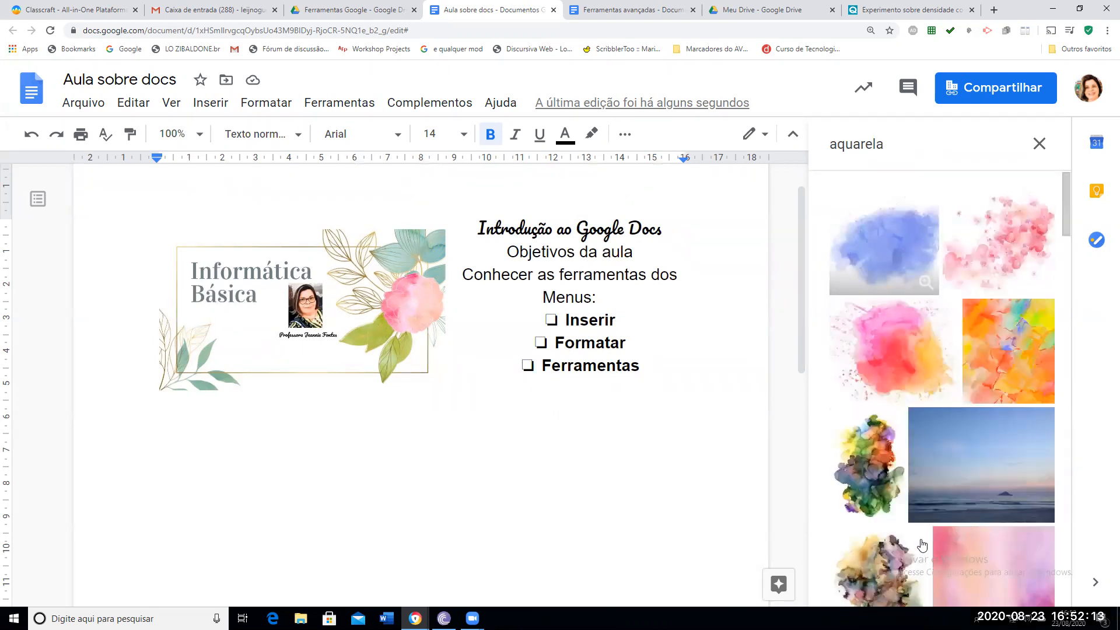
Insert the rainbow-coloured watercolour ring from the image results at the blank line
{"action": "scroll", "coordinate": [928, 526], "scroll_direction": "down", "scroll_amount": 10}
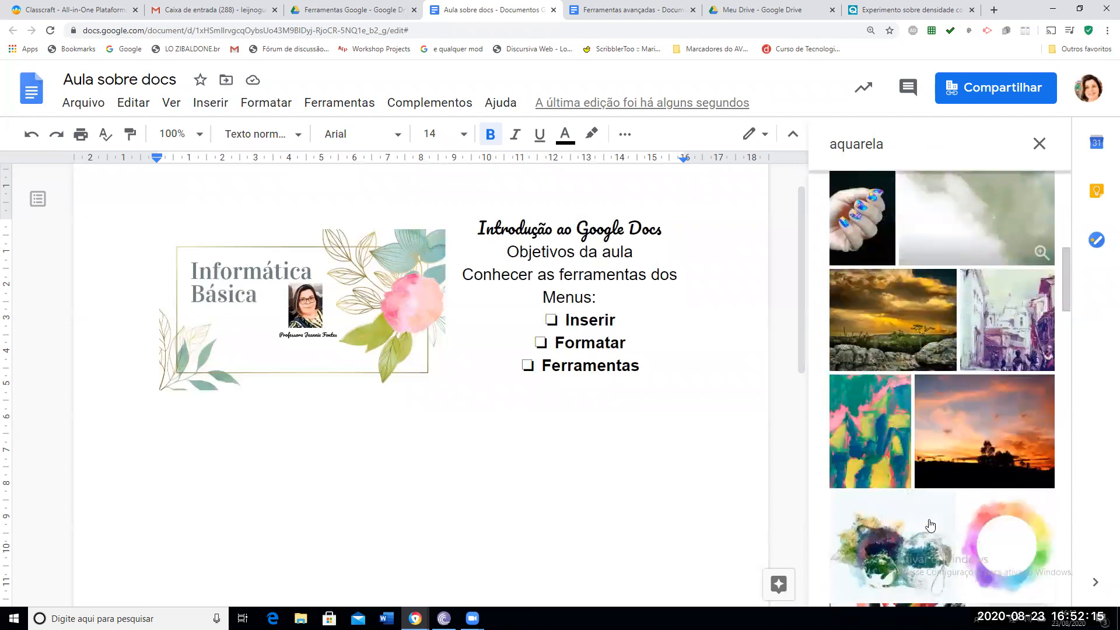
{"action": "scroll", "coordinate": [929, 524], "scroll_direction": "down", "scroll_amount": 4}
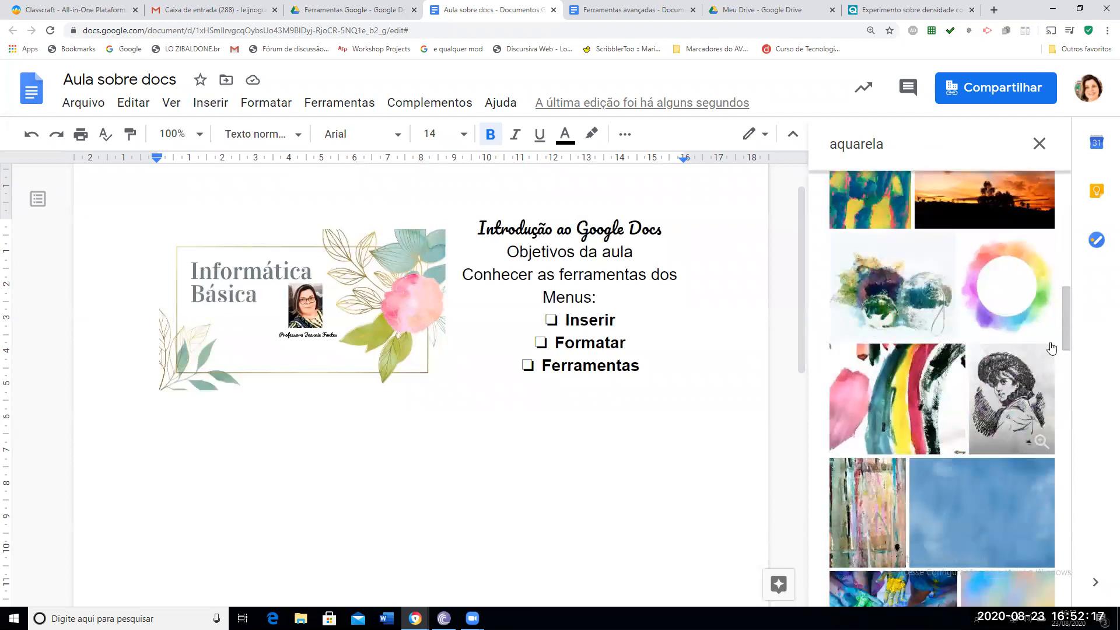
{"action": "left_click", "coordinate": [1005, 318]}
{"action": "left_click", "coordinate": [1024, 583]}
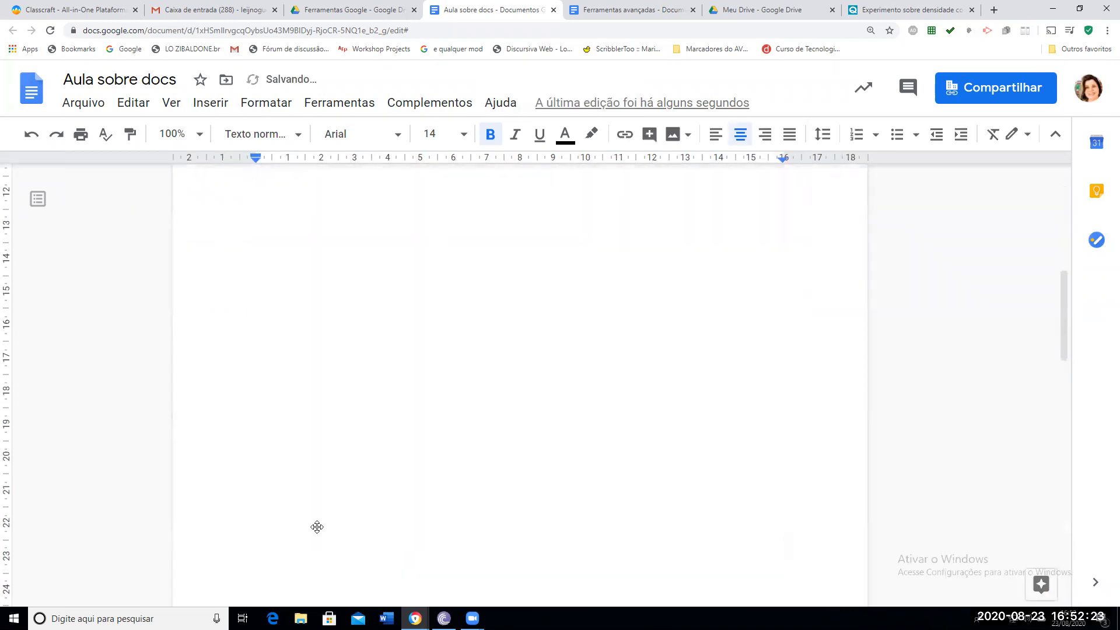
Shrink the inserted watercolour ring image proportionally to about 11 cm wide
{"action": "scroll", "coordinate": [714, 476], "scroll_direction": "up", "scroll_amount": 2}
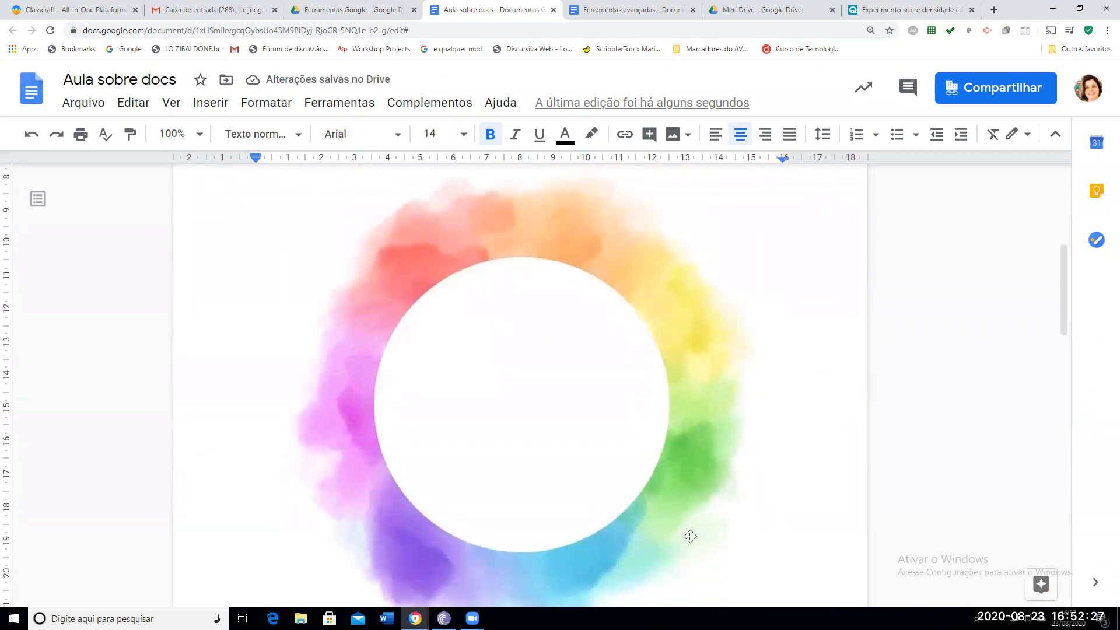
{"action": "scroll", "coordinate": [548, 318], "scroll_direction": "up", "scroll_amount": 2}
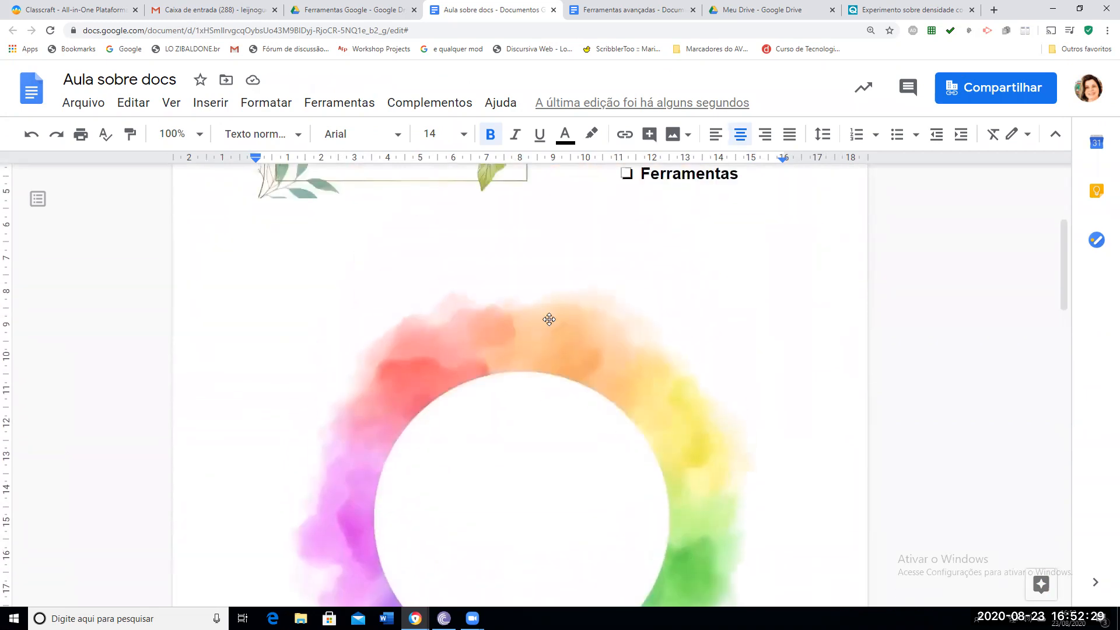
{"action": "left_click", "coordinate": [653, 345]}
{"action": "left_click_drag", "start_coordinate": [784, 258], "coordinate": [635, 408]}
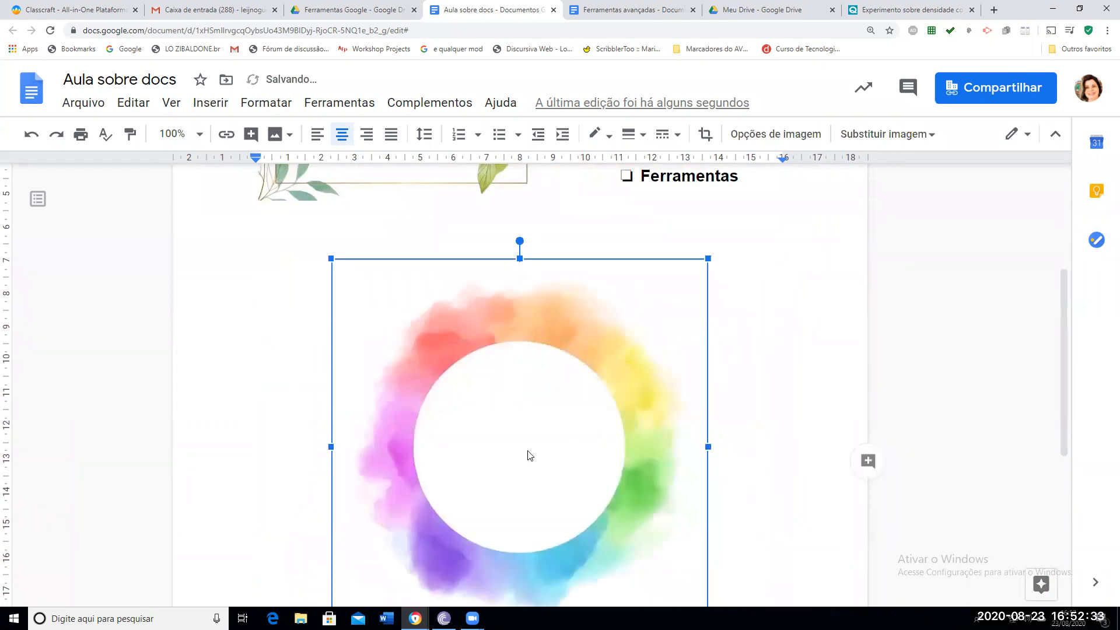
{"action": "scroll", "coordinate": [543, 408], "scroll_direction": "down", "scroll_amount": 1}
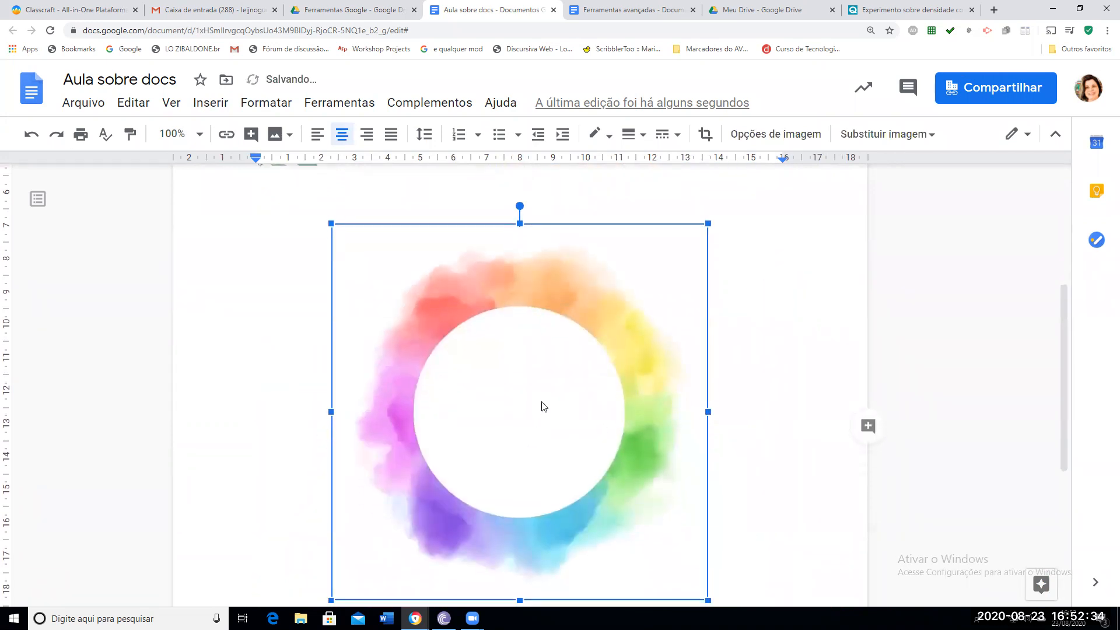
{"action": "left_click", "coordinate": [760, 296]}
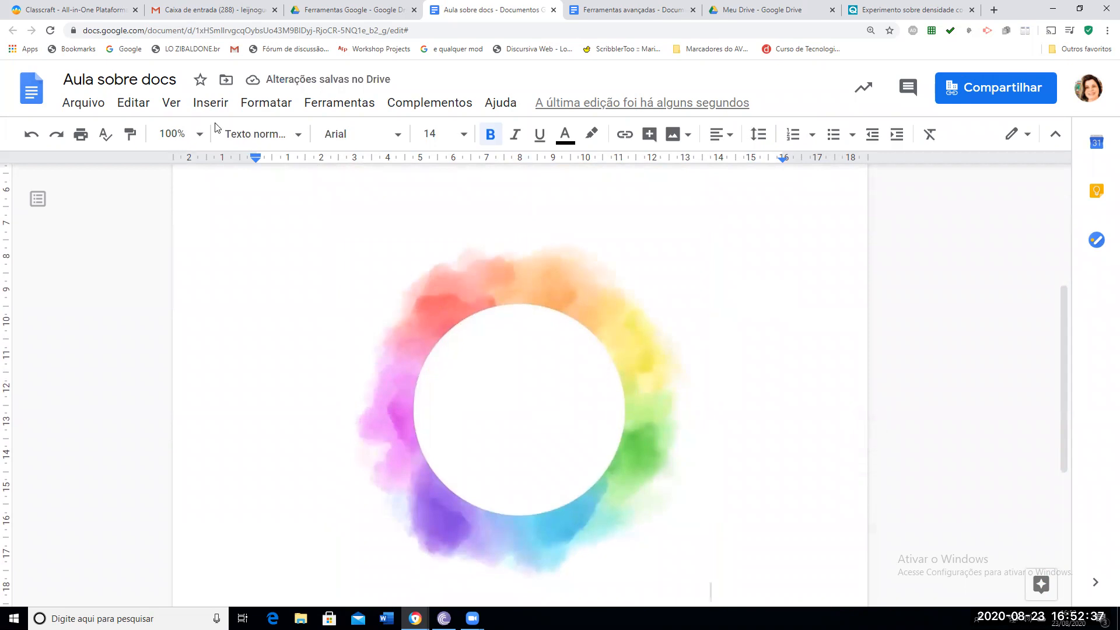
Insert a table with 4 columns and 4 rows on a new line below the watercolour ring image
{"action": "left_click", "coordinate": [204, 107]}
{"action": "mouse_move", "coordinate": [337, 139]}
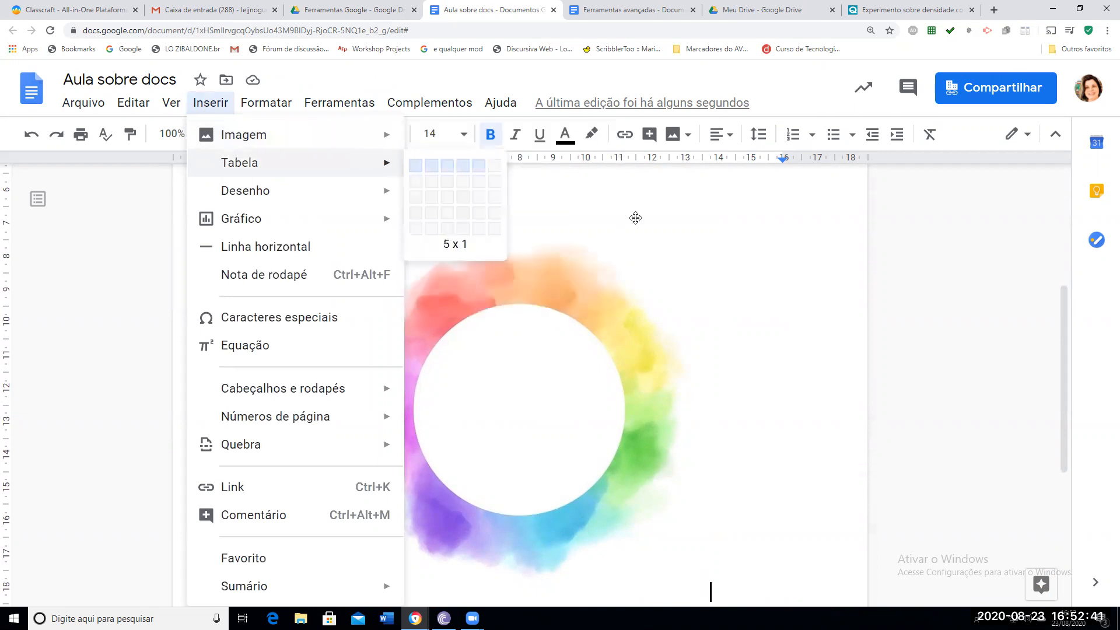
{"action": "double_click", "coordinate": [749, 332]}
{"action": "key", "text": "Return"}
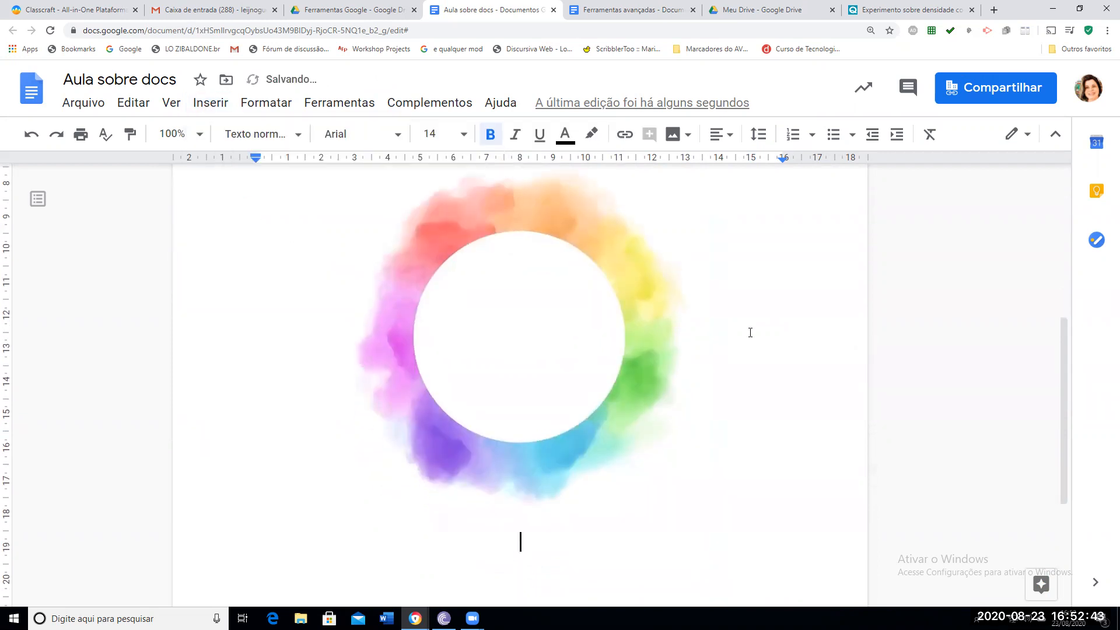
{"action": "left_click", "coordinate": [215, 103]}
{"action": "mouse_move", "coordinate": [373, 163]}
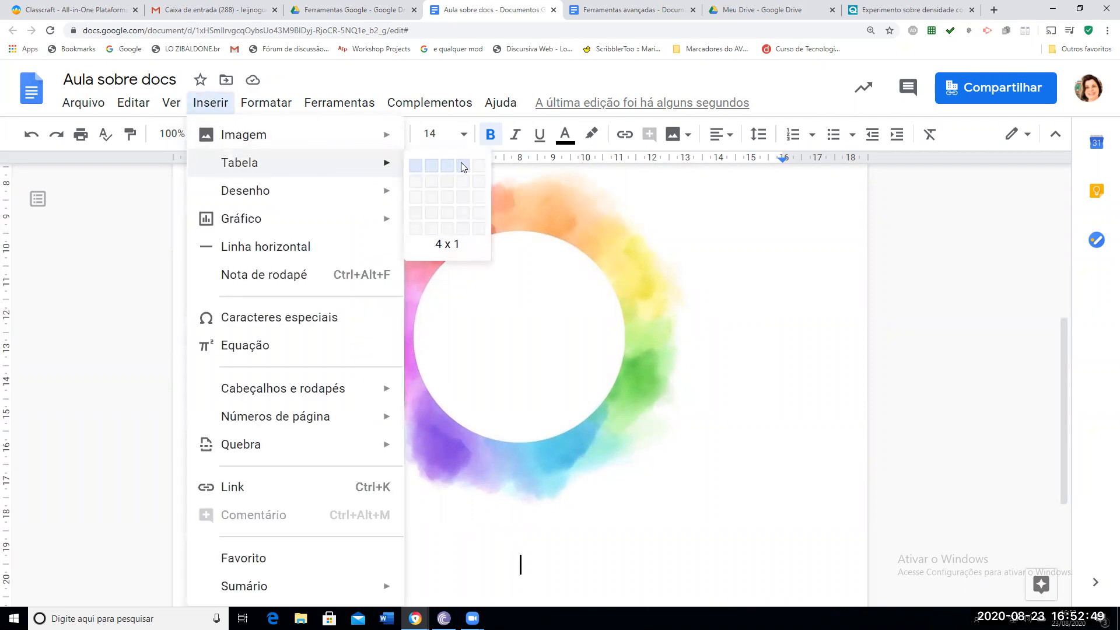
{"action": "left_click", "coordinate": [466, 219]}
{"action": "scroll", "coordinate": [479, 480], "scroll_direction": "down", "scroll_amount": 6}
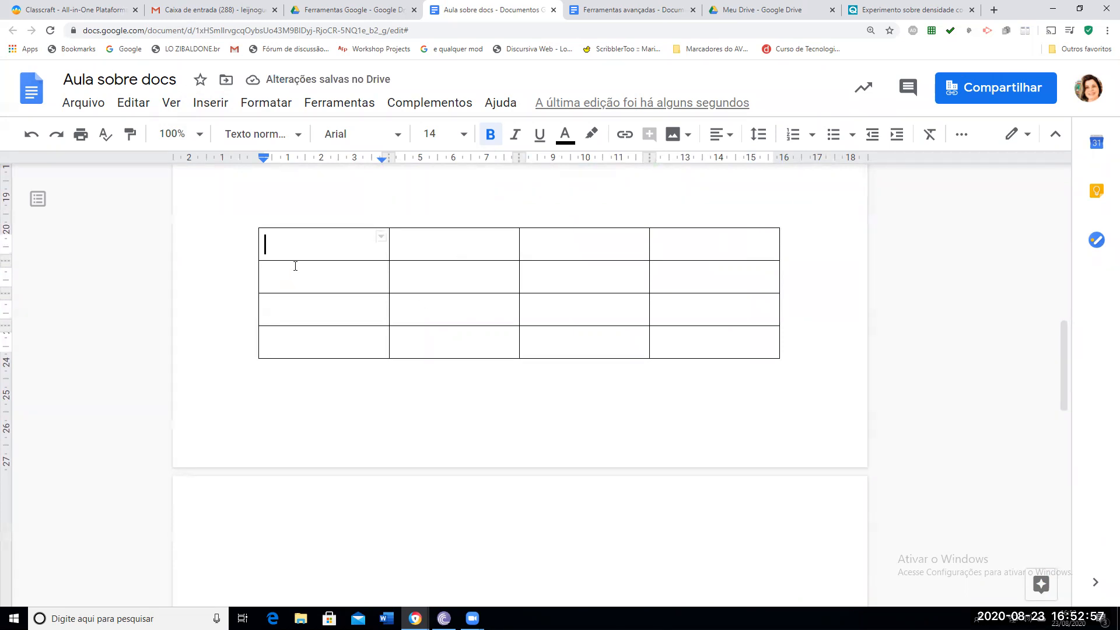
Enter "seg" in the first cell of the table
{"action": "scroll", "coordinate": [683, 414], "scroll_direction": "down", "scroll_amount": 1}
{"action": "scroll", "coordinate": [686, 413], "scroll_direction": "up", "scroll_amount": 1}
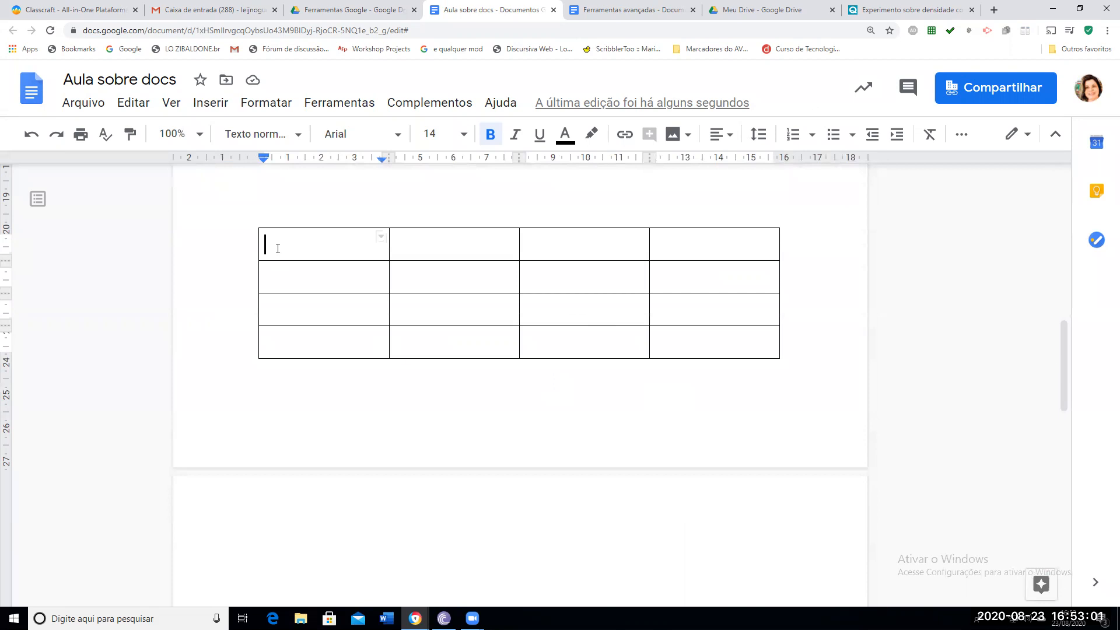
{"action": "type", "text": "seg"}
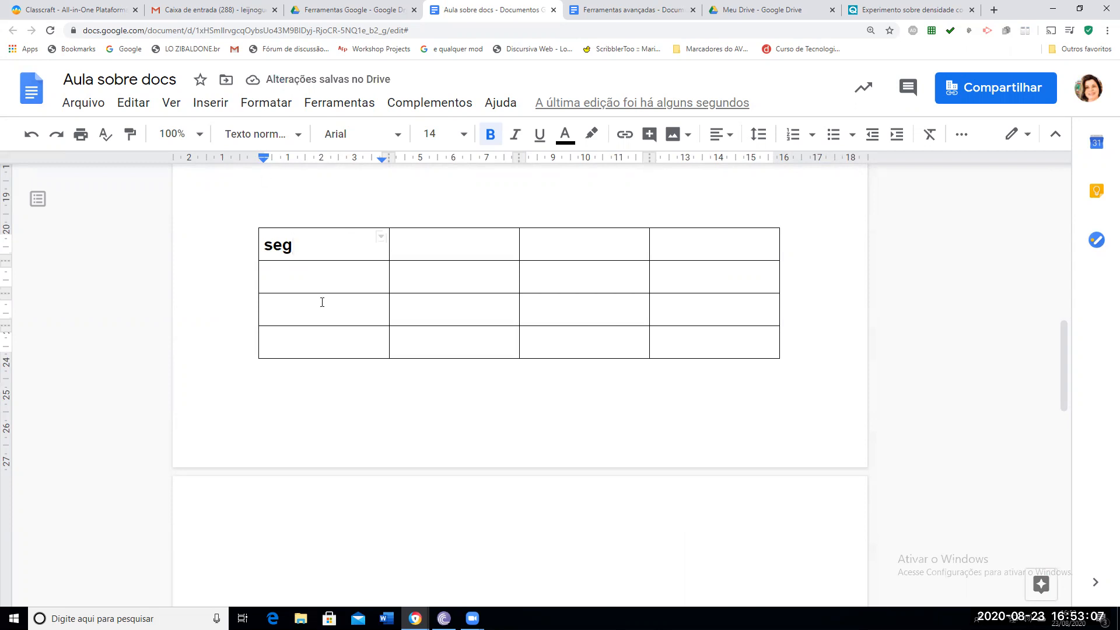
{"action": "left_click", "coordinate": [196, 105]}
{"action": "mouse_move", "coordinate": [236, 168]}
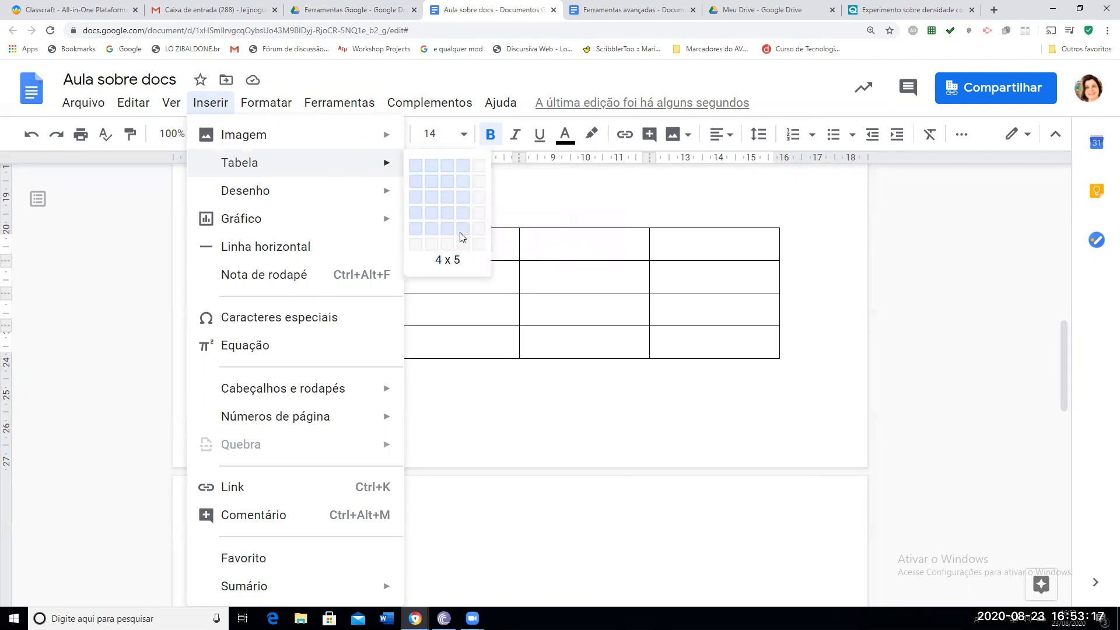
{"action": "left_click", "coordinate": [744, 237]}
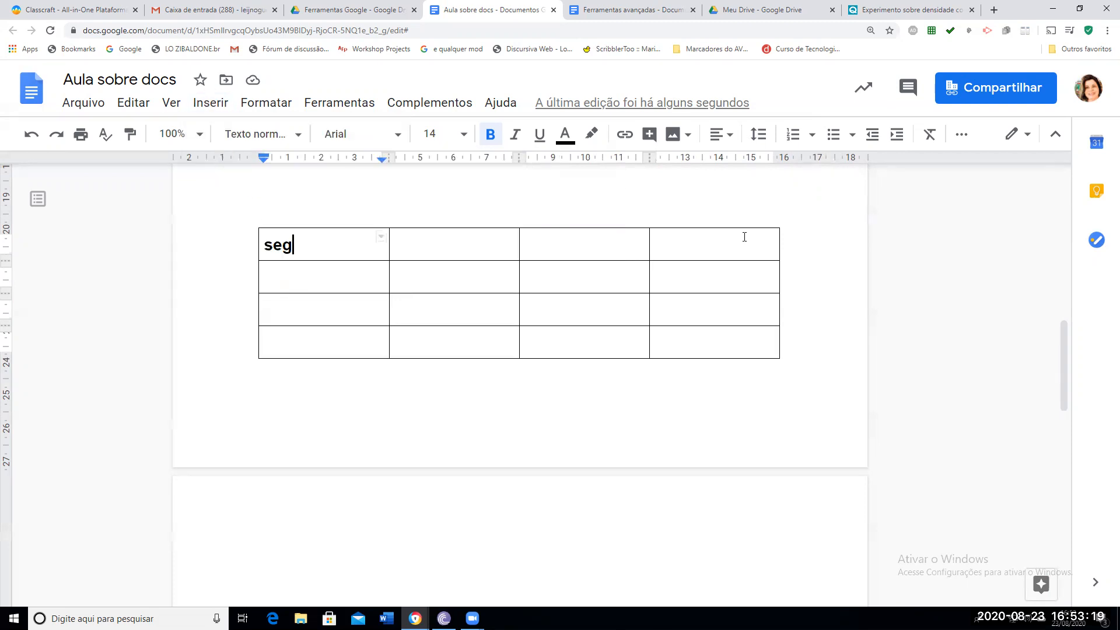
Resize the table's columns to about 5.3, 4.5, 3.7 and 2.9 cm wide, and make its first row about 4 cm taller
{"action": "left_click_drag", "start_coordinate": [388, 252], "coordinate": [432, 252]}
{"action": "left_click_drag", "start_coordinate": [518, 250], "coordinate": [579, 251]}
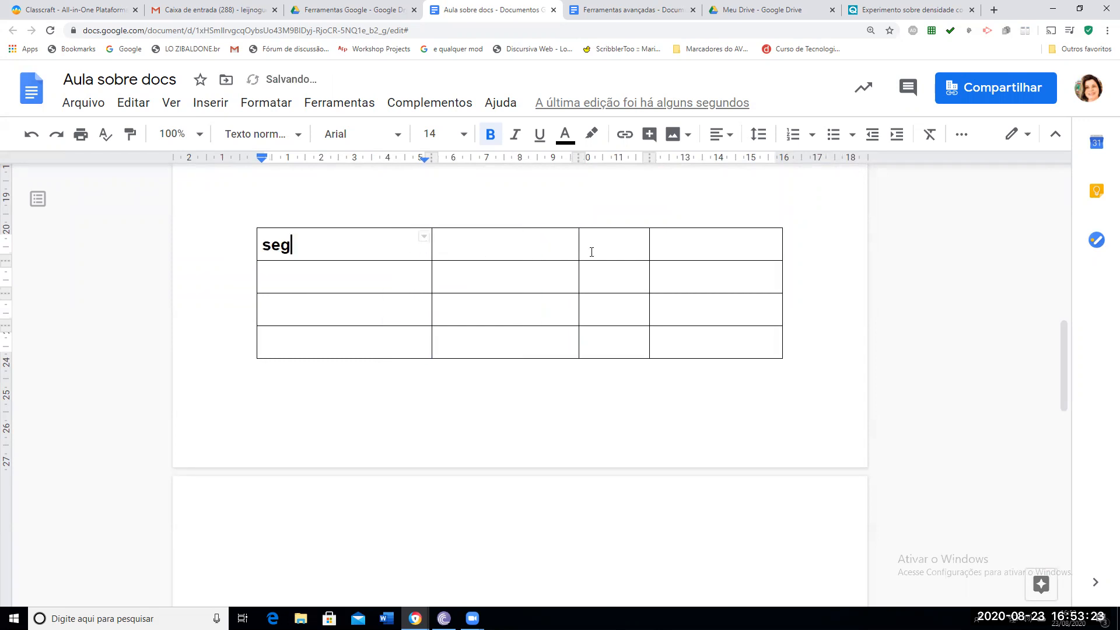
{"action": "left_click_drag", "start_coordinate": [649, 252], "coordinate": [701, 252]}
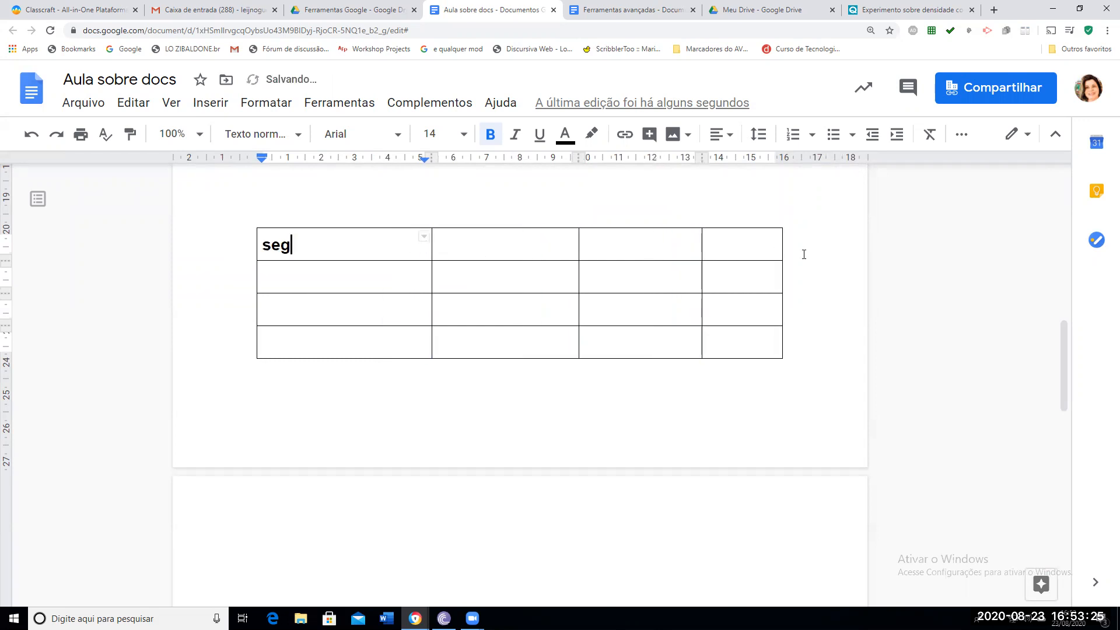
{"action": "left_click_drag", "start_coordinate": [783, 255], "coordinate": [797, 255]}
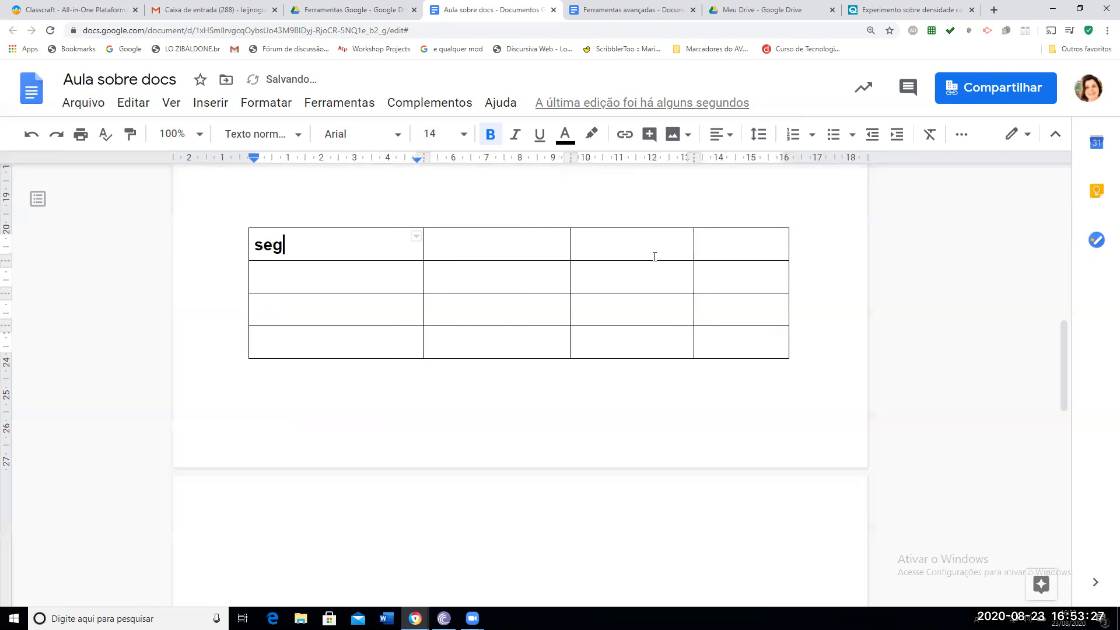
{"action": "left_click_drag", "start_coordinate": [511, 260], "coordinate": [499, 391]}
{"action": "scroll", "coordinate": [655, 432], "scroll_direction": "down", "scroll_amount": 3}
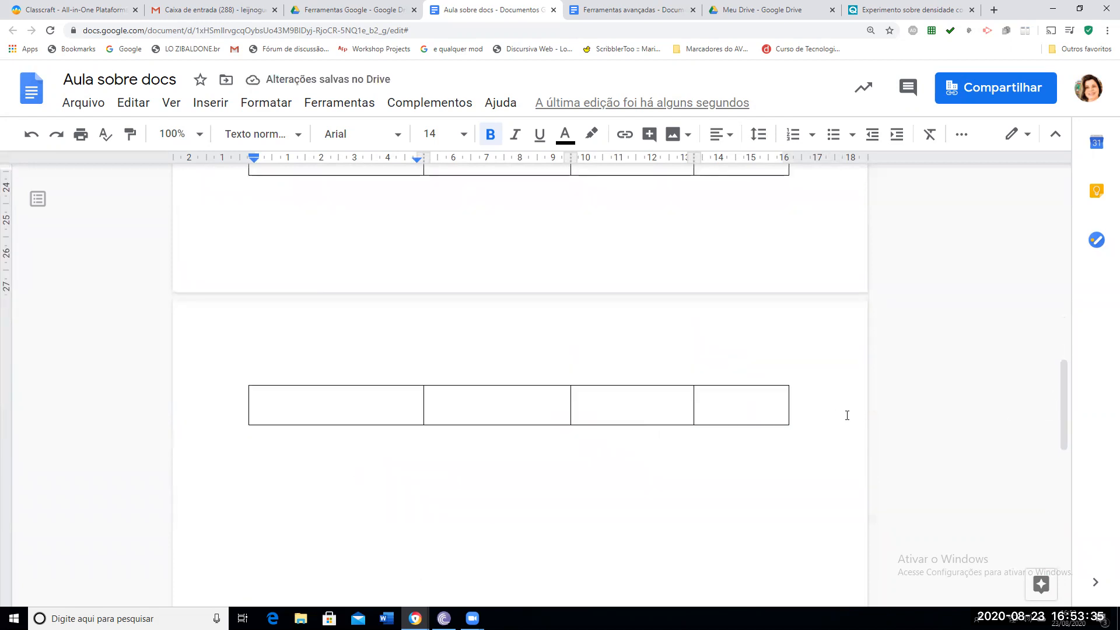
Start a new blank drawing on a new line below the table
{"action": "left_click", "coordinate": [811, 442]}
{"action": "key", "text": "Return"}
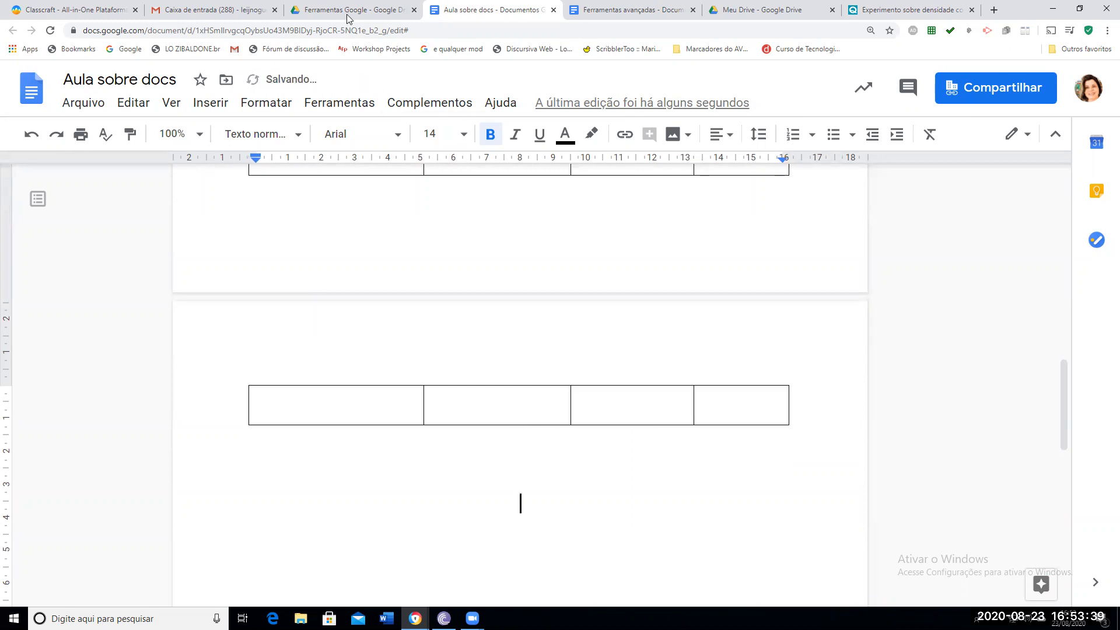
{"action": "left_click", "coordinate": [211, 104]}
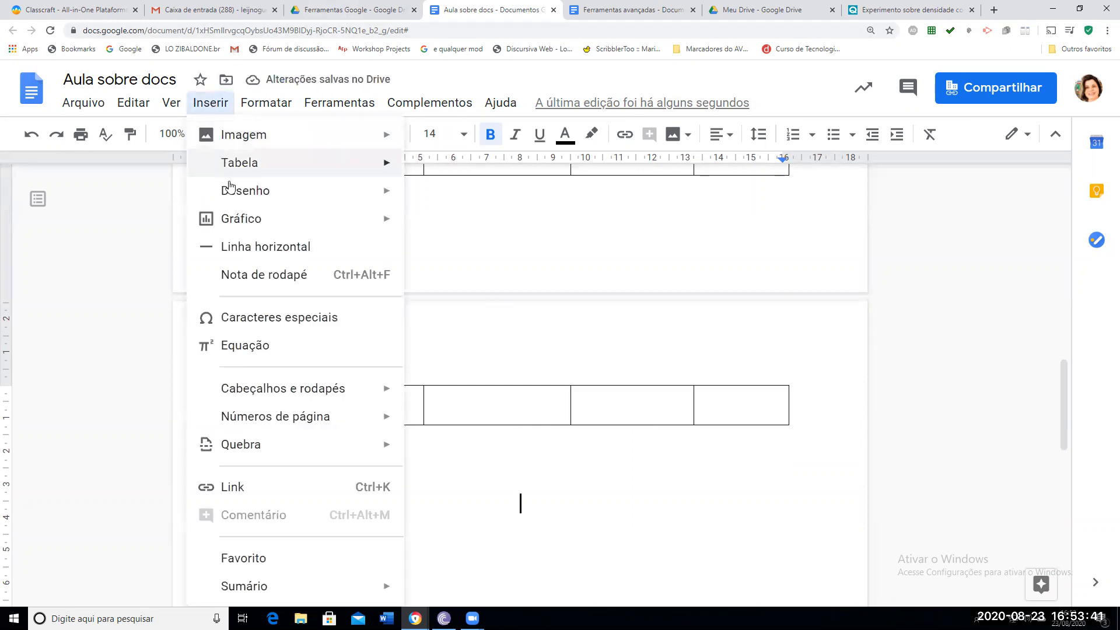
{"action": "mouse_move", "coordinate": [232, 193]}
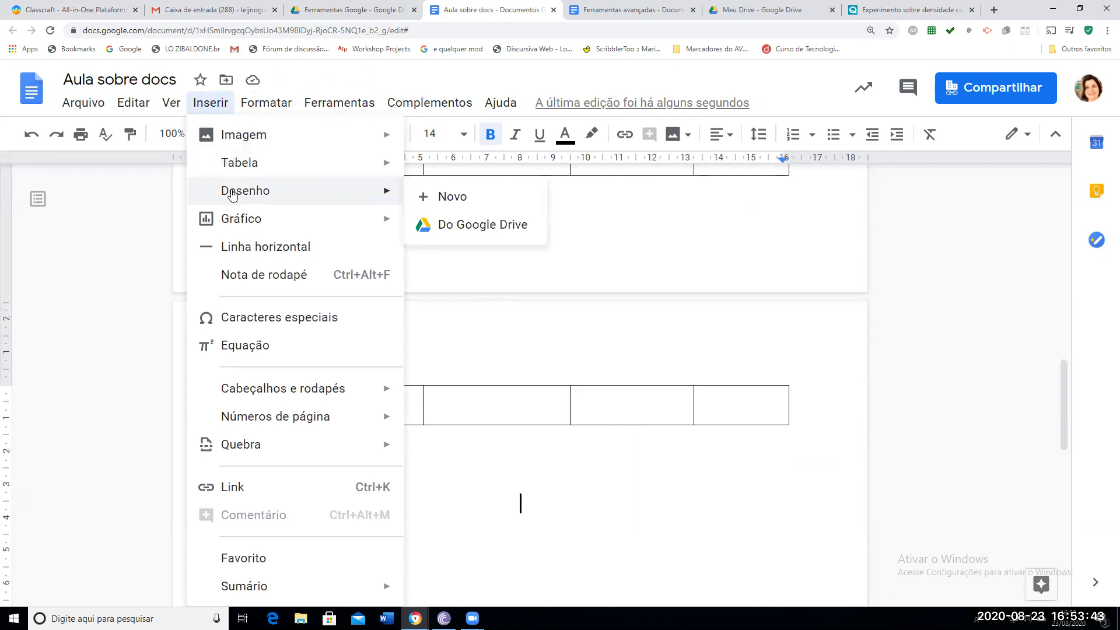
{"action": "left_click", "coordinate": [490, 196]}
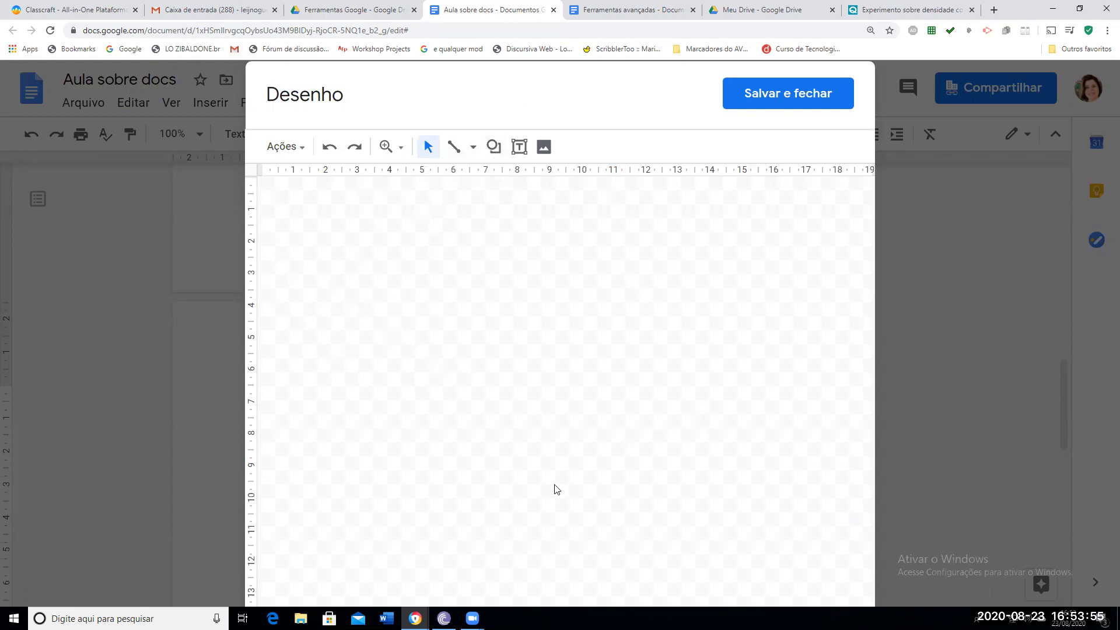
{"action": "left_click", "coordinate": [300, 153]}
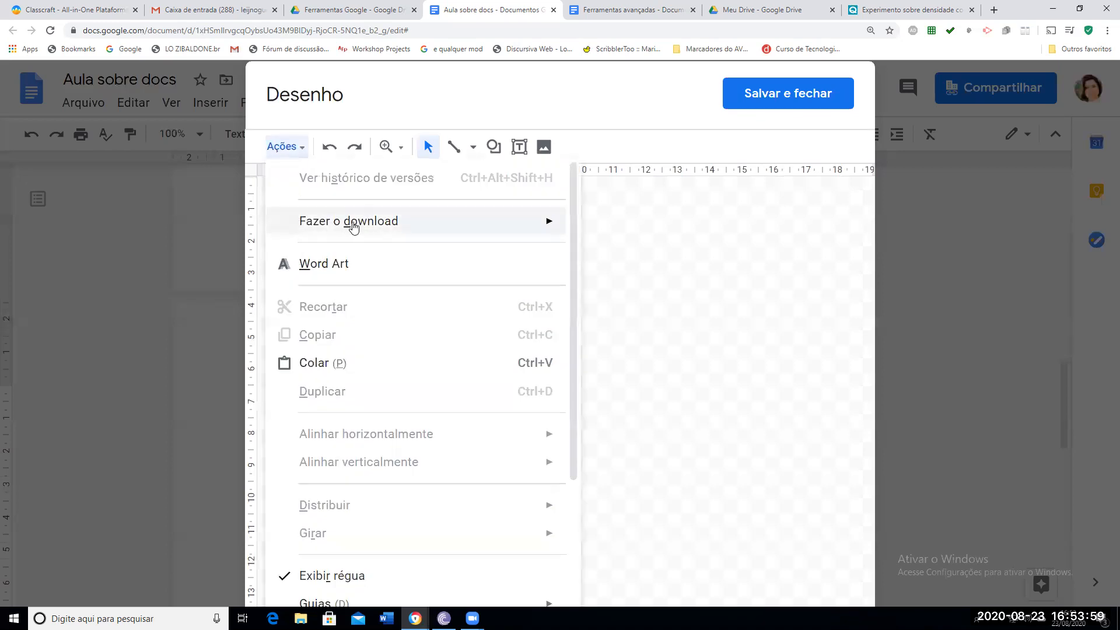
{"action": "mouse_move", "coordinate": [394, 220]}
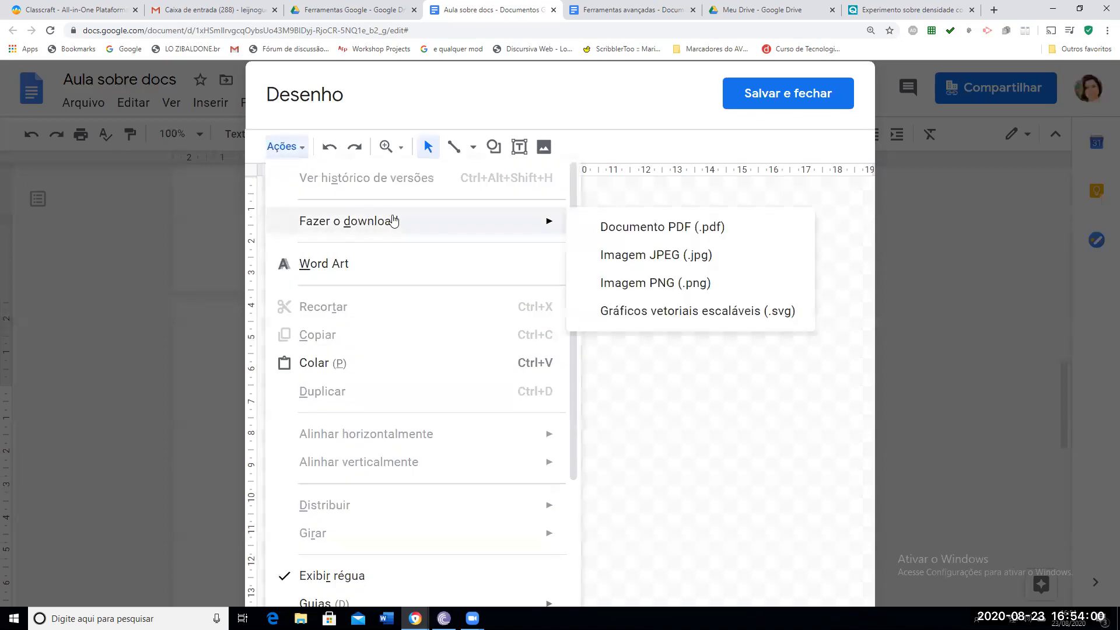
{"action": "left_click", "coordinate": [676, 418]}
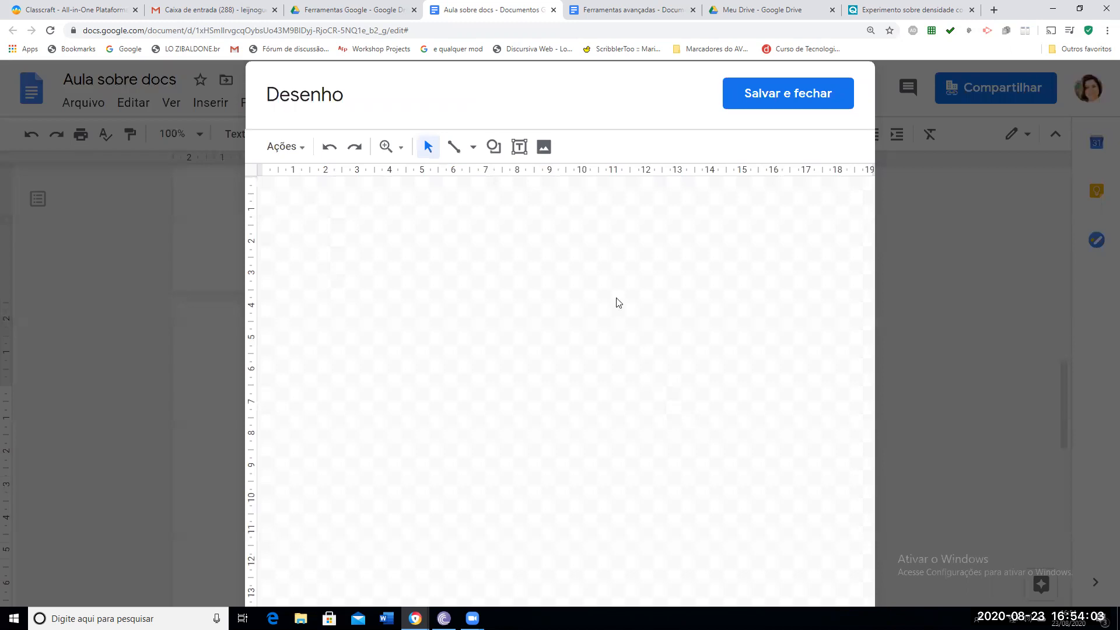
Examine the image sources available for the drawing: upload, URL, albums and recent Google Drive images
{"action": "left_click", "coordinate": [544, 146]}
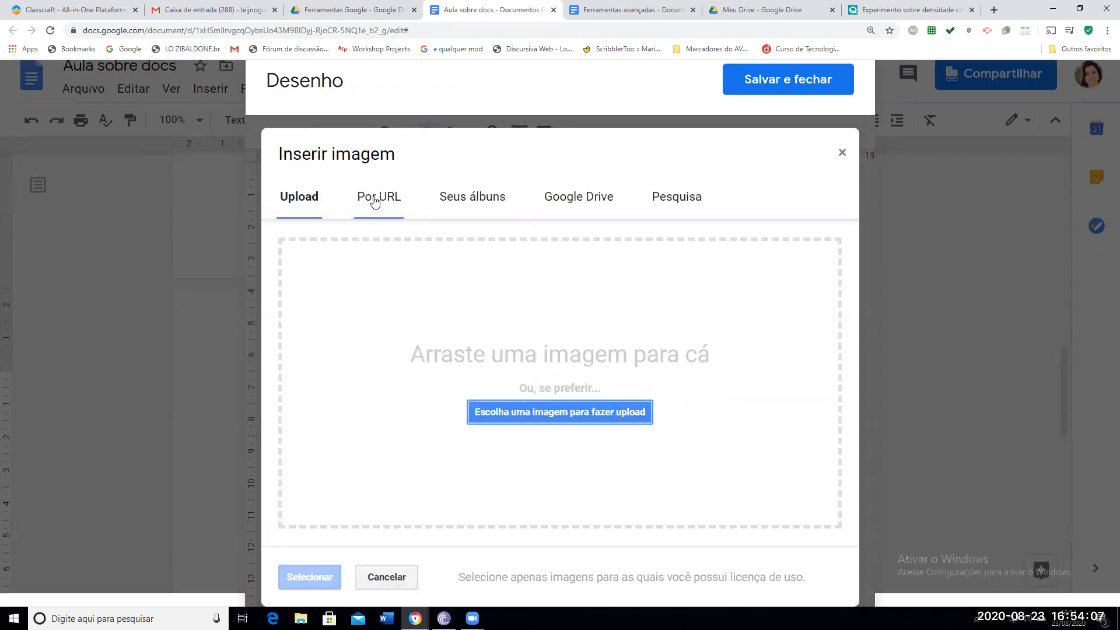
{"action": "left_click", "coordinate": [373, 581]}
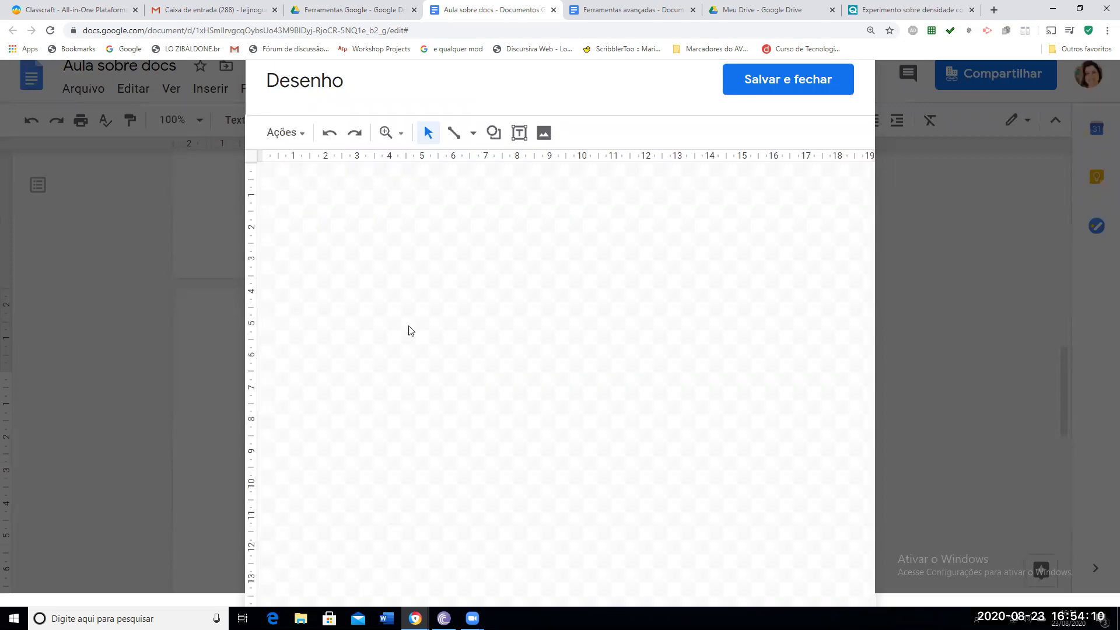
{"action": "left_click", "coordinate": [543, 134]}
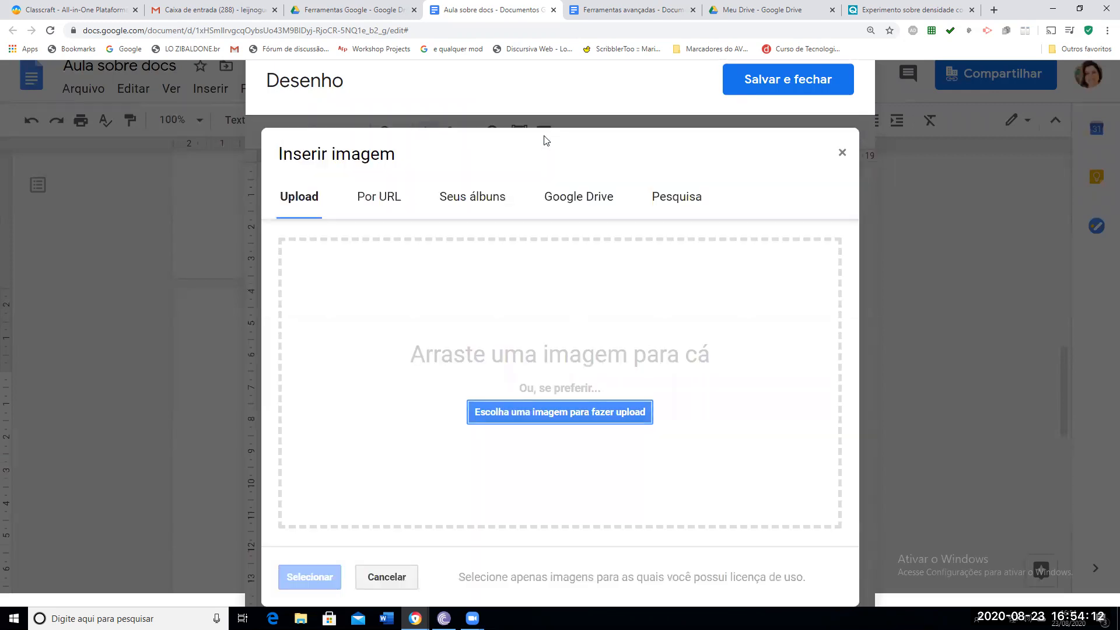
{"action": "left_click", "coordinate": [482, 204]}
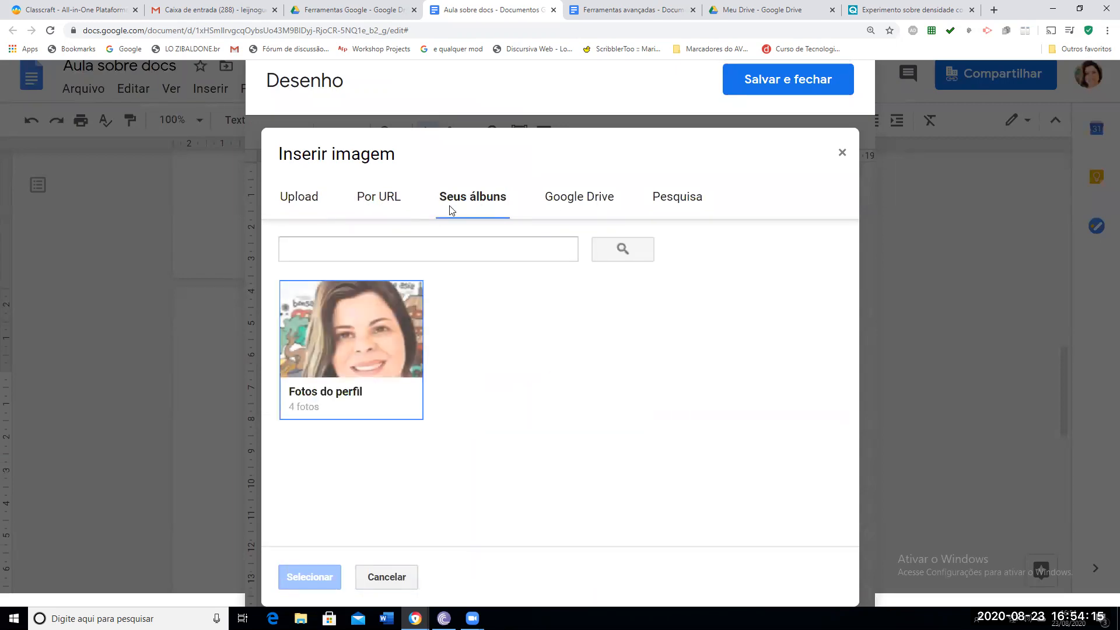
{"action": "left_click", "coordinate": [575, 201]}
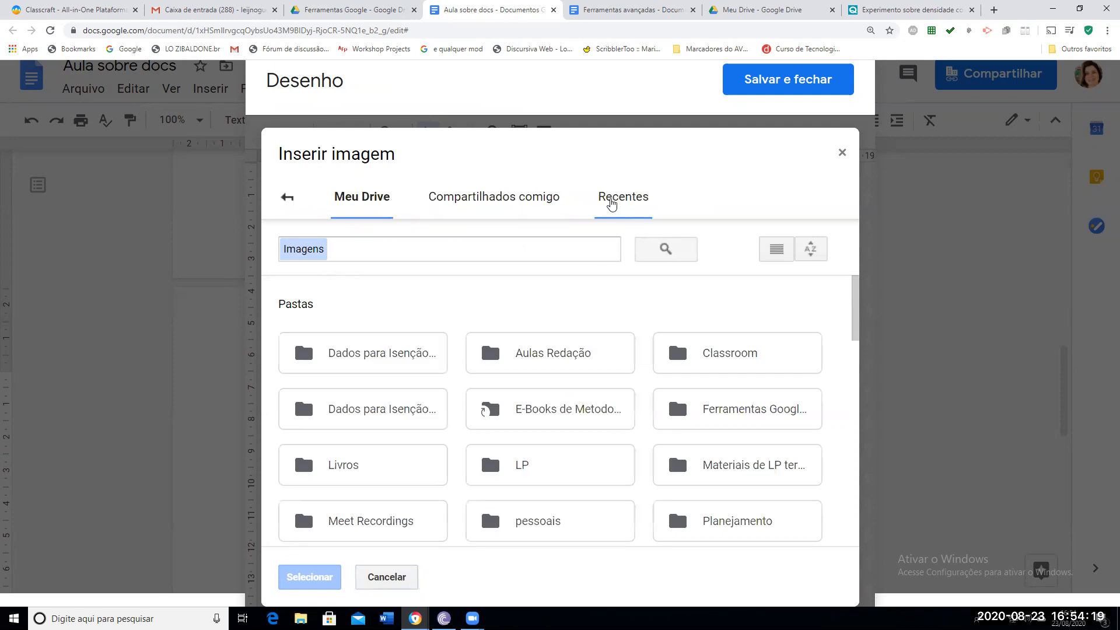
{"action": "left_click", "coordinate": [604, 203]}
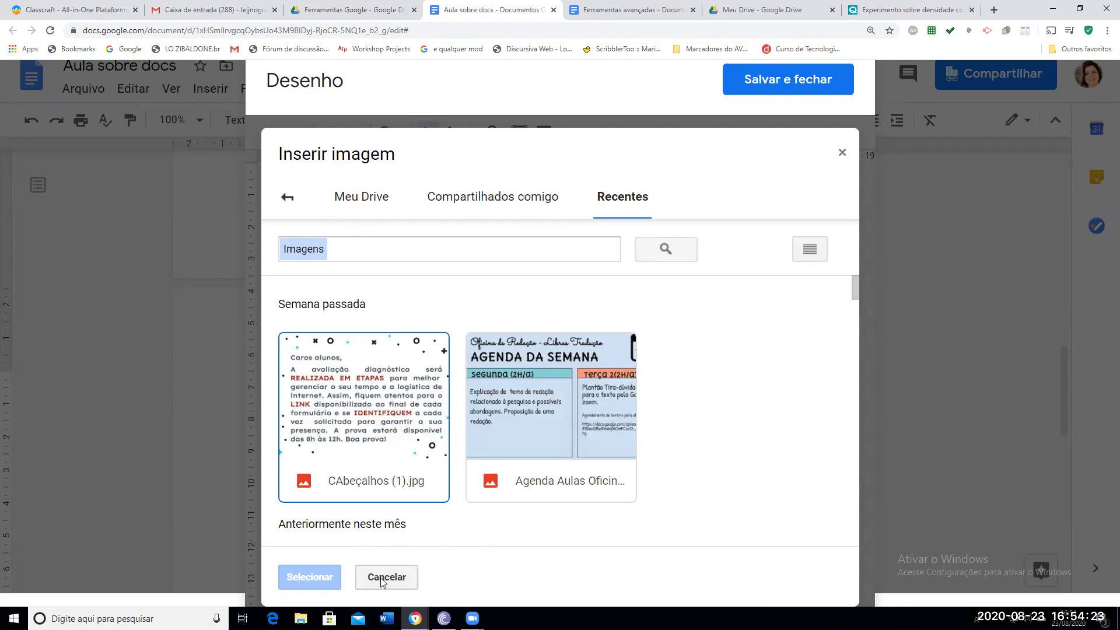
{"action": "left_click", "coordinate": [301, 198]}
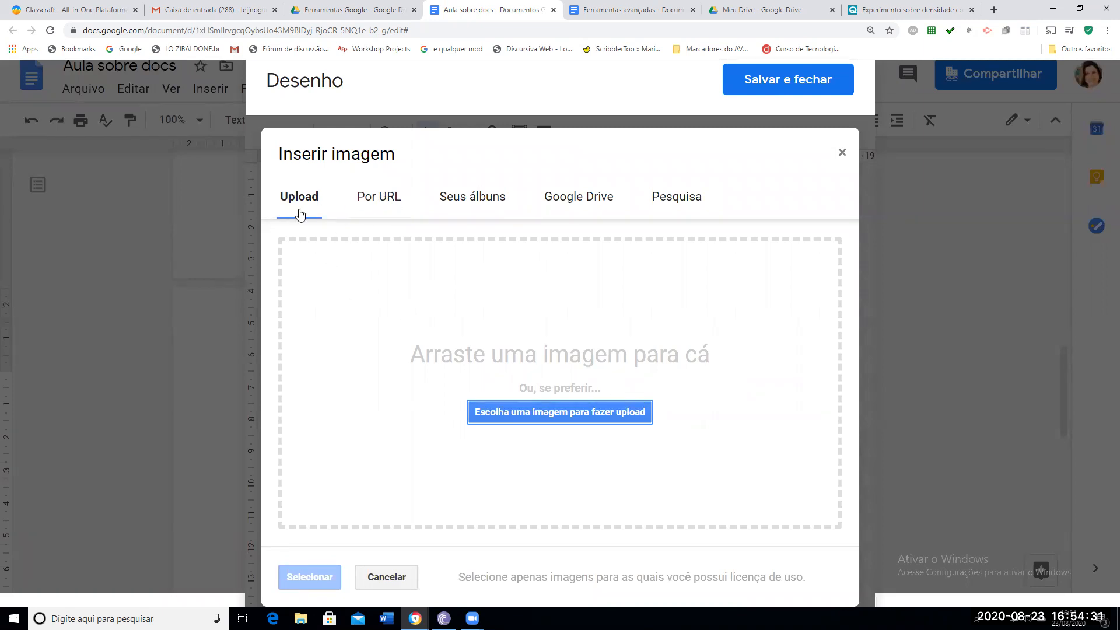
{"action": "left_click", "coordinate": [377, 202]}
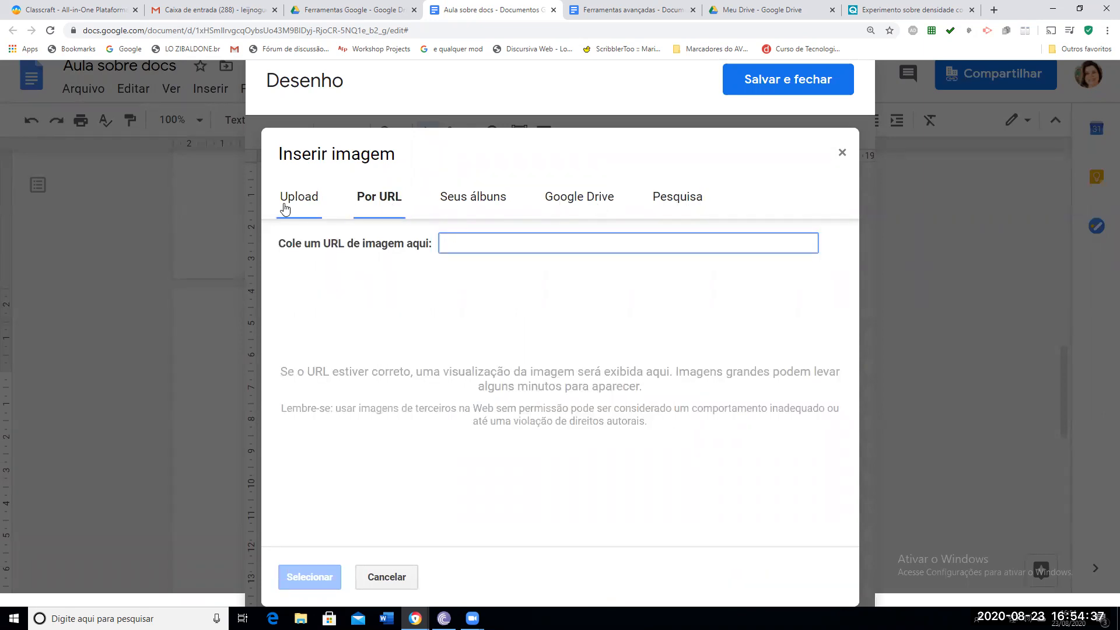
Search Google images for "word" and insert the "Work from home" blogging word cloud into the drawing
{"action": "left_click", "coordinate": [661, 199]}
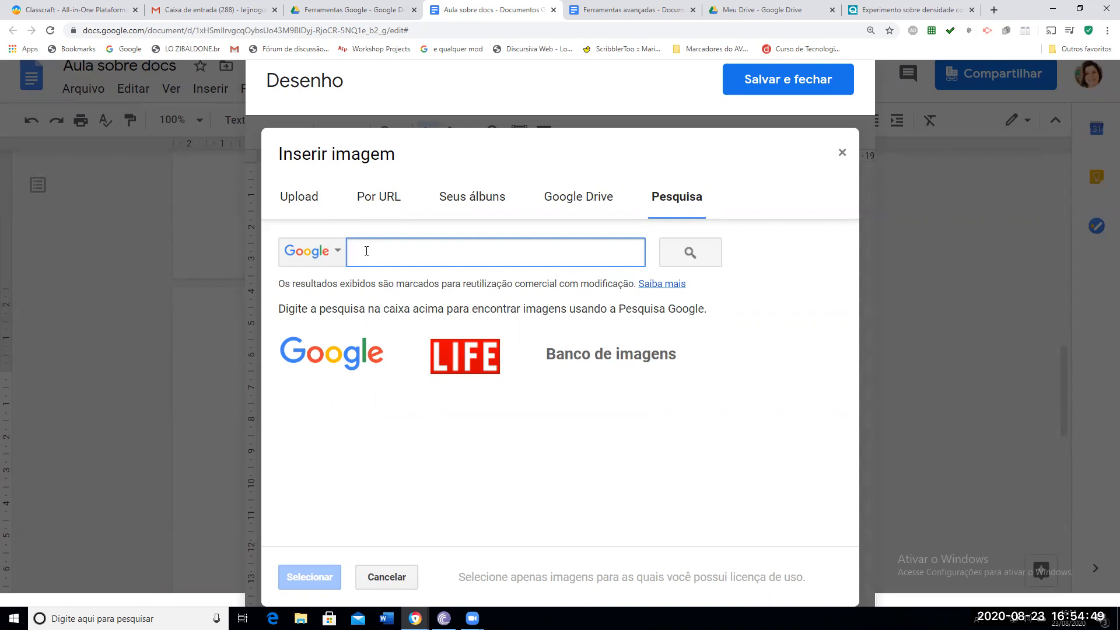
{"action": "type", "text": "wordd"}
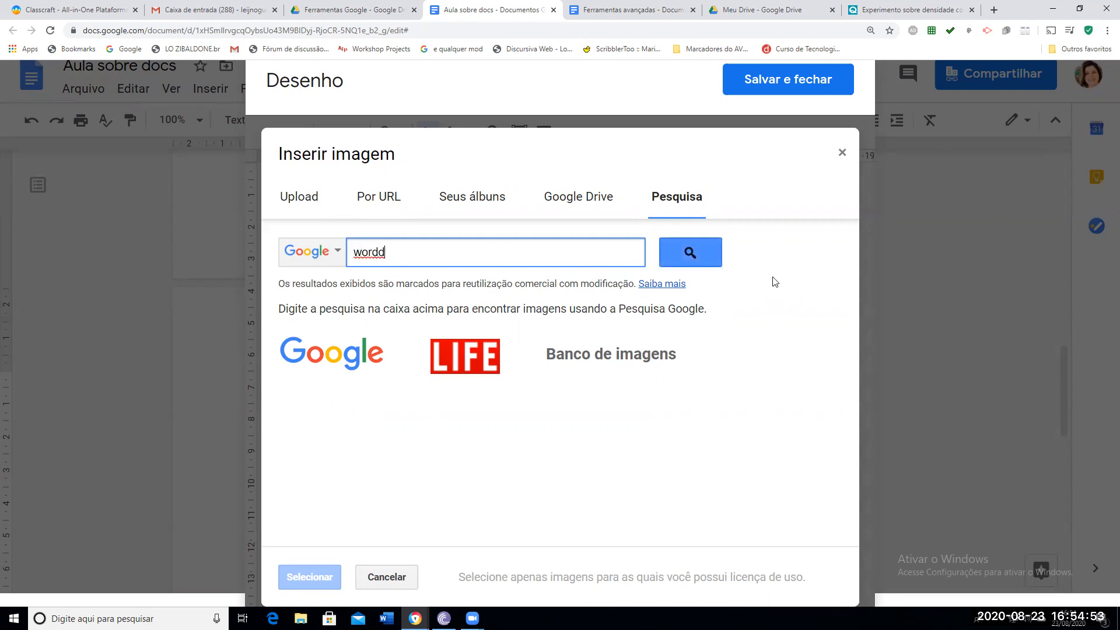
{"action": "left_click", "coordinate": [688, 252]}
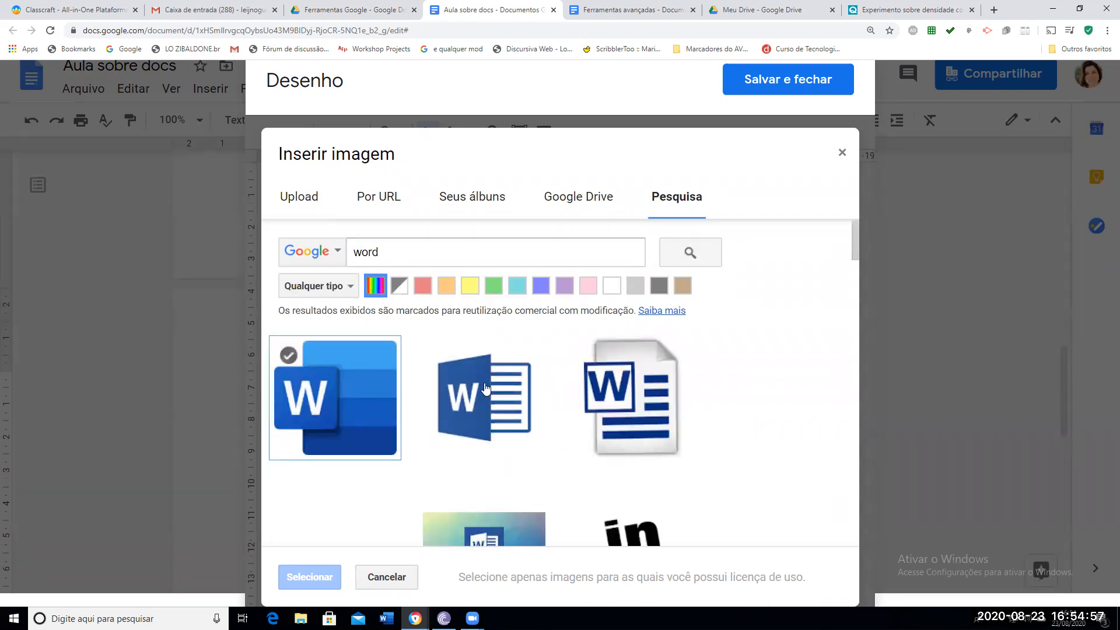
{"action": "scroll", "coordinate": [555, 457], "scroll_direction": "down", "scroll_amount": 7}
{"action": "scroll", "coordinate": [554, 458], "scroll_direction": "down", "scroll_amount": 10}
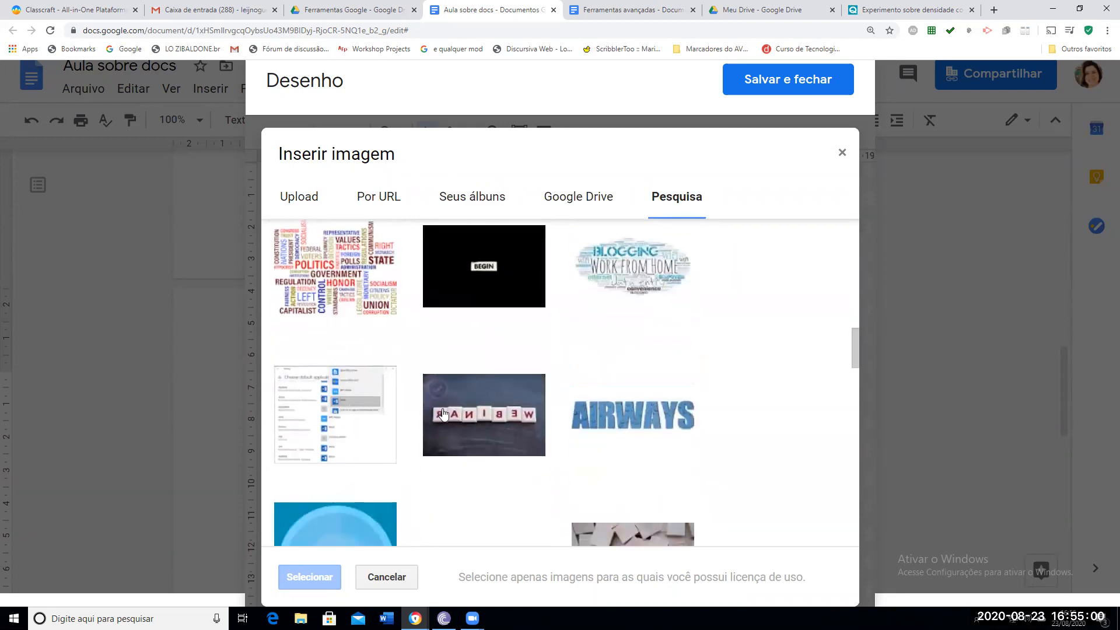
{"action": "left_click", "coordinate": [634, 273]}
{"action": "left_click", "coordinate": [307, 577]}
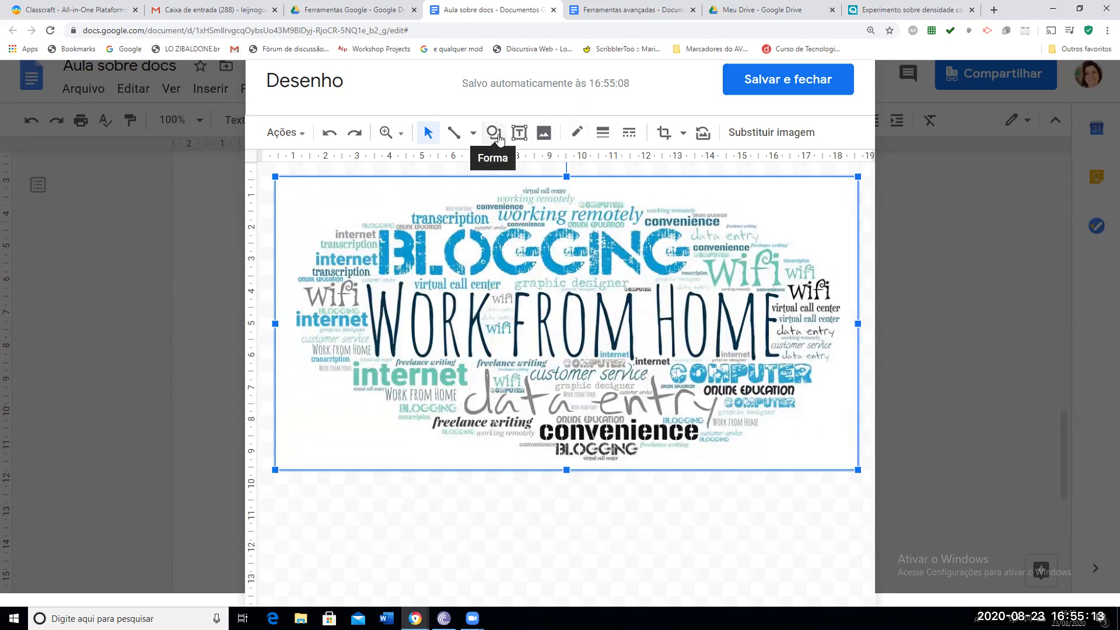
Give the word cloud a blue border, overlay a text box reading "llkkkl" at its lower-left corner, and save the drawing into the document
{"action": "left_click", "coordinate": [576, 132]}
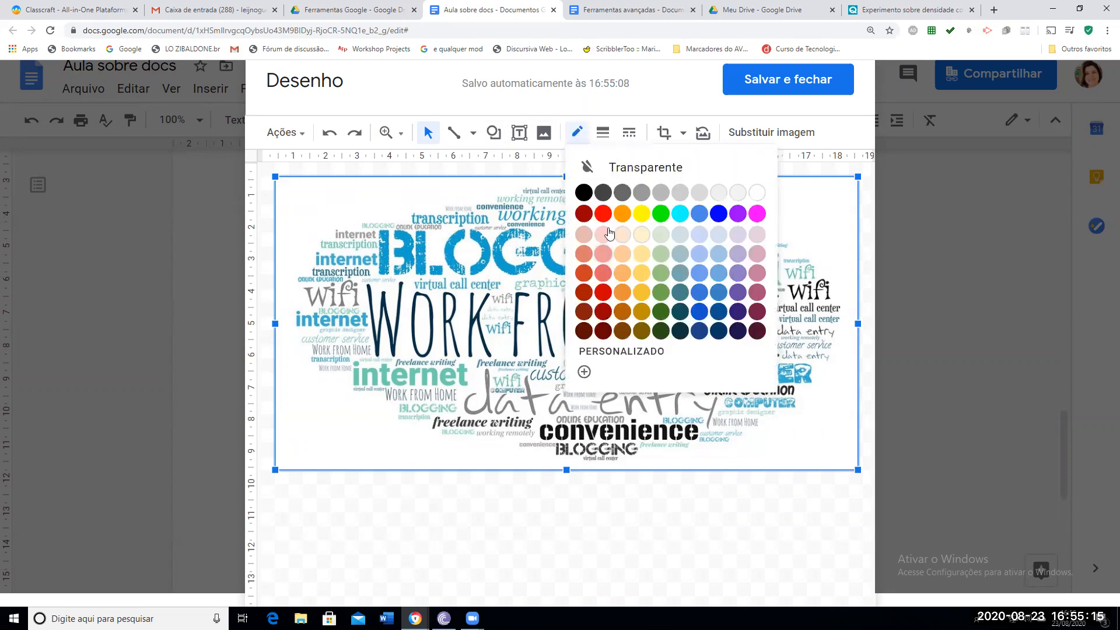
{"action": "left_click", "coordinate": [718, 213]}
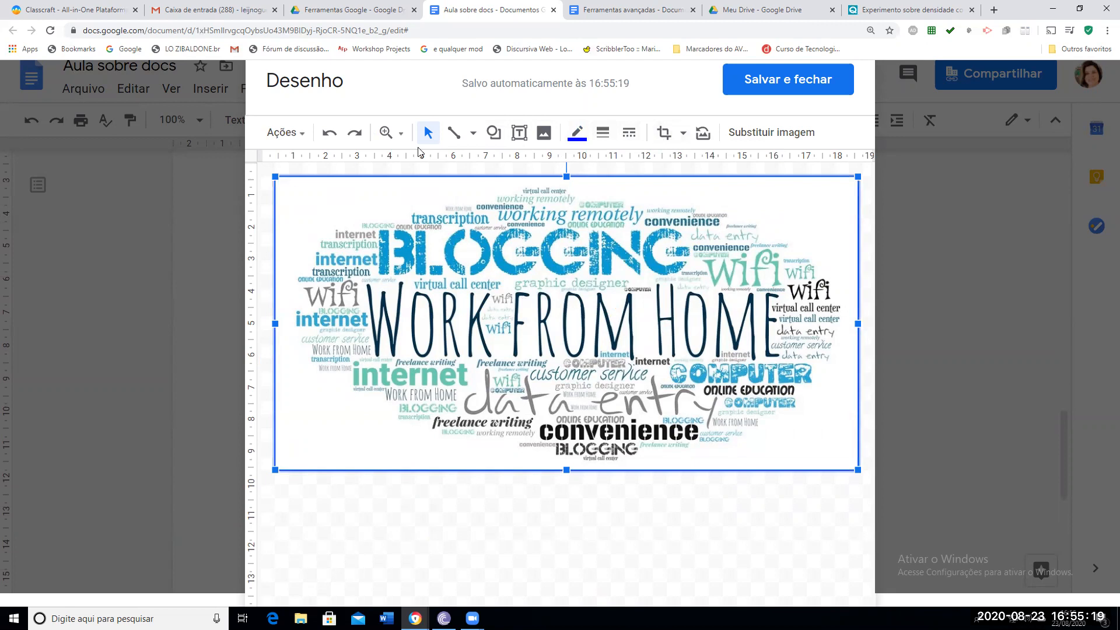
{"action": "left_click", "coordinate": [519, 134]}
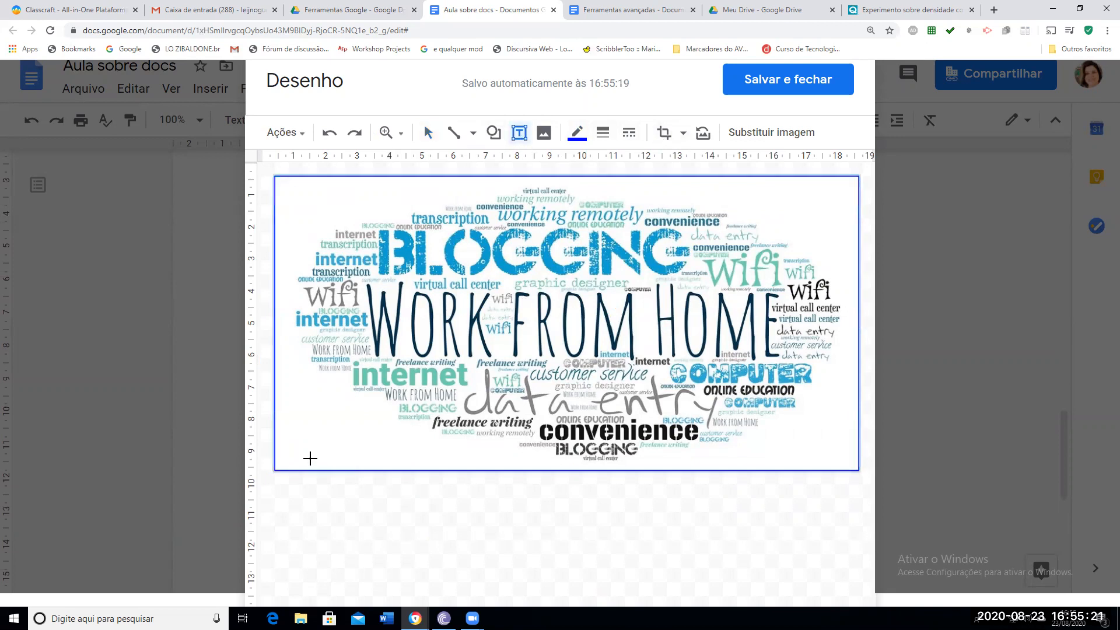
{"action": "left_click_drag", "start_coordinate": [293, 436], "coordinate": [499, 507]}
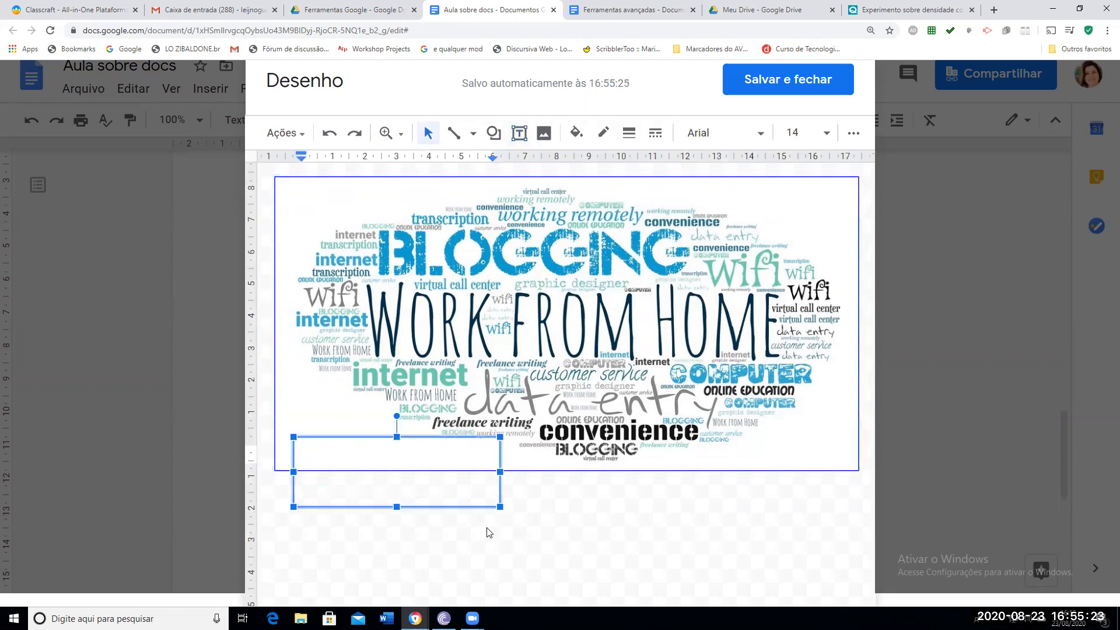
{"action": "type", "text": "llkkl"}
{"action": "left_click", "coordinate": [745, 89]}
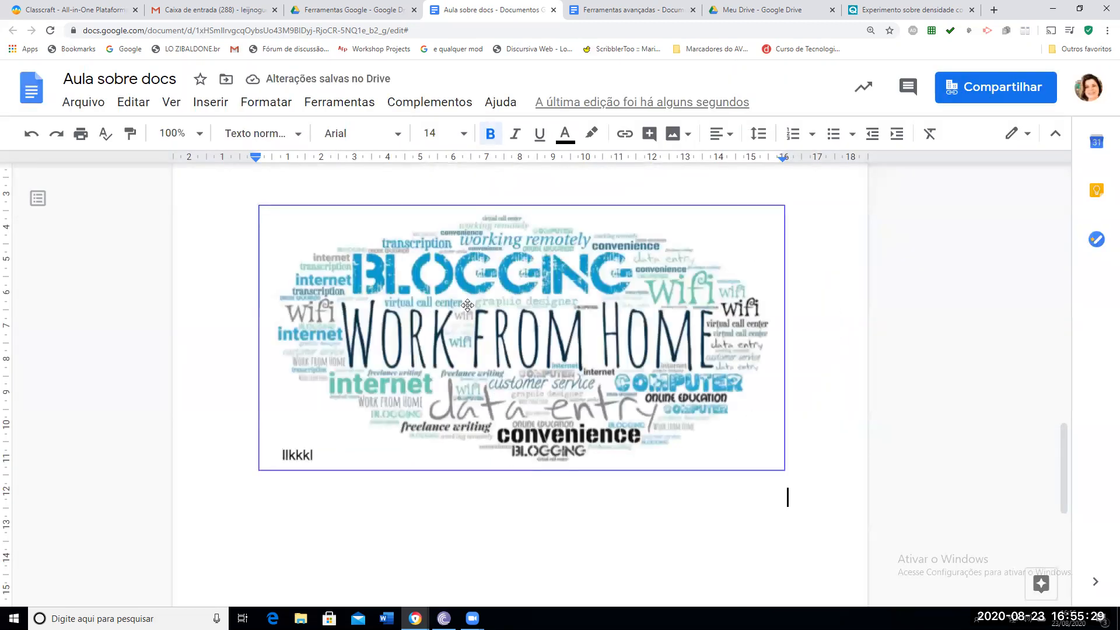
Insert a pie chart below the word cloud drawing
{"action": "left_click", "coordinate": [211, 102]}
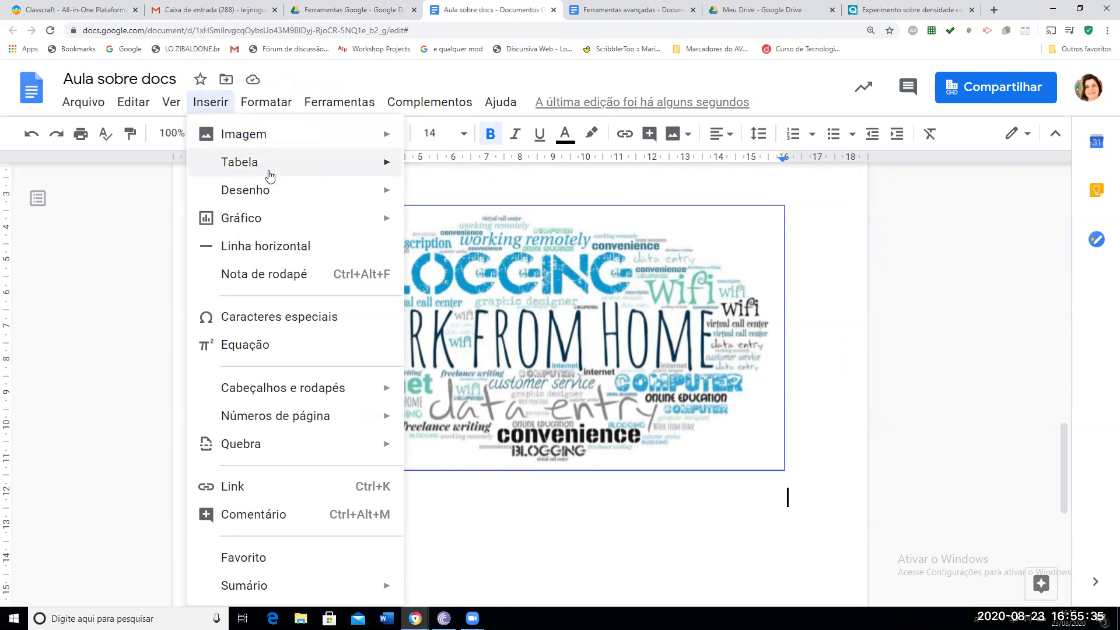
{"action": "mouse_move", "coordinate": [380, 202]}
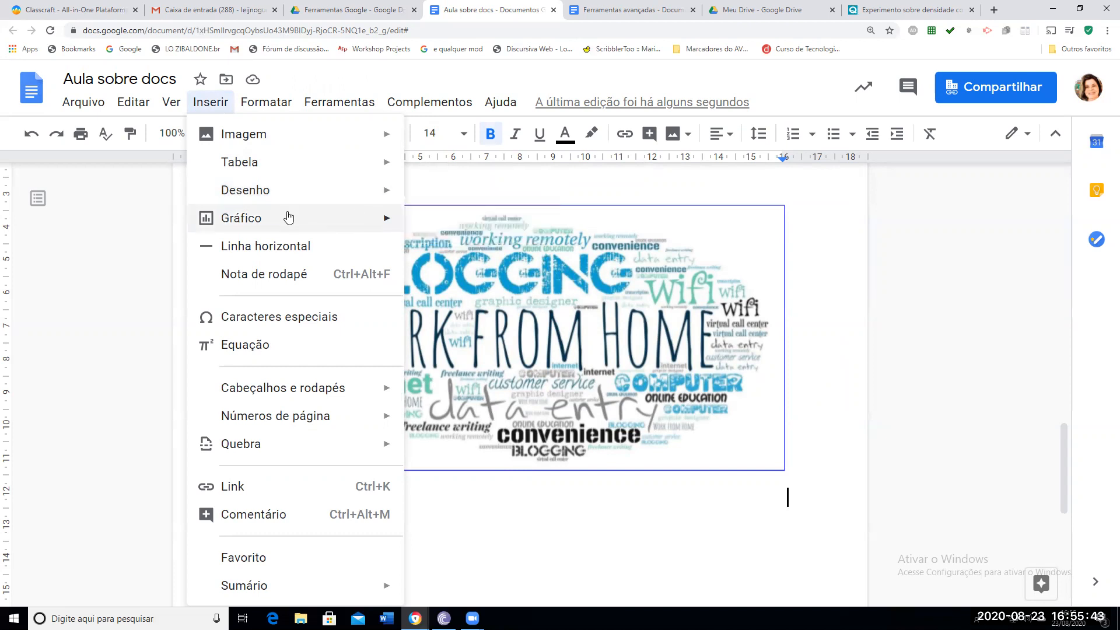
{"action": "mouse_move", "coordinate": [286, 219]}
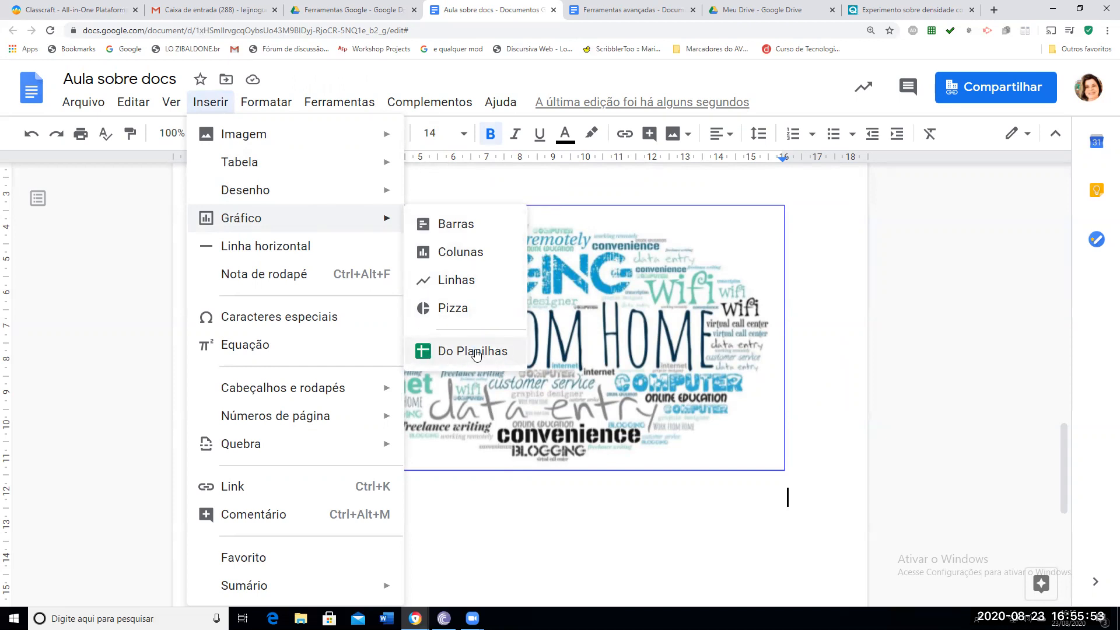
{"action": "left_click", "coordinate": [450, 305]}
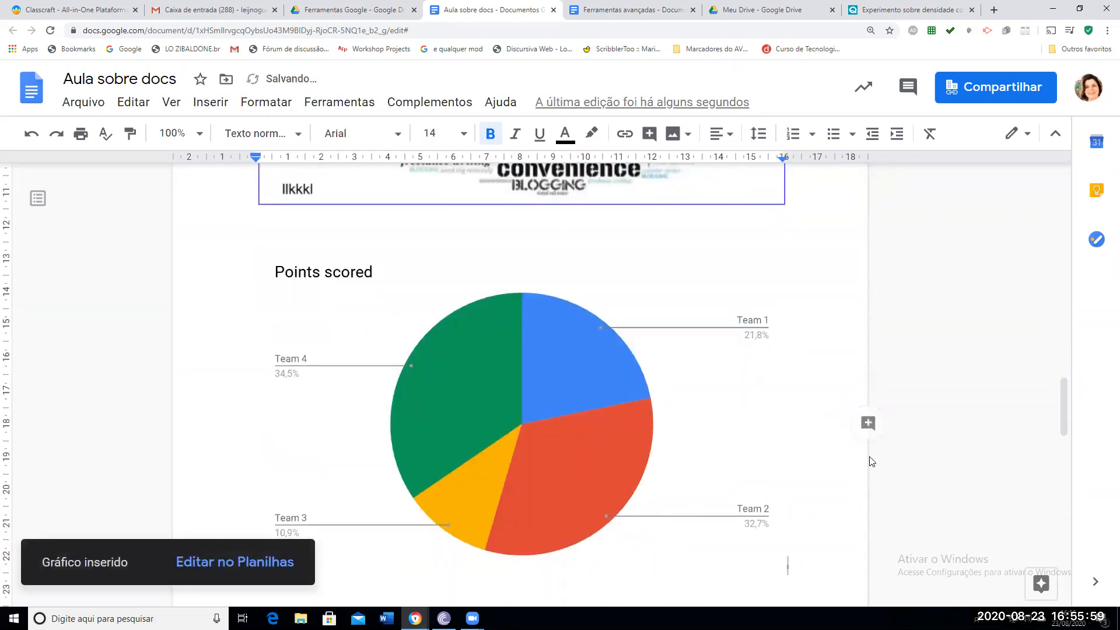
Check the additional image options for the pie chart and delete the chart from the document
{"action": "left_click", "coordinate": [474, 359]}
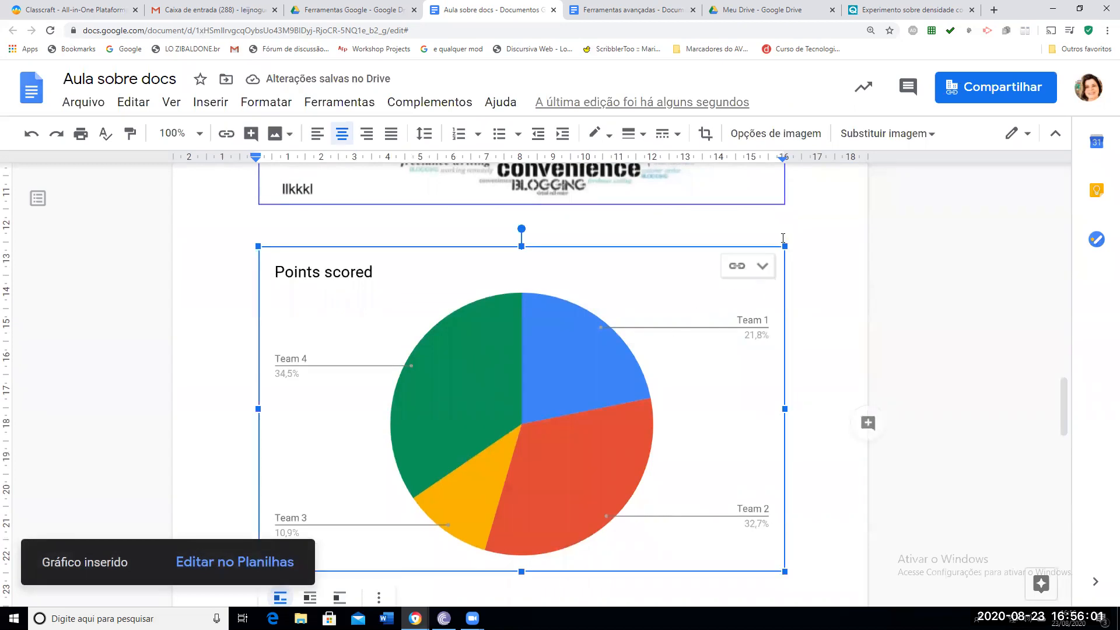
{"action": "scroll", "coordinate": [734, 542], "scroll_direction": "down", "scroll_amount": 3}
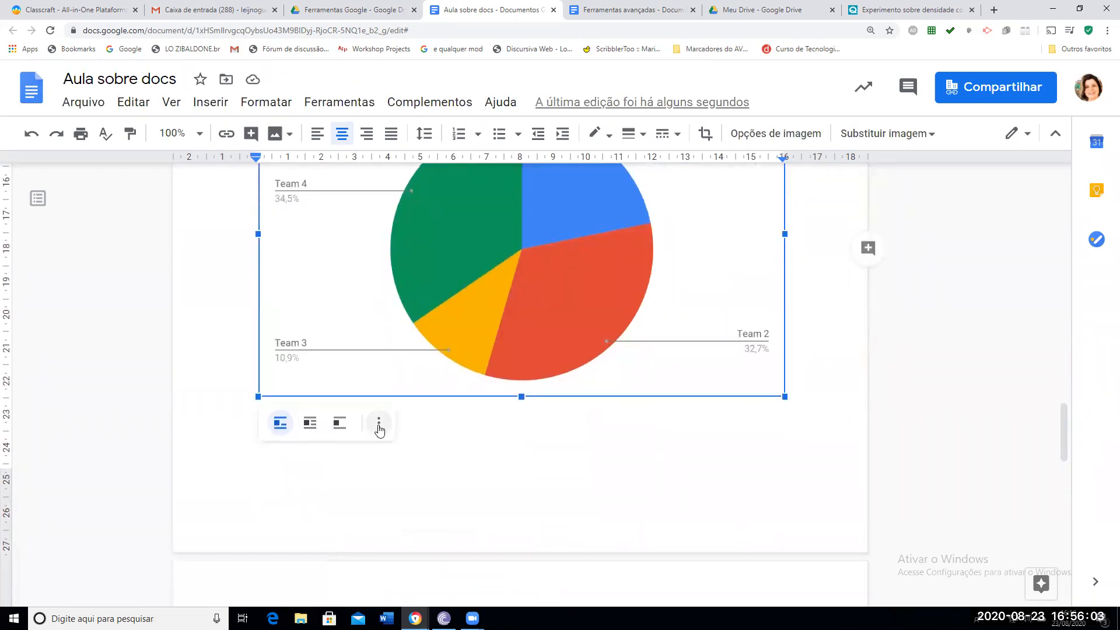
{"action": "left_click", "coordinate": [379, 424]}
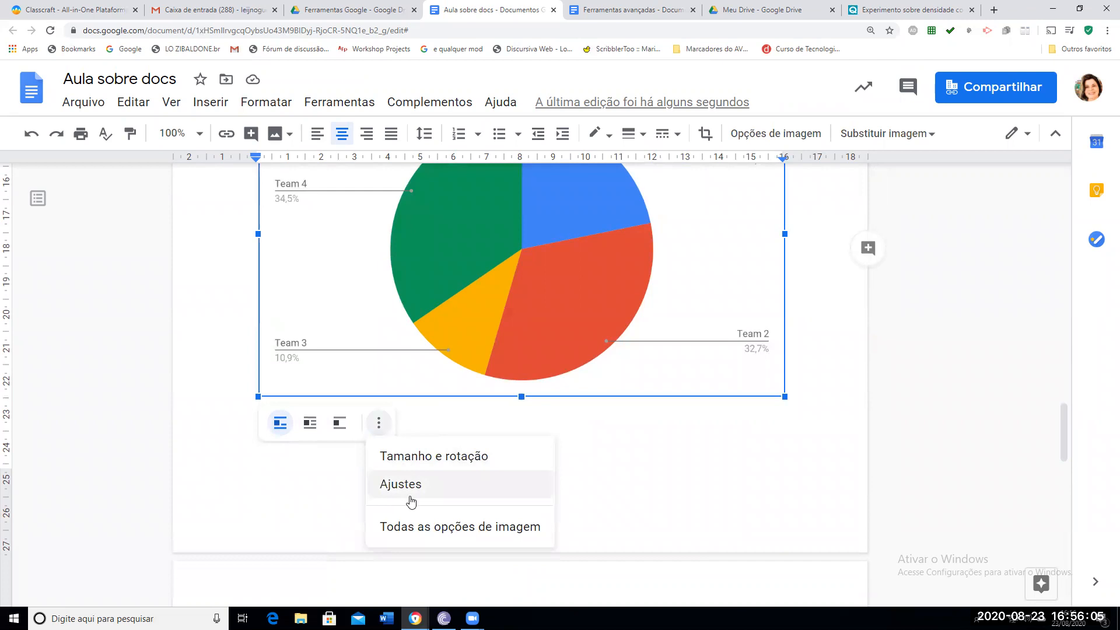
{"action": "scroll", "coordinate": [692, 470], "scroll_direction": "up", "scroll_amount": 4}
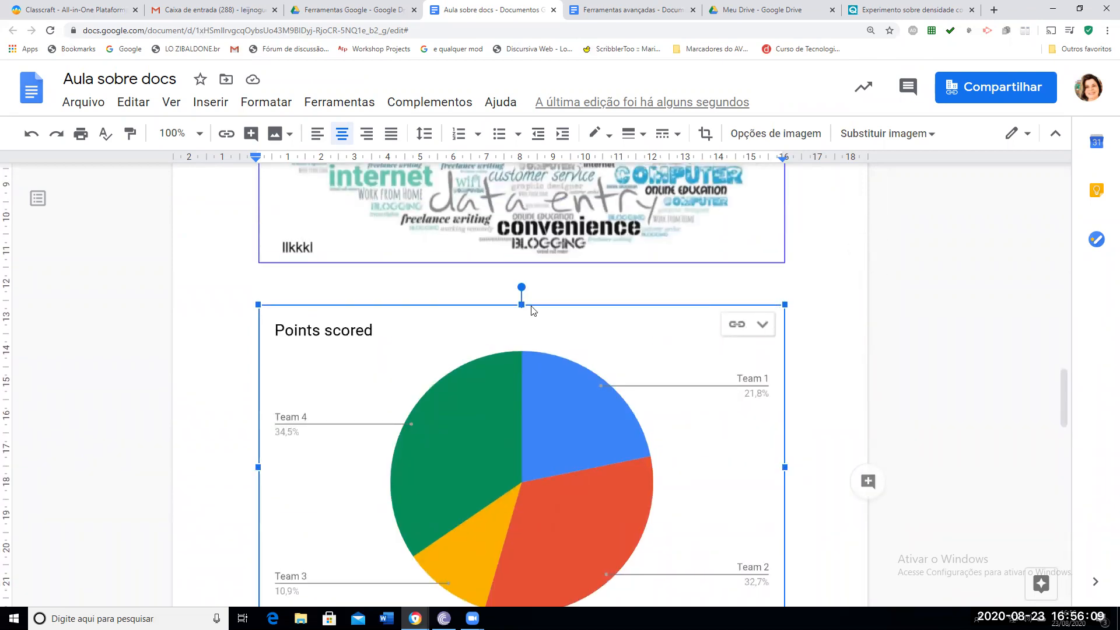
{"action": "scroll", "coordinate": [670, 308], "scroll_direction": "down", "scroll_amount": 1}
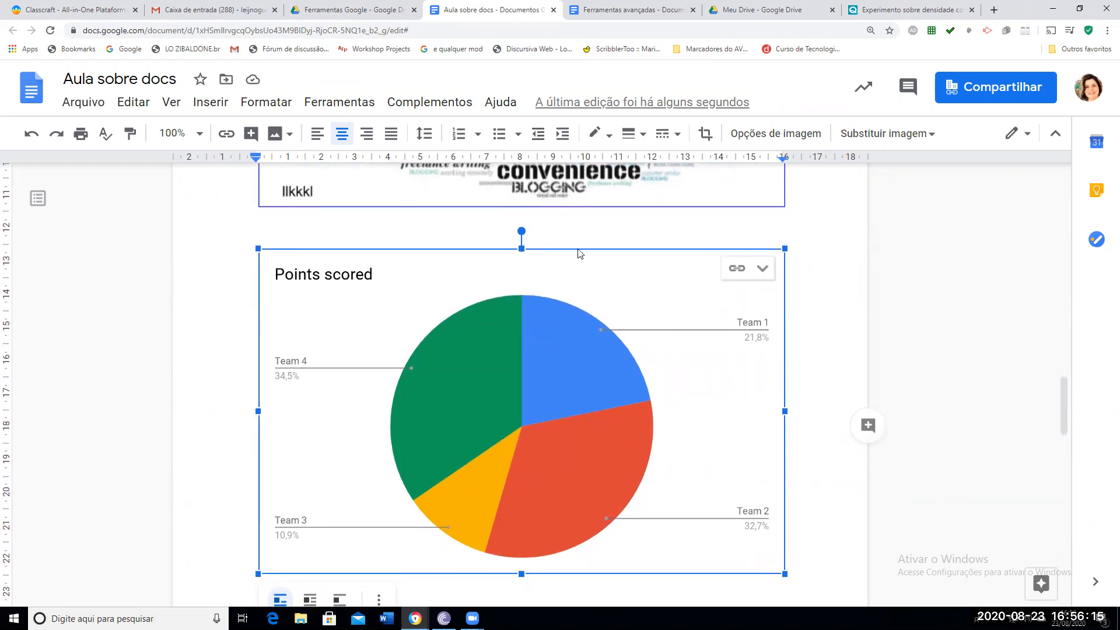
{"action": "key", "text": "Delete"}
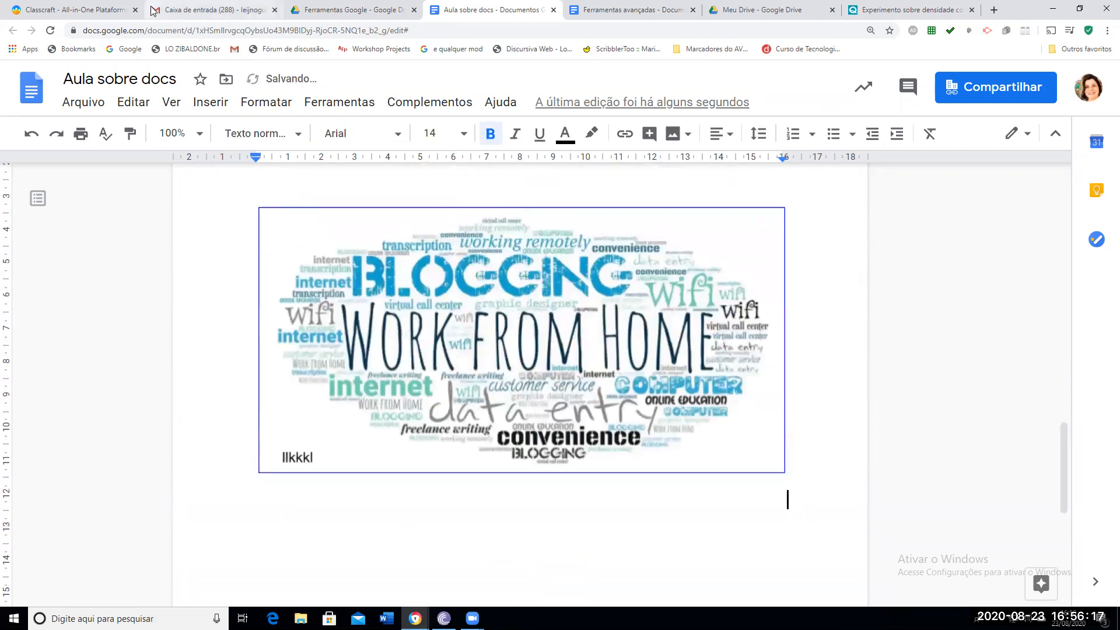
Insert a horizontal line directly below the watercolor circle image
{"action": "left_click", "coordinate": [211, 104]}
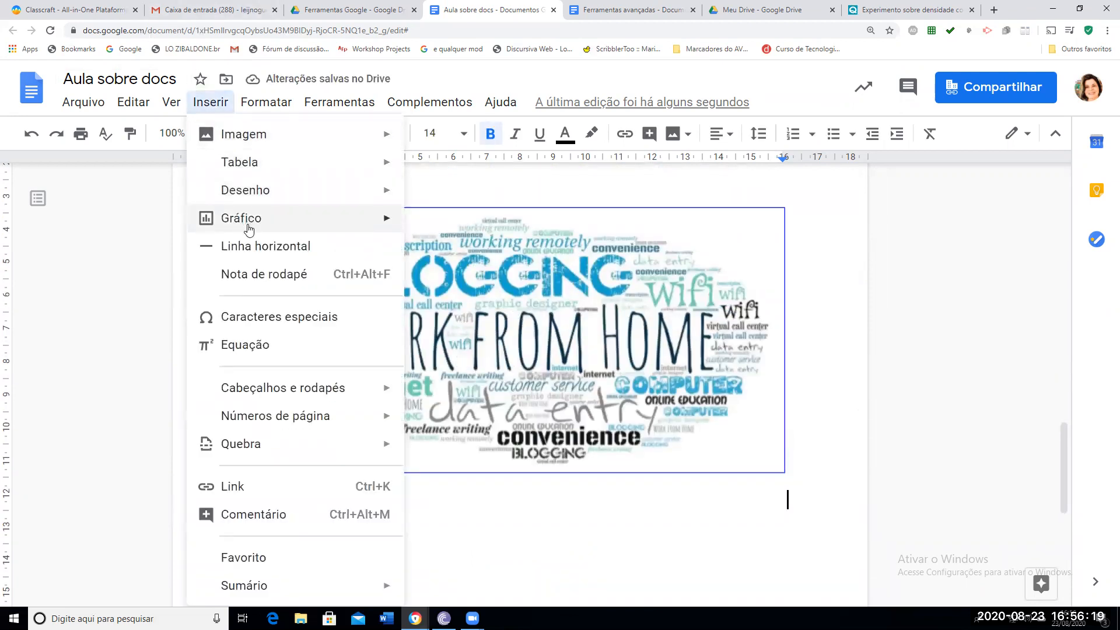
{"action": "mouse_move", "coordinate": [249, 229]}
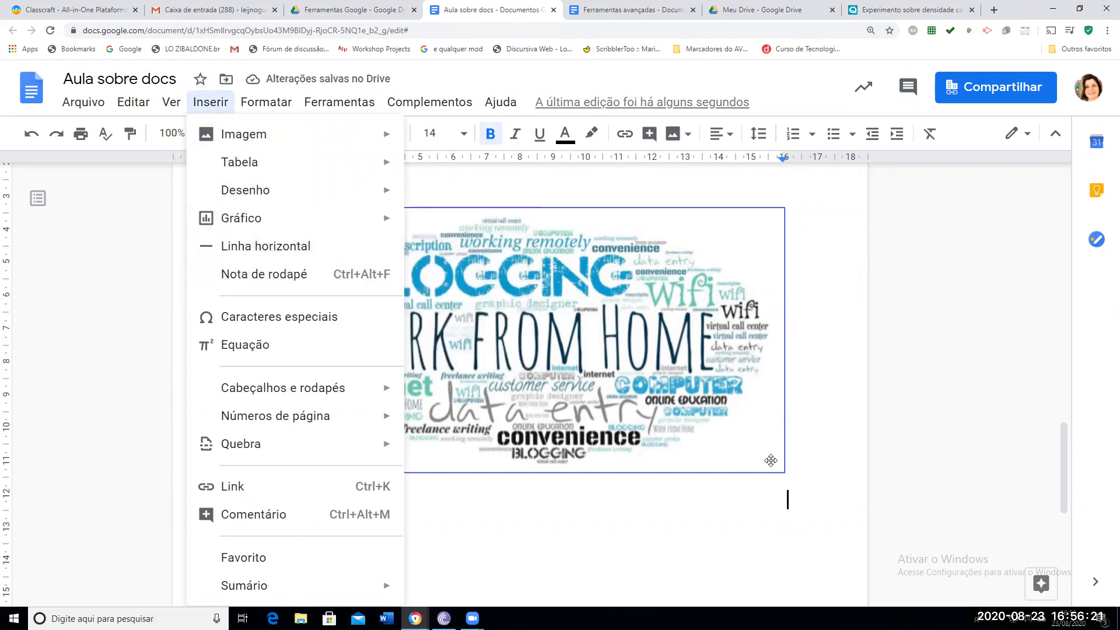
{"action": "scroll", "coordinate": [769, 458], "scroll_direction": "up", "scroll_amount": 4}
{"action": "scroll", "coordinate": [754, 458], "scroll_direction": "down", "scroll_amount": 4}
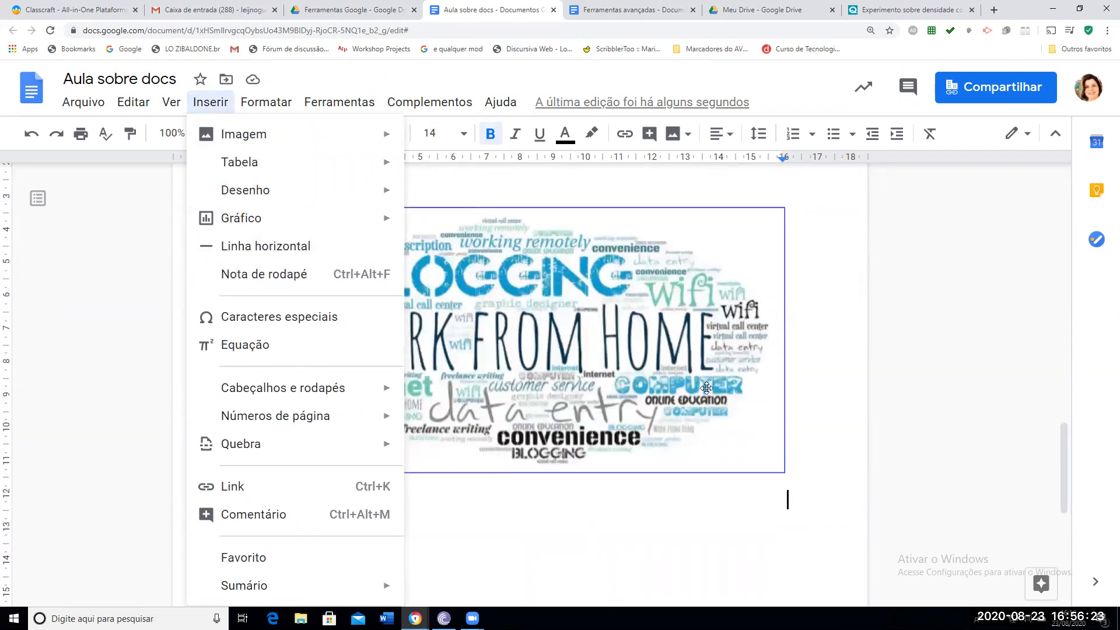
{"action": "scroll", "coordinate": [705, 376], "scroll_direction": "up", "scroll_amount": 2}
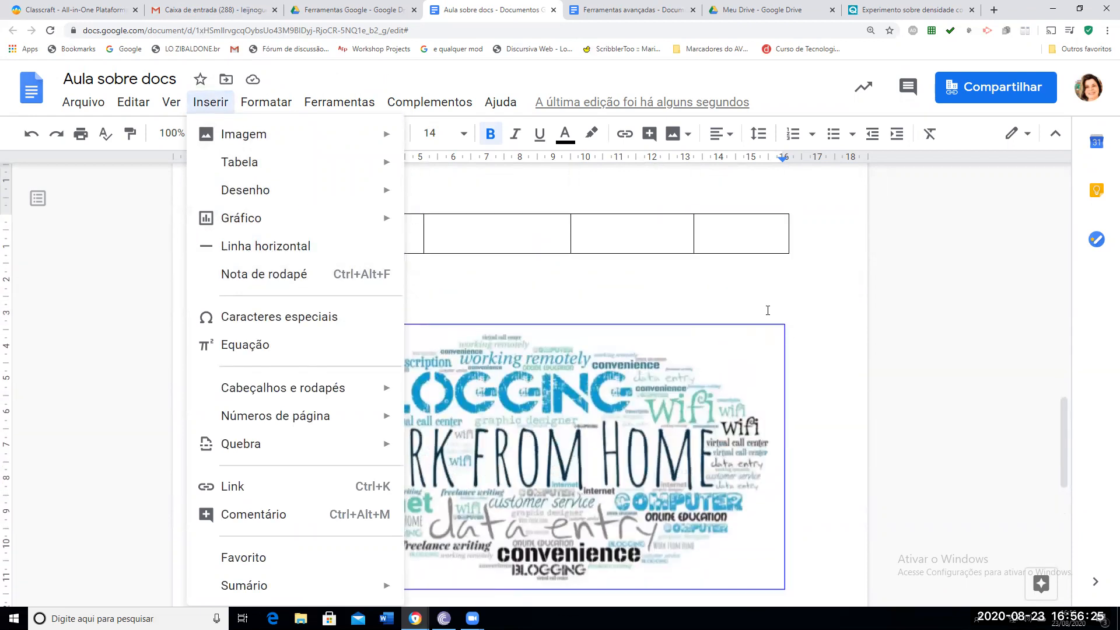
{"action": "scroll", "coordinate": [767, 310], "scroll_direction": "up", "scroll_amount": 15}
{"action": "scroll", "coordinate": [752, 361], "scroll_direction": "down", "scroll_amount": 4}
{"action": "left_click", "coordinate": [732, 462]}
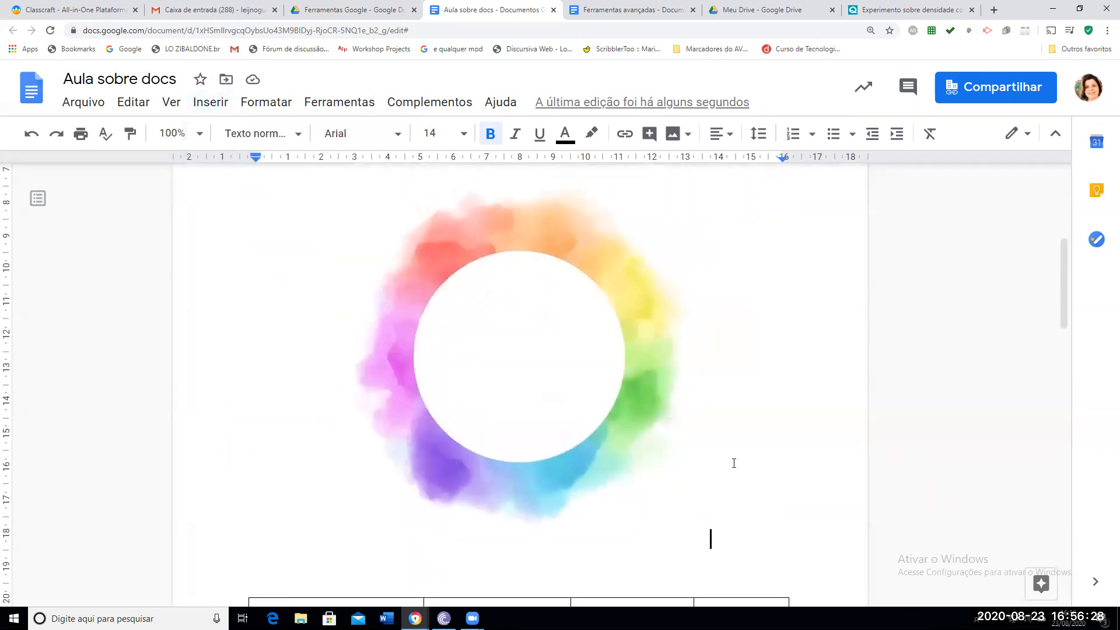
{"action": "left_click", "coordinate": [221, 104]}
{"action": "left_click", "coordinate": [237, 247]}
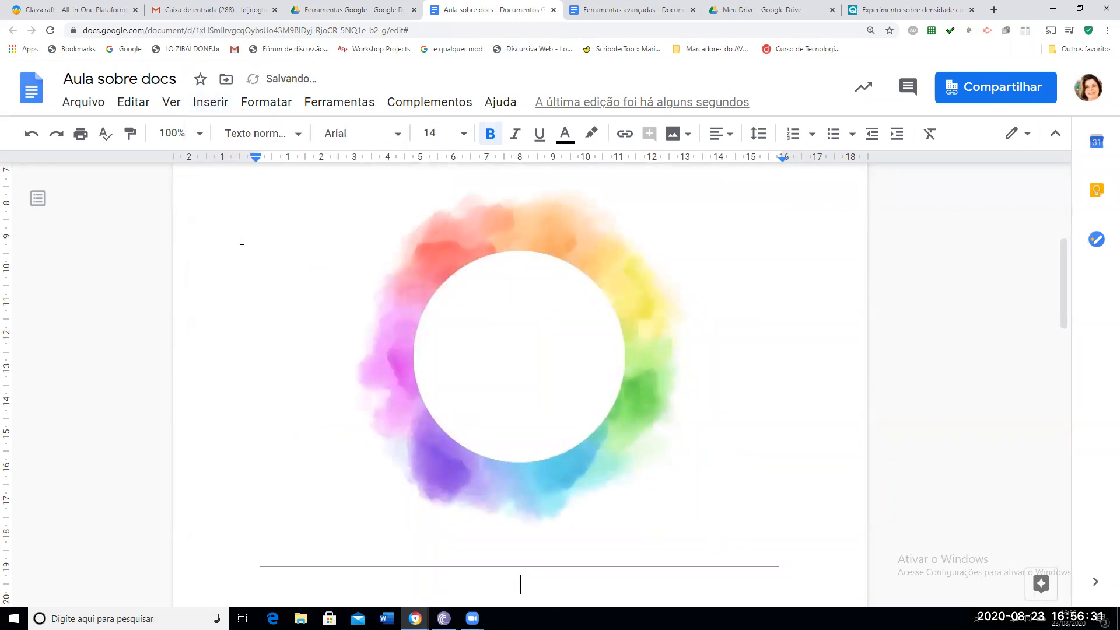
Insert a horizontal line between the table and the word cloud drawing
{"action": "scroll", "coordinate": [622, 512], "scroll_direction": "down", "scroll_amount": 12}
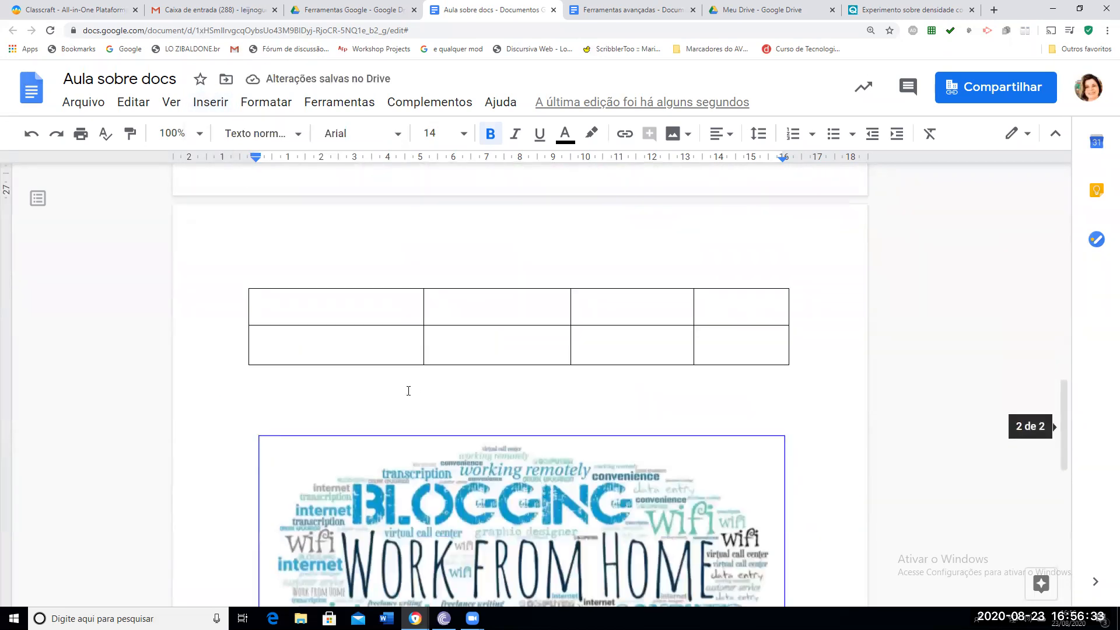
{"action": "left_click", "coordinate": [408, 391]}
{"action": "left_click", "coordinate": [211, 103]}
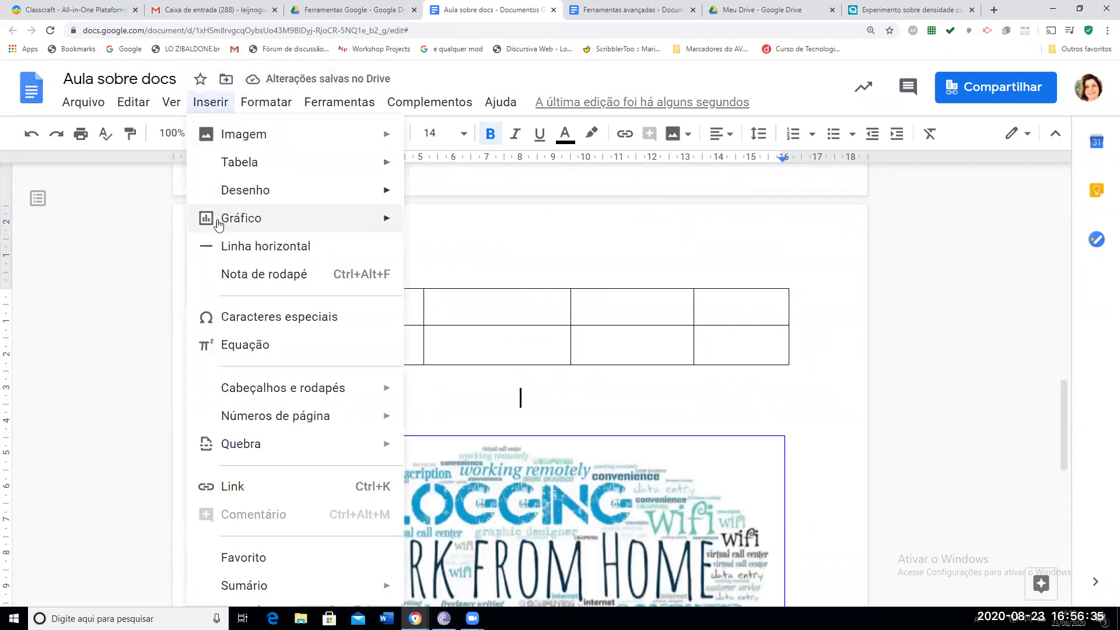
{"action": "left_click", "coordinate": [221, 245]}
Insert a horizontal line below the word cloud drawing
{"action": "scroll", "coordinate": [438, 404], "scroll_direction": "down", "scroll_amount": 10}
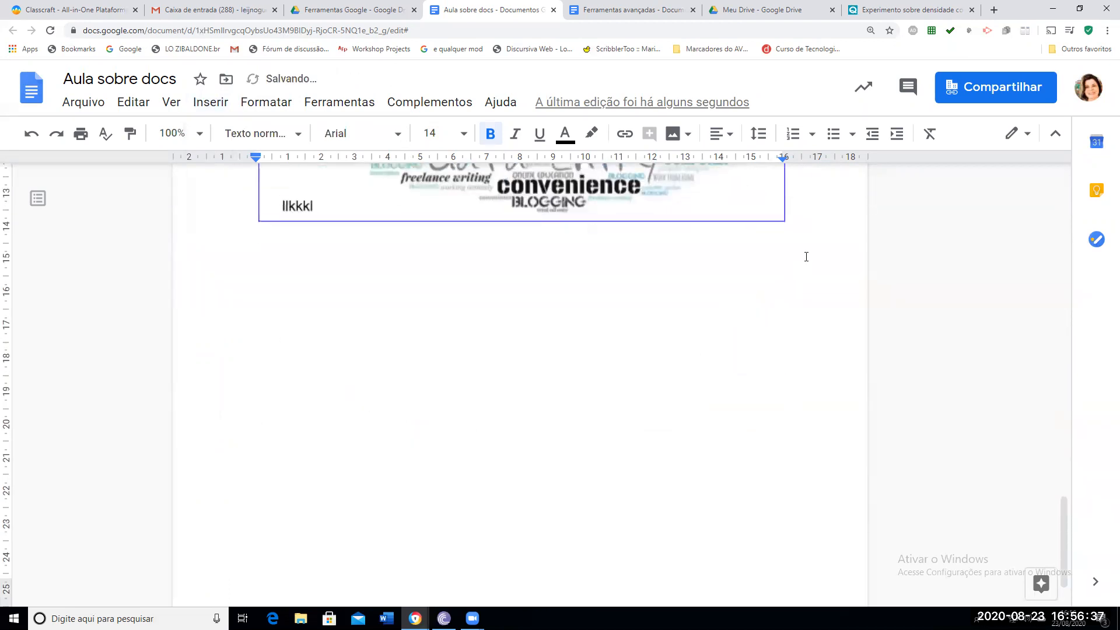
{"action": "scroll", "coordinate": [806, 256], "scroll_direction": "up", "scroll_amount": 4}
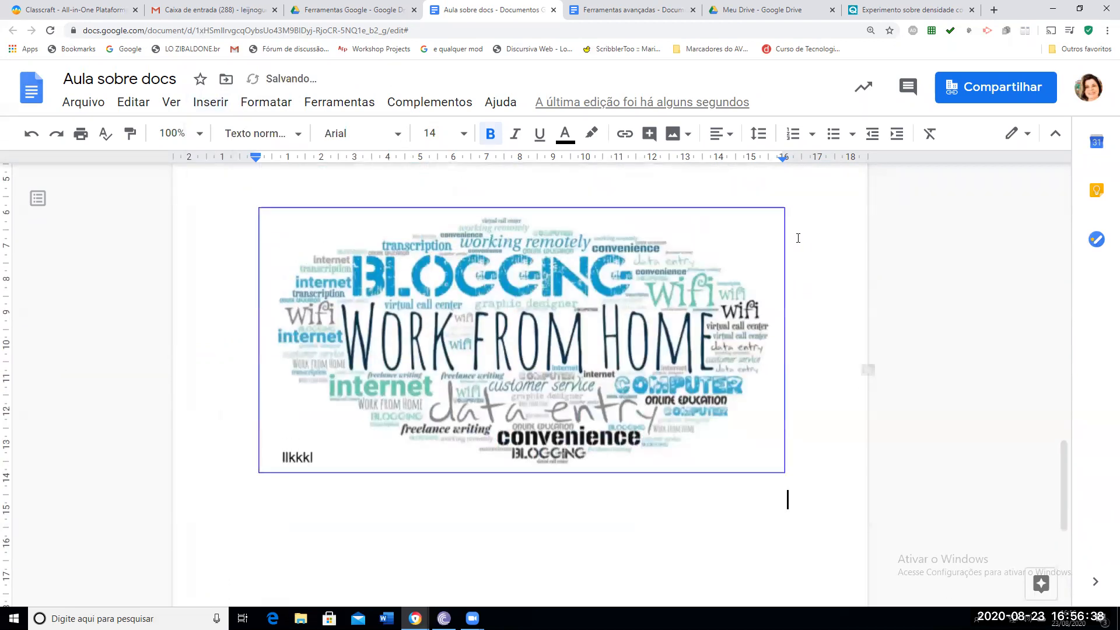
{"action": "left_click", "coordinate": [195, 110]}
{"action": "left_click", "coordinate": [244, 245]}
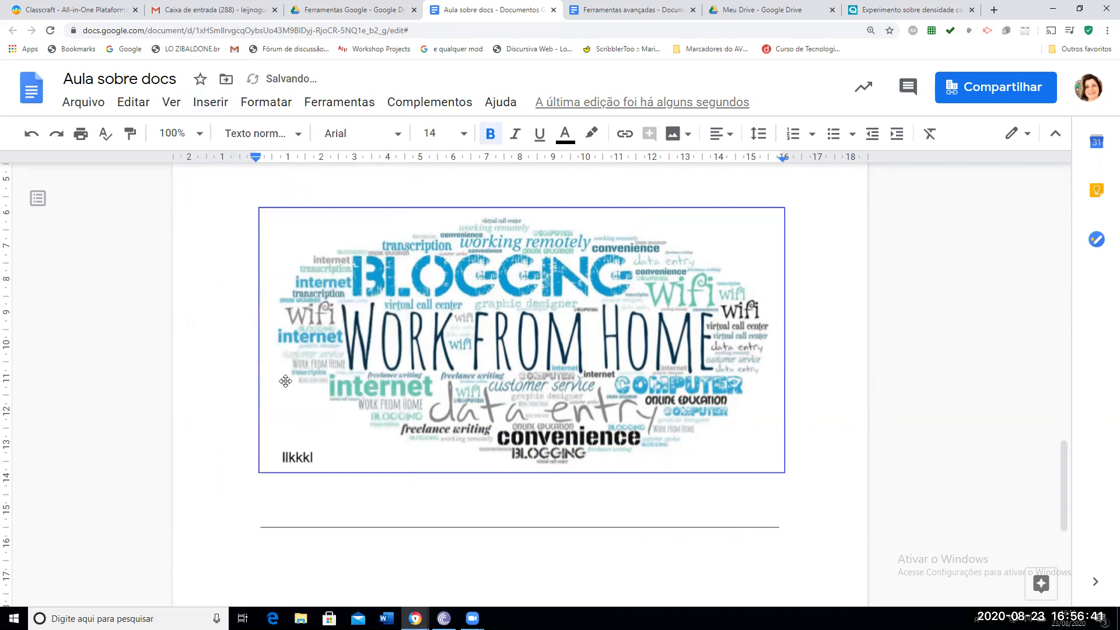
{"action": "scroll", "coordinate": [369, 459], "scroll_direction": "down", "scroll_amount": 3}
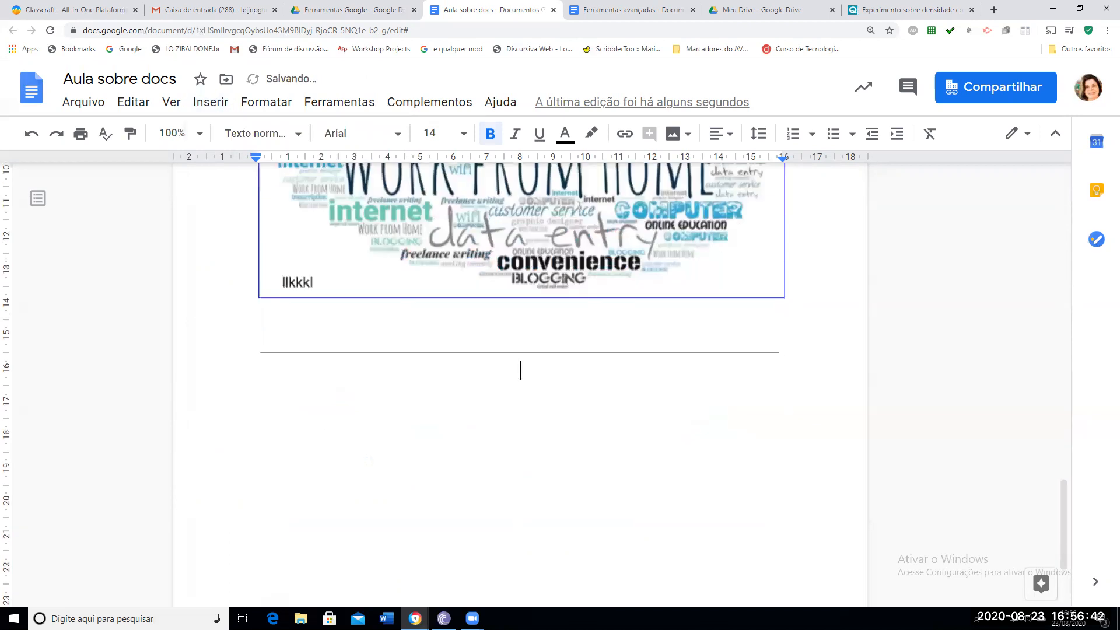
{"action": "left_click", "coordinate": [210, 105]}
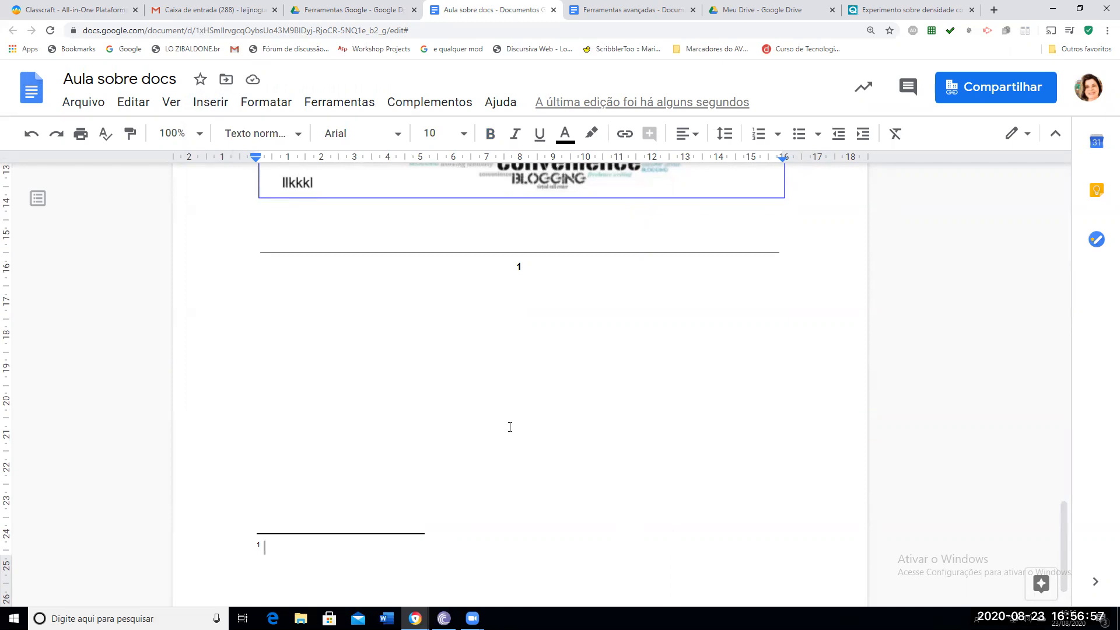
{"action": "key", "text": "BackSpace"}
{"action": "left_click", "coordinate": [524, 261]}
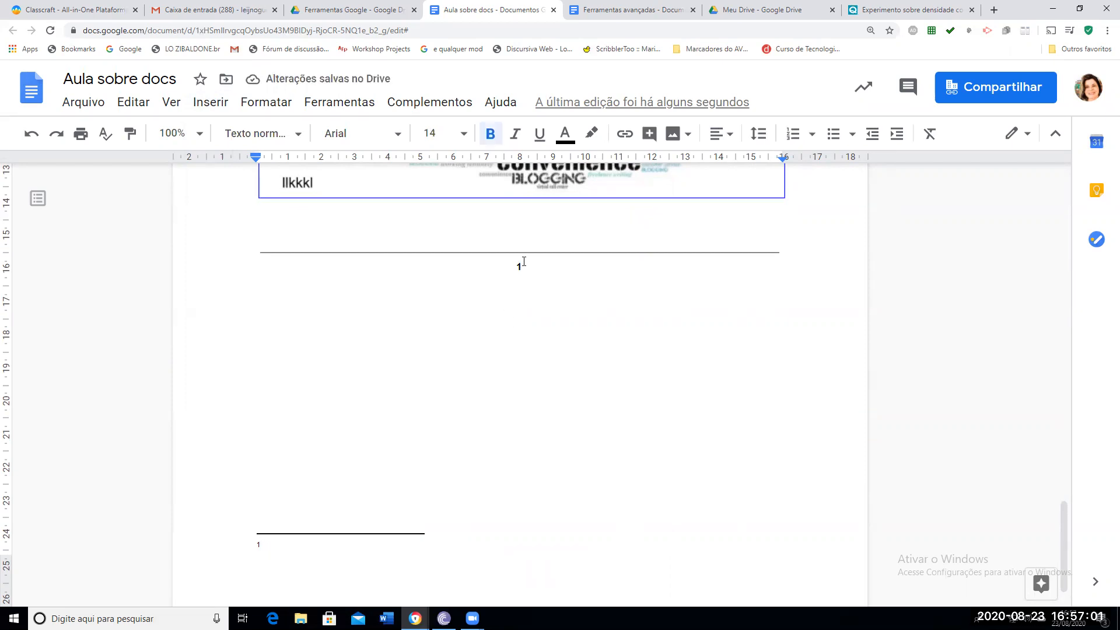
{"action": "key", "text": "BackSpace"}
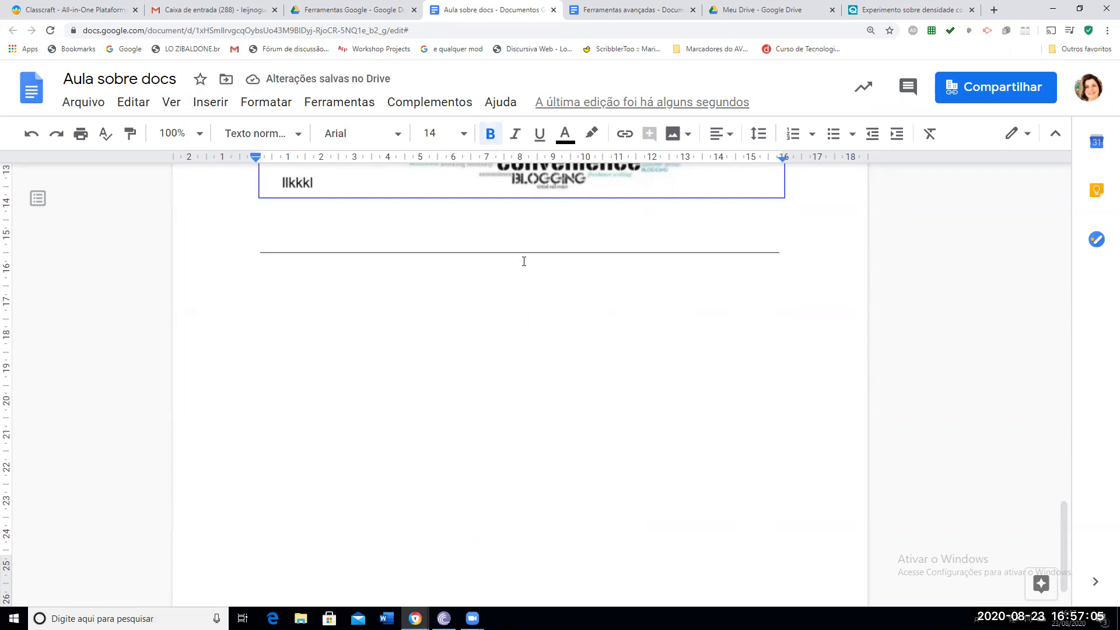
Write "COVID" in capitals on the line below the last horizontal line
{"action": "type", "text": "Co"}
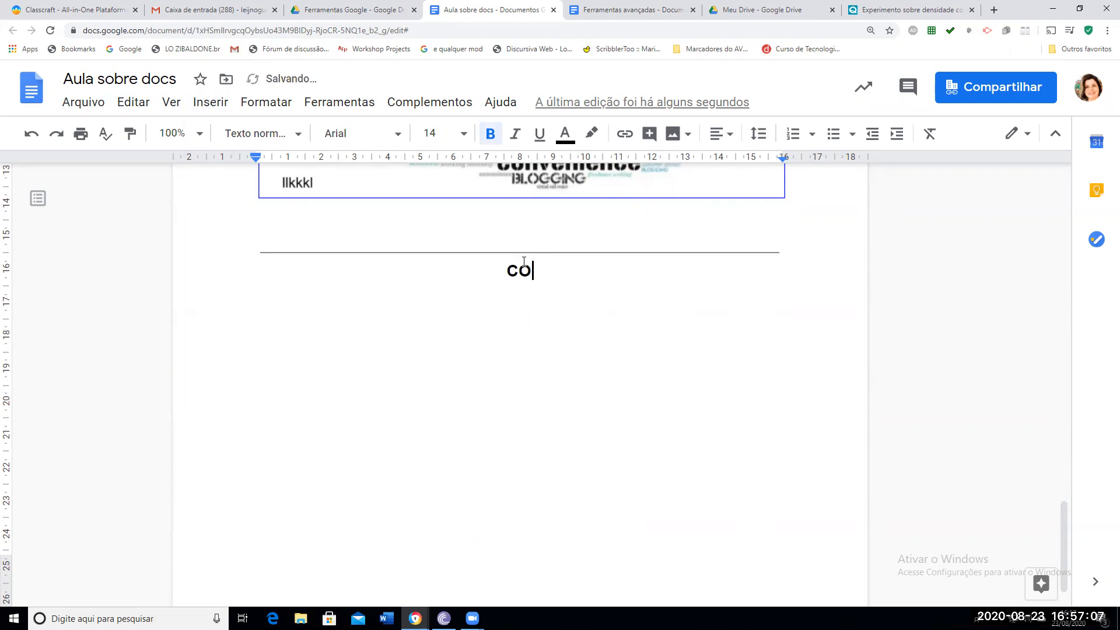
{"action": "type", "text": "vid"}
{"action": "key", "text": "BackSpace"}
{"action": "key", "text": "BackSpace"}
{"action": "key", "text": "BackSpace"}
{"action": "type", "text": "VID"}
Add a footnote to the word COVID with the text "Sars-17"
{"action": "left_click", "coordinate": [207, 107]}
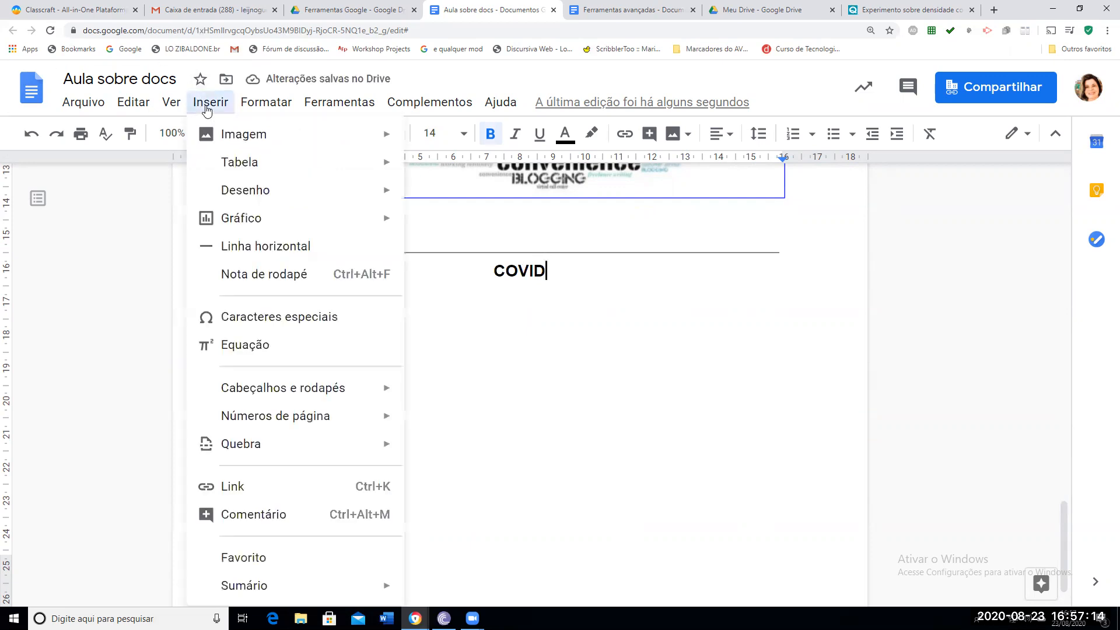
{"action": "left_click", "coordinate": [269, 274]}
{"action": "type", "text": "S"}
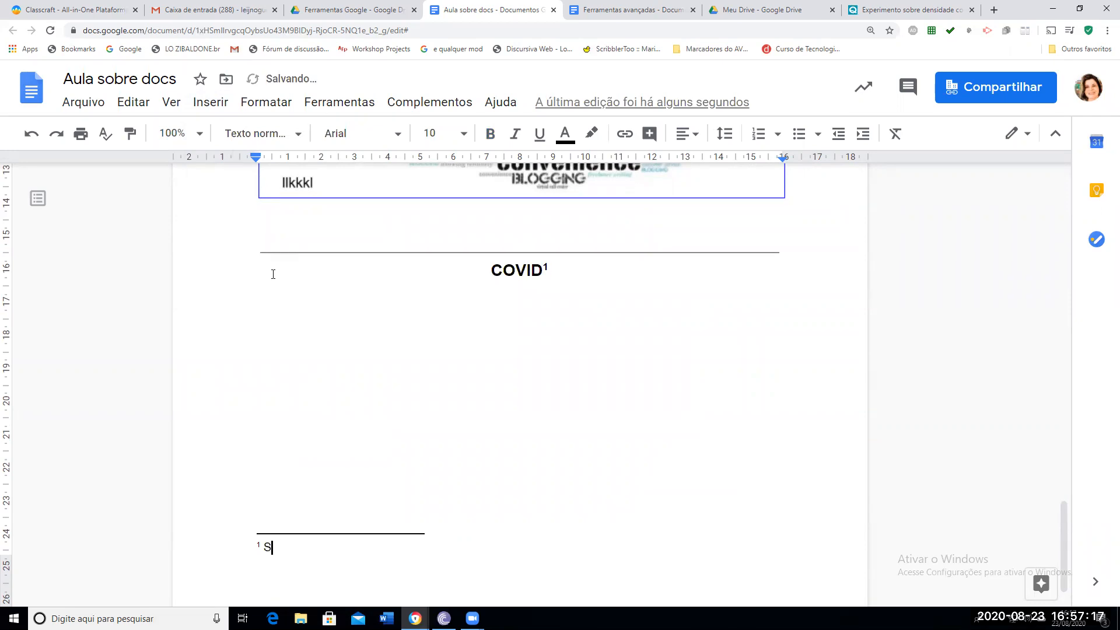
{"action": "type", "text": "ars-17"}
Open the special characters picker for the line below COVID and look through the arrow symbols
{"action": "scroll", "coordinate": [347, 562], "scroll_direction": "down", "scroll_amount": 1}
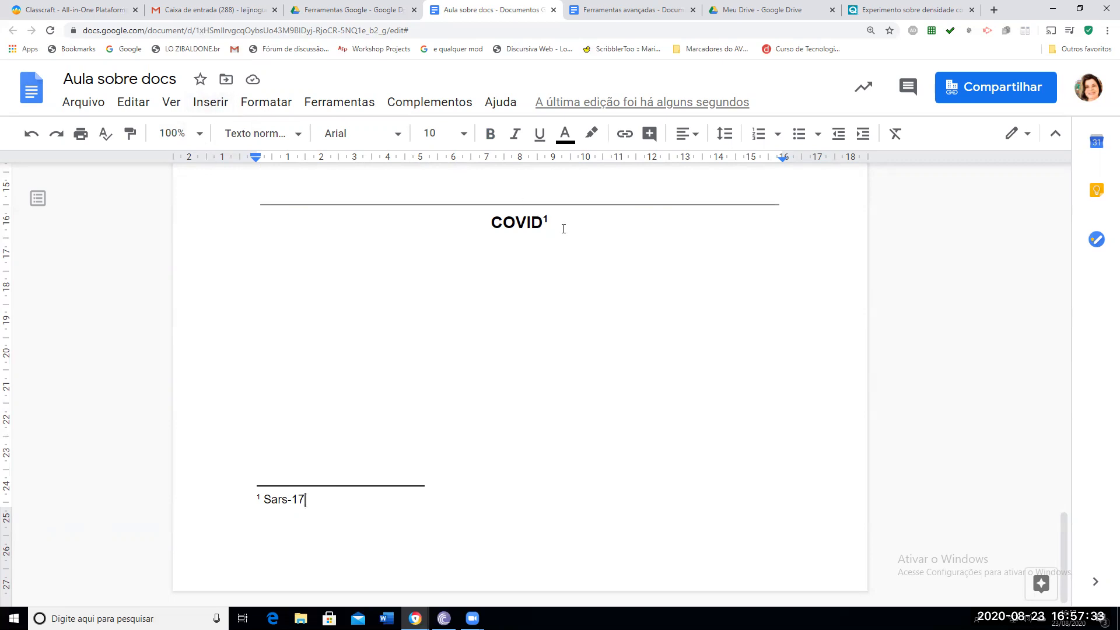
{"action": "left_click", "coordinate": [561, 249]}
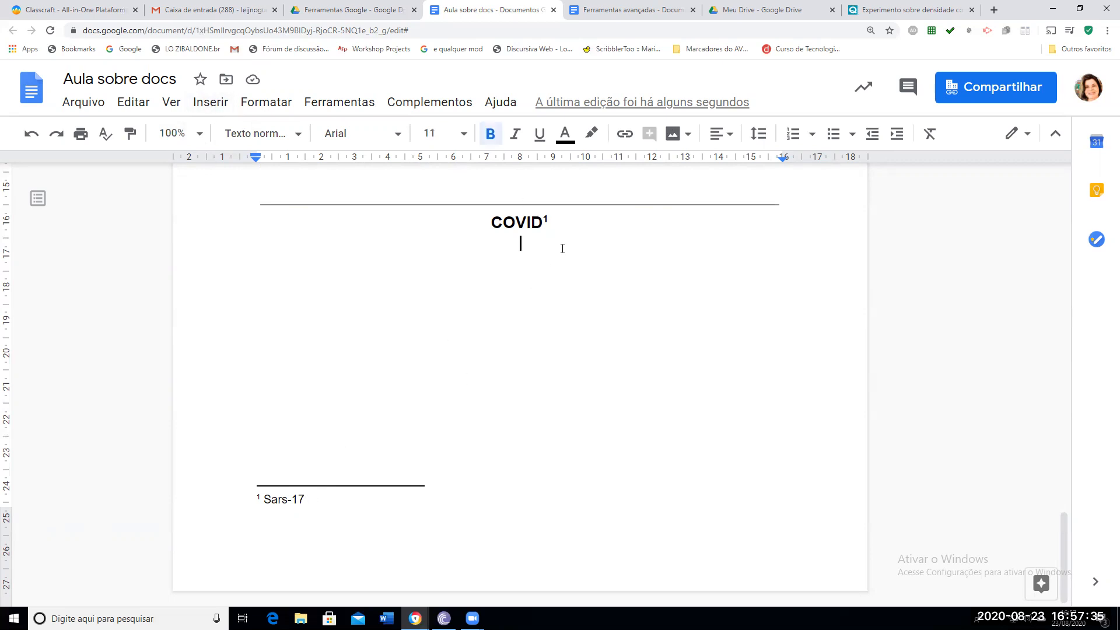
{"action": "left_click", "coordinate": [217, 104]}
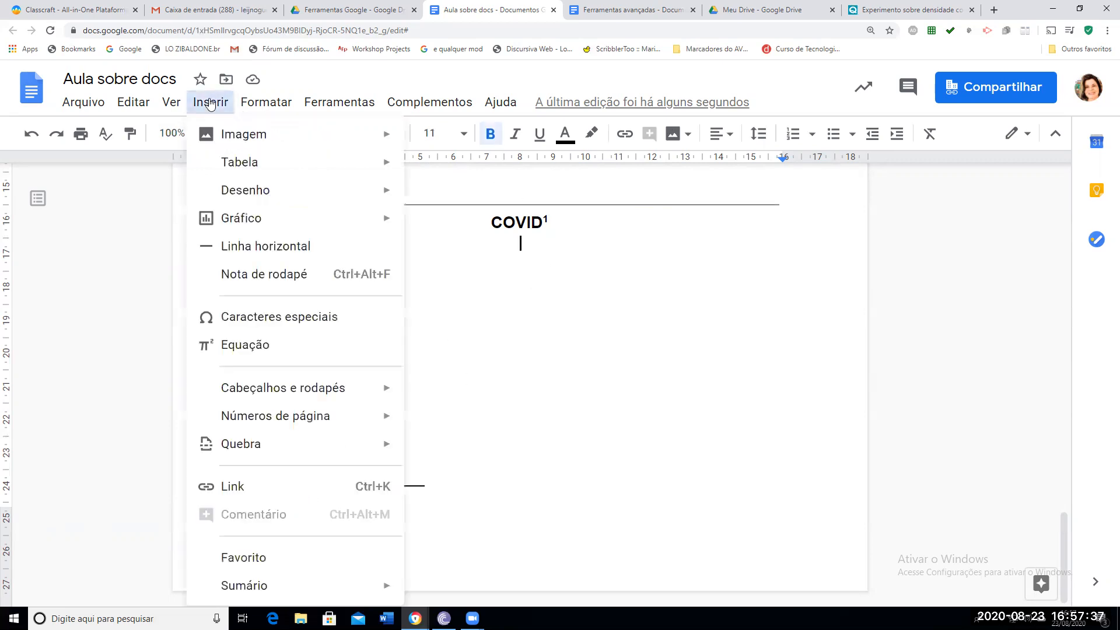
{"action": "left_click", "coordinate": [243, 323]}
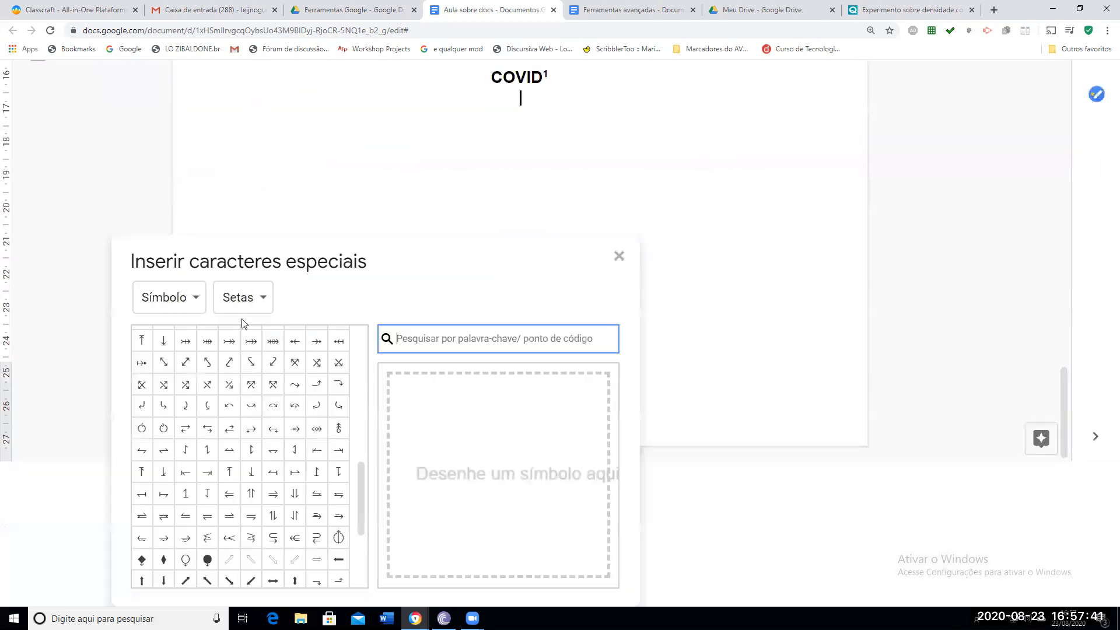
{"action": "scroll", "coordinate": [243, 457], "scroll_direction": "down", "scroll_amount": 2}
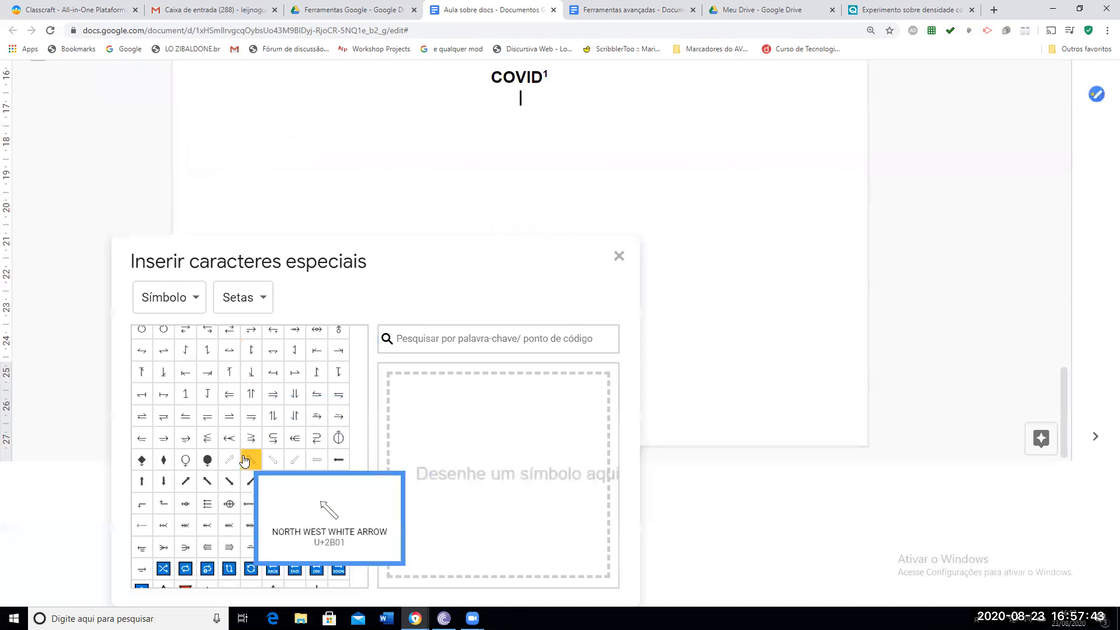
{"action": "scroll", "coordinate": [229, 487], "scroll_direction": "down", "scroll_amount": 1}
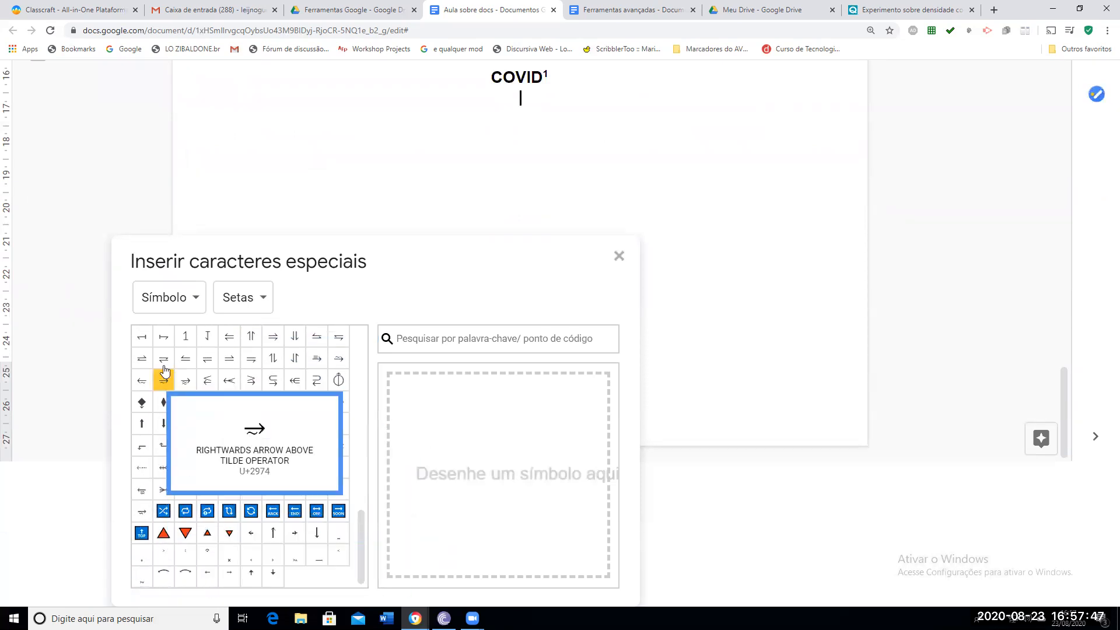
Show the Emojis category of special characters, followed by the one-stroke Han radicals (Radicais han com um traço)
{"action": "left_click", "coordinate": [197, 302]}
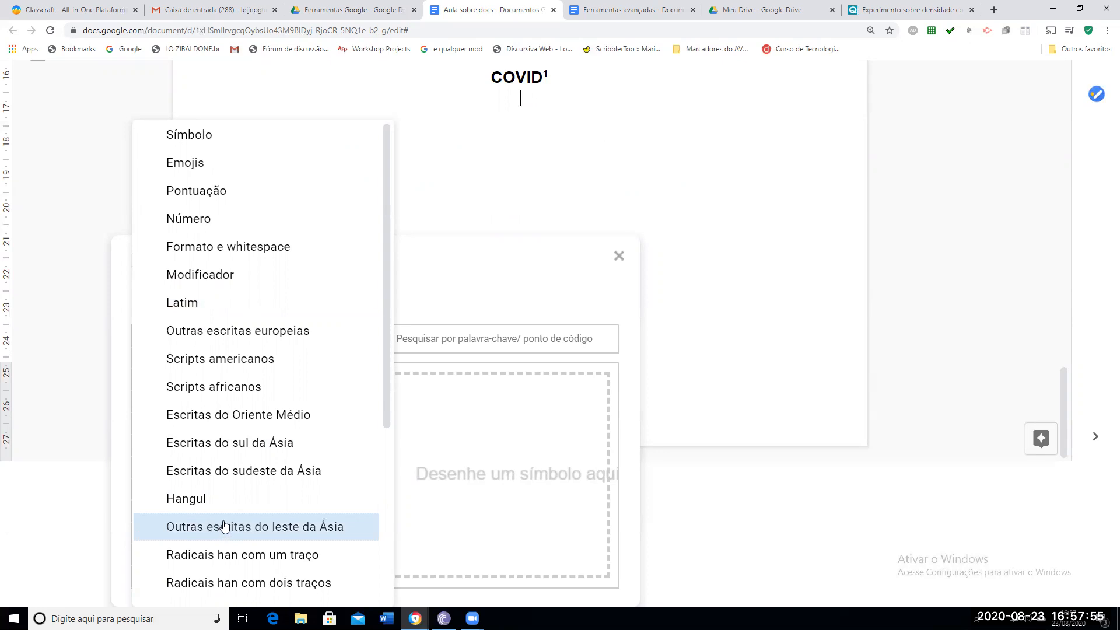
{"action": "left_click", "coordinate": [176, 163]}
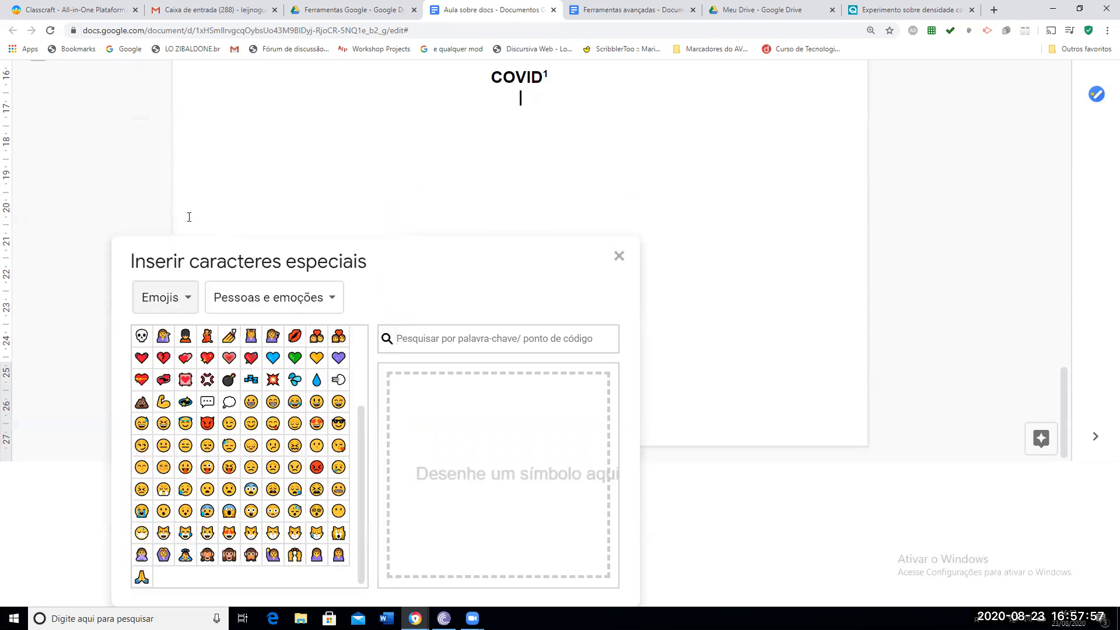
{"action": "left_click", "coordinate": [182, 300]}
{"action": "scroll", "coordinate": [250, 437], "scroll_direction": "down", "scroll_amount": 4}
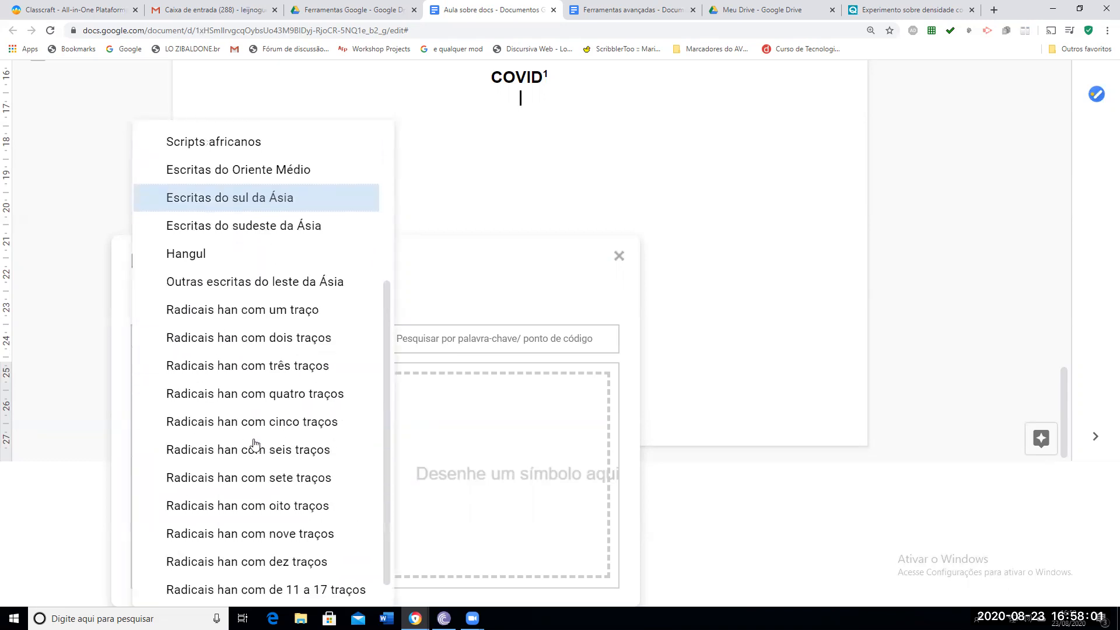
{"action": "scroll", "coordinate": [254, 443], "scroll_direction": "down", "scroll_amount": 1}
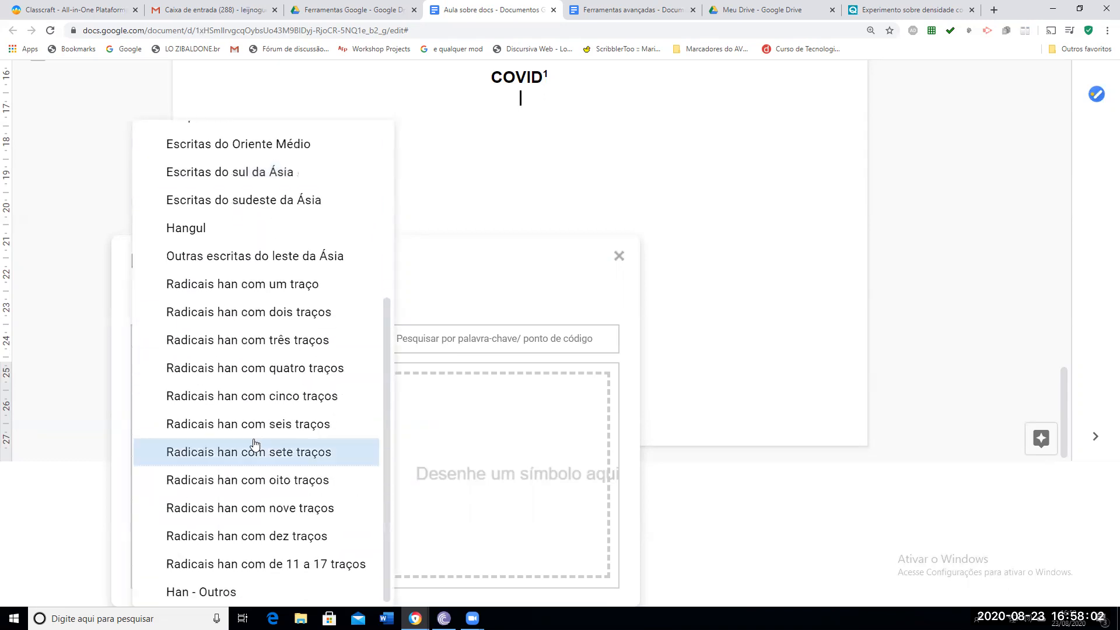
{"action": "left_click", "coordinate": [240, 297]}
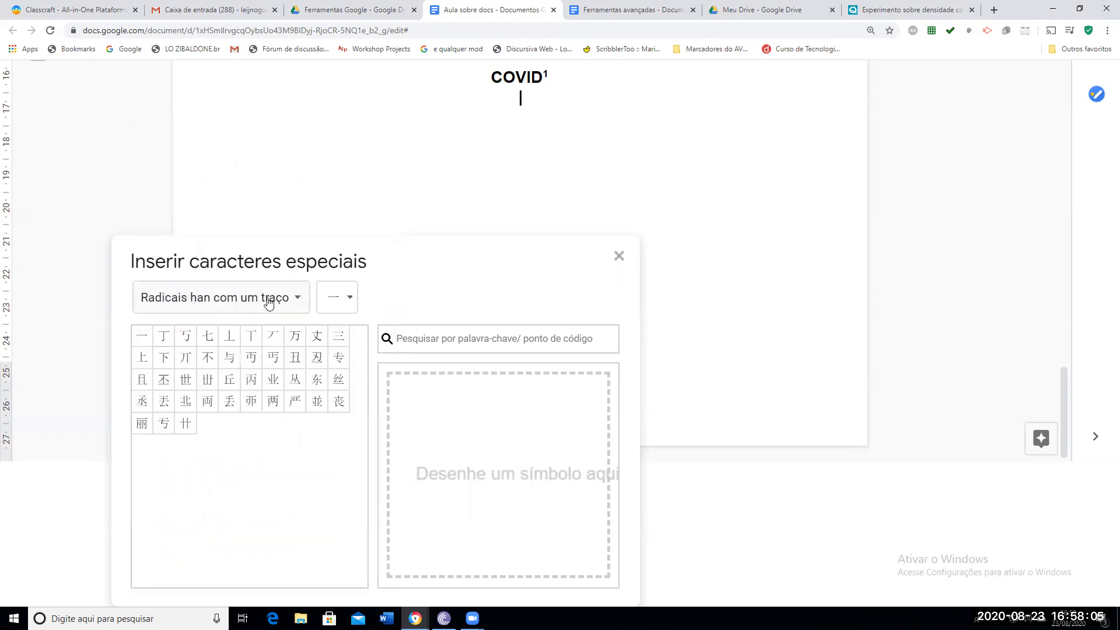
Switch the special characters category to Hangul
{"action": "left_click", "coordinate": [298, 301]}
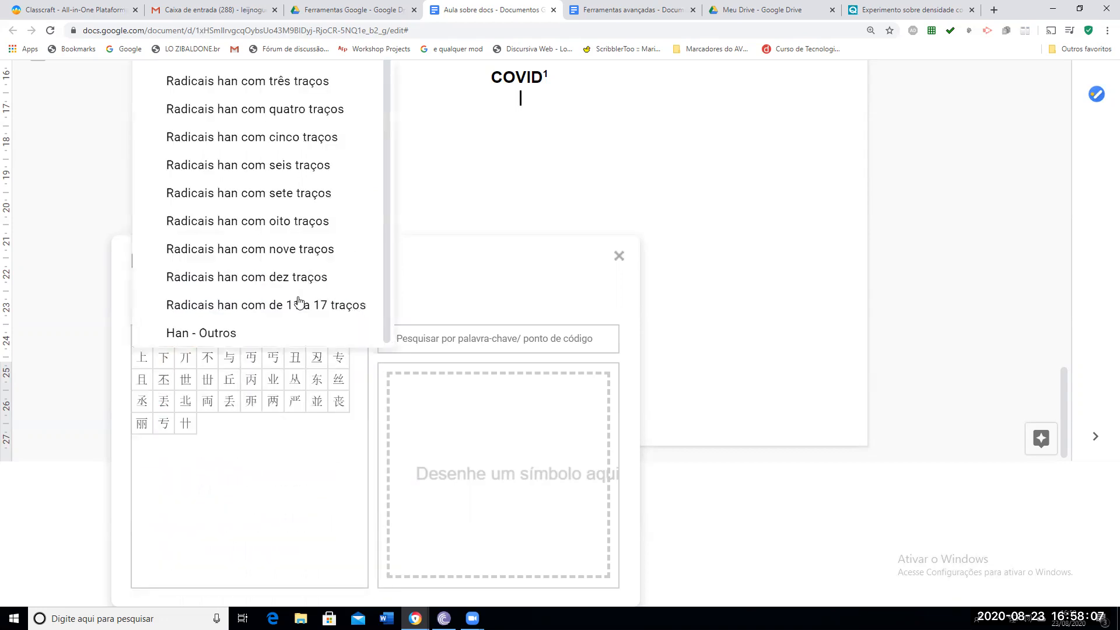
{"action": "scroll", "coordinate": [225, 306], "scroll_direction": "up", "scroll_amount": 3}
{"action": "scroll", "coordinate": [218, 301], "scroll_direction": "up", "scroll_amount": 2}
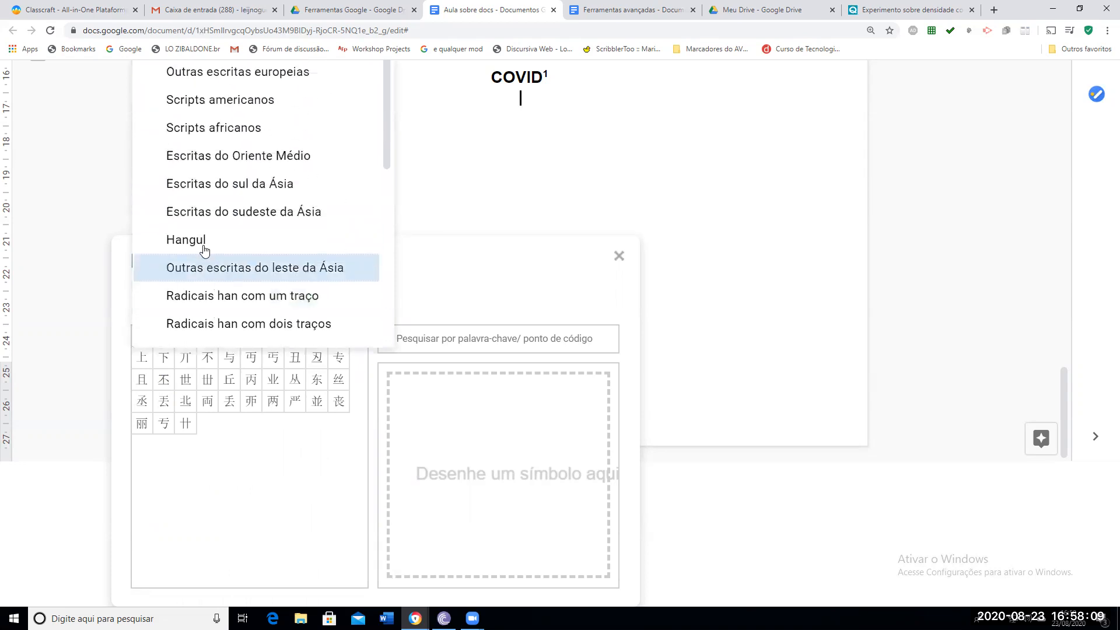
{"action": "left_click", "coordinate": [227, 240]}
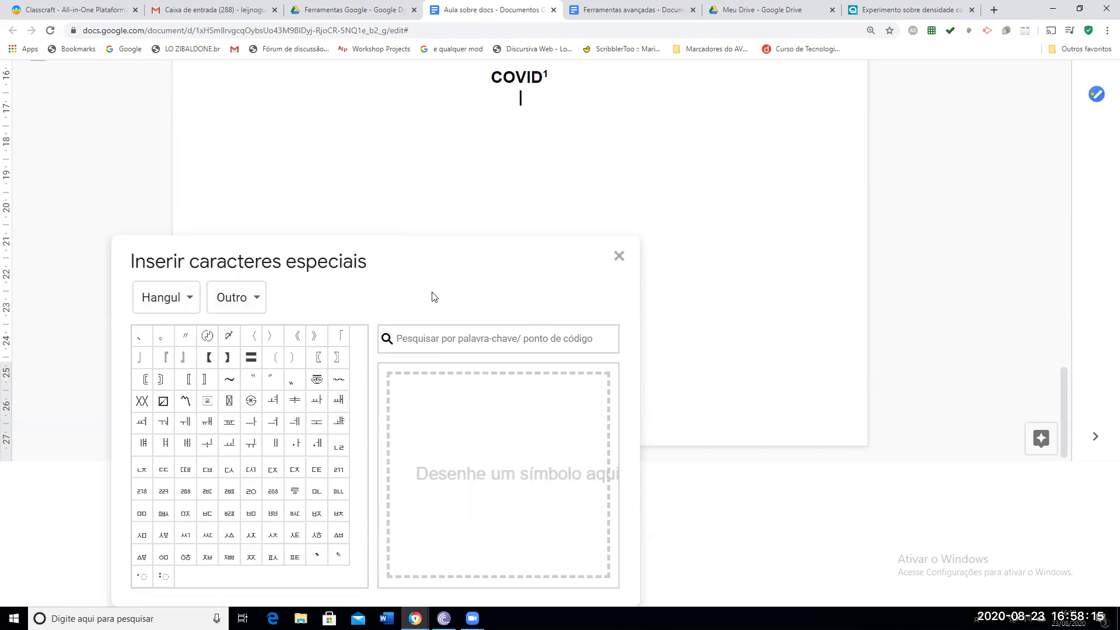
Browse the list of special character categories and show Outras escritas europeias
{"action": "left_click", "coordinate": [194, 296]}
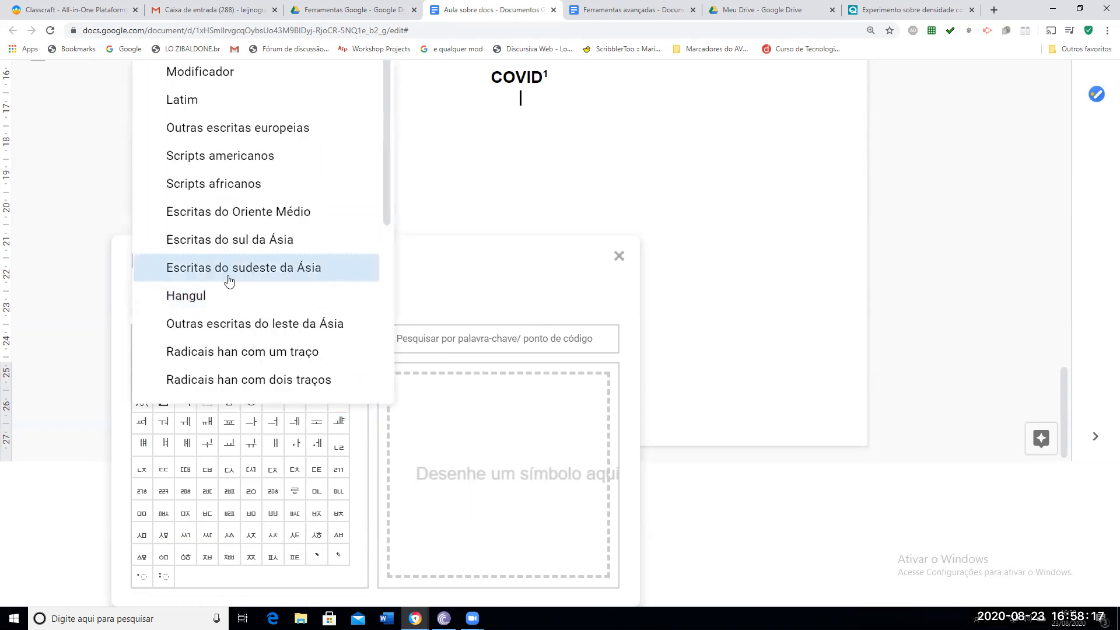
{"action": "scroll", "coordinate": [334, 273], "scroll_direction": "down", "scroll_amount": 1}
{"action": "scroll", "coordinate": [334, 274], "scroll_direction": "down", "scroll_amount": 5}
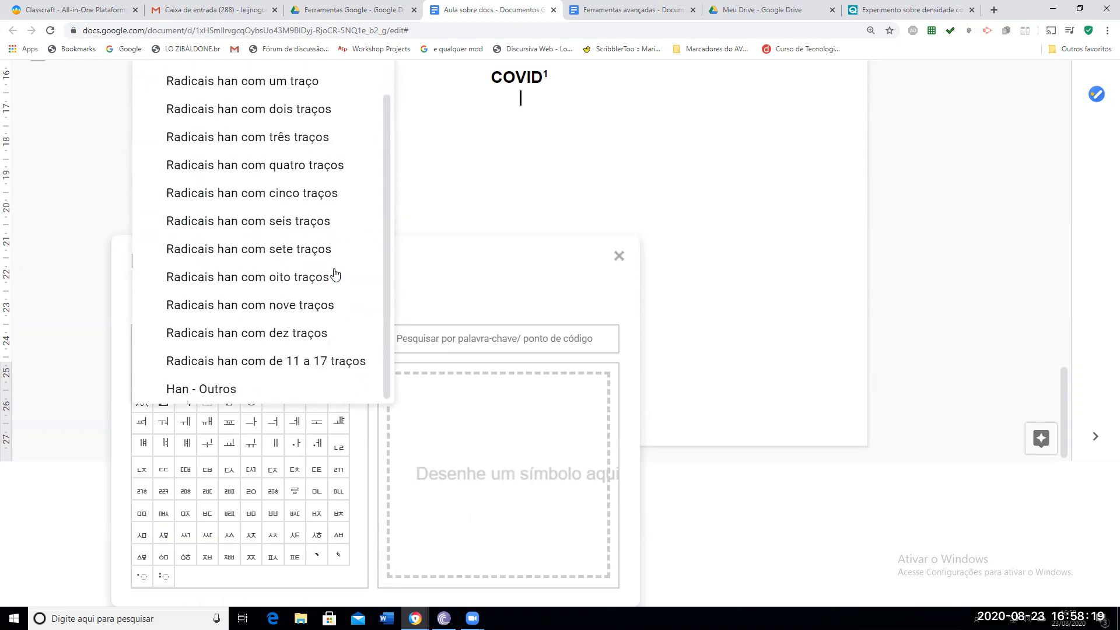
{"action": "scroll", "coordinate": [334, 275], "scroll_direction": "up", "scroll_amount": 4}
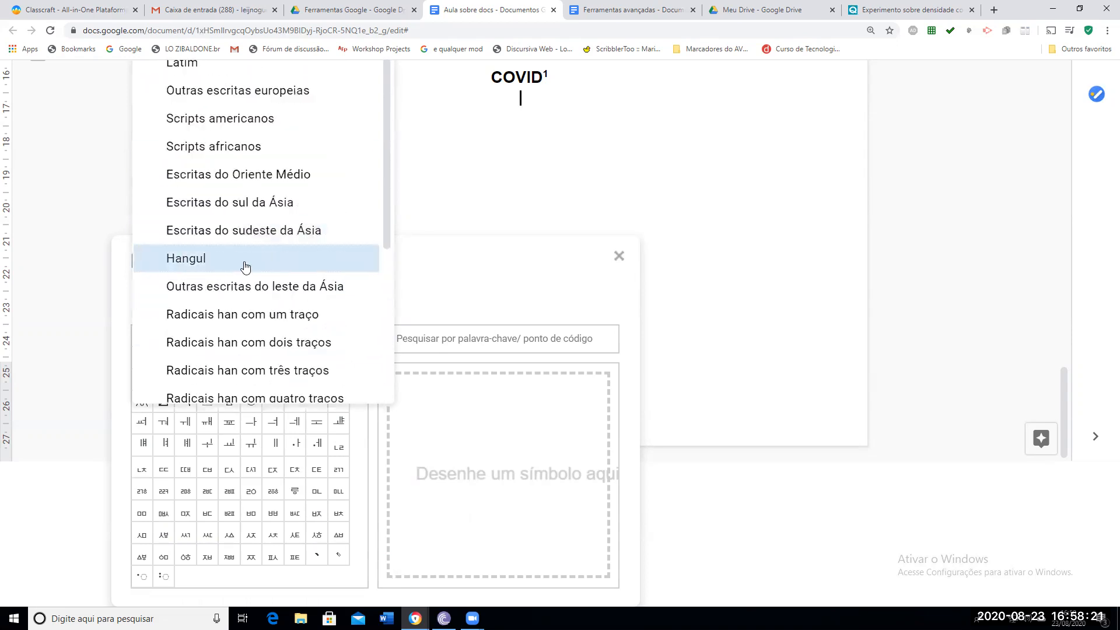
{"action": "scroll", "coordinate": [256, 253], "scroll_direction": "up", "scroll_amount": 2}
{"action": "left_click", "coordinate": [242, 130]}
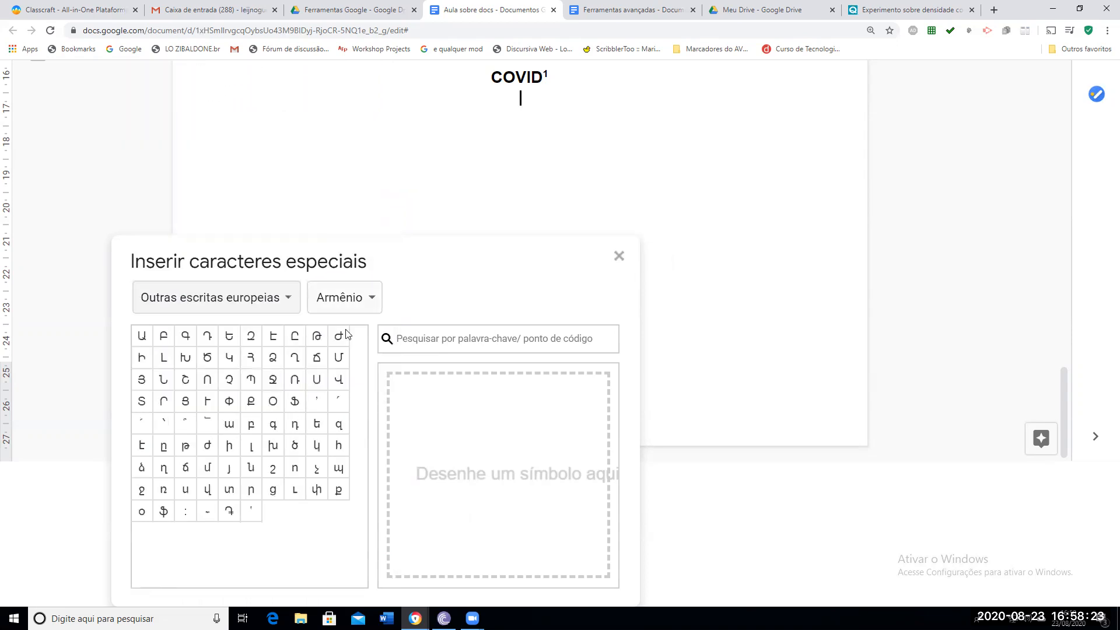
Insert three different arrow symbols from the Símbolo category, Setas, below COVID and put each one on its own line
{"action": "left_click", "coordinate": [287, 302]}
{"action": "left_click", "coordinate": [219, 105]}
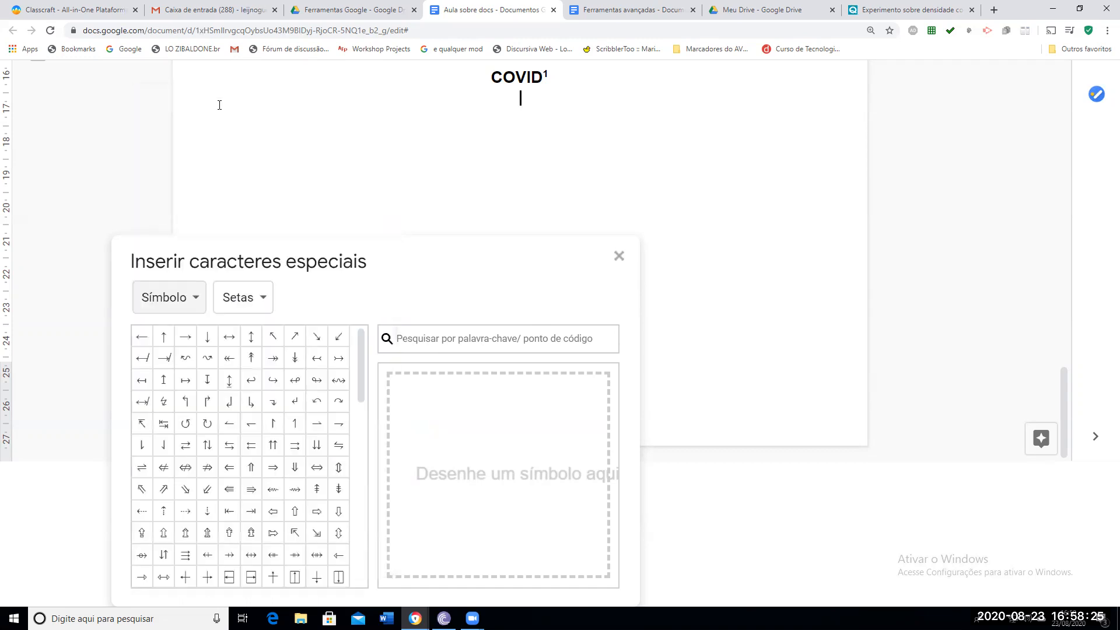
{"action": "scroll", "coordinate": [248, 466], "scroll_direction": "down", "scroll_amount": 2}
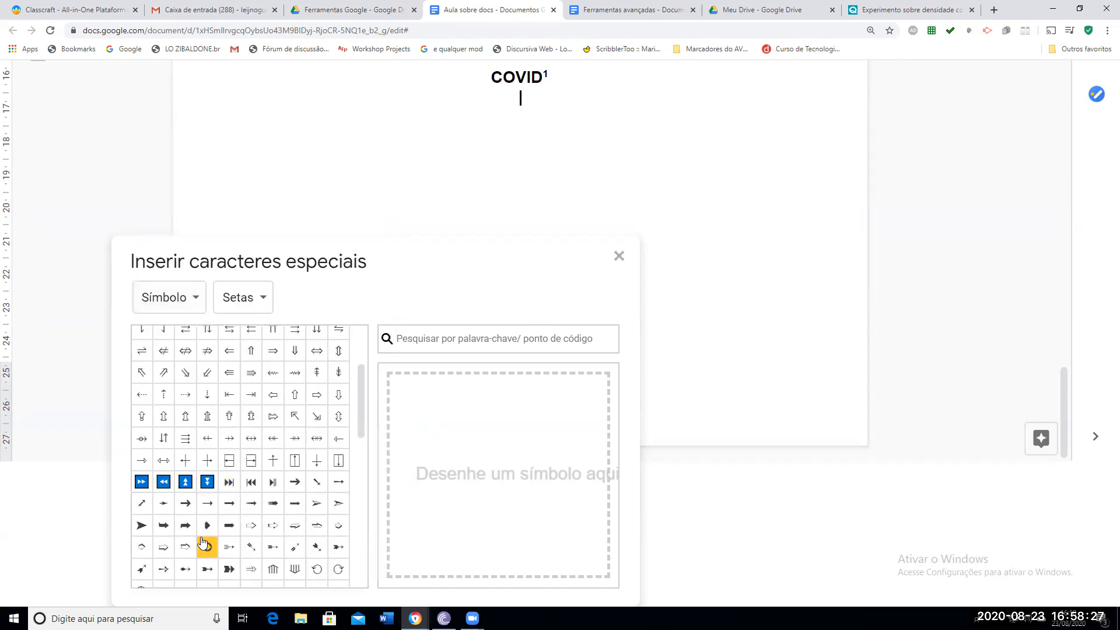
{"action": "left_click", "coordinate": [163, 547]}
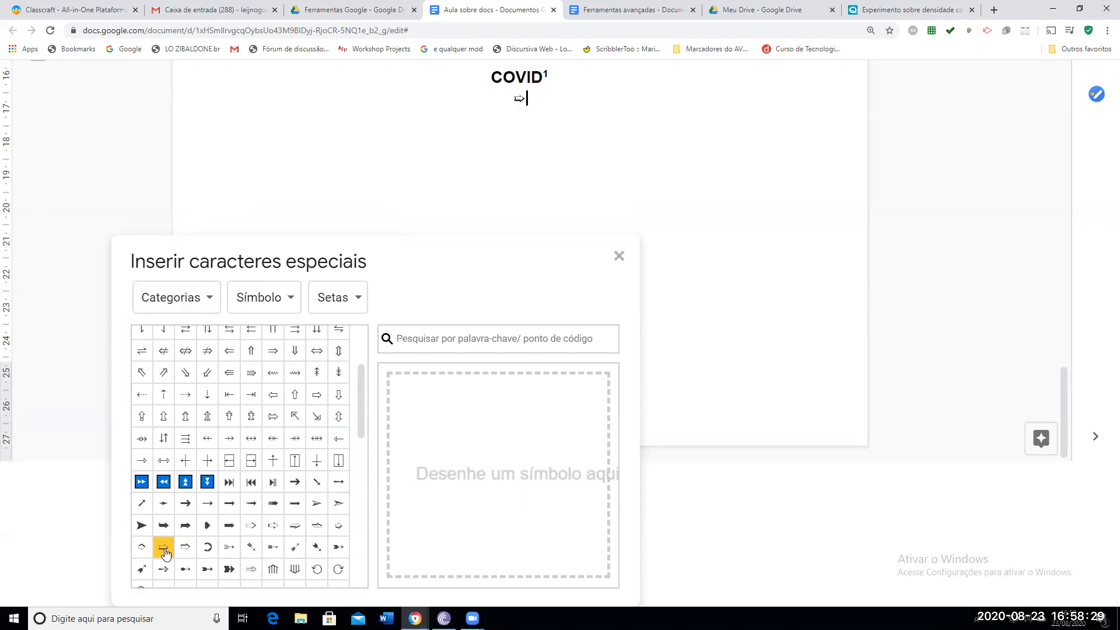
{"action": "left_click", "coordinate": [229, 569]}
{"action": "scroll", "coordinate": [227, 566], "scroll_direction": "down", "scroll_amount": 2}
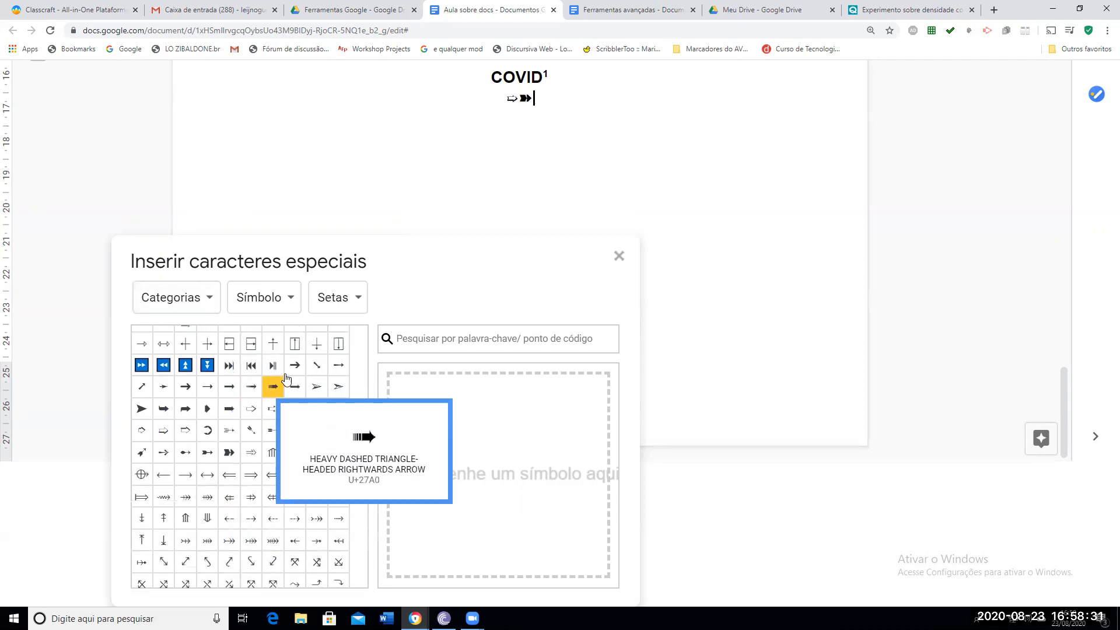
{"action": "left_click", "coordinate": [294, 344]}
{"action": "scroll", "coordinate": [261, 519], "scroll_direction": "down", "scroll_amount": 3}
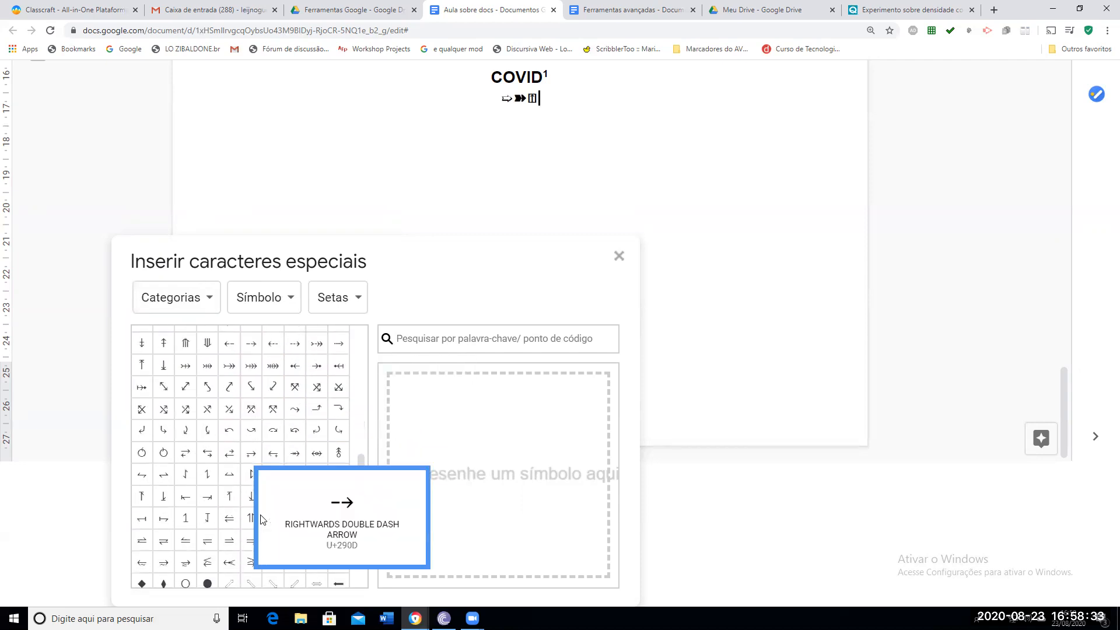
{"action": "scroll", "coordinate": [257, 513], "scroll_direction": "down", "scroll_amount": 3}
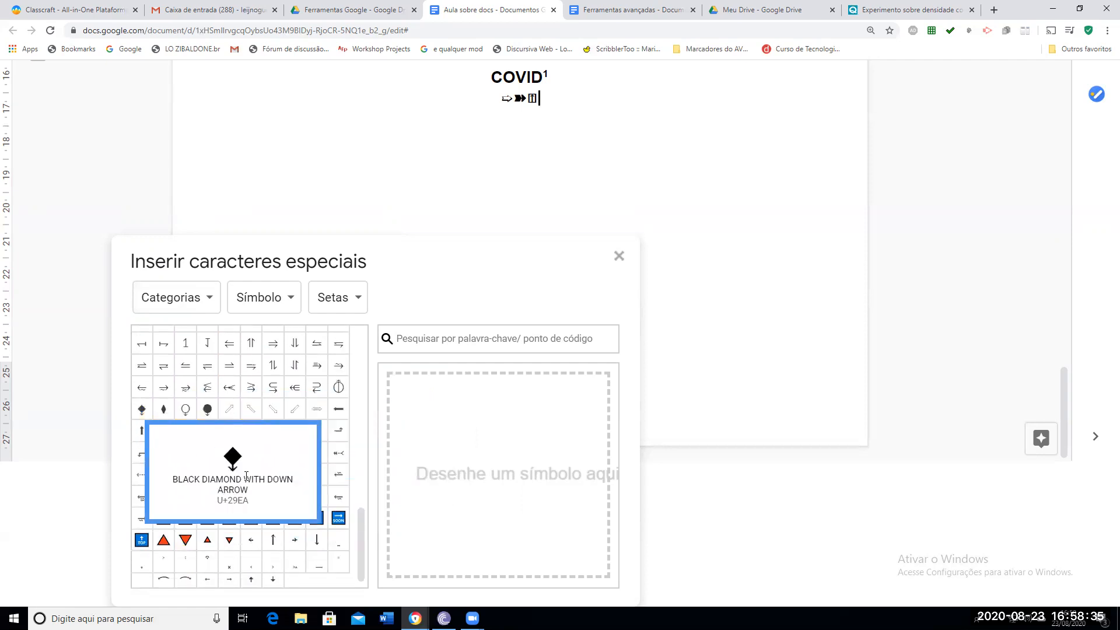
{"action": "left_click", "coordinate": [618, 255]}
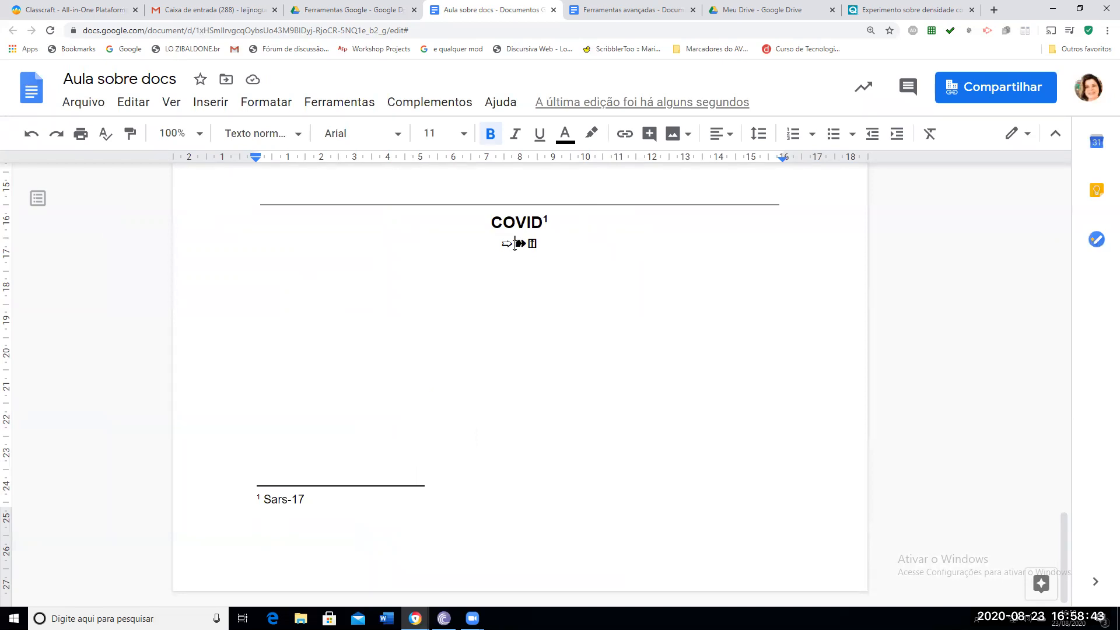
{"action": "key", "text": "Return"}
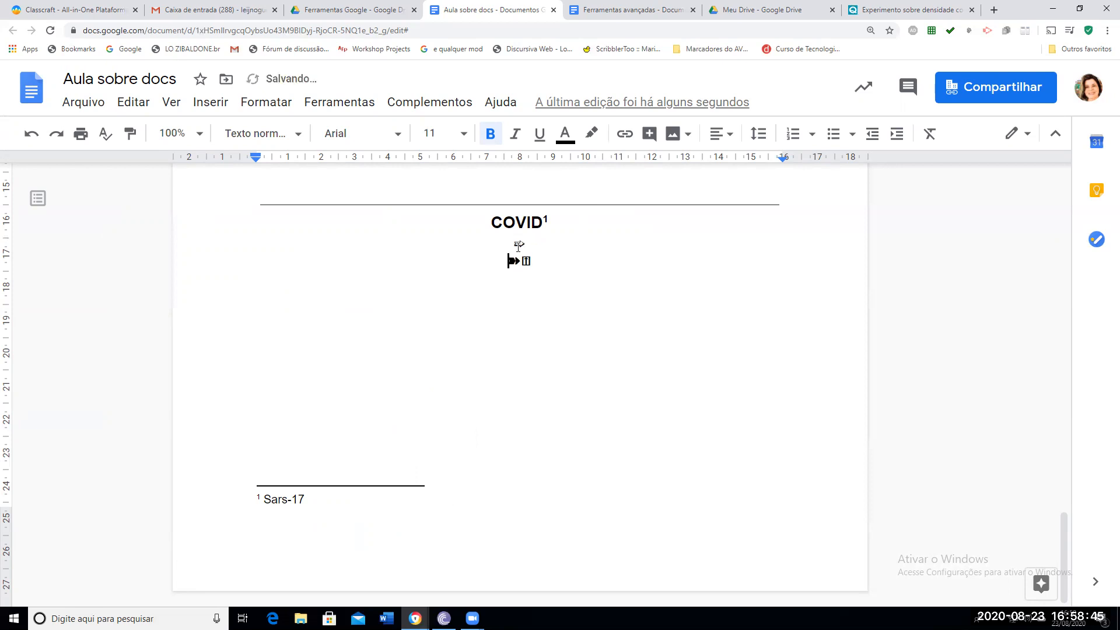
{"action": "key", "text": "Return"}
Insert an equation with a summation symbol with limits before the third arrow, and leave the equation
{"action": "left_click", "coordinate": [215, 102]}
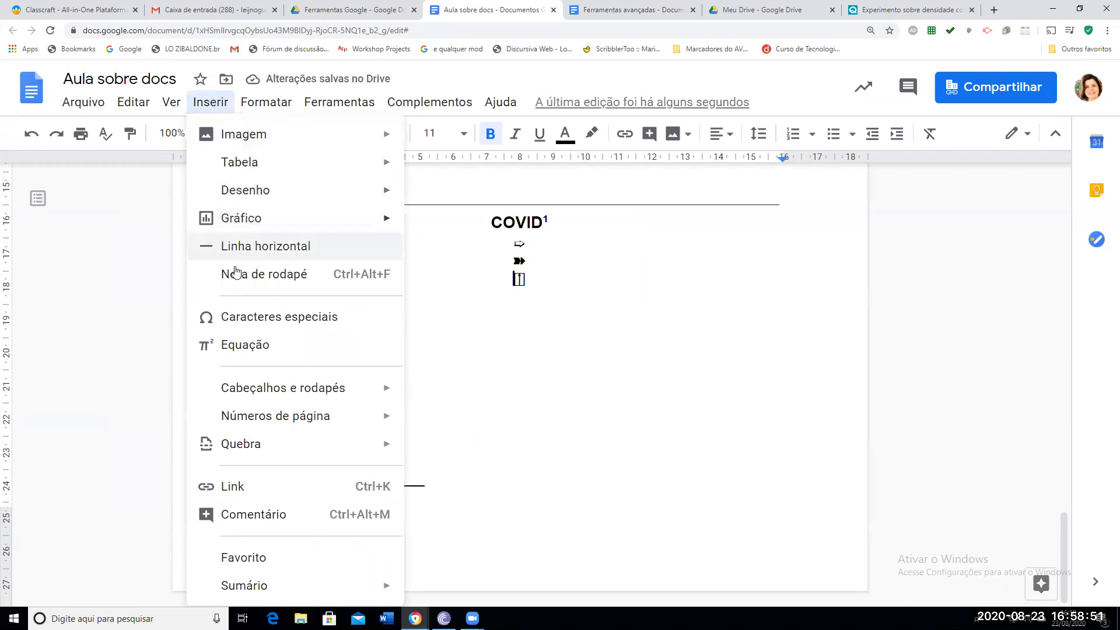
{"action": "left_click", "coordinate": [255, 345]}
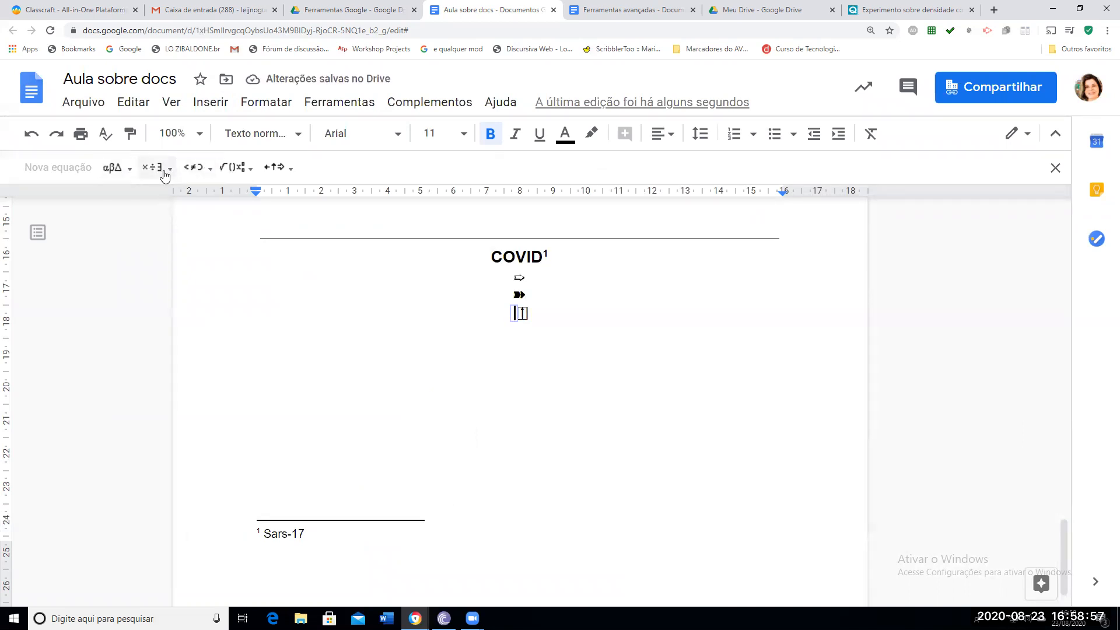
{"action": "left_click", "coordinate": [232, 169]}
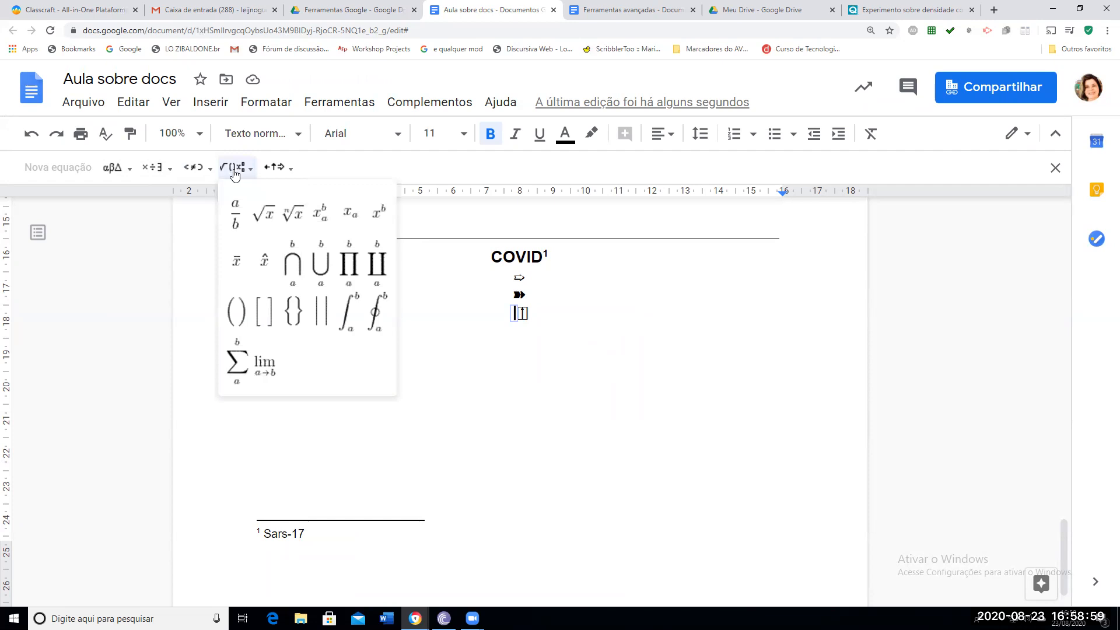
{"action": "left_click", "coordinate": [238, 358]}
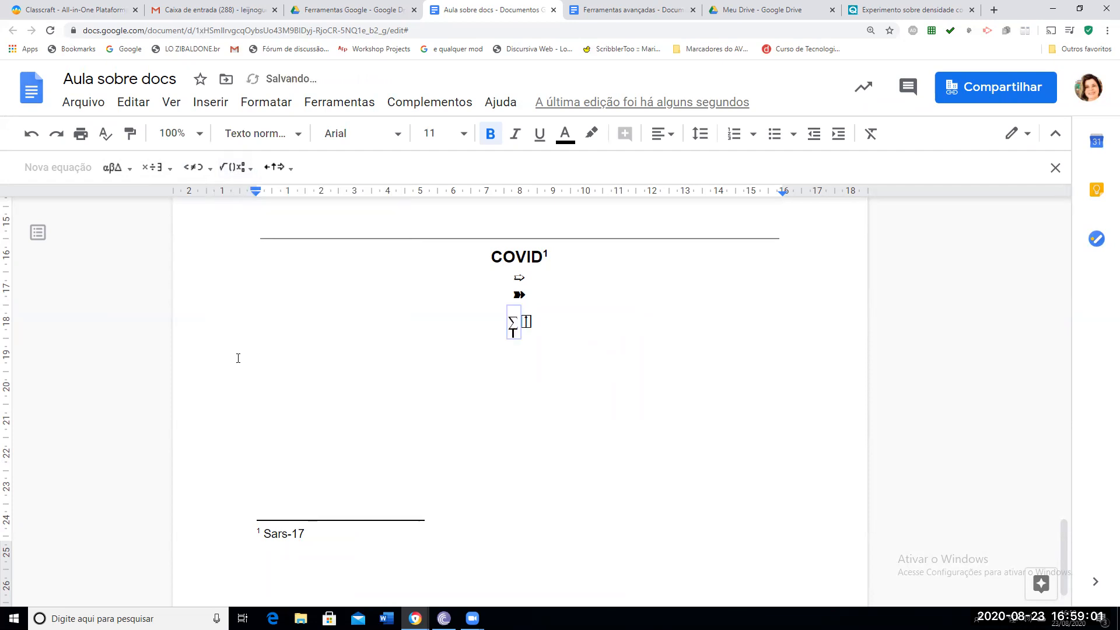
{"action": "left_click", "coordinate": [280, 168]}
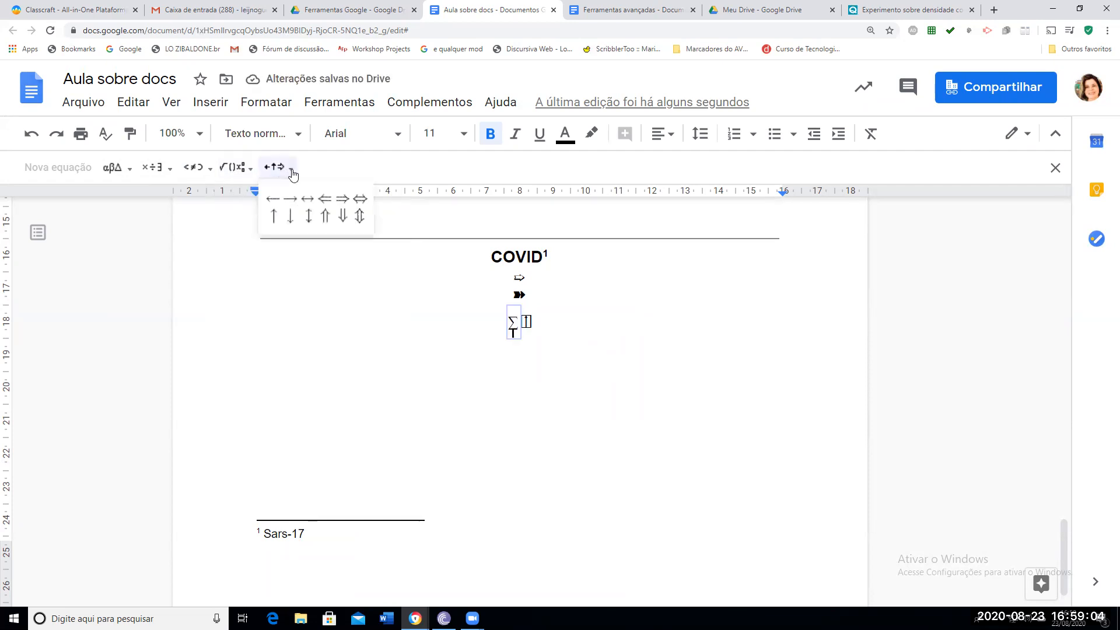
{"action": "left_click", "coordinate": [115, 169]}
{"action": "left_click", "coordinate": [463, 359]}
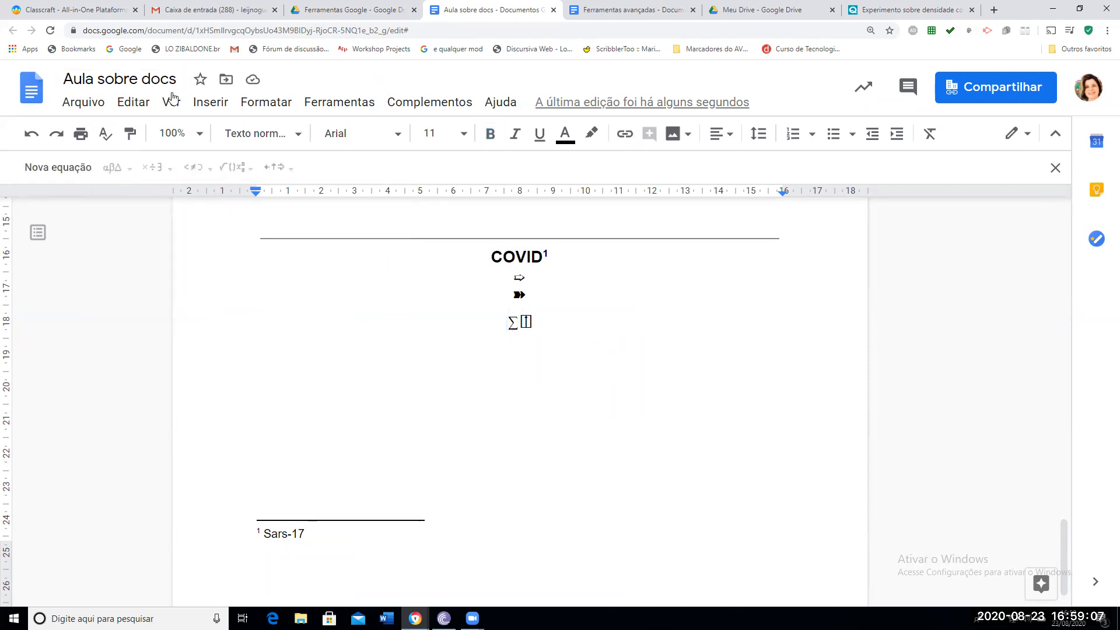
Add a page header to the document with the text "EEEP Joaquim Nogueira"
{"action": "left_click", "coordinate": [210, 102]}
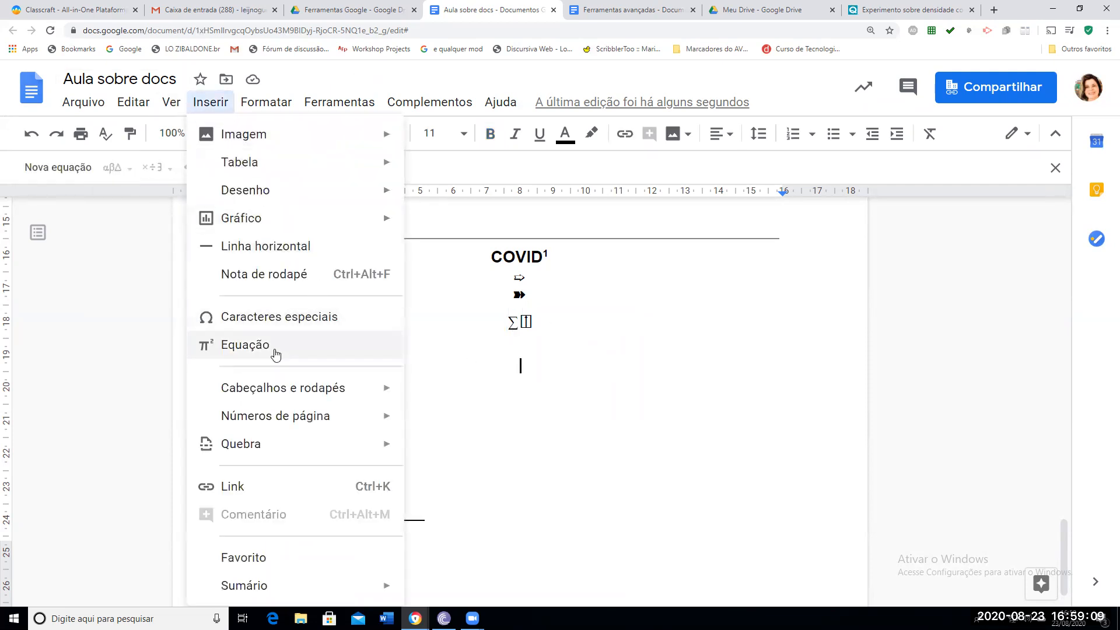
{"action": "mouse_move", "coordinate": [282, 384]}
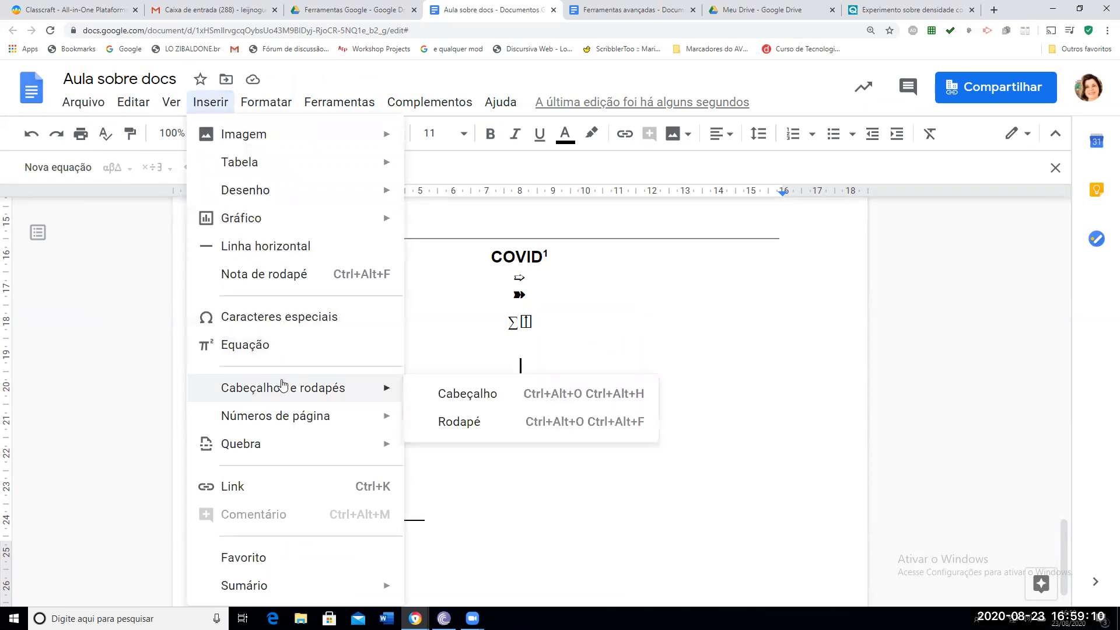
{"action": "left_click", "coordinate": [452, 394]}
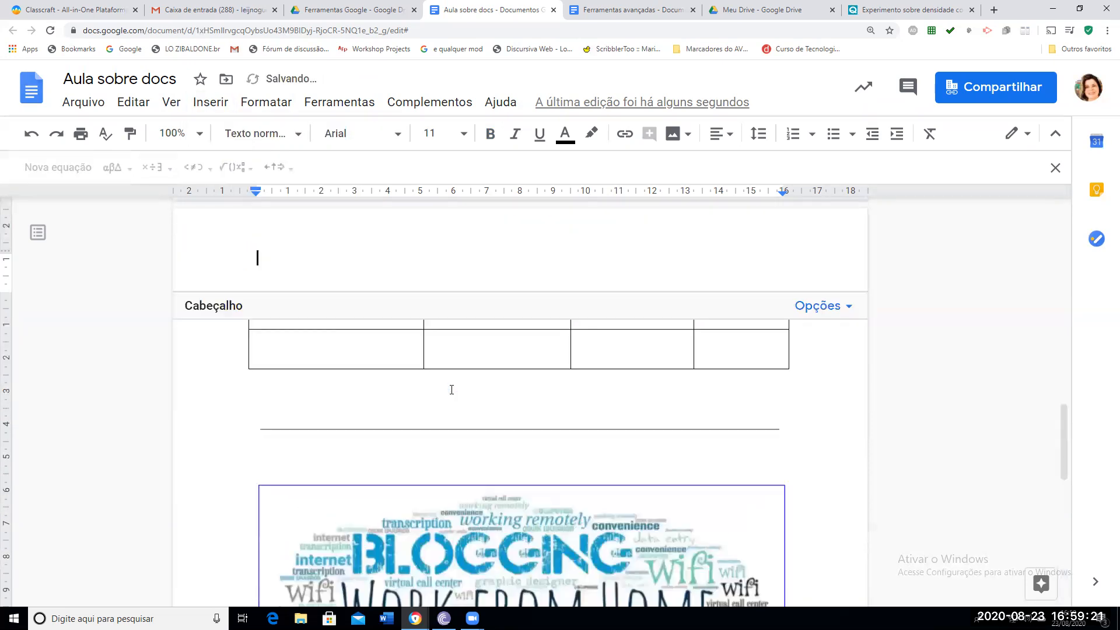
{"action": "scroll", "coordinate": [569, 431], "scroll_direction": "up", "scroll_amount": 5}
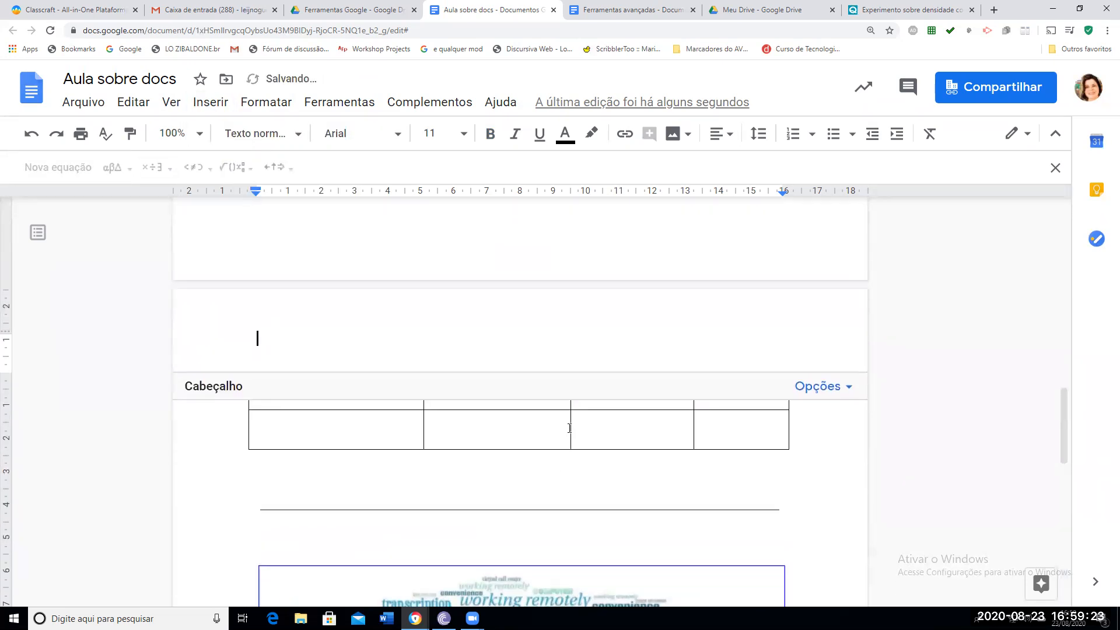
{"action": "scroll", "coordinate": [569, 435], "scroll_direction": "up", "scroll_amount": 10}
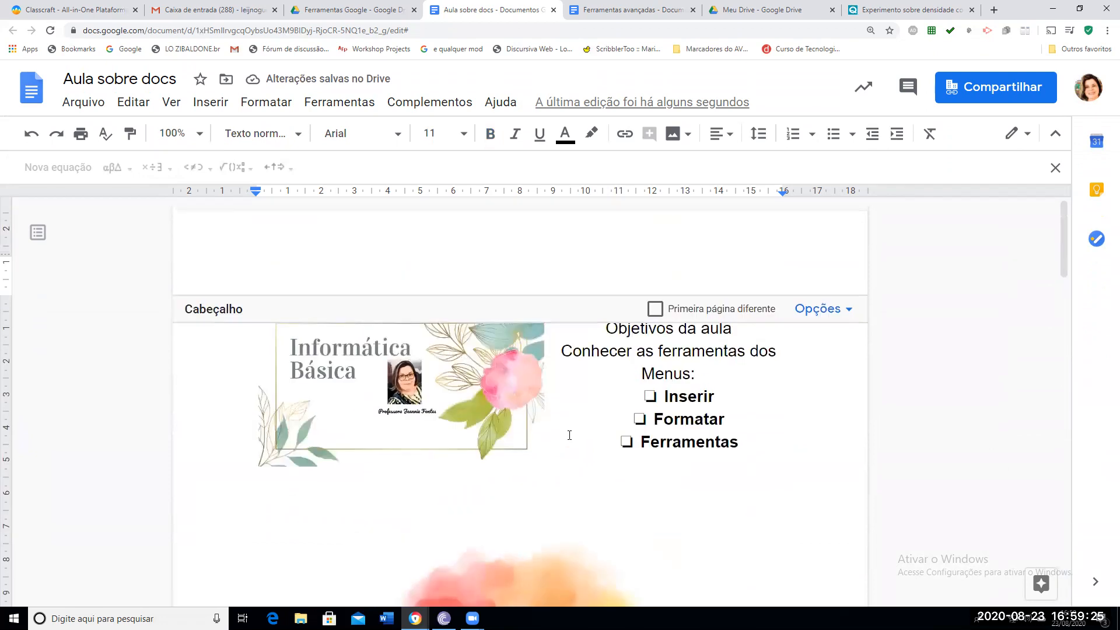
{"action": "scroll", "coordinate": [240, 243], "scroll_direction": "down", "scroll_amount": 15}
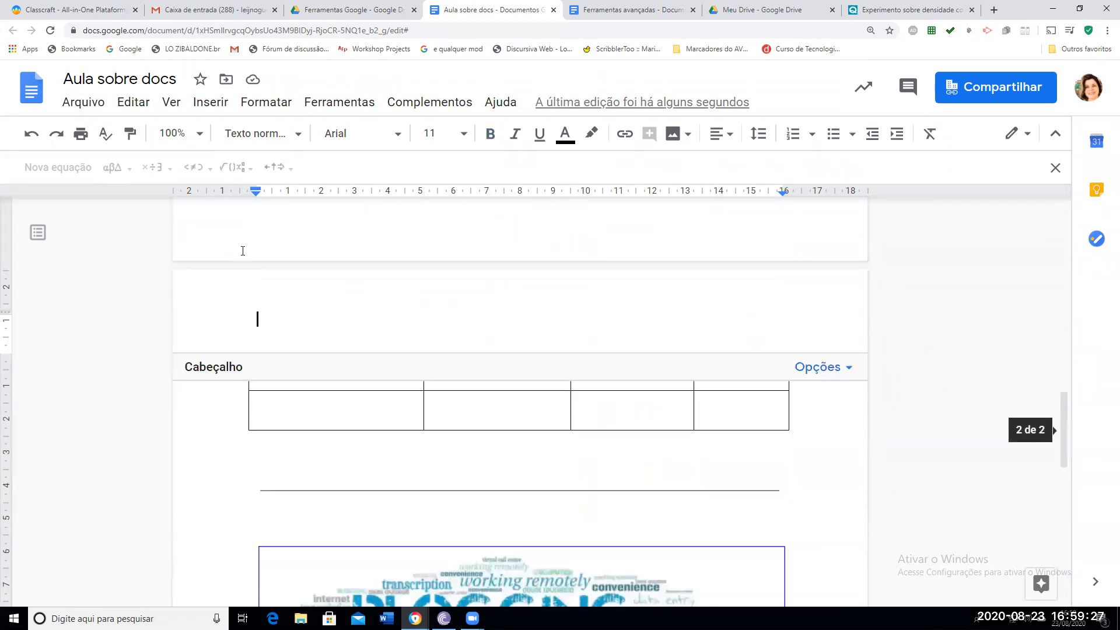
{"action": "scroll", "coordinate": [242, 251], "scroll_direction": "up", "scroll_amount": 15}
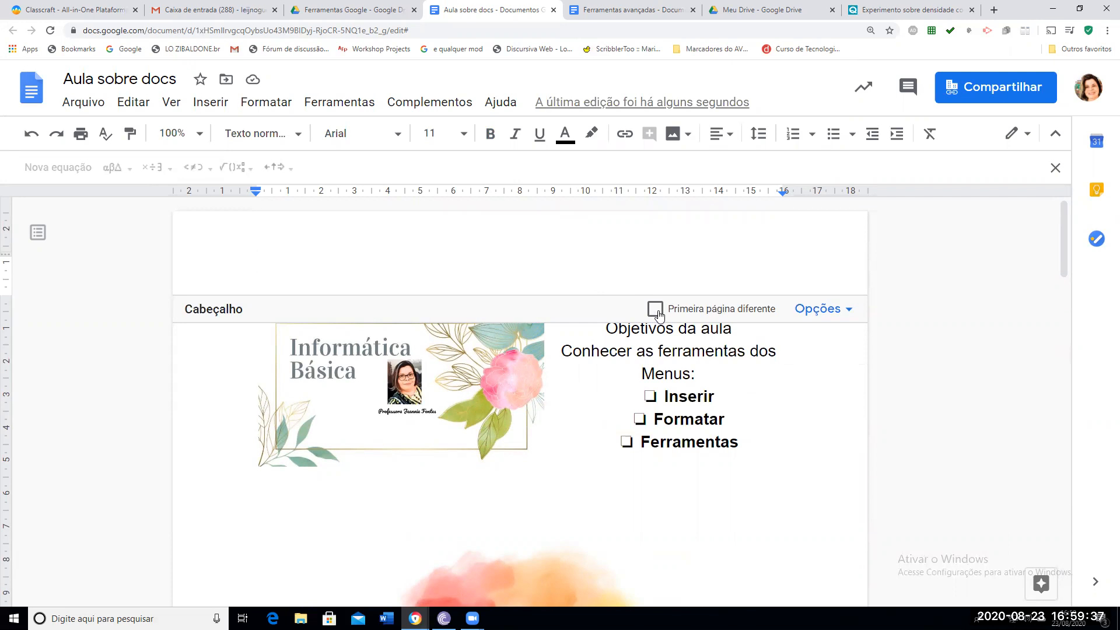
{"action": "type", "text": "EEE"}
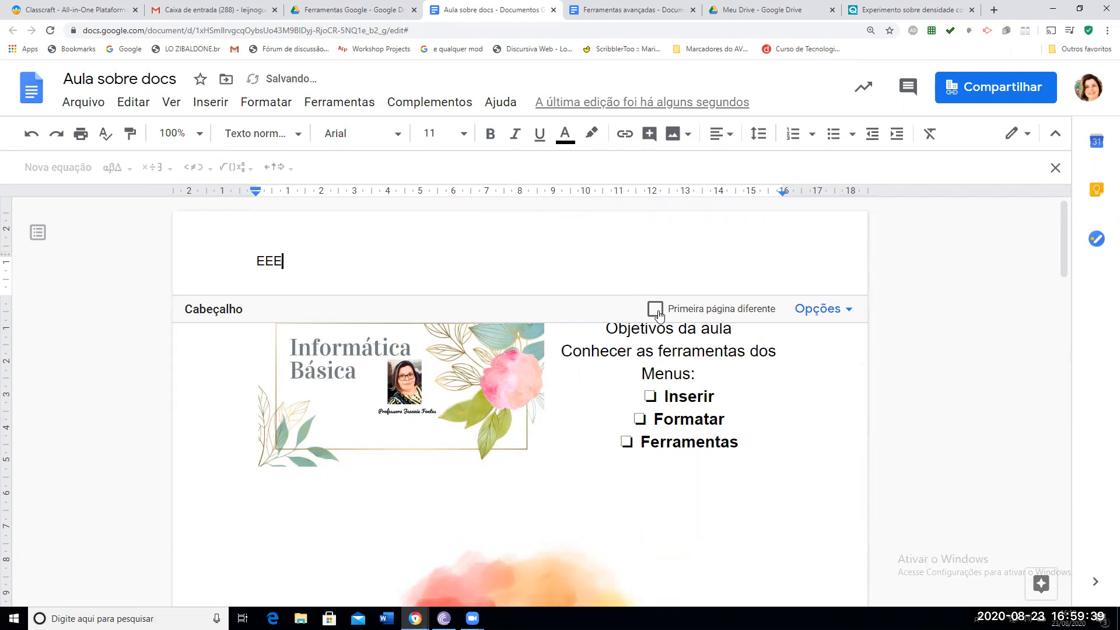
{"action": "type", "text": "P Joaquim Nogueira"}
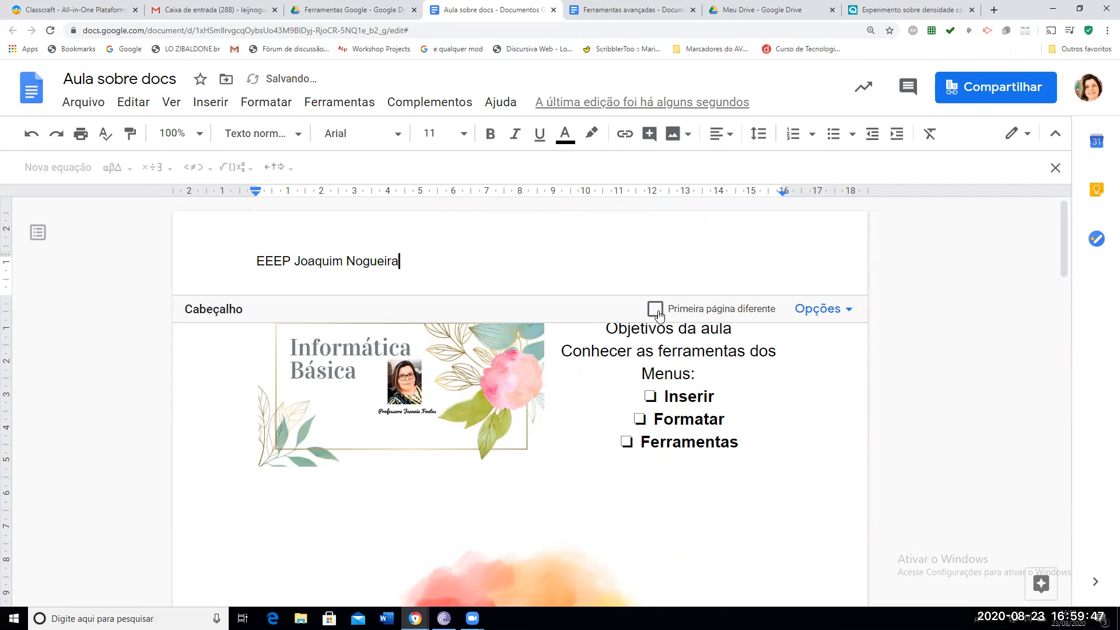
Try the Primeira página diferente option on the header, compare it with page 2, and turn the option off again
{"action": "left_click", "coordinate": [657, 314]}
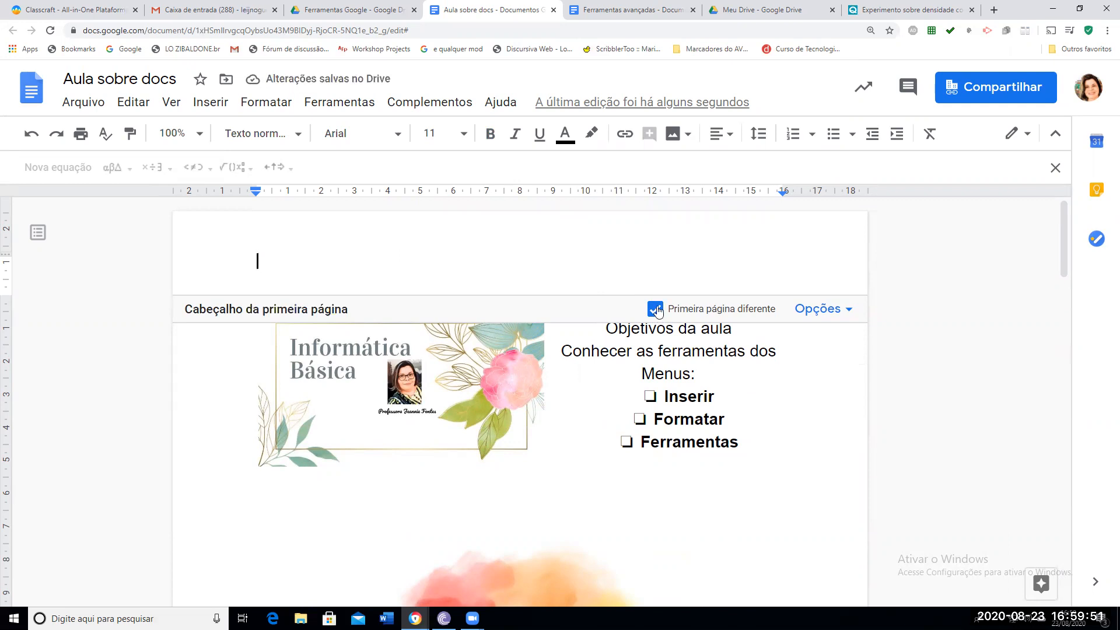
{"action": "scroll", "coordinate": [414, 329], "scroll_direction": "down", "scroll_amount": 10}
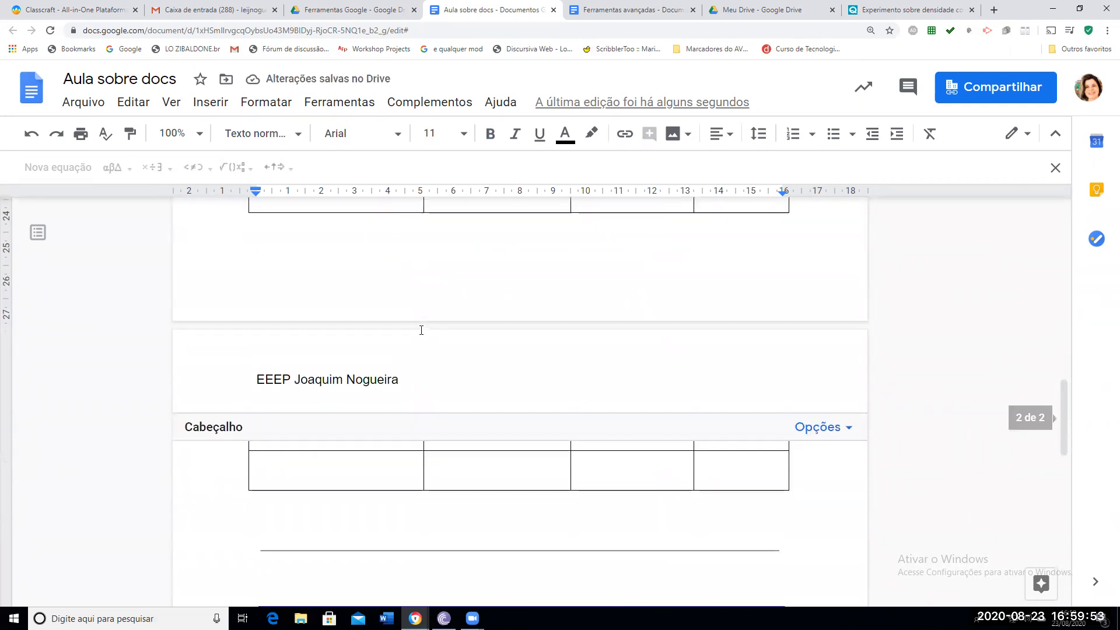
{"action": "scroll", "coordinate": [460, 380], "scroll_direction": "up", "scroll_amount": 10}
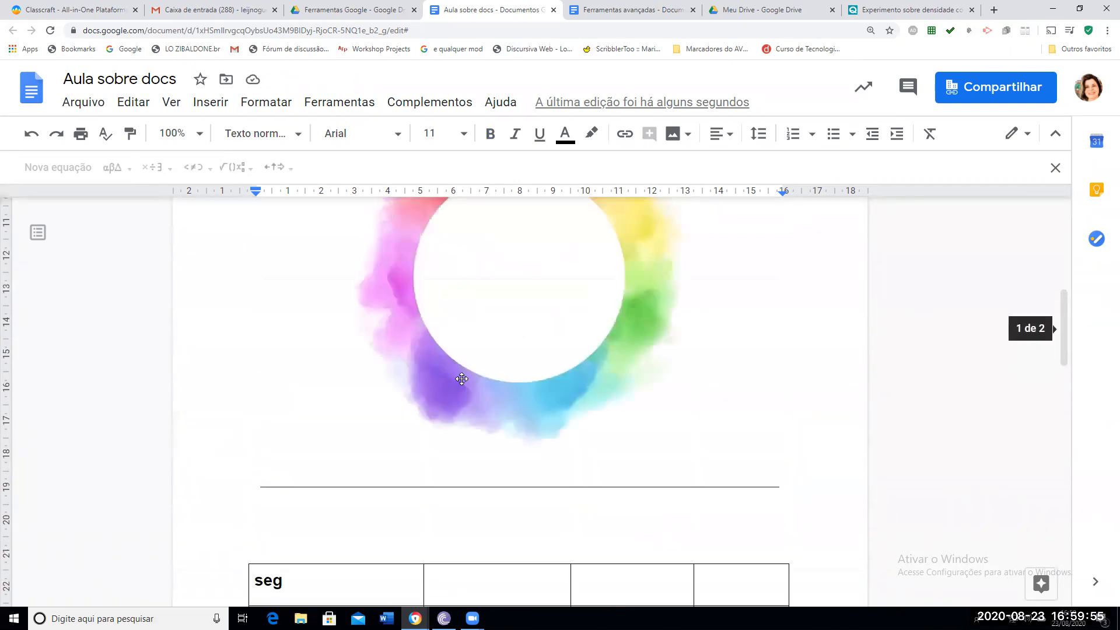
{"action": "left_click", "coordinate": [656, 310]}
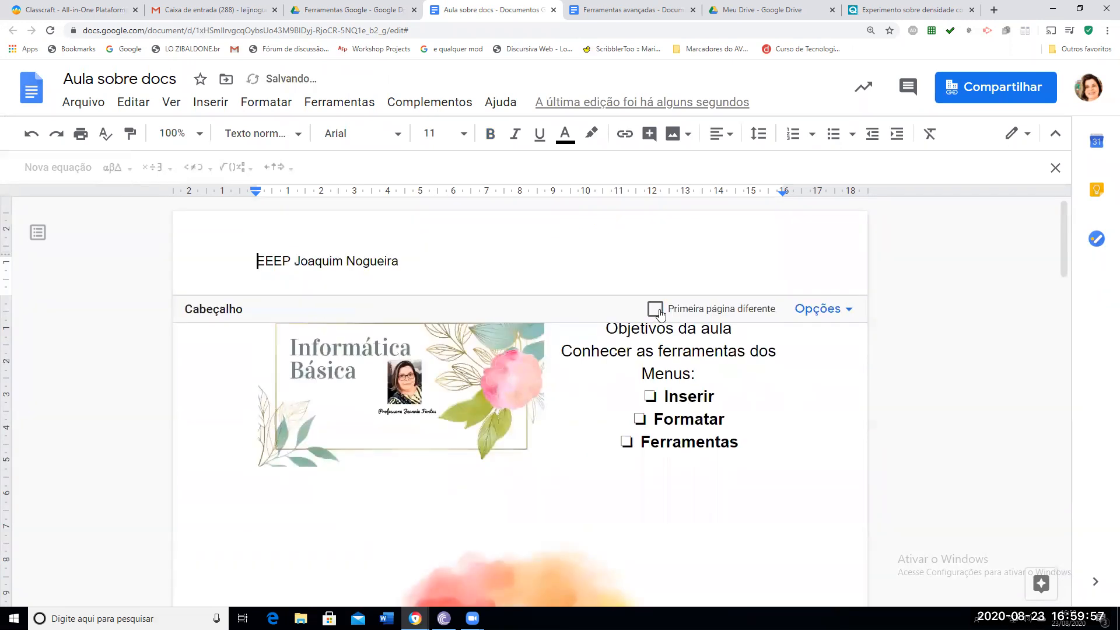
Enable Primeira página diferente in the header format settings, apply it, and check the header on page 2
{"action": "left_click", "coordinate": [844, 310]}
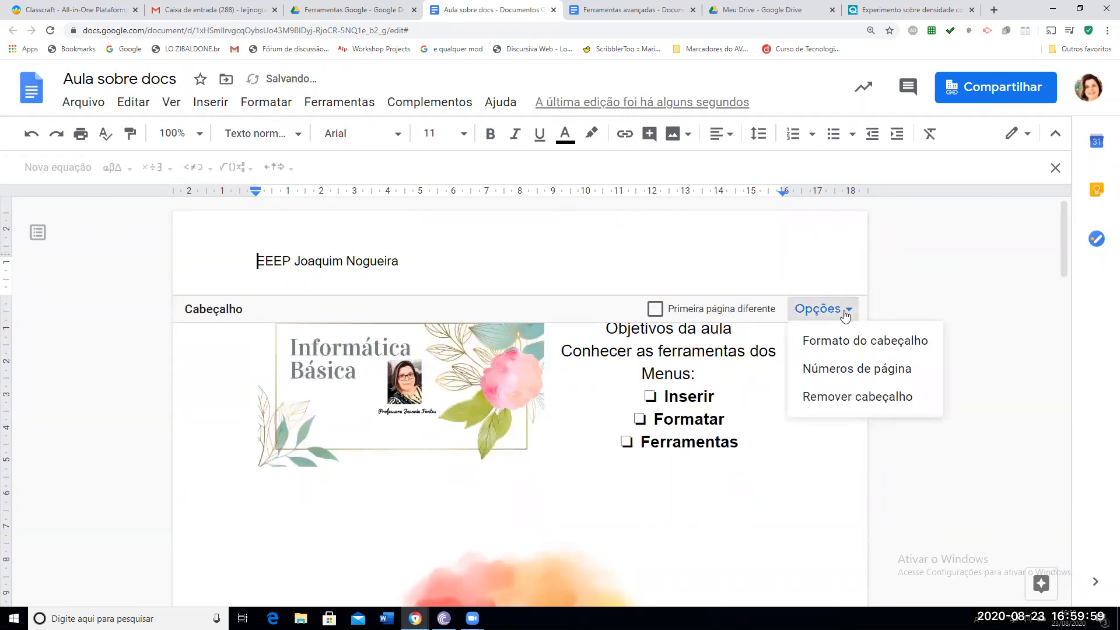
{"action": "left_click", "coordinate": [831, 343]}
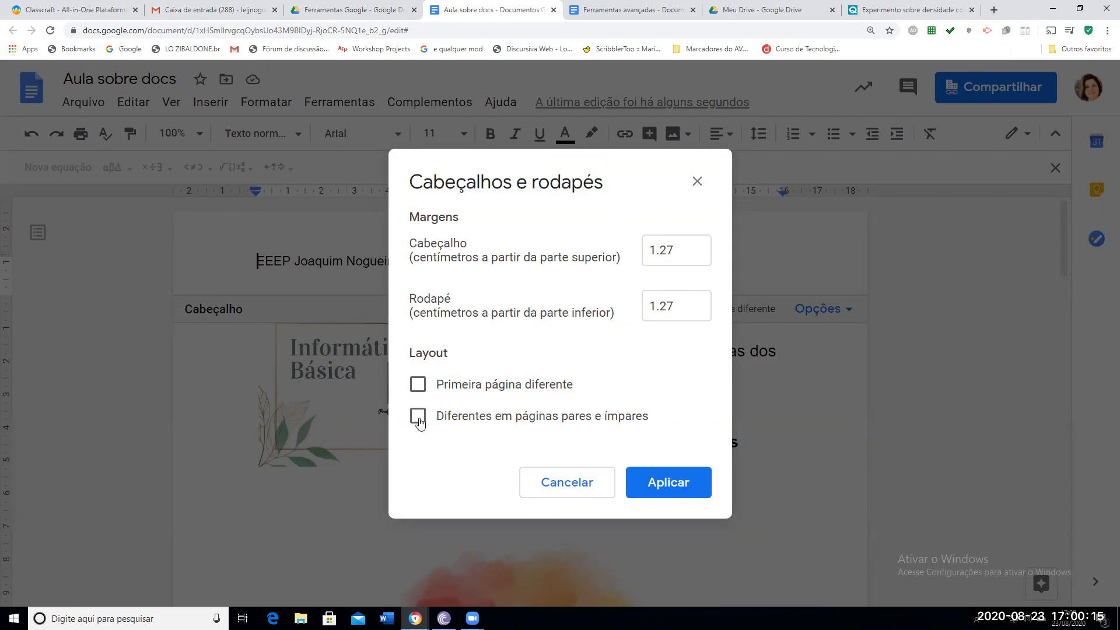
{"action": "left_click", "coordinate": [419, 385]}
{"action": "left_click", "coordinate": [691, 476]}
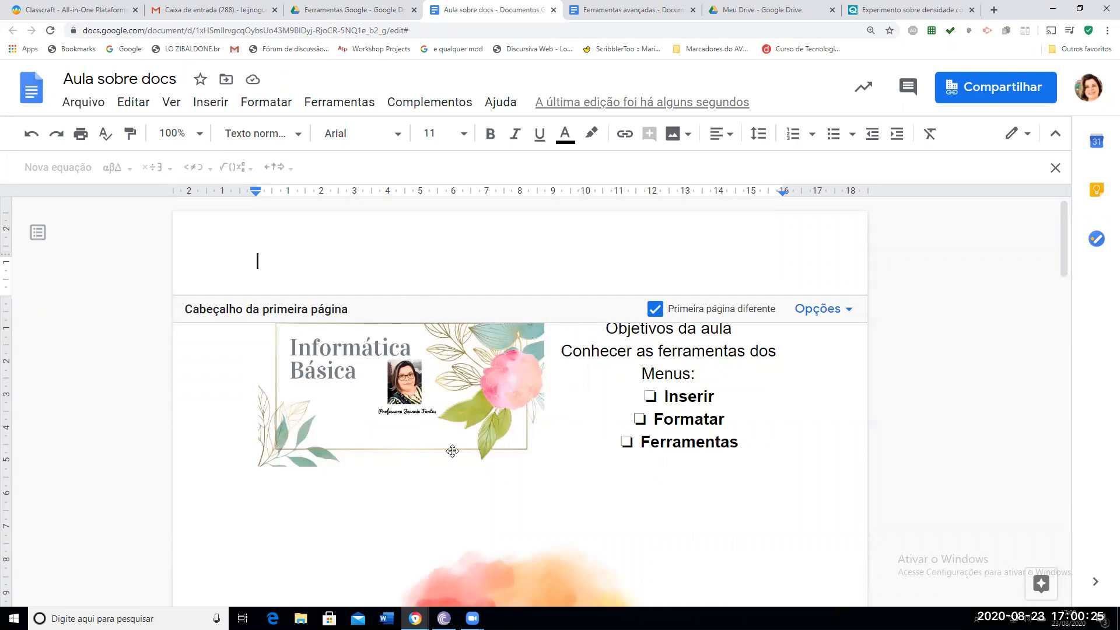
{"action": "scroll", "coordinate": [706, 411], "scroll_direction": "down", "scroll_amount": 15}
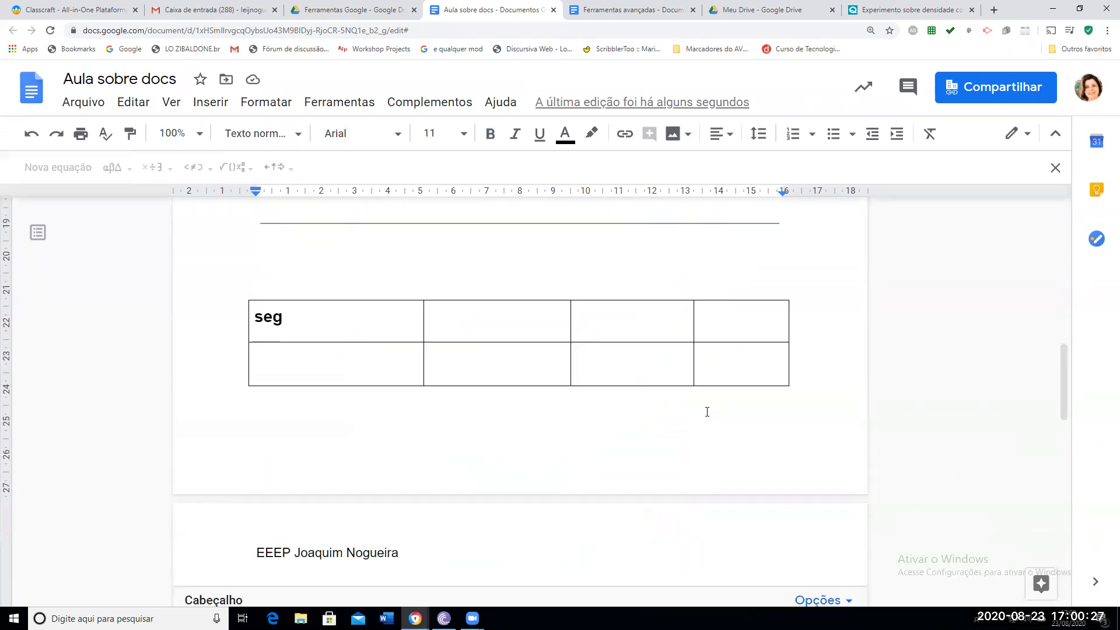
Center the header text "EEEP Joaquim Nogueira" on page 2 after comparing it with the first-page header
{"action": "scroll", "coordinate": [707, 411], "scroll_direction": "down", "scroll_amount": 4}
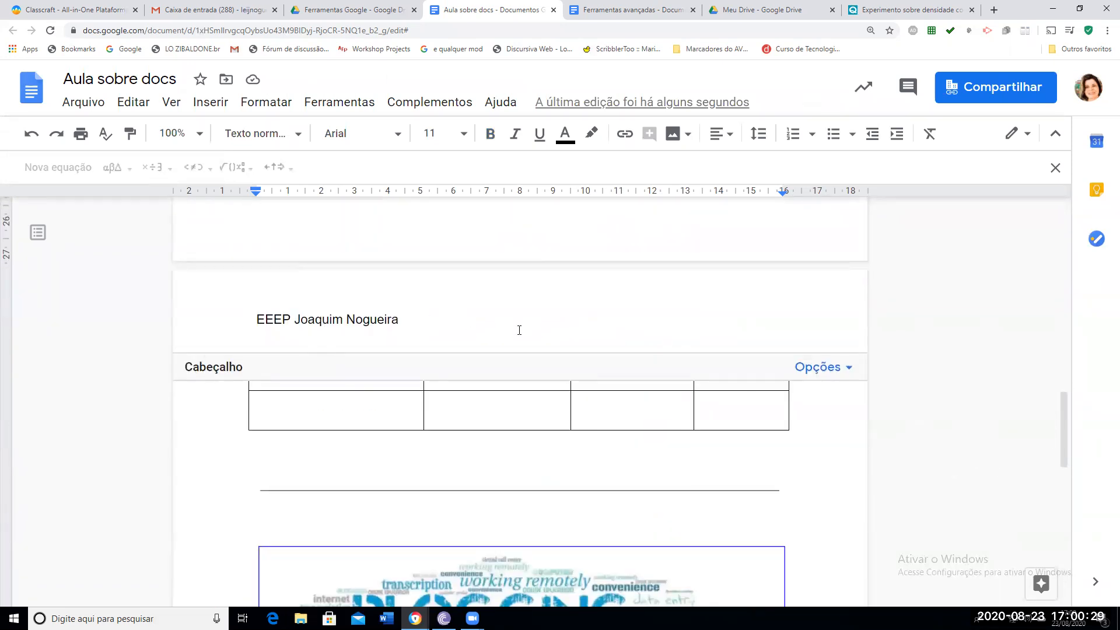
{"action": "scroll", "coordinate": [662, 330], "scroll_direction": "up", "scroll_amount": 4}
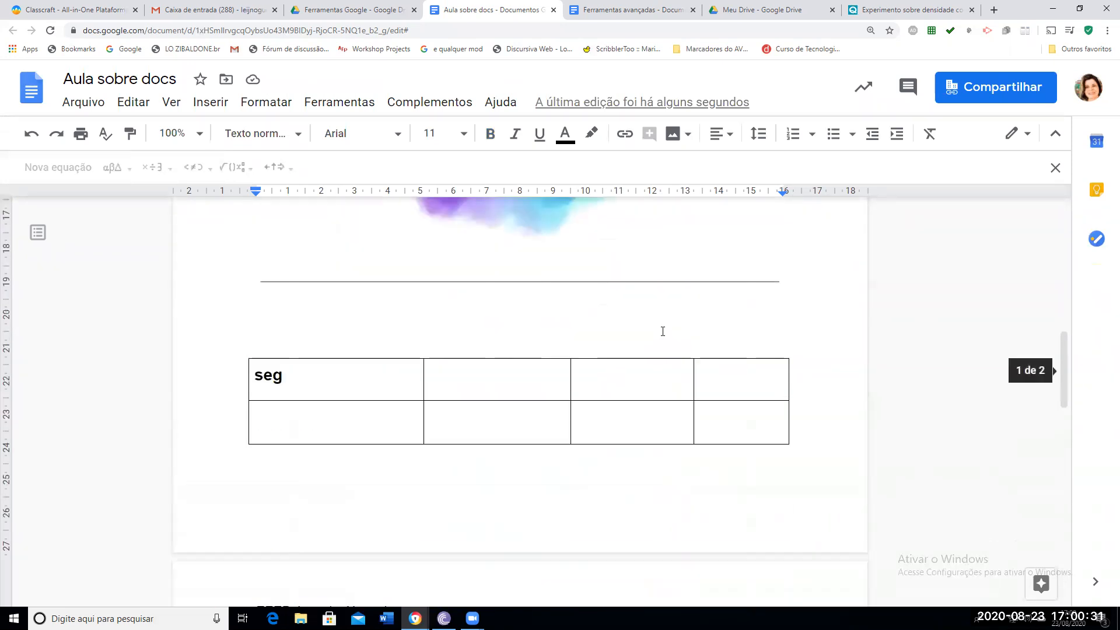
{"action": "scroll", "coordinate": [326, 284], "scroll_direction": "up", "scroll_amount": 6}
{"action": "scroll", "coordinate": [326, 285], "scroll_direction": "up", "scroll_amount": 5}
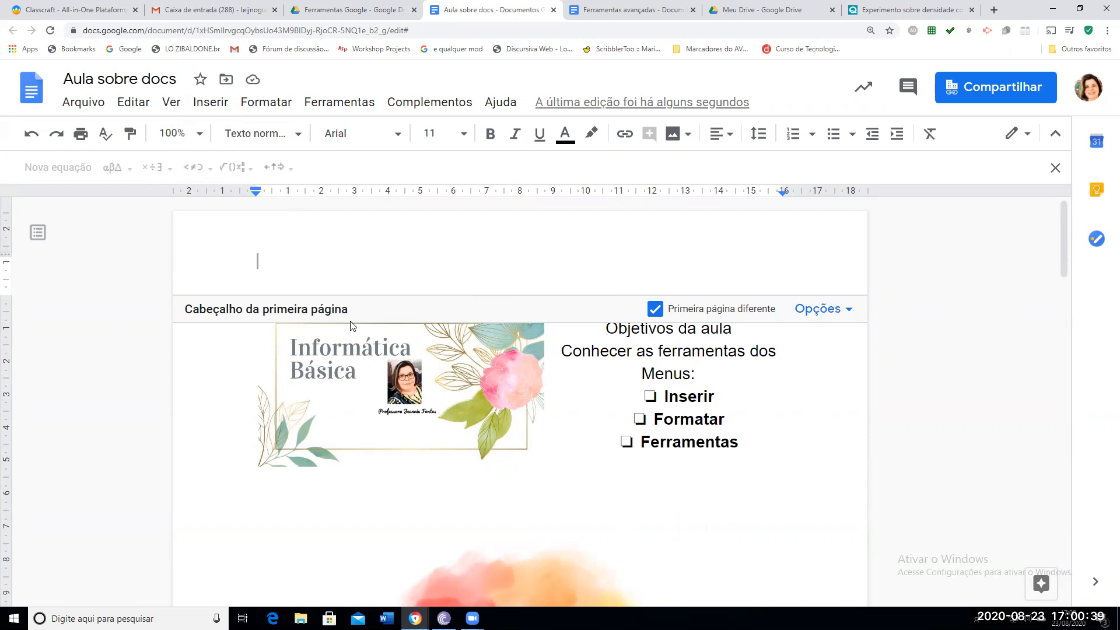
{"action": "scroll", "coordinate": [350, 325], "scroll_direction": "down", "scroll_amount": 15}
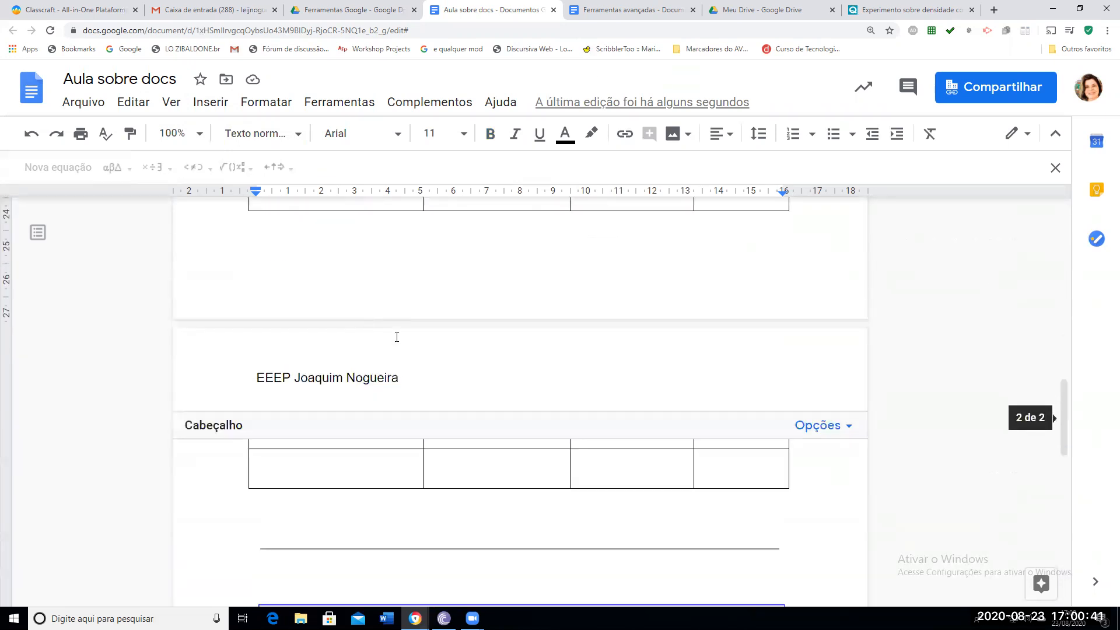
{"action": "double_click", "coordinate": [406, 381]}
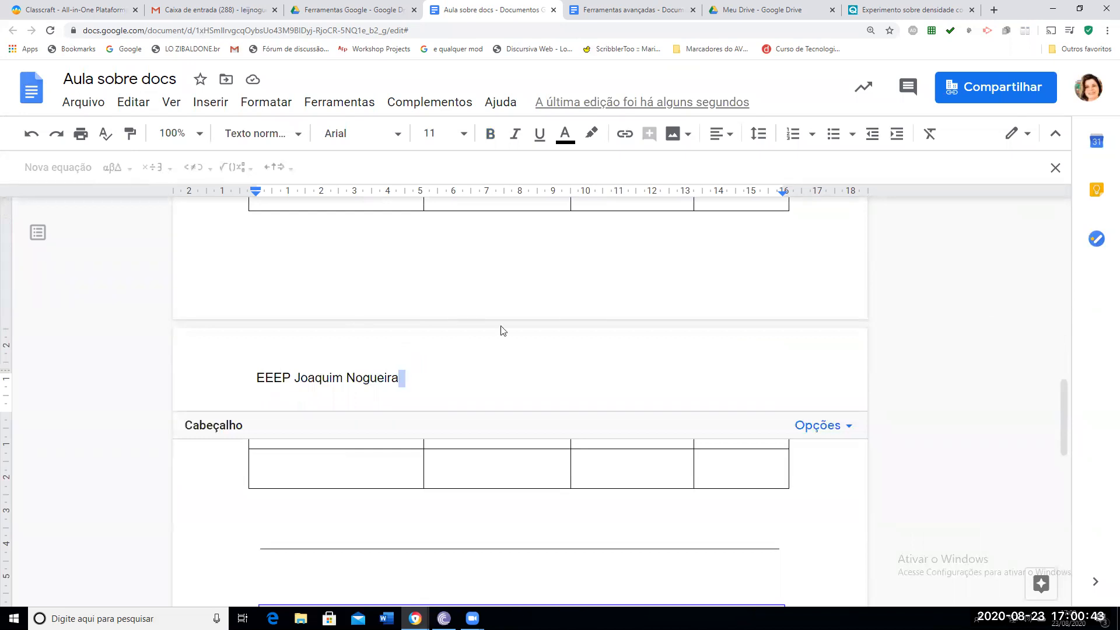
{"action": "left_click", "coordinate": [721, 134]}
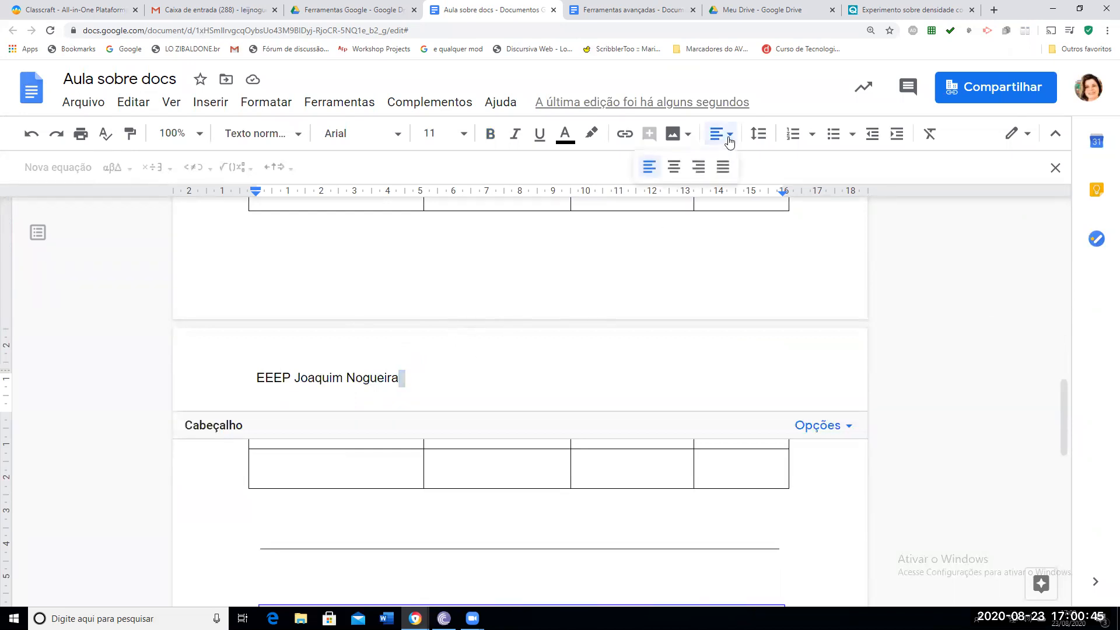
{"action": "left_click", "coordinate": [674, 168]}
{"action": "key", "text": "Home"}
{"action": "key", "text": "Return"}
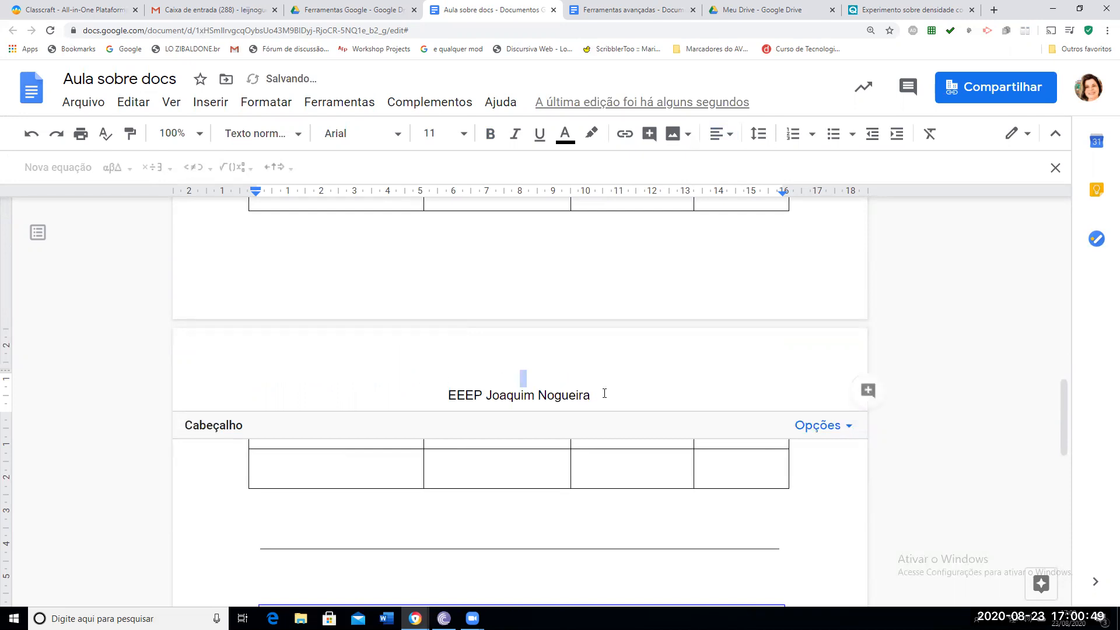
{"action": "key", "text": "ctrl+z"}
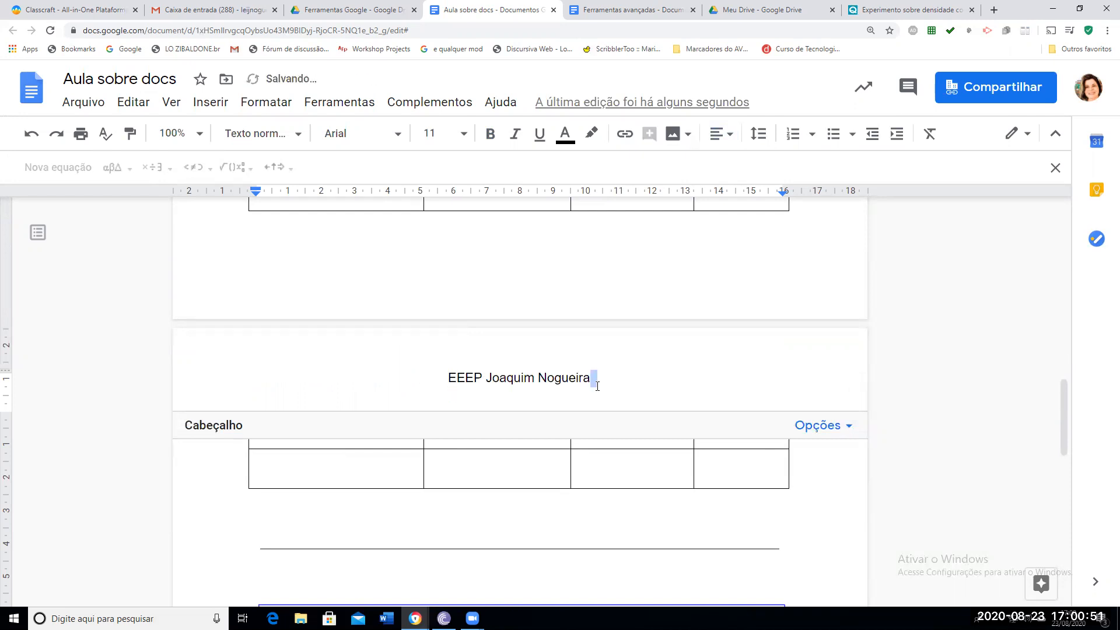
Change the font of the page 2 header text to Pacifico and return to the document body
{"action": "left_click", "coordinate": [600, 379]}
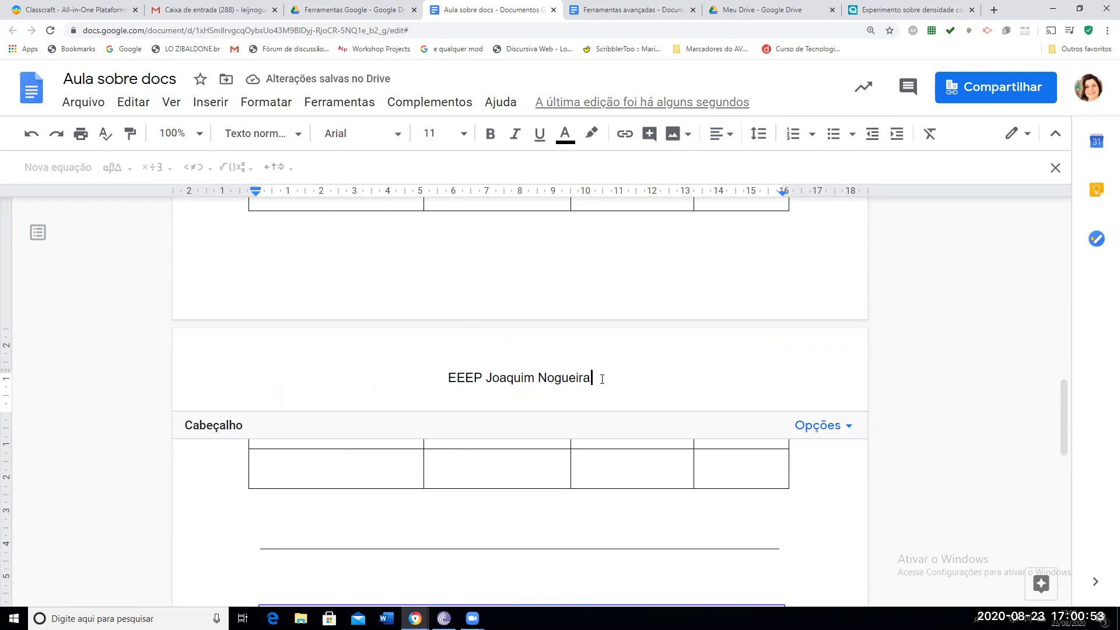
{"action": "left_click_drag", "start_coordinate": [623, 379], "coordinate": [410, 379]}
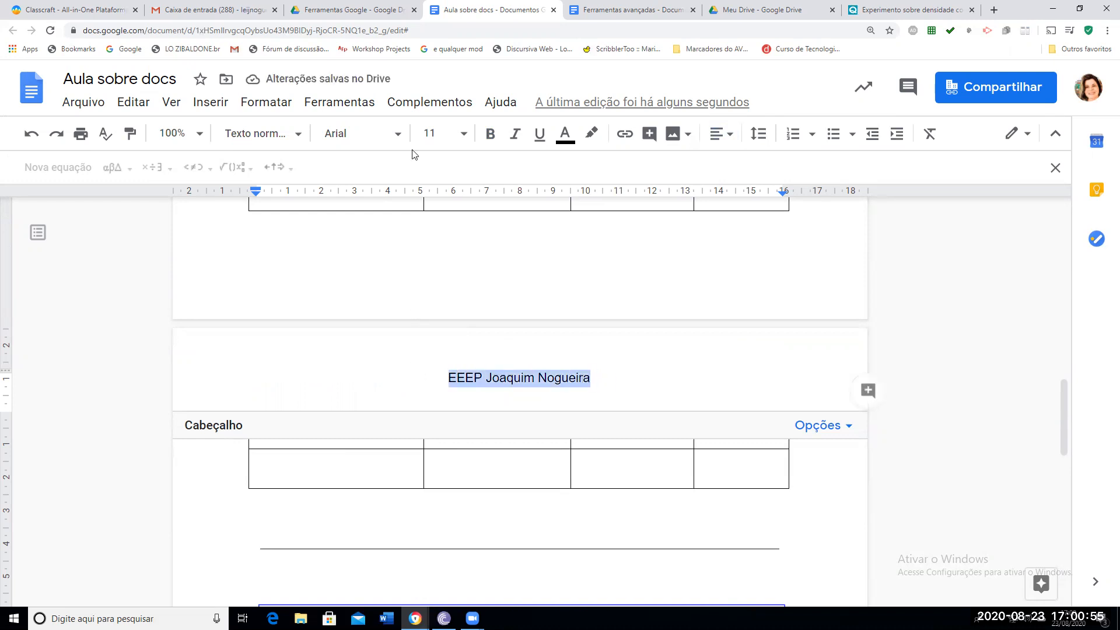
{"action": "left_click", "coordinate": [398, 134]}
{"action": "left_click", "coordinate": [386, 233]}
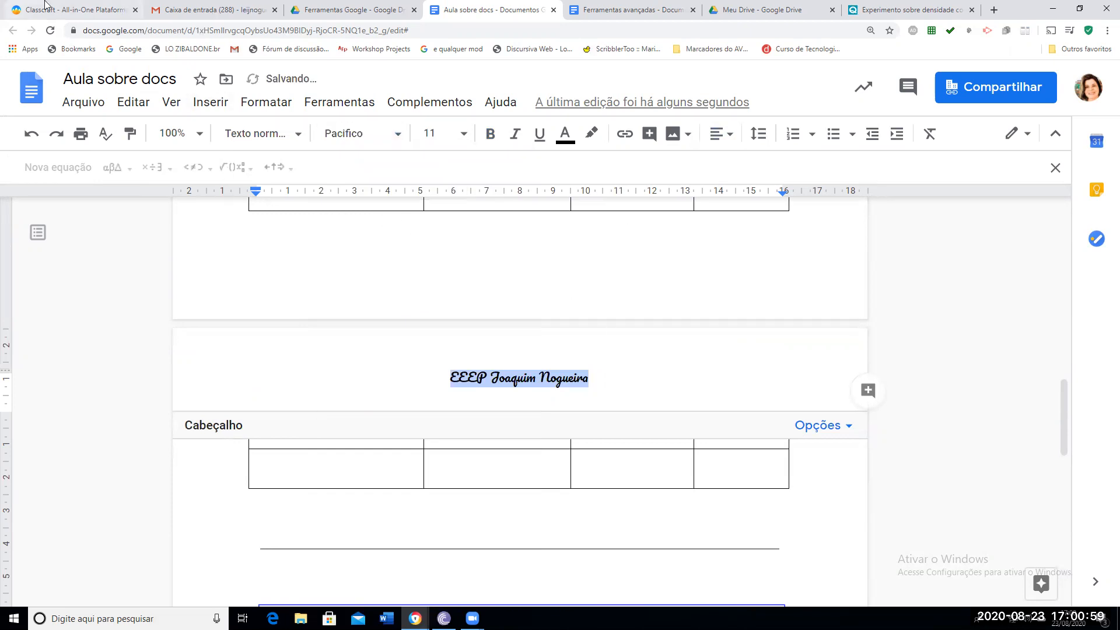
{"action": "left_click", "coordinate": [806, 522]}
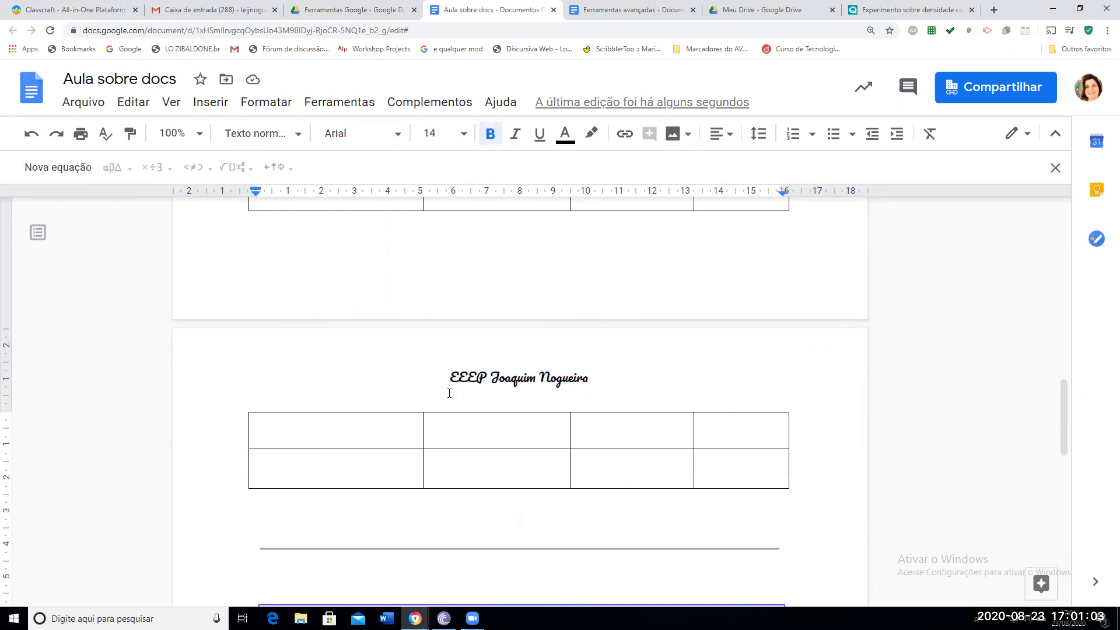
Add a page footer to the document with the text "aluno fulano de tal"
{"action": "scroll", "coordinate": [497, 523], "scroll_direction": "up", "scroll_amount": 3}
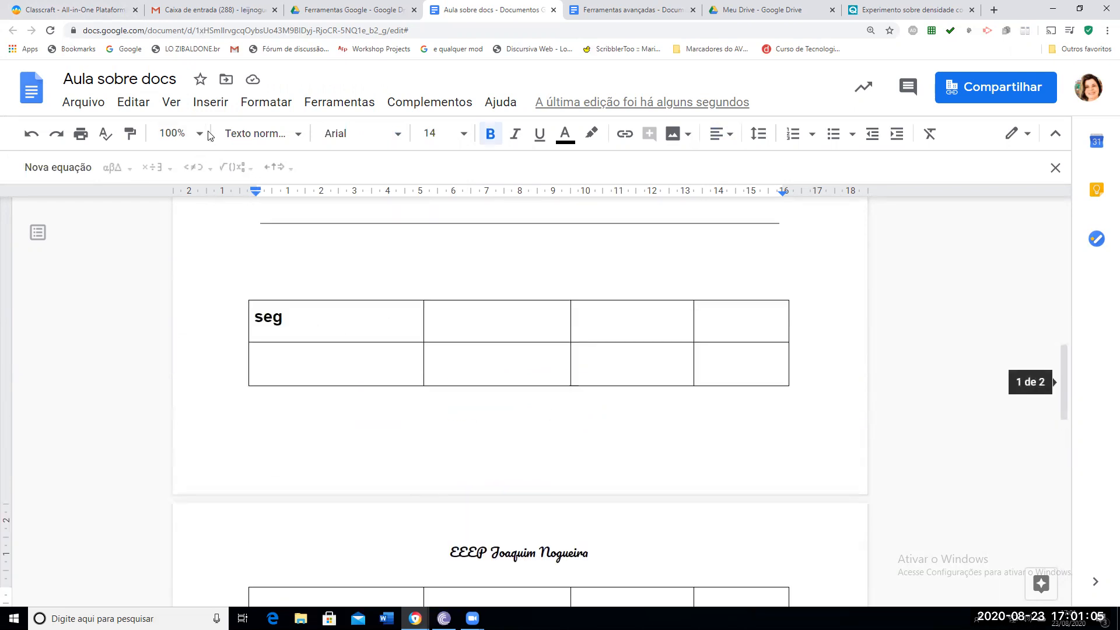
{"action": "left_click", "coordinate": [211, 105]}
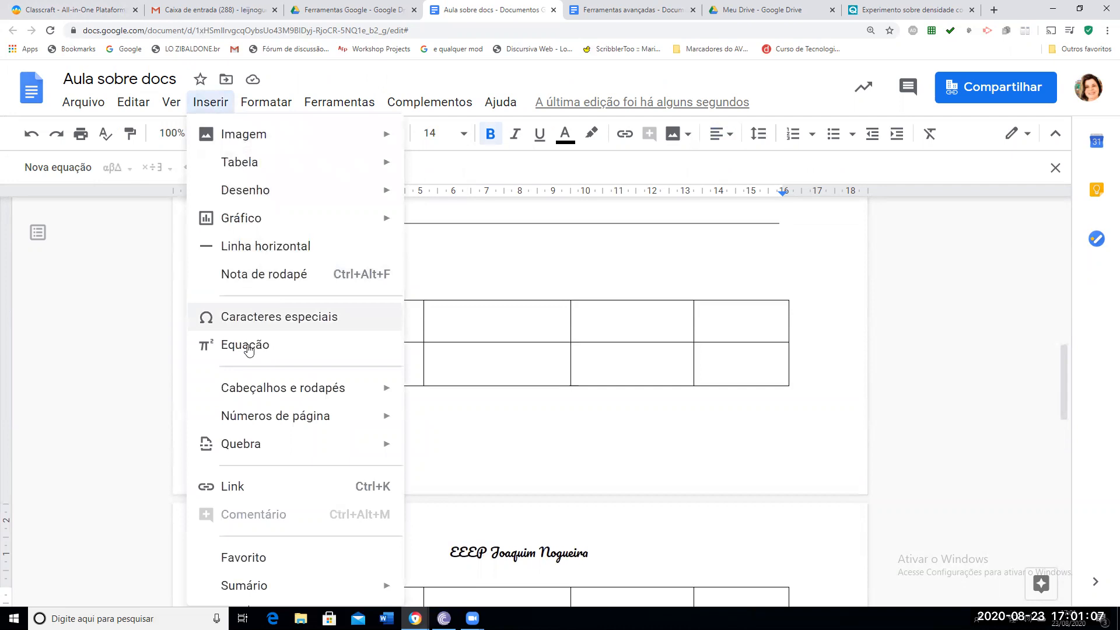
{"action": "mouse_move", "coordinate": [303, 398]}
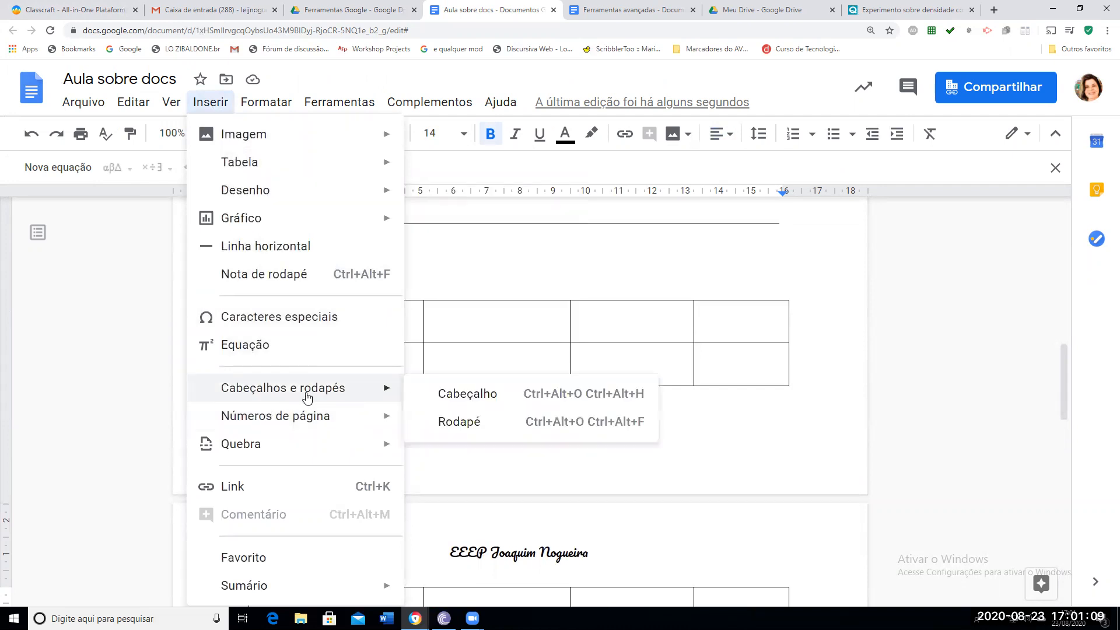
{"action": "left_click", "coordinate": [456, 421]}
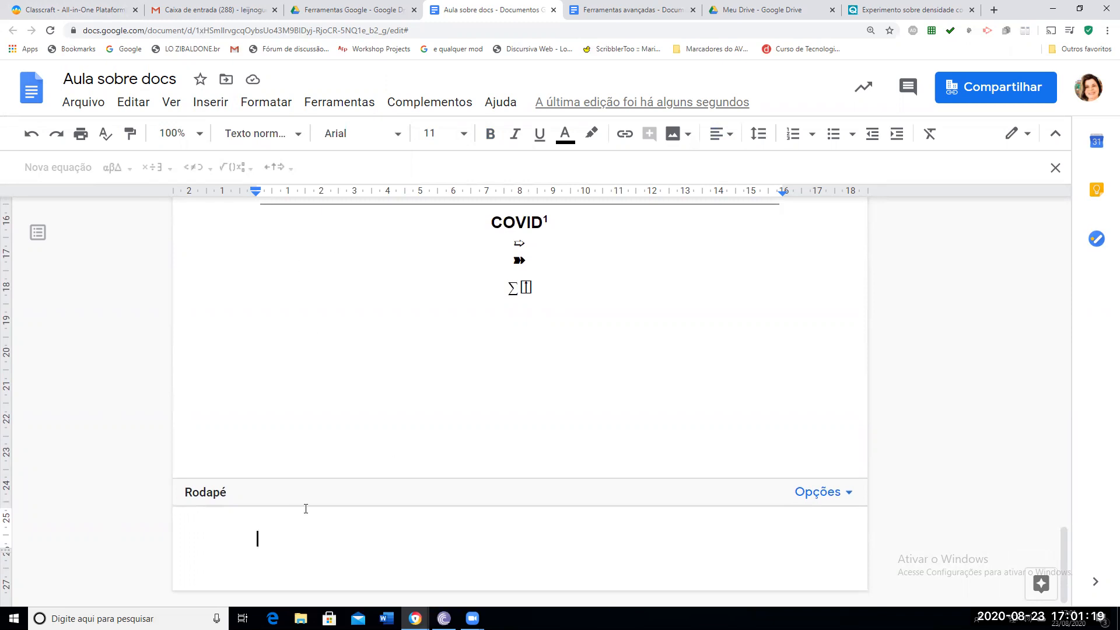
{"action": "type", "text": "al"}
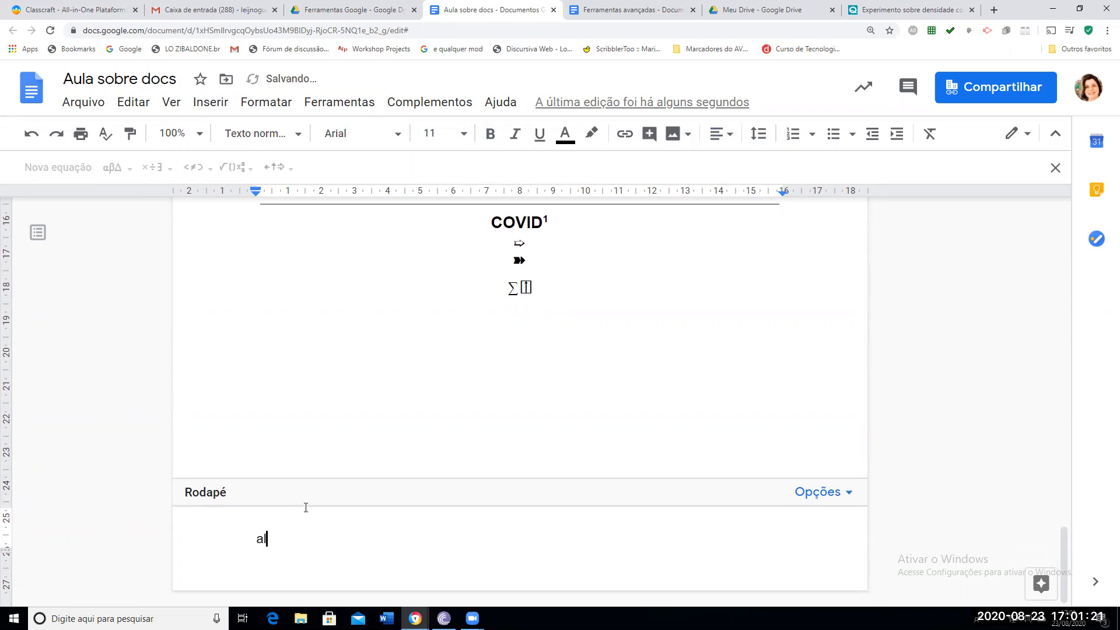
{"action": "type", "text": "uno fulano de tal"}
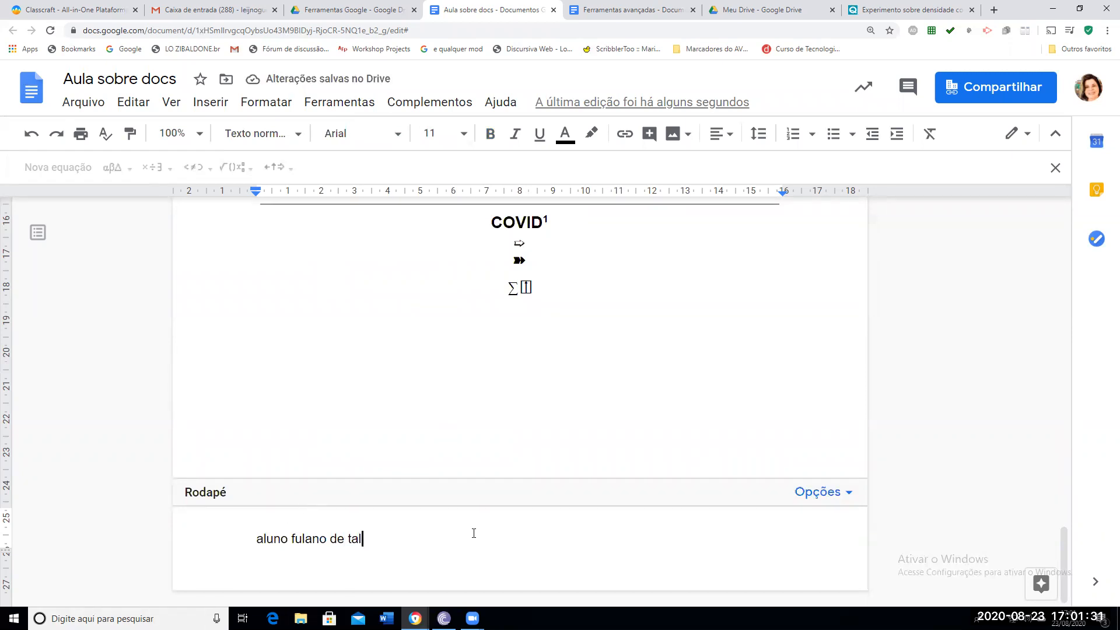
Align the footer text "aluno fulano de tal" to the right and leave the footer
{"action": "left_click_drag", "start_coordinate": [361, 542], "coordinate": [229, 537]}
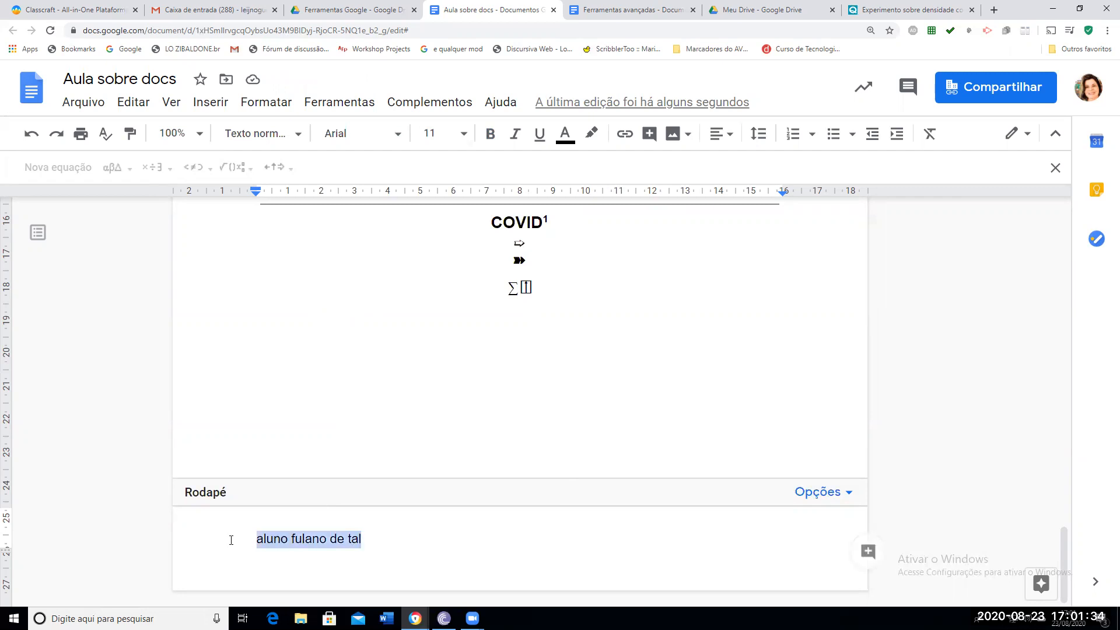
{"action": "left_click", "coordinate": [734, 137]}
{"action": "left_click", "coordinate": [698, 168]}
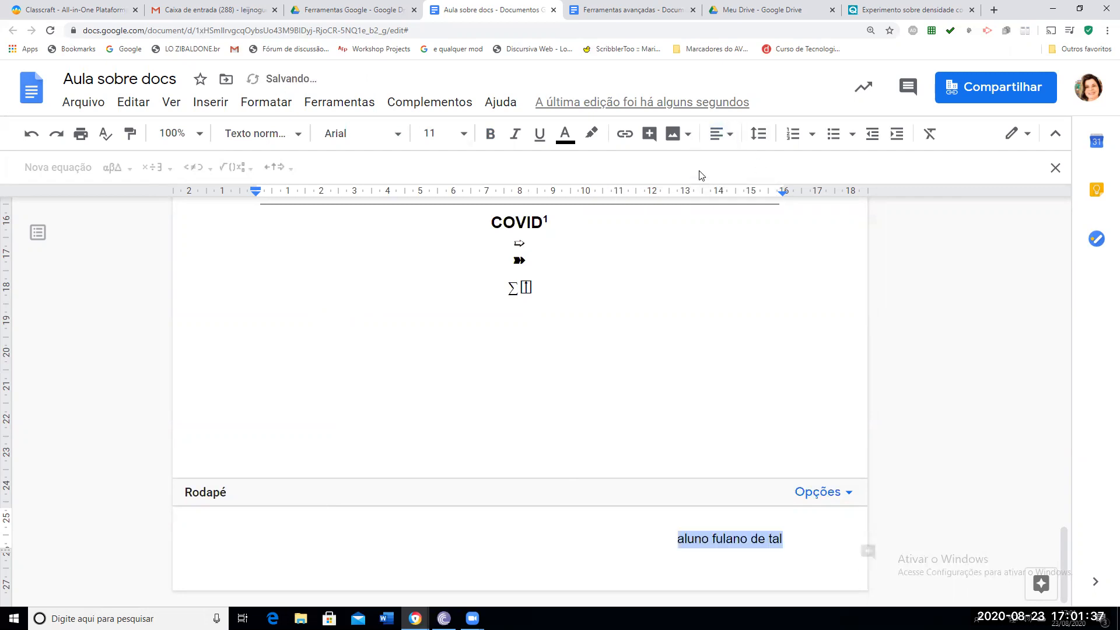
{"action": "left_click", "coordinate": [697, 429]}
Italicize the footer text "aluno fulano de tal" and return to the document body
{"action": "left_click_drag", "start_coordinate": [781, 538], "coordinate": [645, 532]}
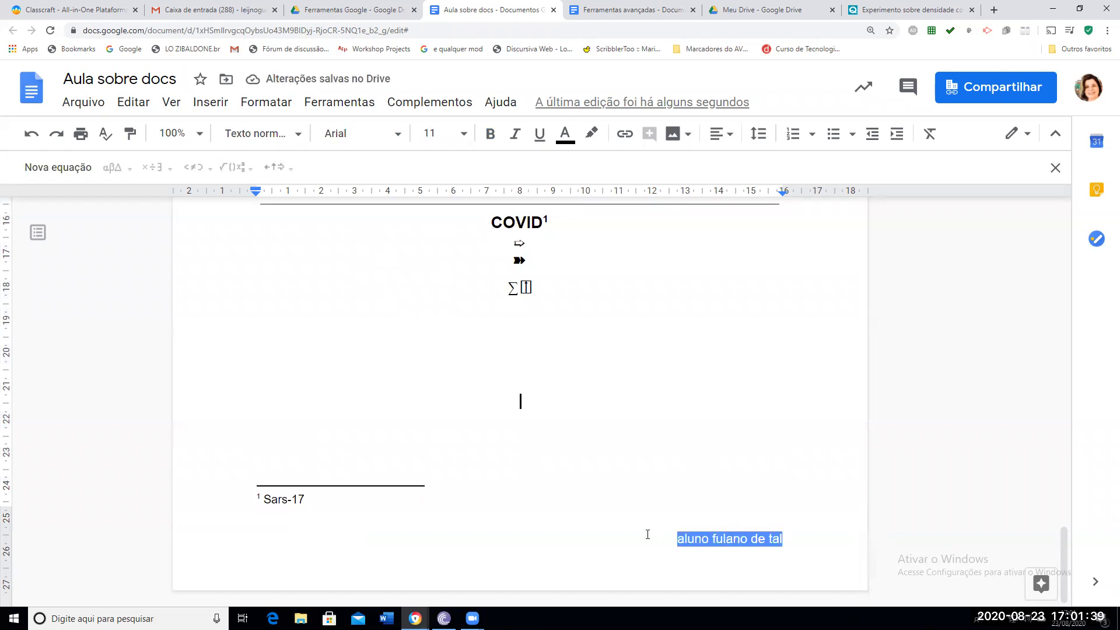
{"action": "left_click", "coordinate": [515, 133]}
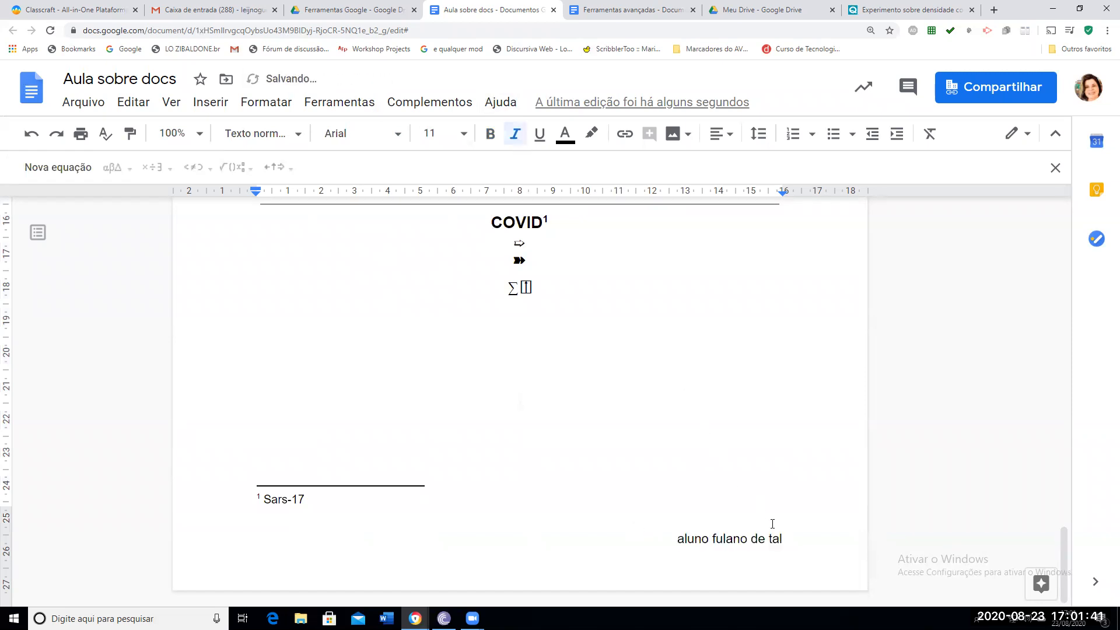
{"action": "left_click", "coordinate": [616, 537]}
{"action": "left_click_drag", "start_coordinate": [784, 540], "coordinate": [652, 540]}
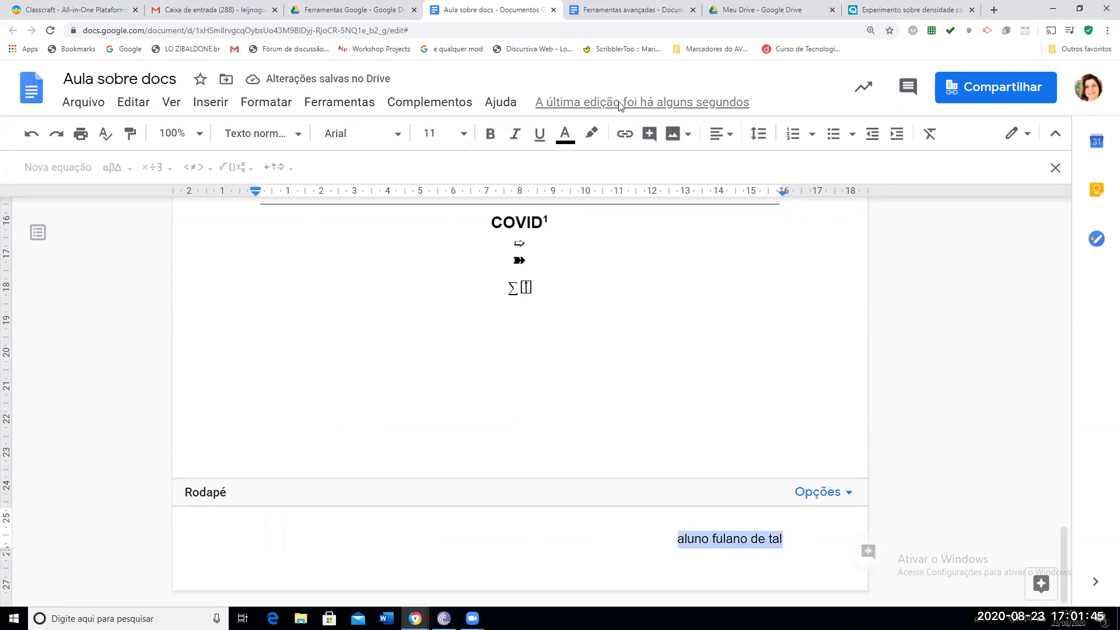
{"action": "left_click", "coordinate": [515, 133]}
{"action": "left_click", "coordinate": [748, 440]}
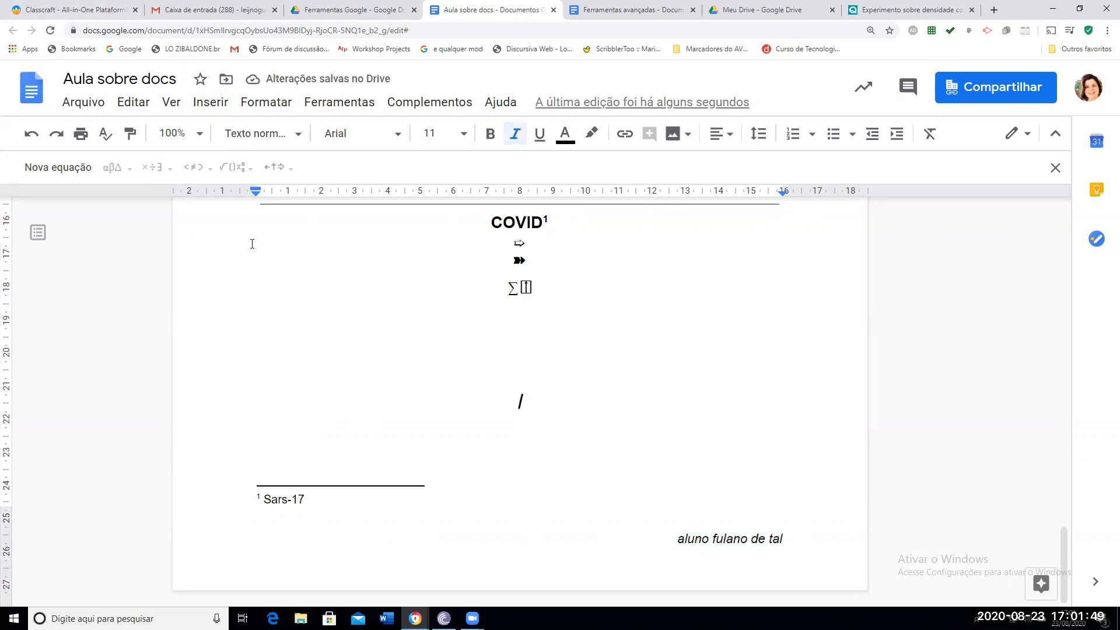
Compare the header and footer on page 1 with those on page 2
{"action": "scroll", "coordinate": [583, 493], "scroll_direction": "up", "scroll_amount": 1}
{"action": "scroll", "coordinate": [689, 536], "scroll_direction": "up", "scroll_amount": 15}
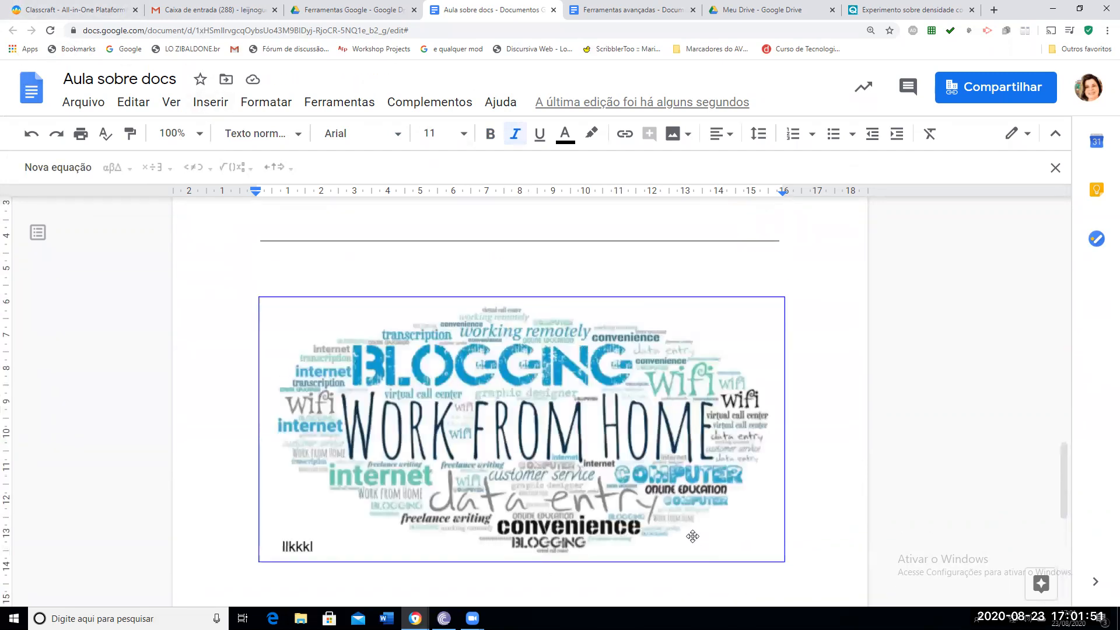
{"action": "scroll", "coordinate": [690, 535], "scroll_direction": "up", "scroll_amount": 3}
{"action": "scroll", "coordinate": [689, 535], "scroll_direction": "down", "scroll_amount": 2}
{"action": "scroll", "coordinate": [690, 535], "scroll_direction": "up", "scroll_amount": 8}
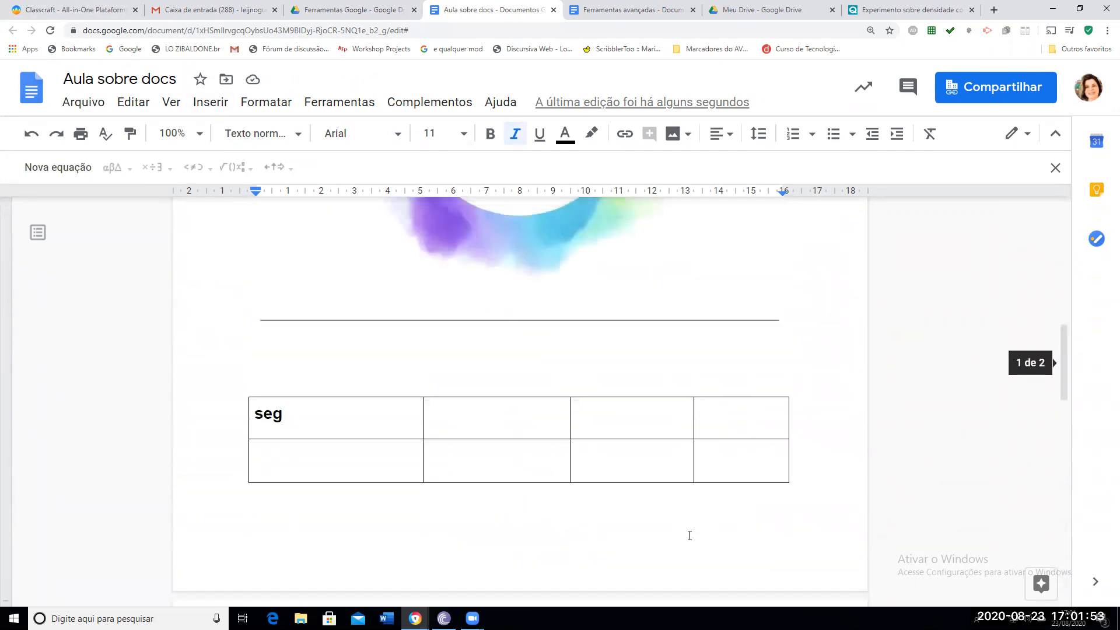
{"action": "scroll", "coordinate": [689, 534], "scroll_direction": "up", "scroll_amount": 3}
{"action": "scroll", "coordinate": [685, 533], "scroll_direction": "down", "scroll_amount": 10}
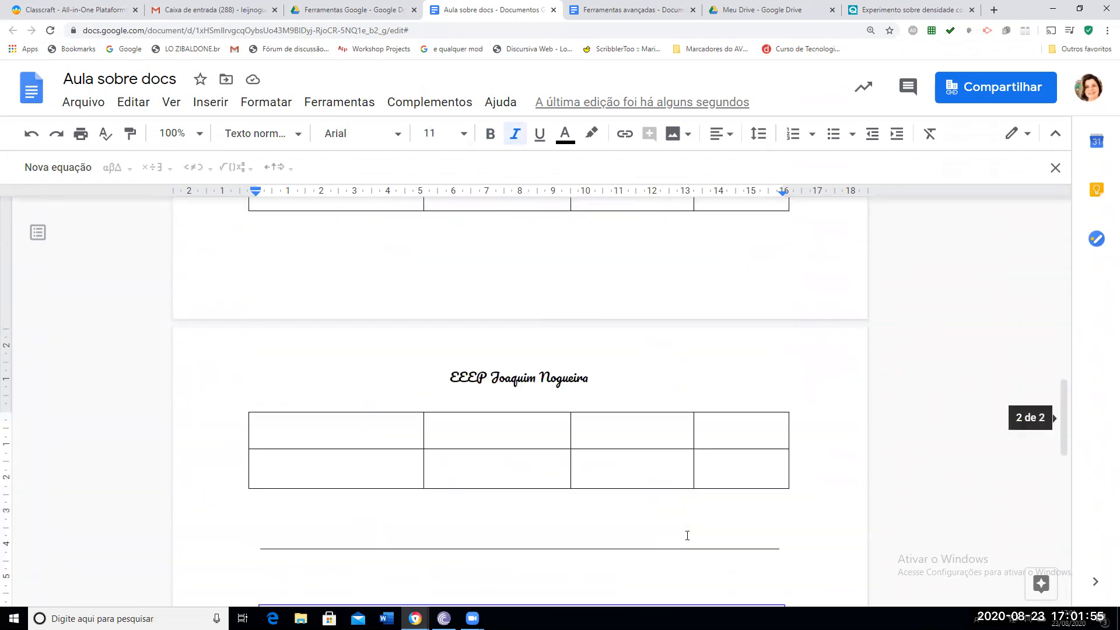
{"action": "scroll", "coordinate": [739, 479], "scroll_direction": "up", "scroll_amount": 3}
{"action": "scroll", "coordinate": [738, 560], "scroll_direction": "down", "scroll_amount": 2}
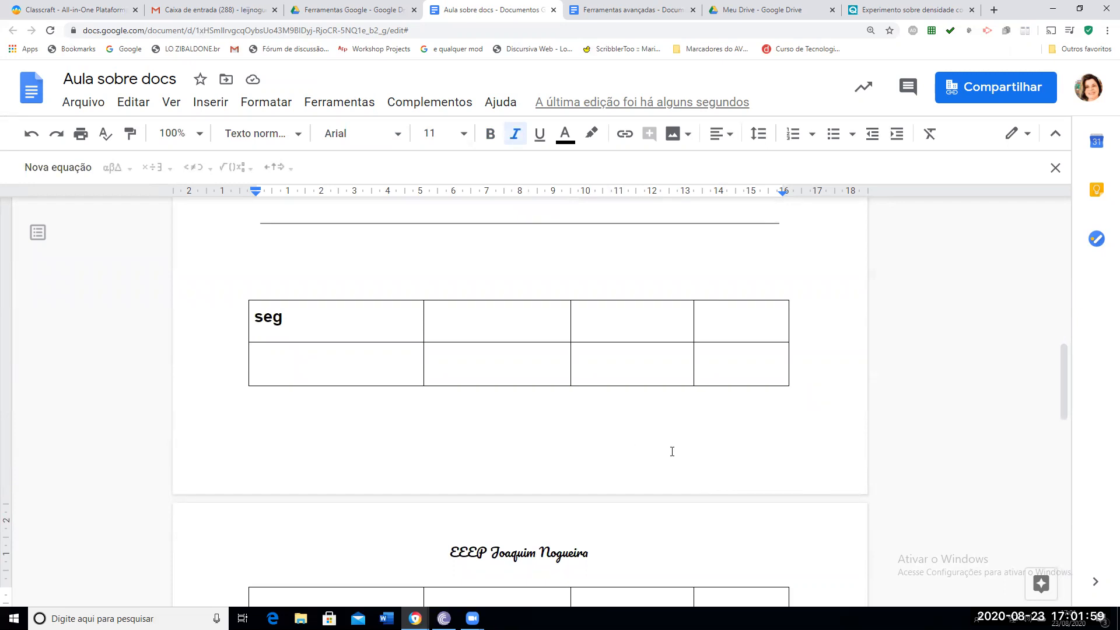
{"action": "scroll", "coordinate": [725, 438], "scroll_direction": "down", "scroll_amount": 2}
{"action": "scroll", "coordinate": [545, 260], "scroll_direction": "down", "scroll_amount": 5}
{"action": "scroll", "coordinate": [548, 267], "scroll_direction": "down", "scroll_amount": 10}
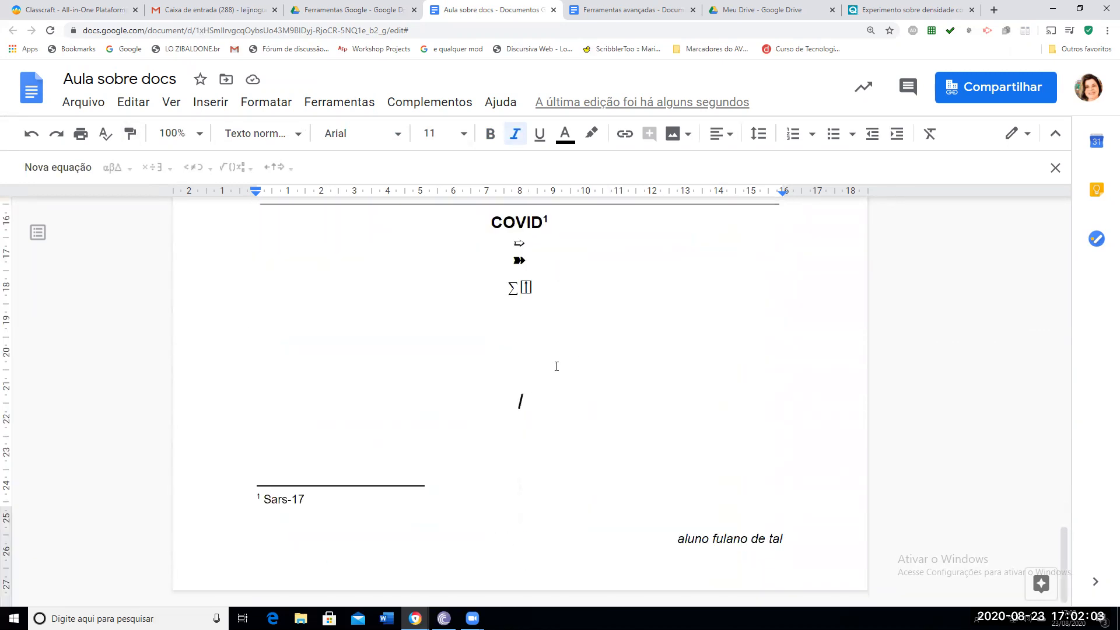
Add blank lines at the end of page 2 until a third page starts, and check its header and footer
{"action": "key", "text": "Return"}
{"action": "key", "text": "Return"}
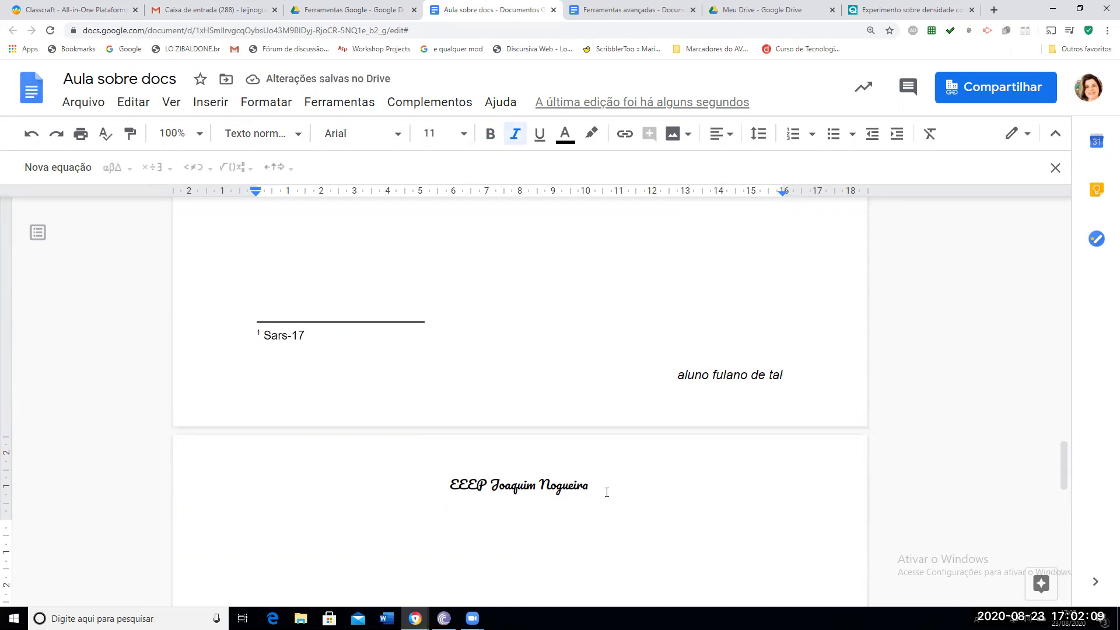
{"action": "scroll", "coordinate": [606, 491], "scroll_direction": "down", "scroll_amount": 5}
{"action": "scroll", "coordinate": [592, 492], "scroll_direction": "up", "scroll_amount": 8}
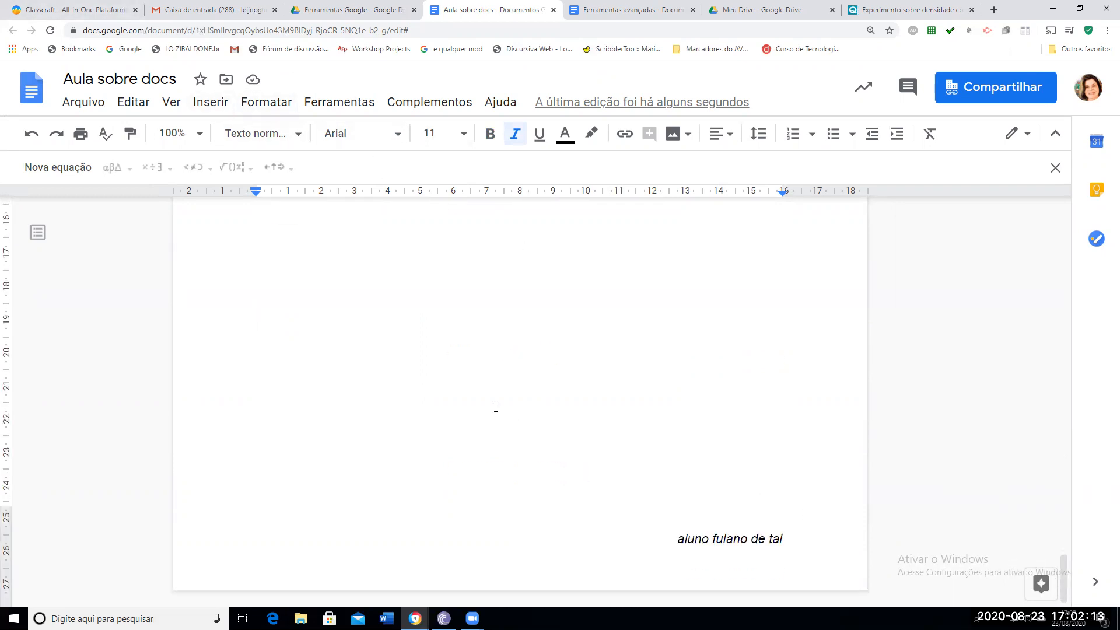
{"action": "scroll", "coordinate": [495, 406], "scroll_direction": "down", "scroll_amount": 10}
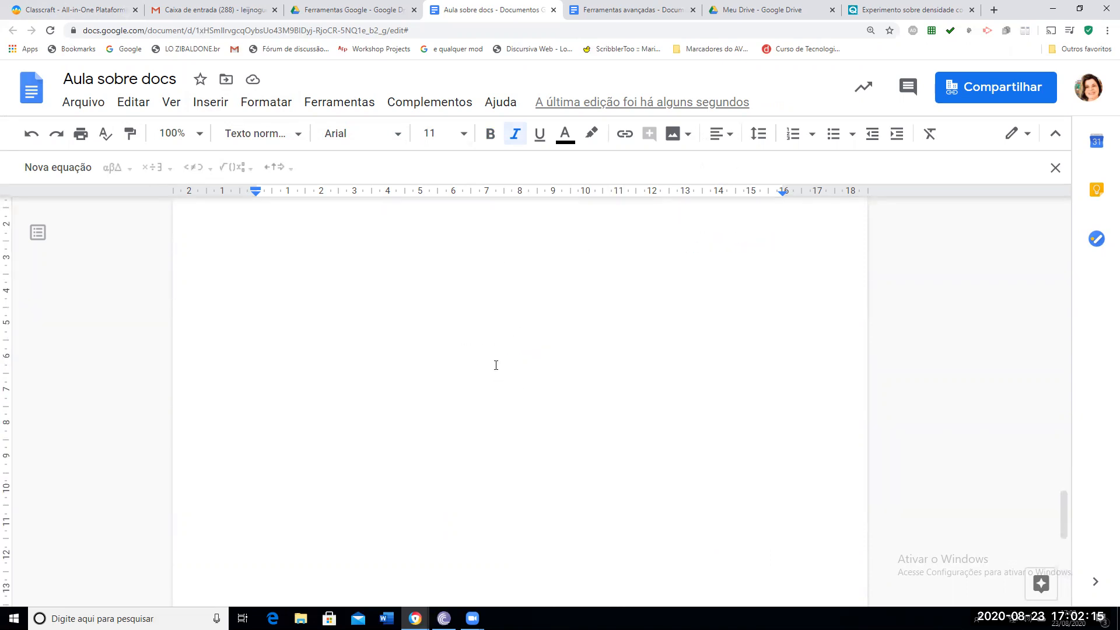
Insert page numbers in the header, starting at 2 and hidden on the first page
{"action": "left_click", "coordinate": [216, 105]}
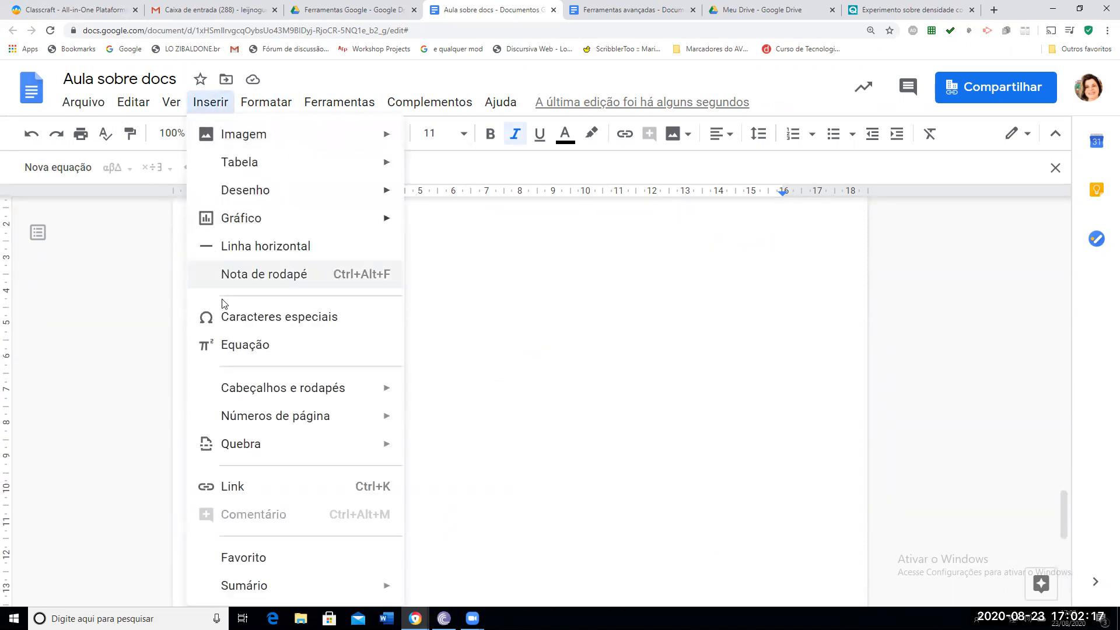
{"action": "mouse_move", "coordinate": [250, 415]}
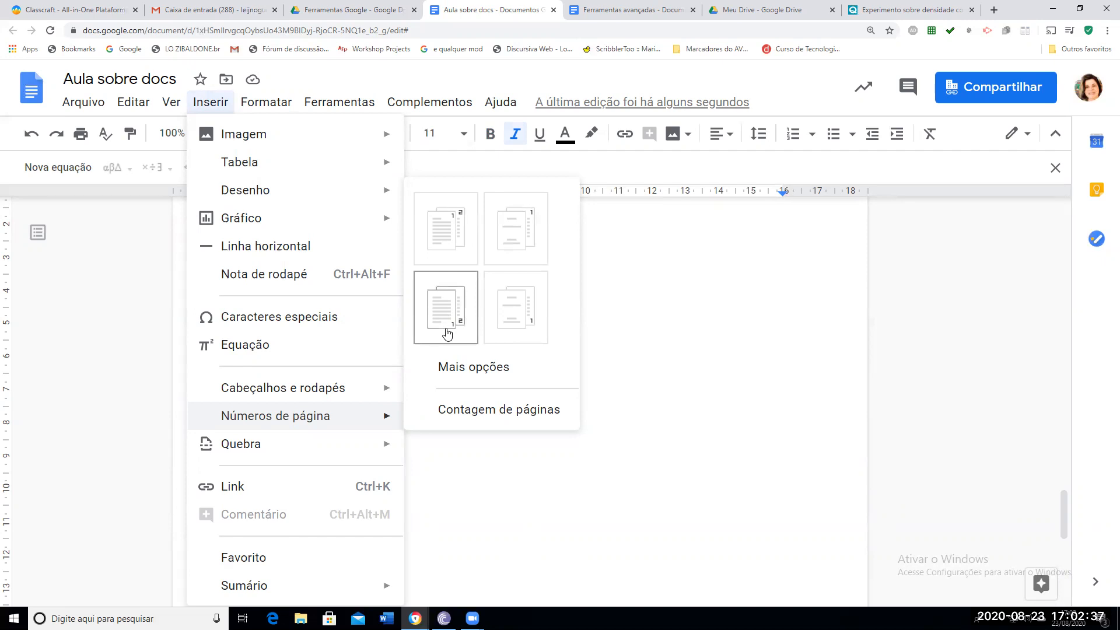
{"action": "left_click", "coordinate": [467, 368]}
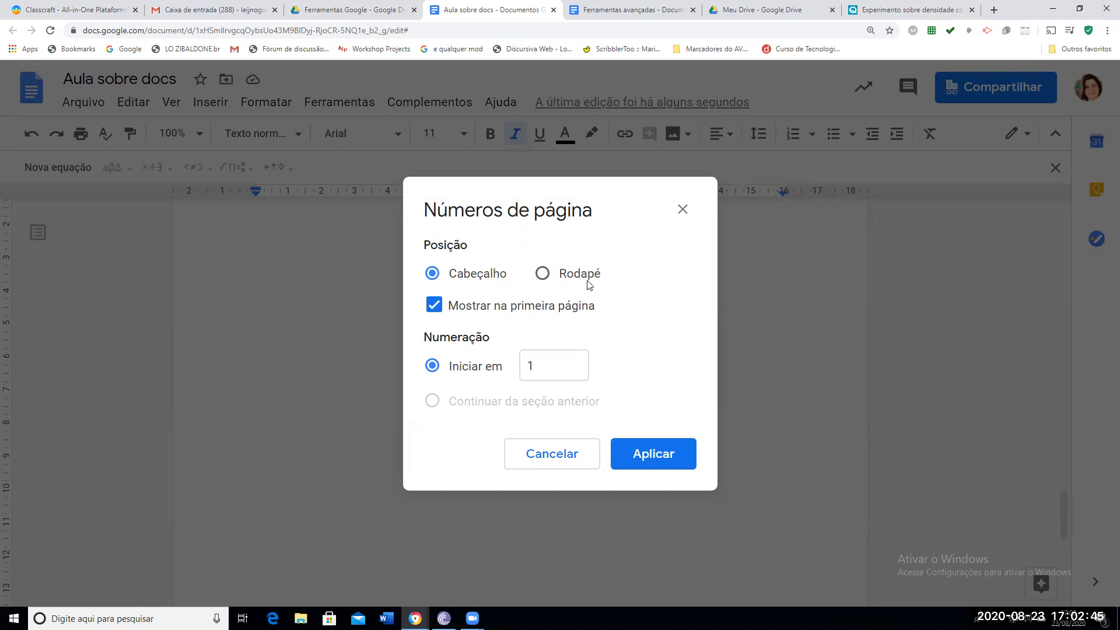
{"action": "double_click", "coordinate": [534, 366]}
{"action": "type", "text": "2"}
{"action": "left_click", "coordinate": [436, 305]}
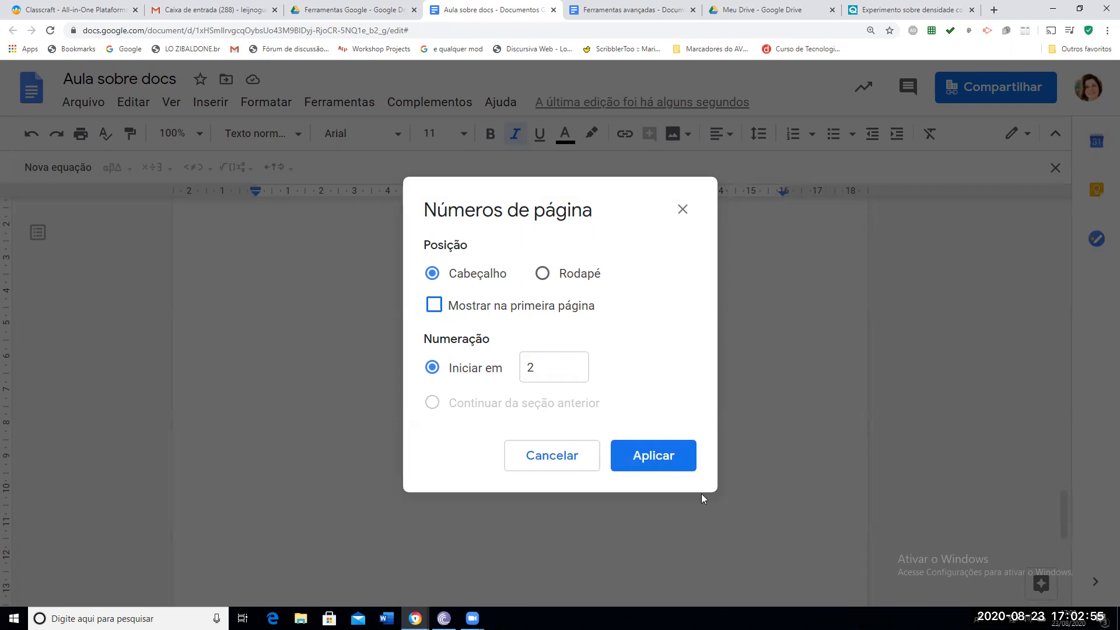
{"action": "left_click", "coordinate": [664, 474]}
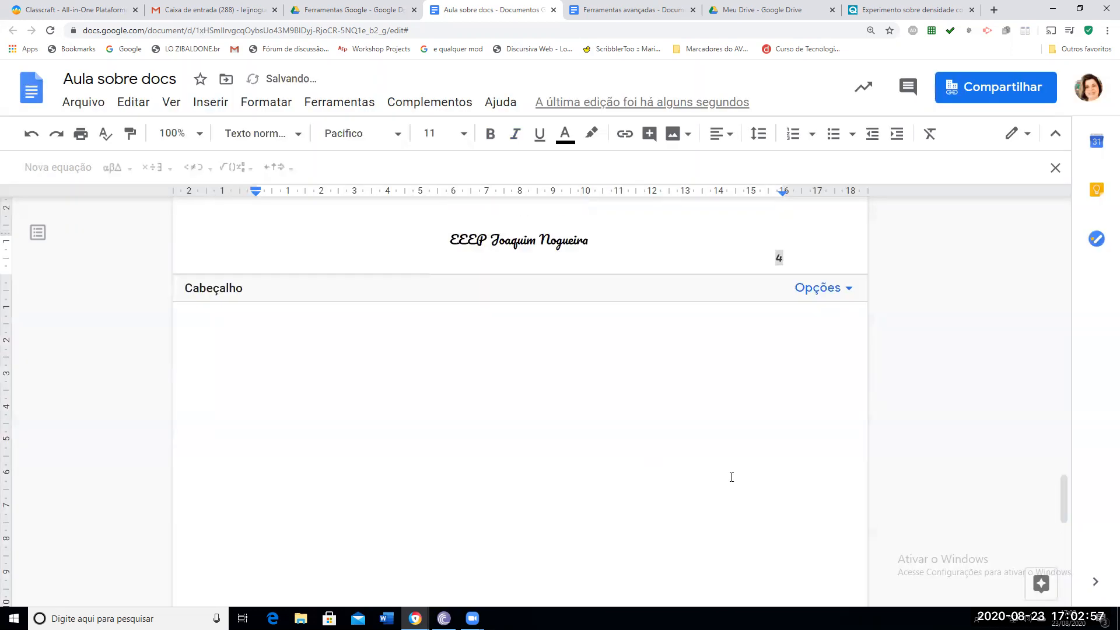
Check the header page numbering across all three pages, including the first page
{"action": "scroll", "coordinate": [731, 477], "scroll_direction": "up", "scroll_amount": 20}
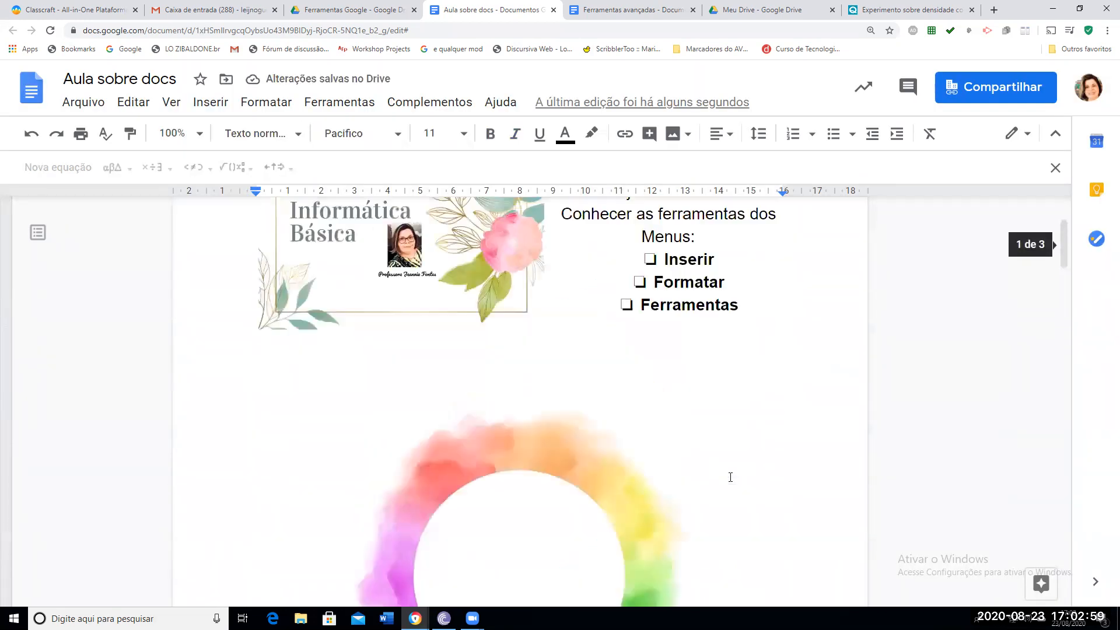
{"action": "scroll", "coordinate": [730, 477], "scroll_direction": "up", "scroll_amount": 3}
{"action": "left_click", "coordinate": [764, 517]}
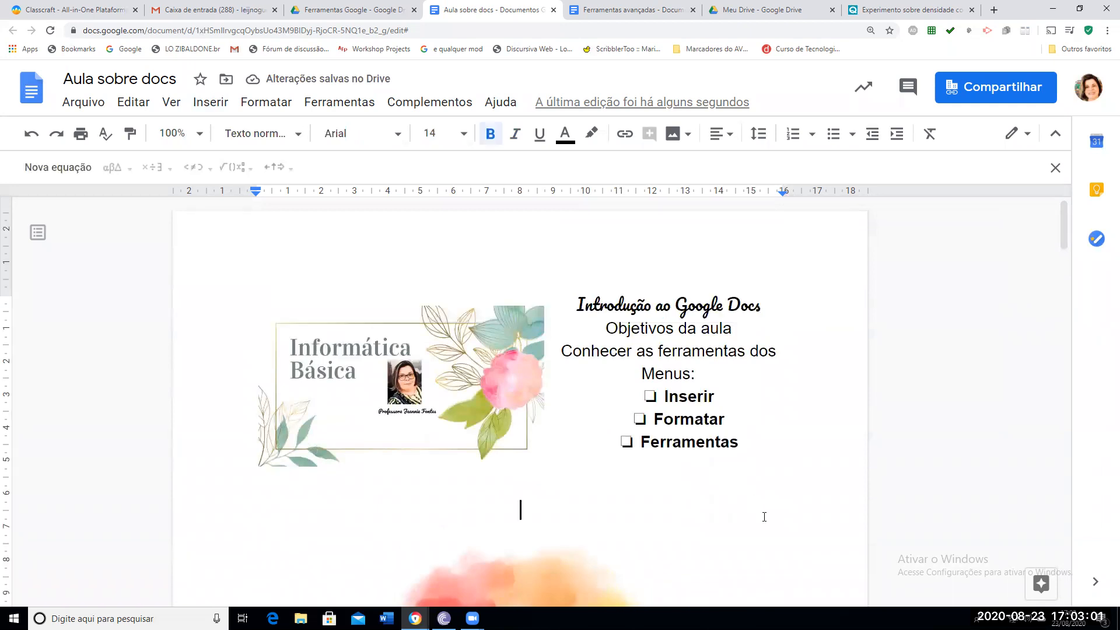
{"action": "scroll", "coordinate": [767, 501], "scroll_direction": "down", "scroll_amount": 20}
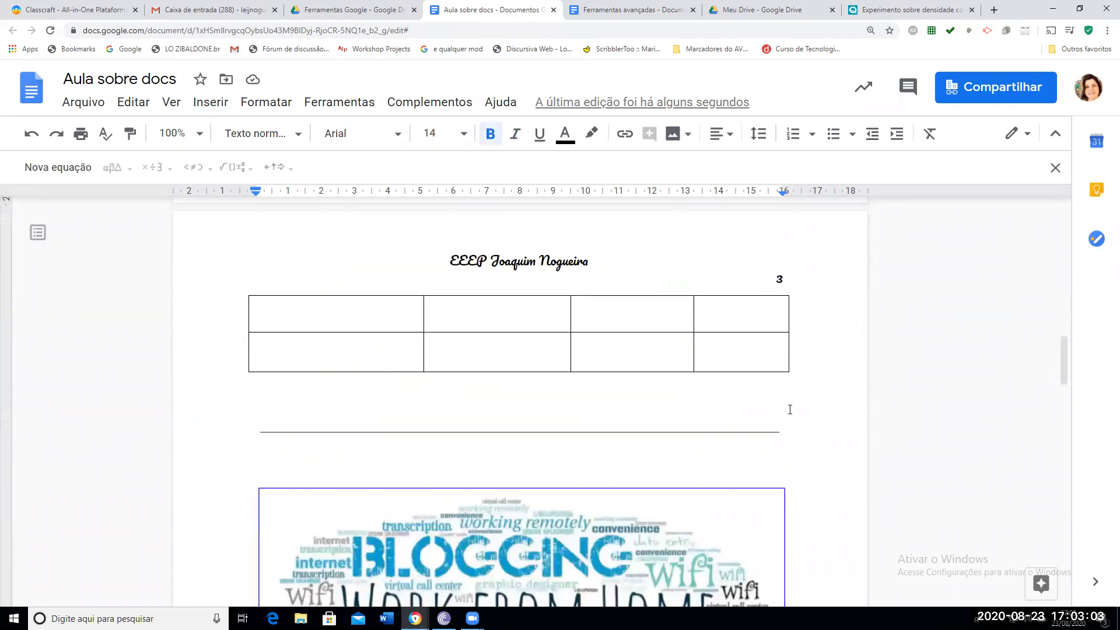
{"action": "scroll", "coordinate": [790, 407], "scroll_direction": "up", "scroll_amount": 20}
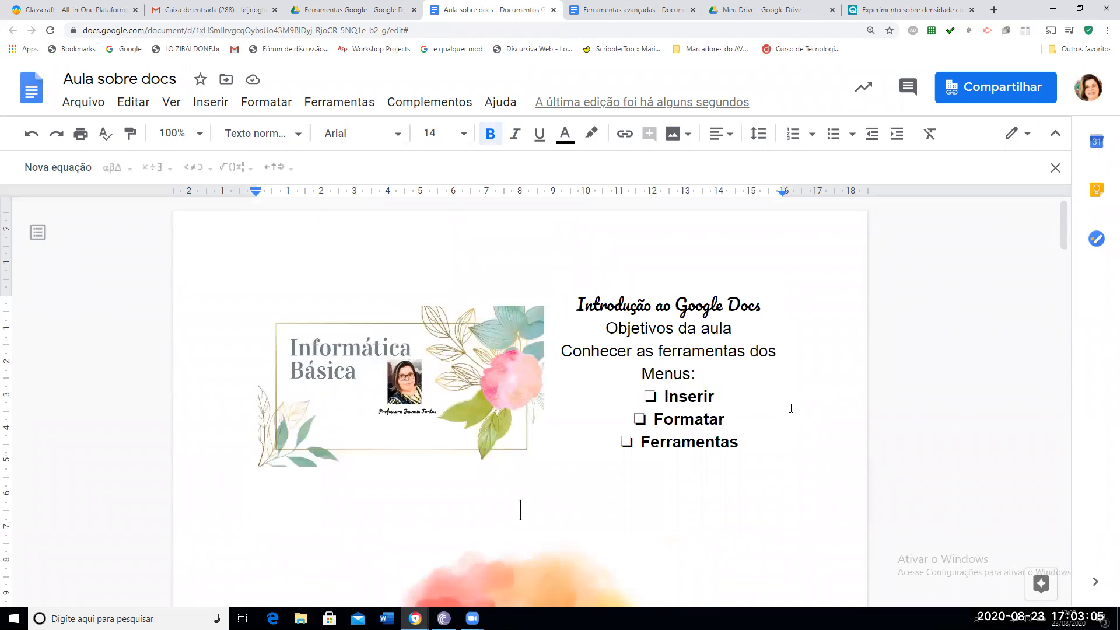
{"action": "scroll", "coordinate": [704, 425], "scroll_direction": "down", "scroll_amount": 15}
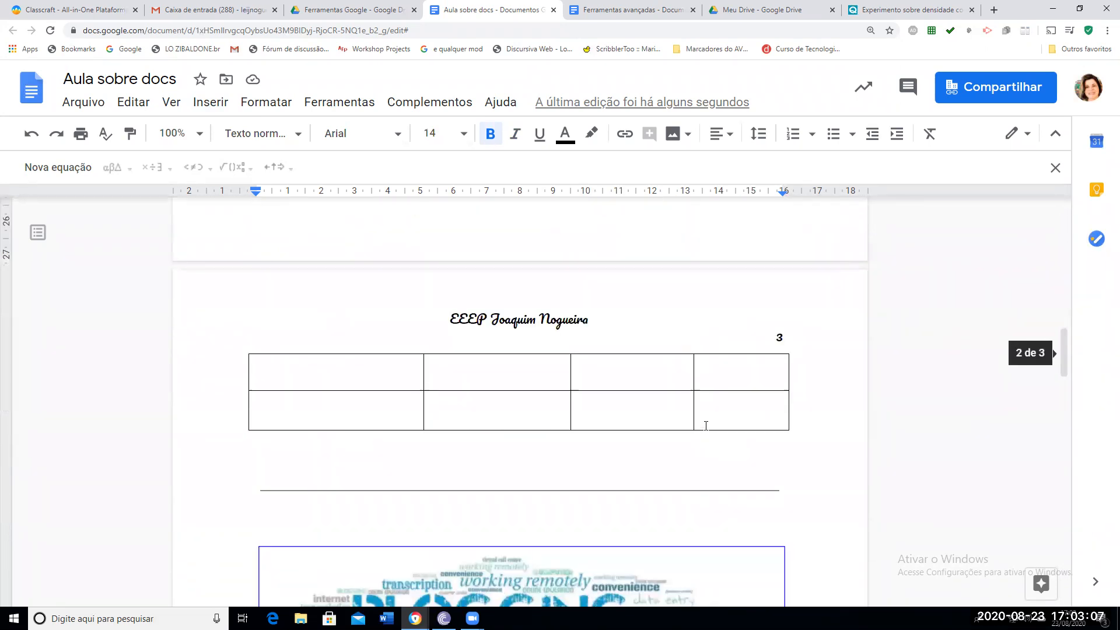
{"action": "scroll", "coordinate": [704, 425], "scroll_direction": "down", "scroll_amount": 10}
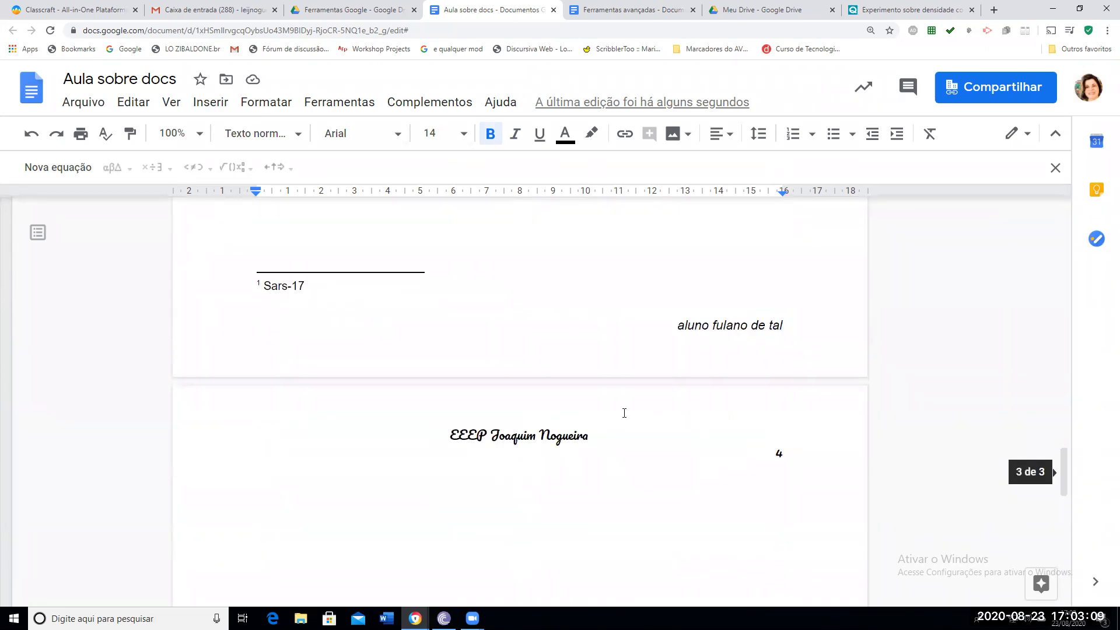
{"action": "scroll", "coordinate": [599, 444], "scroll_direction": "down", "scroll_amount": 2}
{"action": "scroll", "coordinate": [612, 425], "scroll_direction": "down", "scroll_amount": 1}
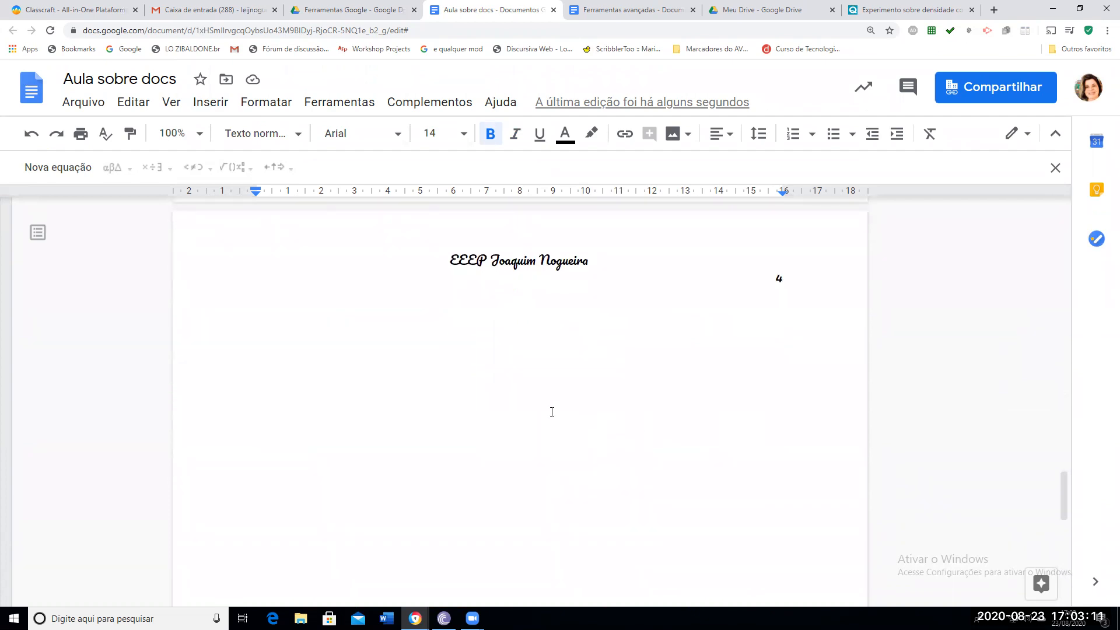
{"action": "scroll", "coordinate": [719, 307], "scroll_direction": "down", "scroll_amount": 10}
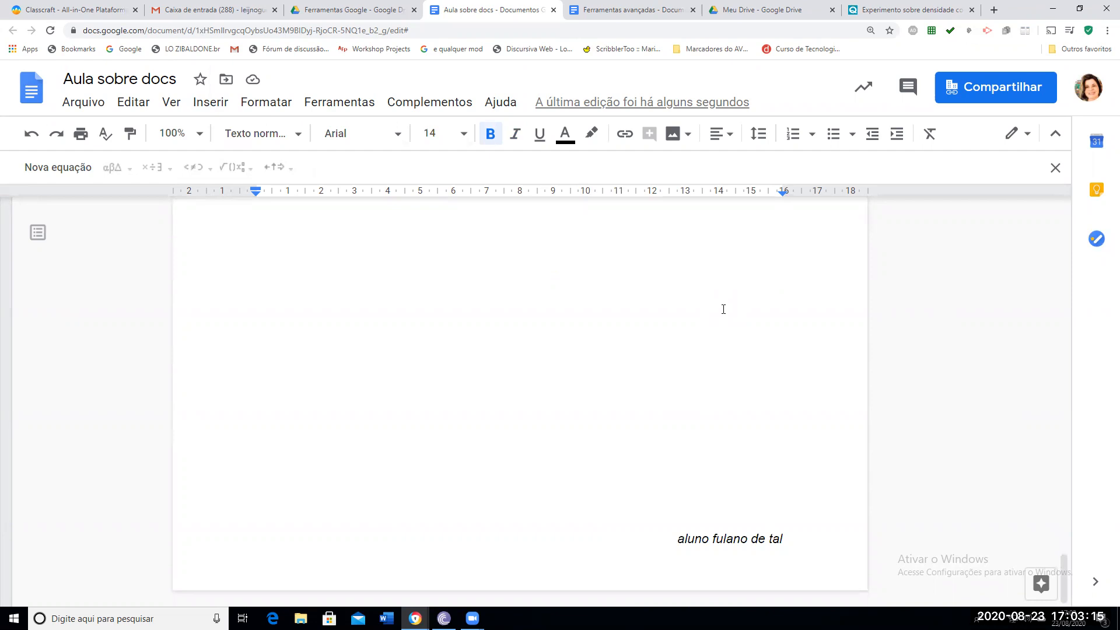
{"action": "scroll", "coordinate": [723, 309], "scroll_direction": "up", "scroll_amount": 14}
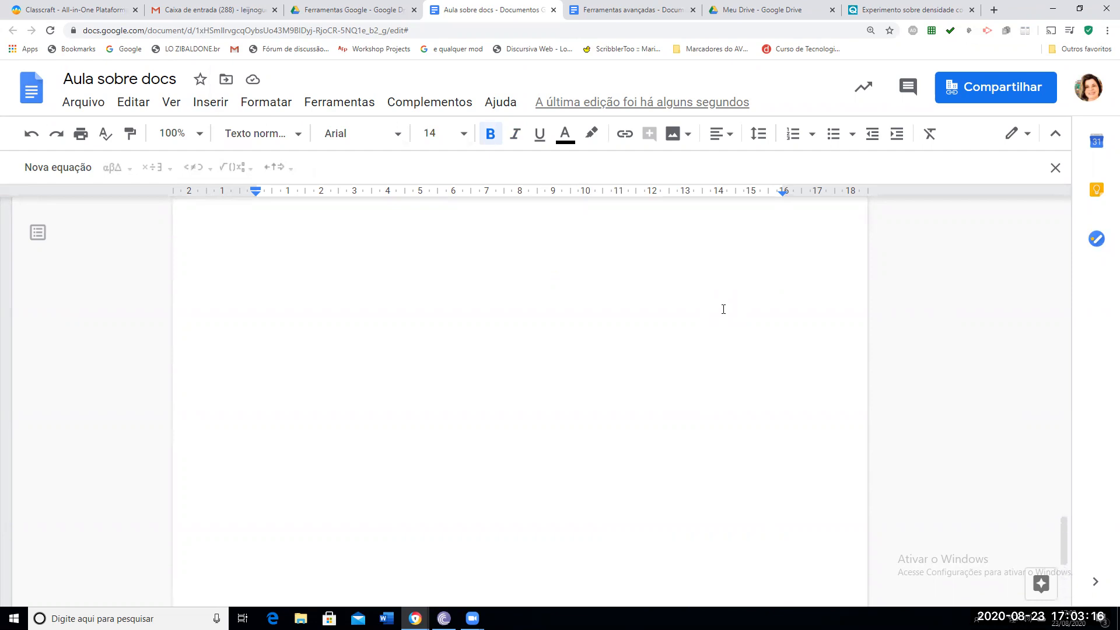
Undo the page numbering inserted in the header
{"action": "left_click", "coordinate": [218, 101]}
{"action": "scroll", "coordinate": [749, 346], "scroll_direction": "up", "scroll_amount": 5}
{"action": "scroll", "coordinate": [750, 346], "scroll_direction": "up", "scroll_amount": 15}
{"action": "left_click", "coordinate": [751, 346]}
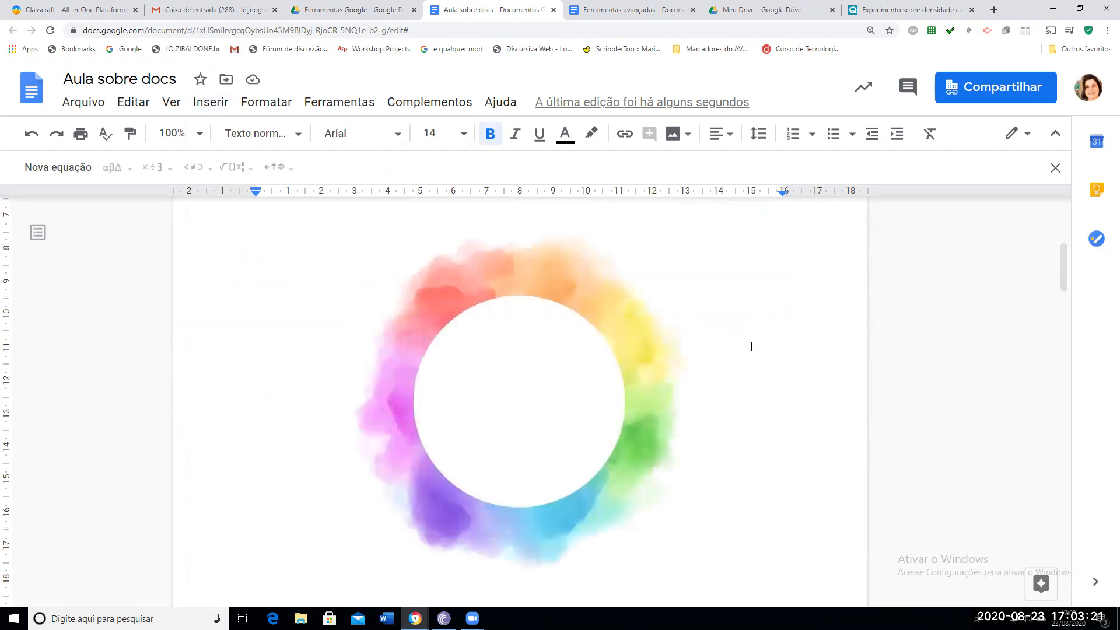
{"action": "key", "text": "ctrl+z"}
{"action": "scroll", "coordinate": [548, 421], "scroll_direction": "up", "scroll_amount": 15}
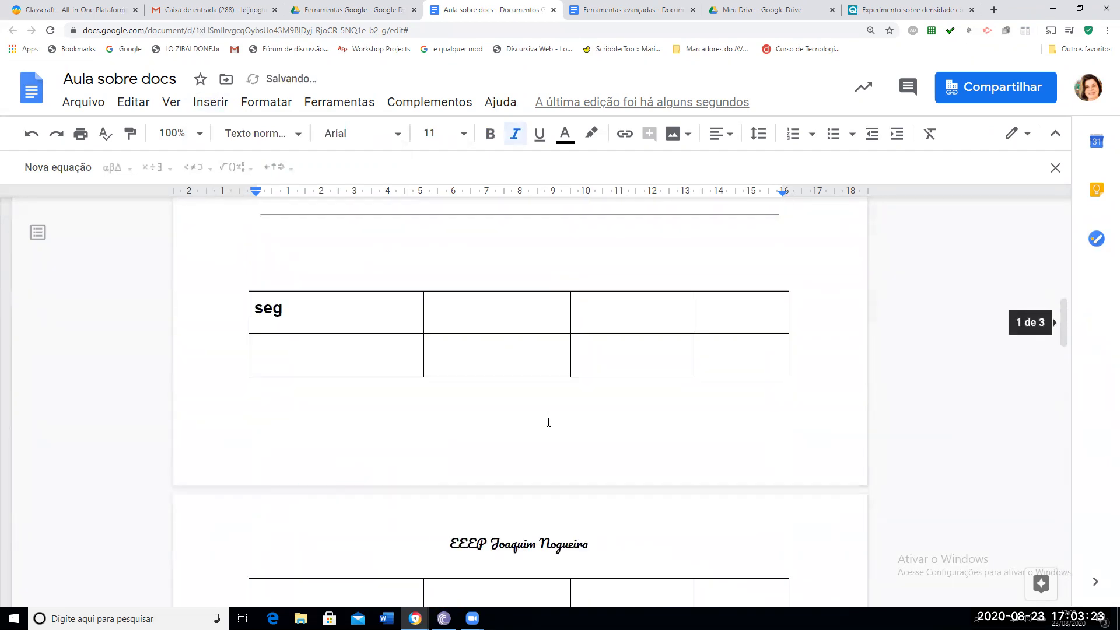
{"action": "scroll", "coordinate": [549, 422], "scroll_direction": "up", "scroll_amount": 5}
Insert page numbers in the footer using the preset that starts numbering on the second page
{"action": "left_click", "coordinate": [202, 105]}
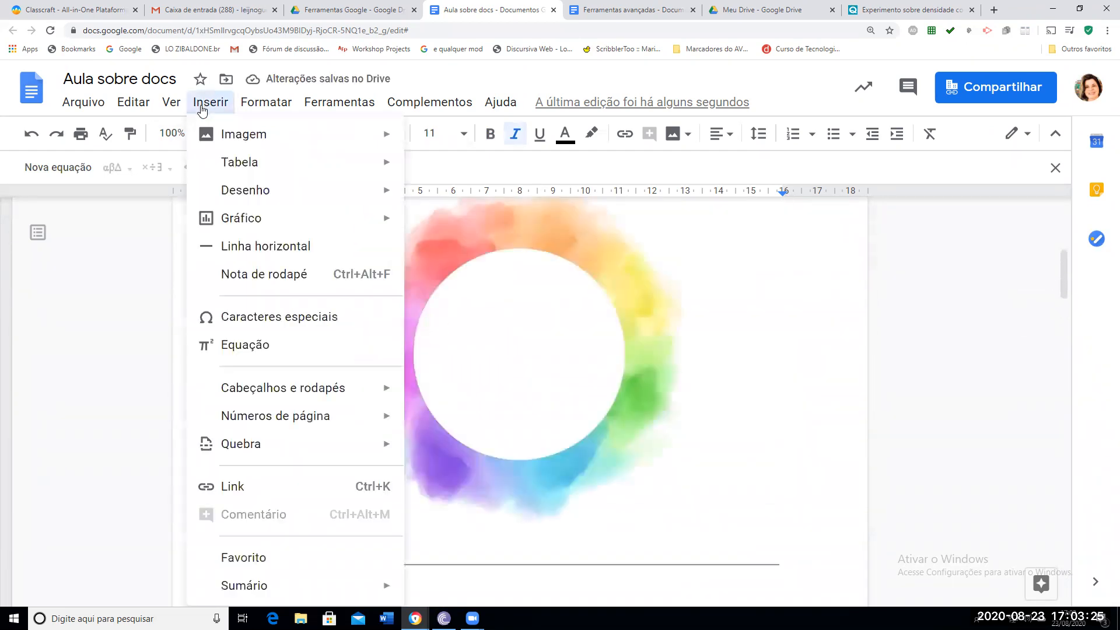
{"action": "mouse_move", "coordinate": [267, 442]}
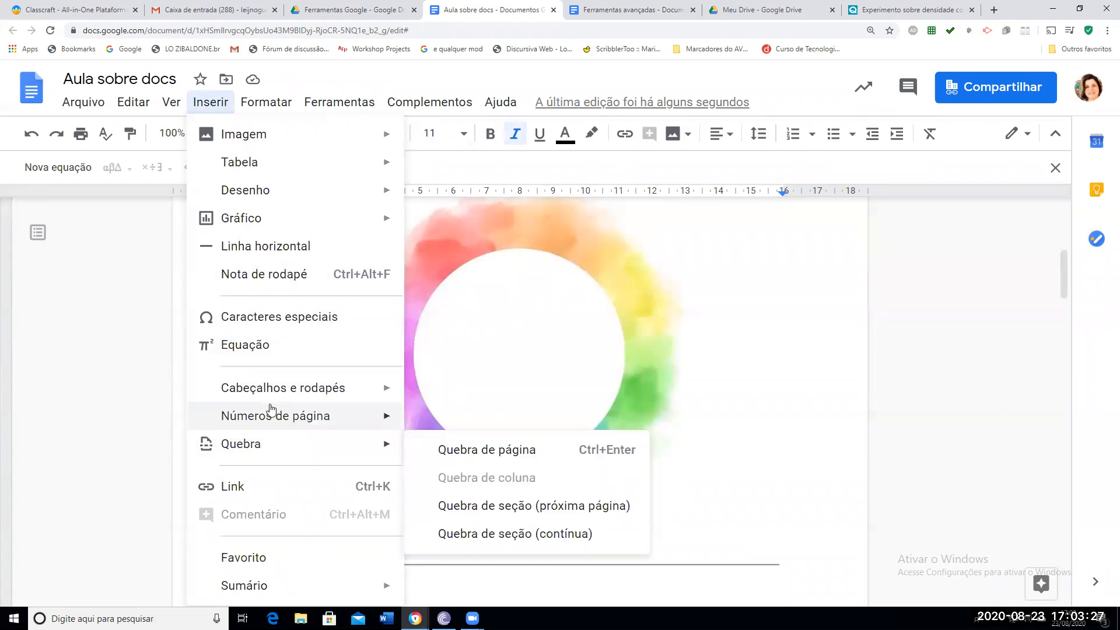
{"action": "mouse_move", "coordinate": [285, 419]}
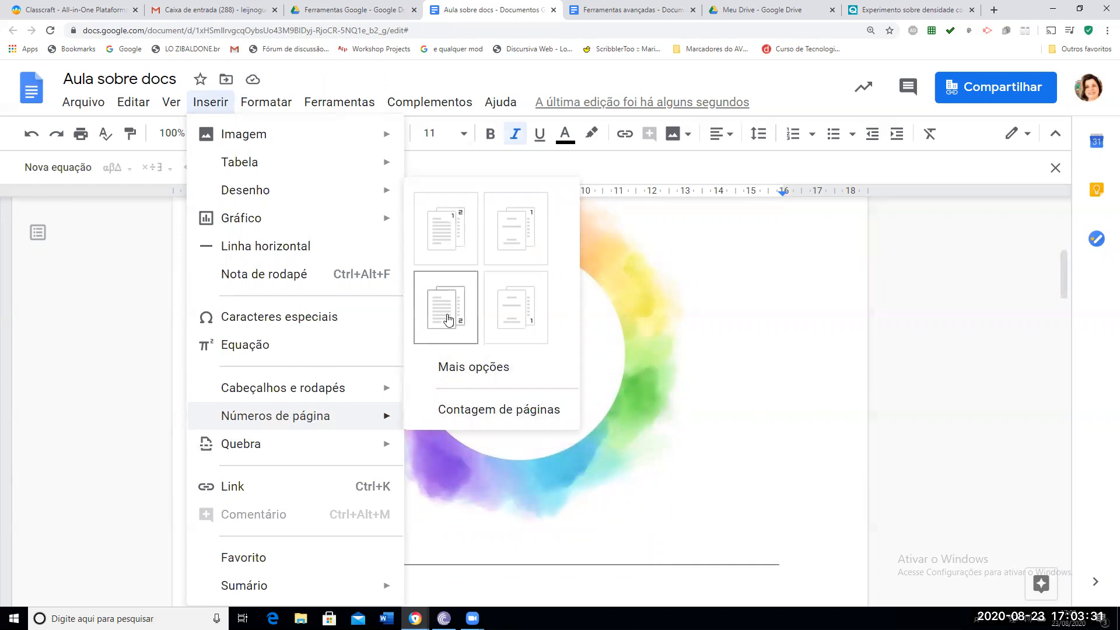
{"action": "left_click", "coordinate": [532, 319]}
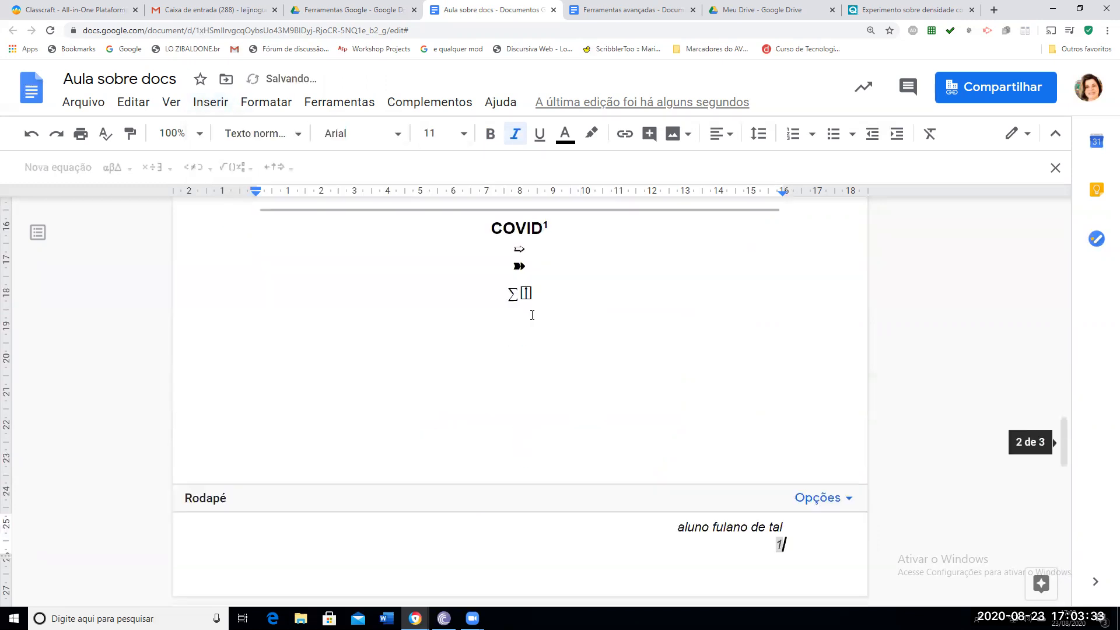
Check the footer page numbers throughout the document and leave the footer for the body text
{"action": "scroll", "coordinate": [851, 549], "scroll_direction": "up", "scroll_amount": 20}
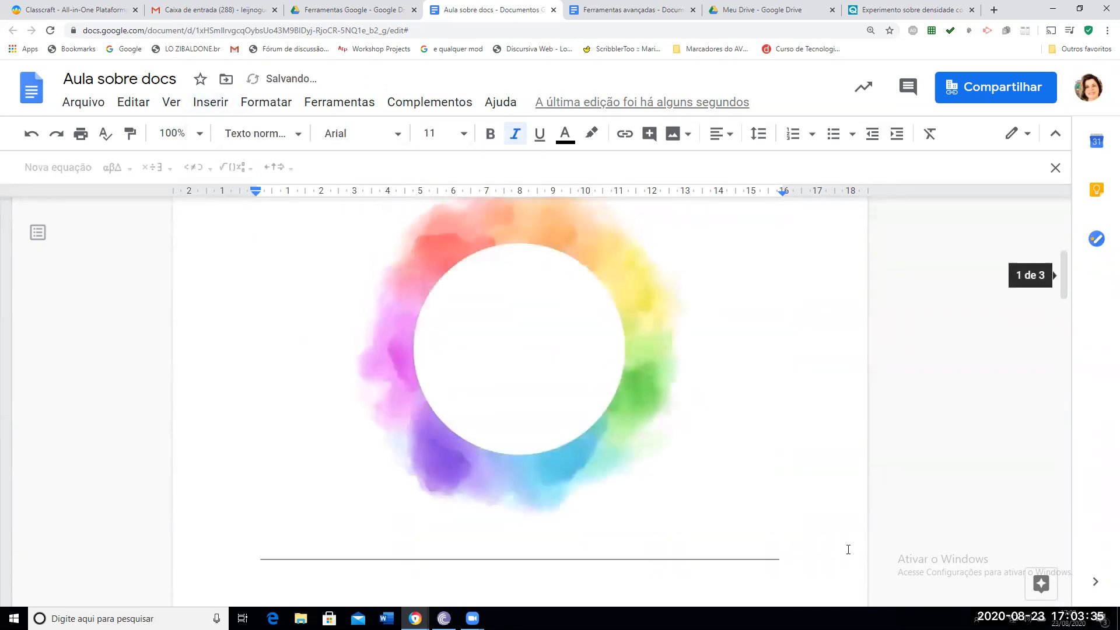
{"action": "scroll", "coordinate": [848, 550], "scroll_direction": "down", "scroll_amount": 15}
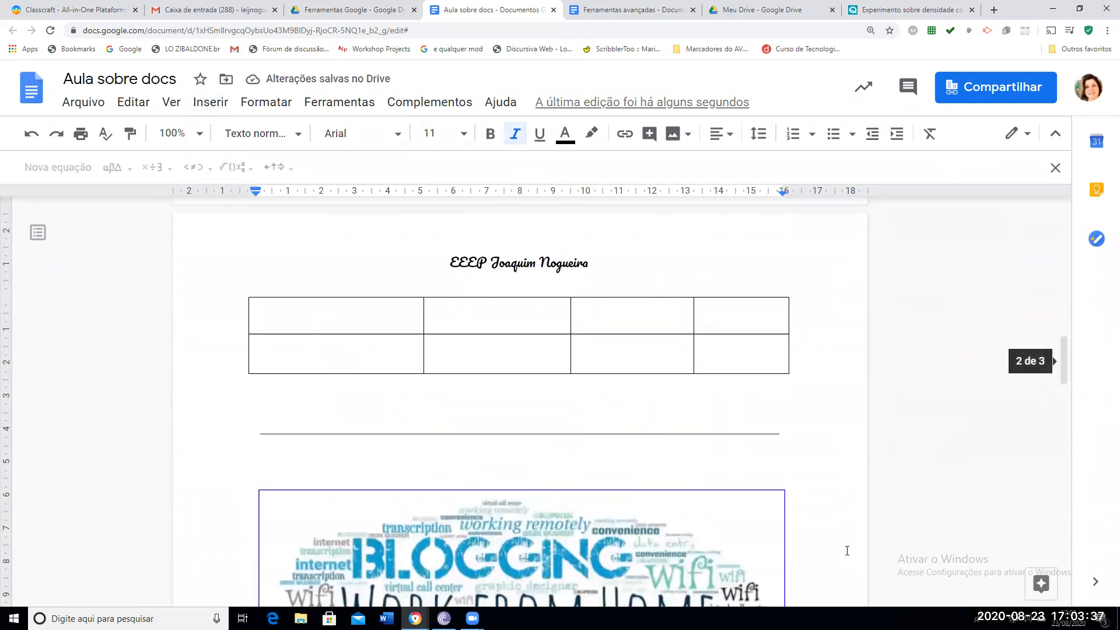
{"action": "scroll", "coordinate": [846, 550], "scroll_direction": "up", "scroll_amount": 5}
{"action": "scroll", "coordinate": [845, 549], "scroll_direction": "down", "scroll_amount": 13}
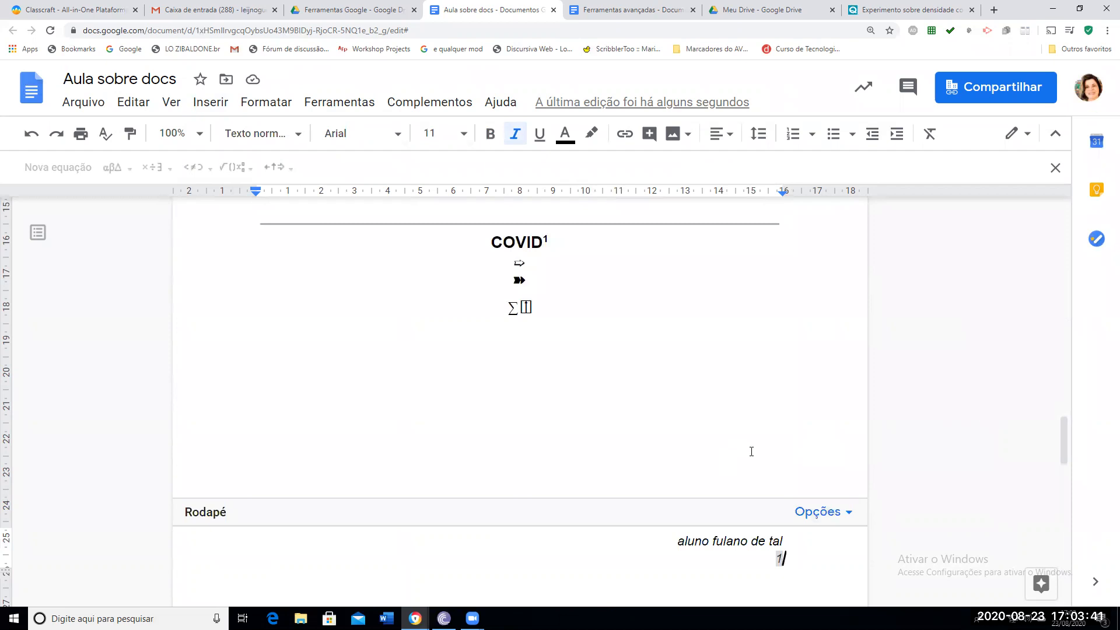
{"action": "left_click", "coordinate": [732, 355]}
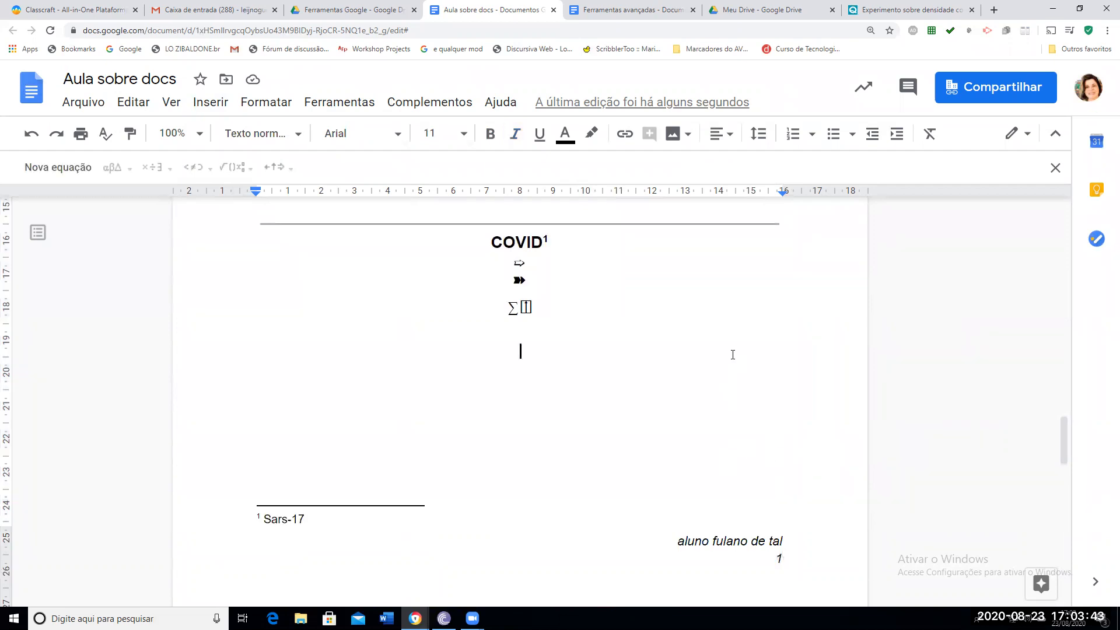
{"action": "scroll", "coordinate": [740, 365], "scroll_direction": "down", "scroll_amount": 11}
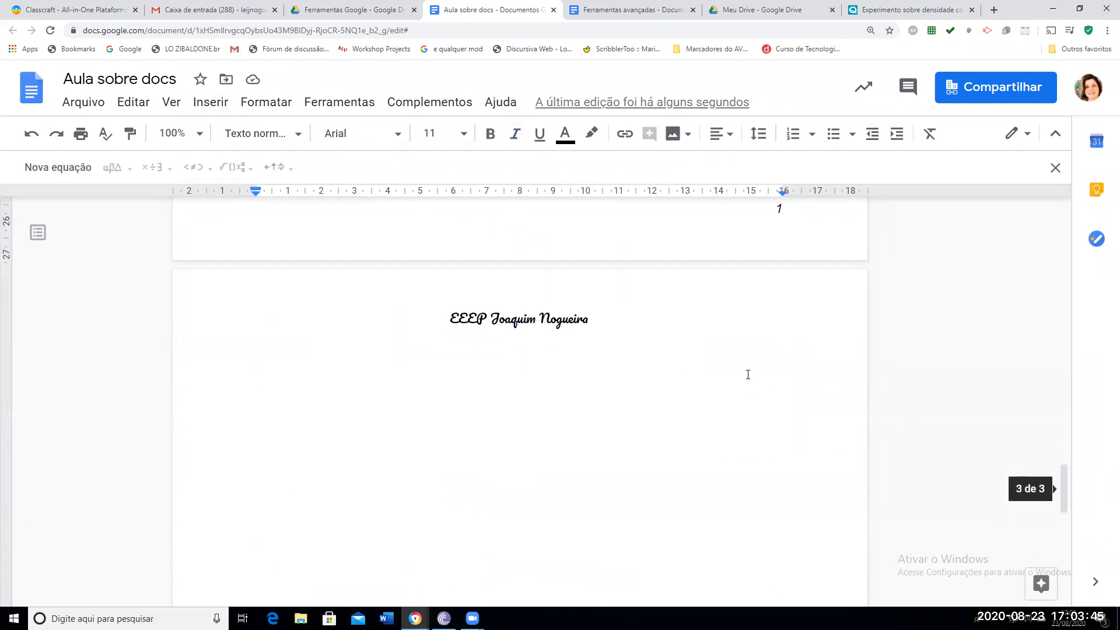
{"action": "scroll", "coordinate": [748, 377], "scroll_direction": "down", "scroll_amount": 1}
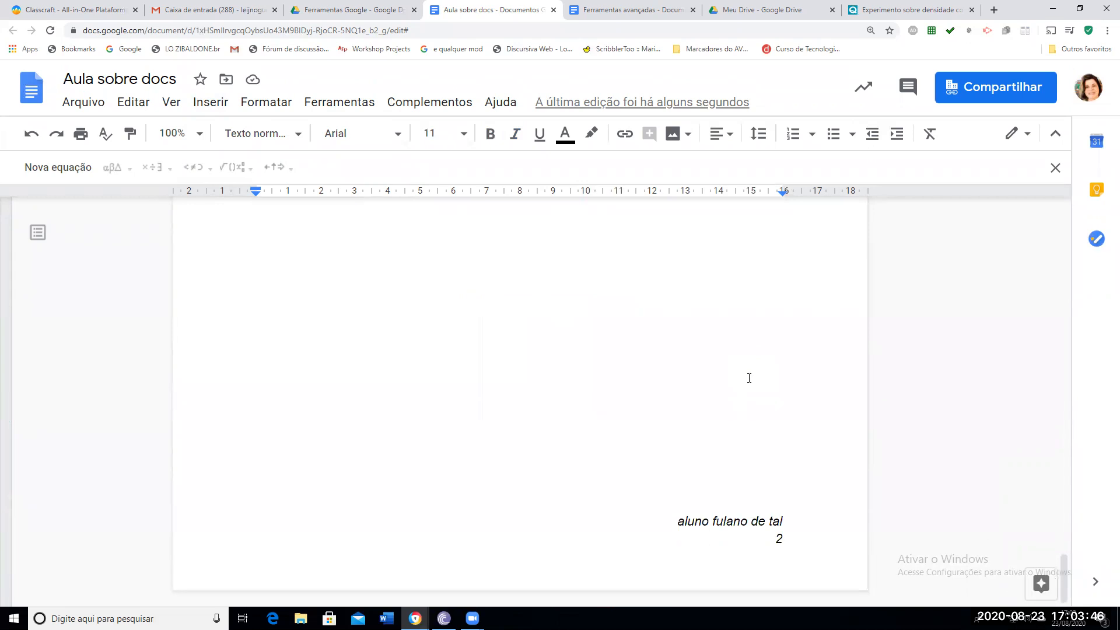
Show the available break types for the document
{"action": "left_click", "coordinate": [224, 105]}
{"action": "mouse_move", "coordinate": [274, 448]}
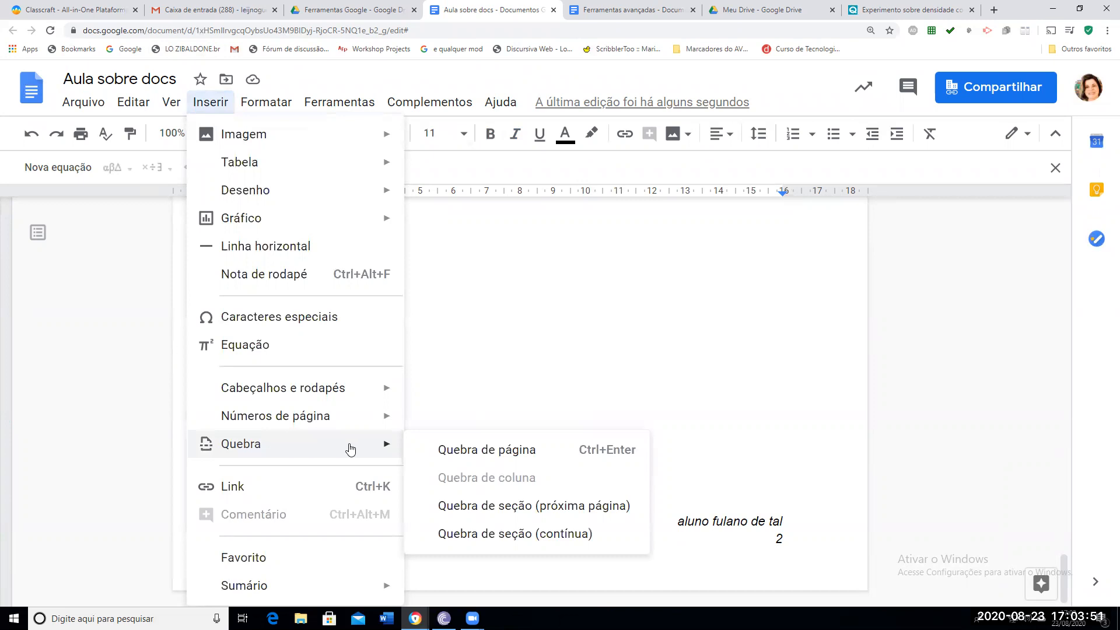
{"action": "scroll", "coordinate": [674, 397], "scroll_direction": "up", "scroll_amount": 10}
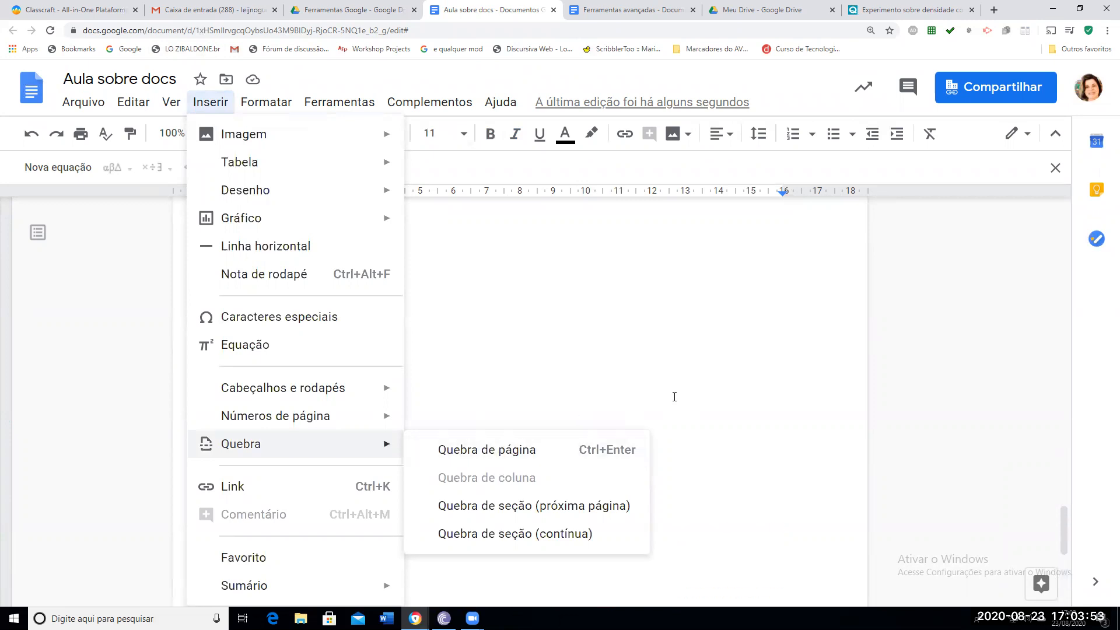
{"action": "scroll", "coordinate": [668, 381], "scroll_direction": "up", "scroll_amount": 2}
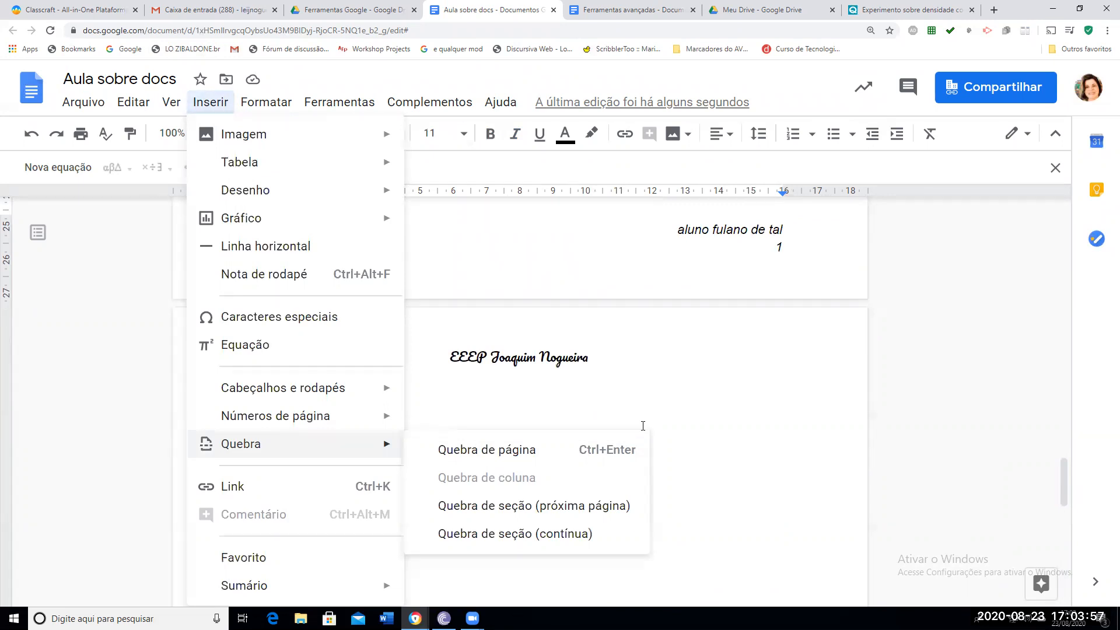
Switch to the "Ferramentas avançadas" document and review its opening identification lines and report text
{"action": "left_click", "coordinate": [625, 12]}
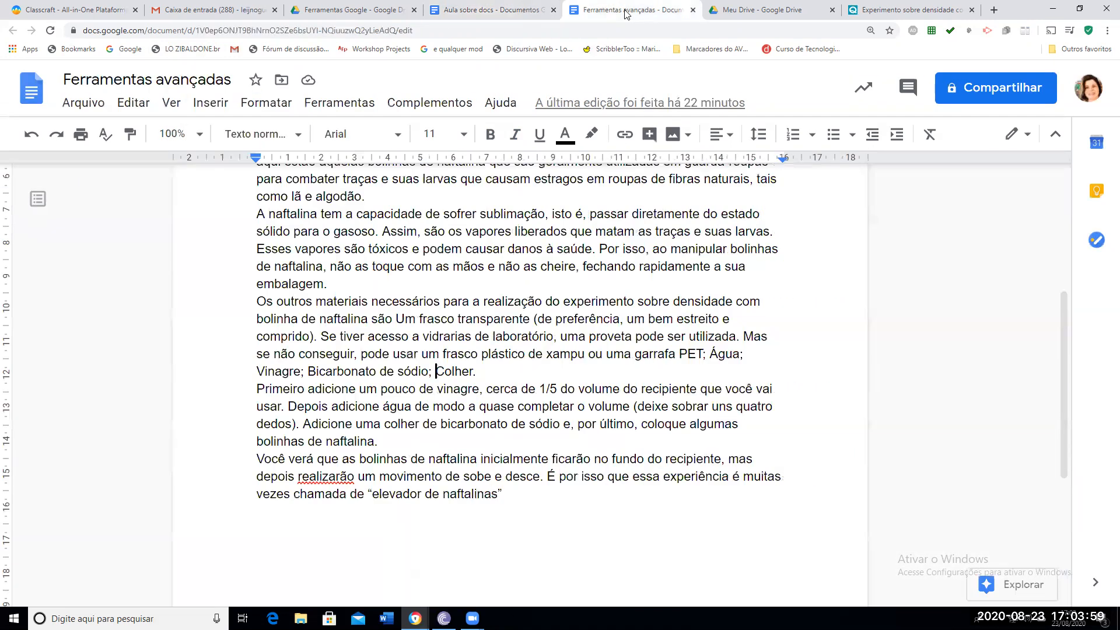
{"action": "scroll", "coordinate": [663, 367], "scroll_direction": "up", "scroll_amount": 5}
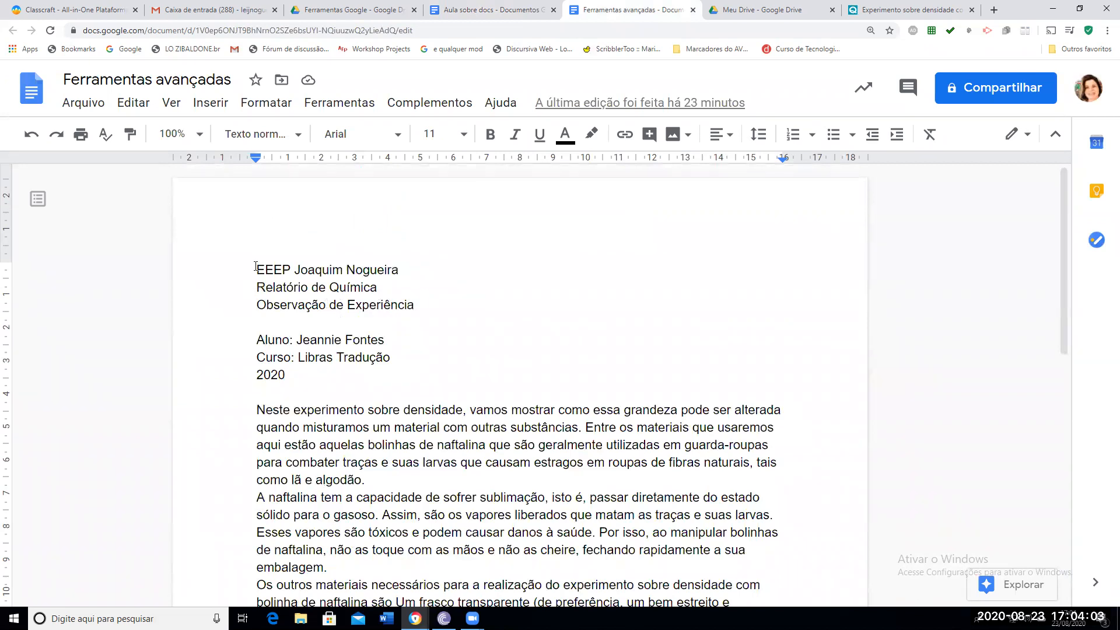
{"action": "left_click_drag", "start_coordinate": [256, 267], "coordinate": [286, 380]}
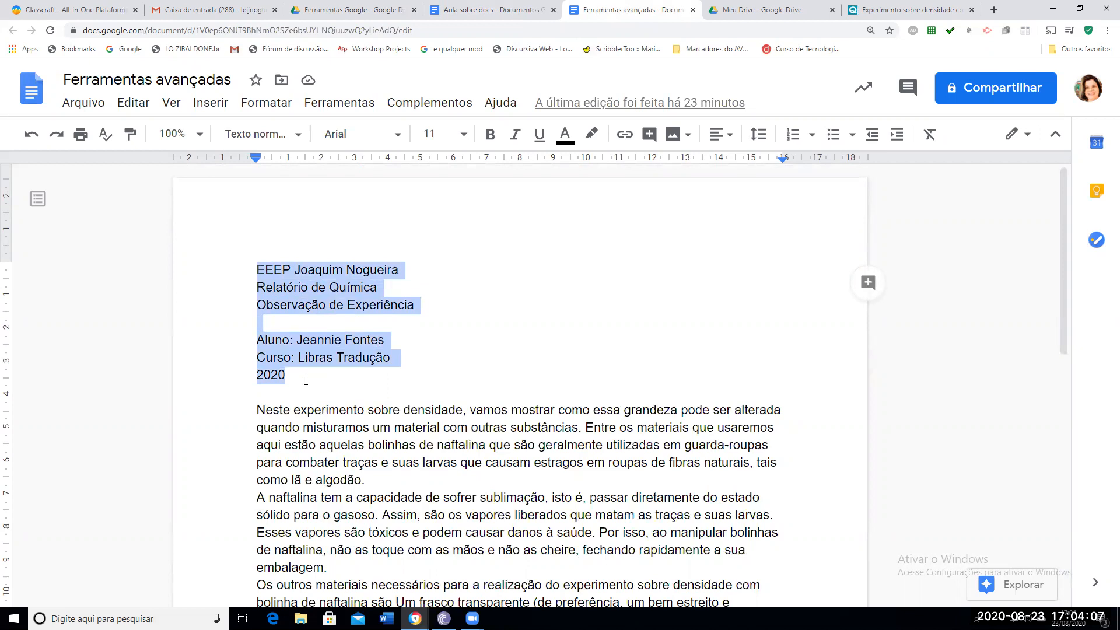
{"action": "left_click", "coordinate": [302, 410]}
{"action": "scroll", "coordinate": [316, 465], "scroll_direction": "down", "scroll_amount": 6}
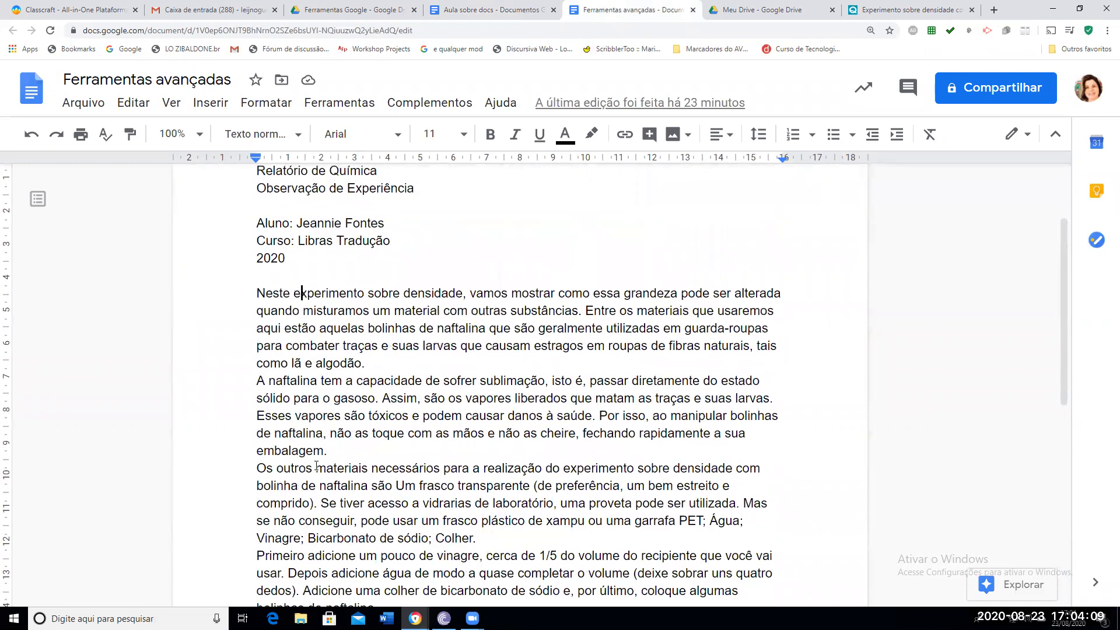
{"action": "scroll", "coordinate": [315, 465], "scroll_direction": "up", "scroll_amount": 10}
Add four blank lines between the line "2020" and the opening report paragraph
{"action": "left_click", "coordinate": [258, 391]}
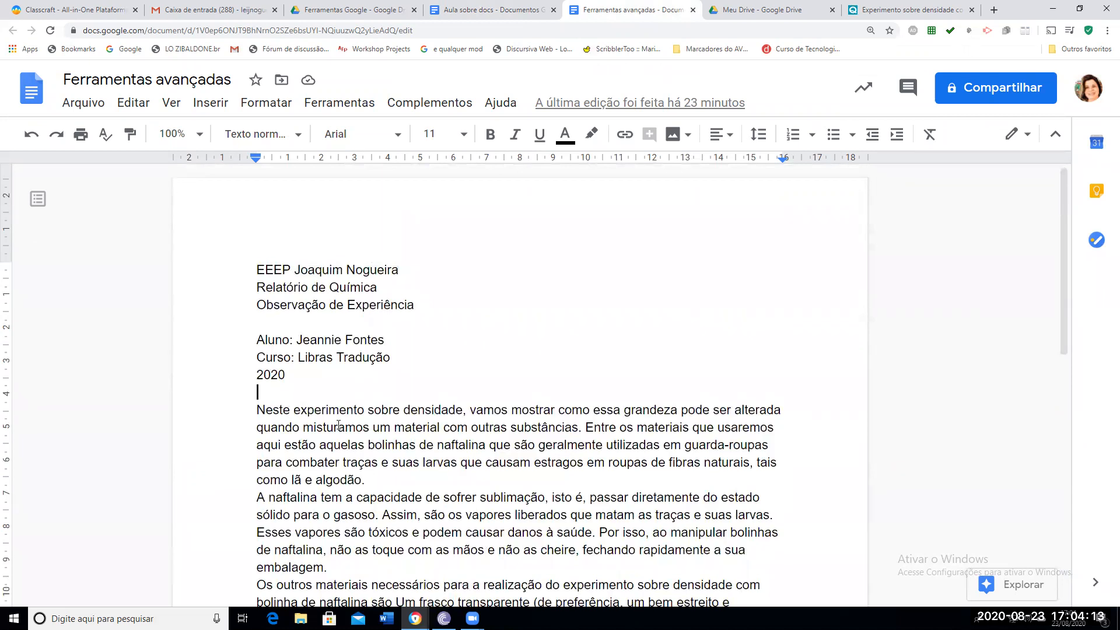
{"action": "key", "text": "Return"}
{"action": "key", "text": "Return"}
{"action": "key", "text": "Return"}
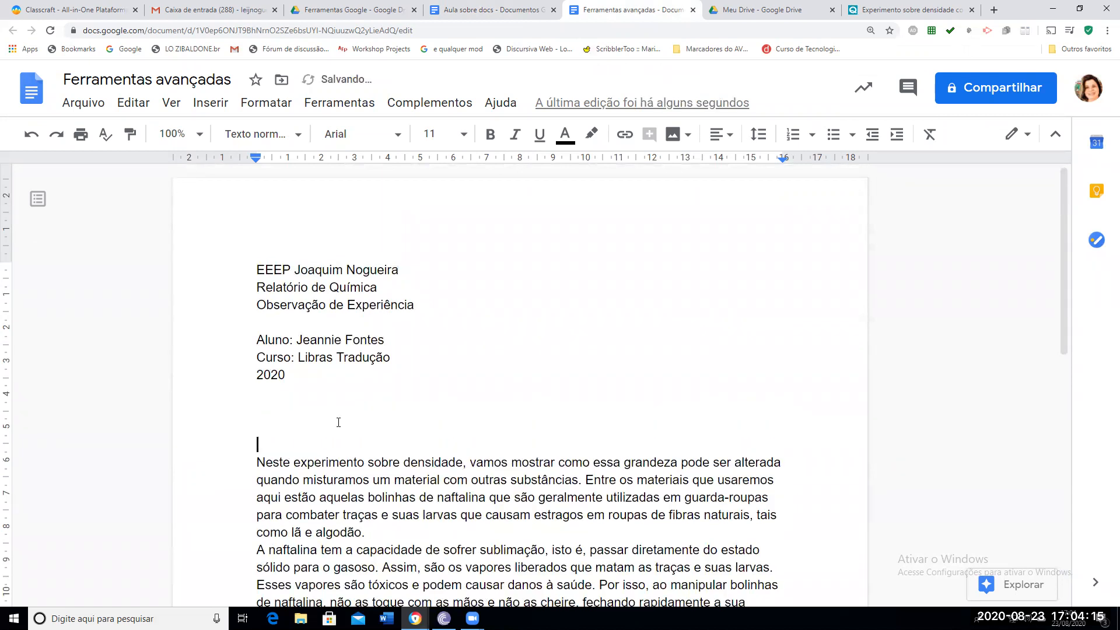
{"action": "left_click", "coordinate": [288, 374]}
{"action": "key", "text": "Return"}
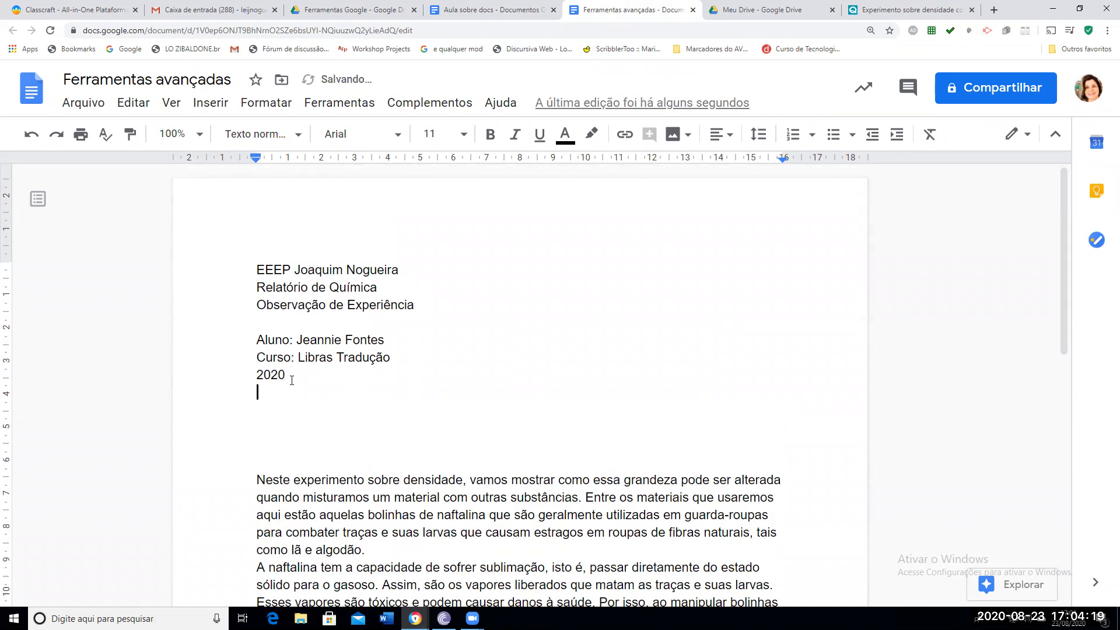
Insert a page break below the line "2020" and check the resulting page layout
{"action": "left_click", "coordinate": [204, 105]}
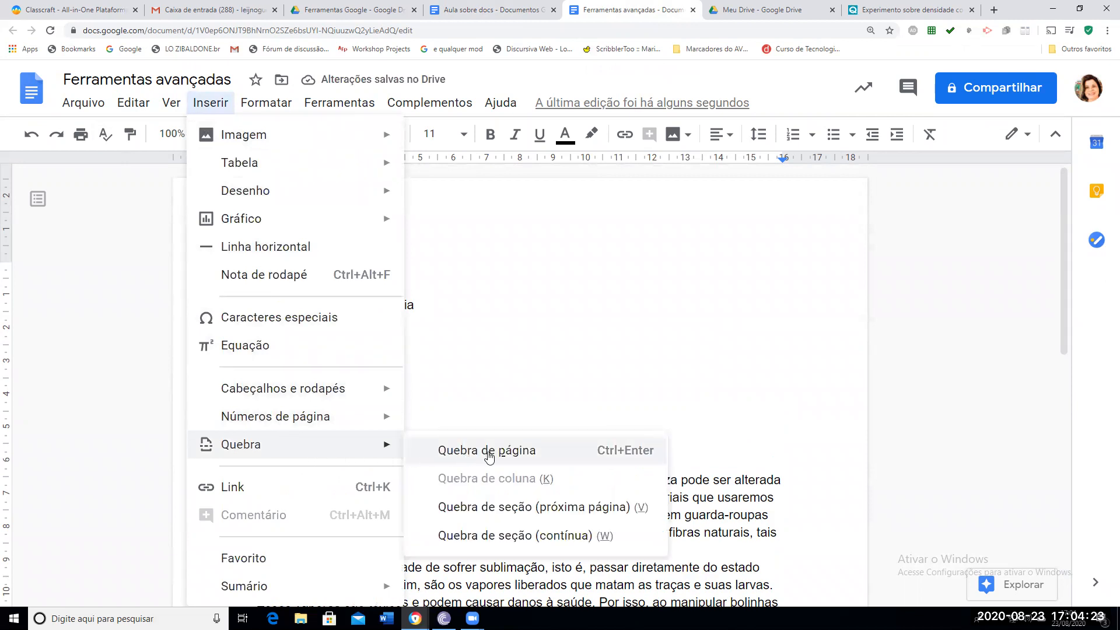
{"action": "left_click", "coordinate": [489, 456]}
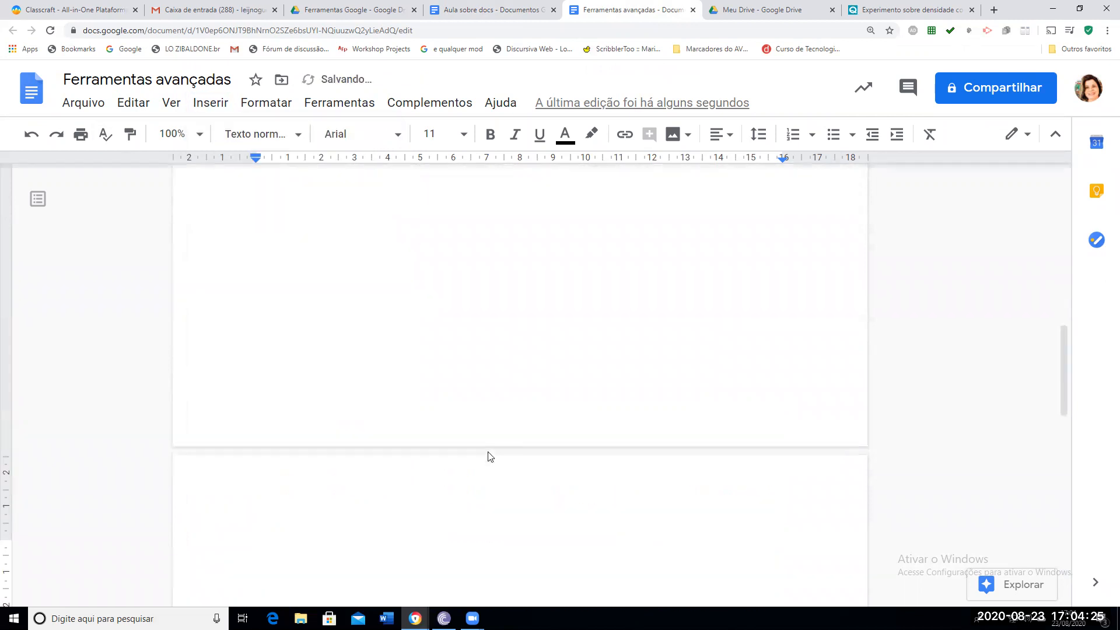
{"action": "scroll", "coordinate": [489, 453], "scroll_direction": "up", "scroll_amount": 5}
{"action": "scroll", "coordinate": [489, 451], "scroll_direction": "down", "scroll_amount": 13}
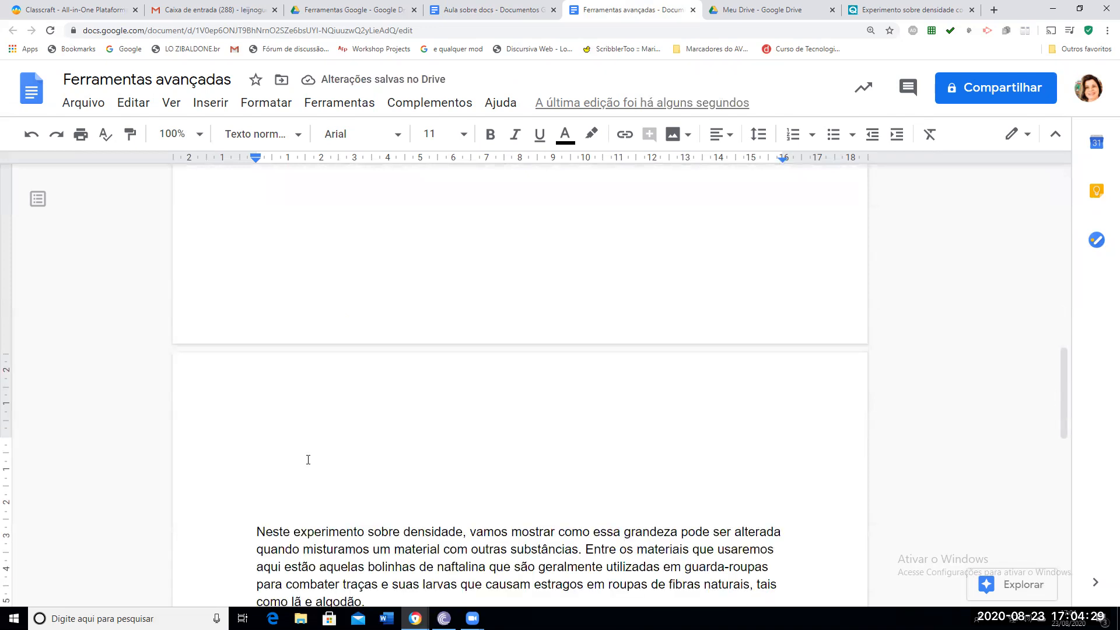
Delete the blank lines above the paragraph beginning "Neste experimento" on the second page
{"action": "key", "text": "Delete"}
{"action": "key", "text": "Delete"}
{"action": "key", "text": "Delete"}
{"action": "key", "text": "Delete"}
{"action": "key", "text": "Delete"}
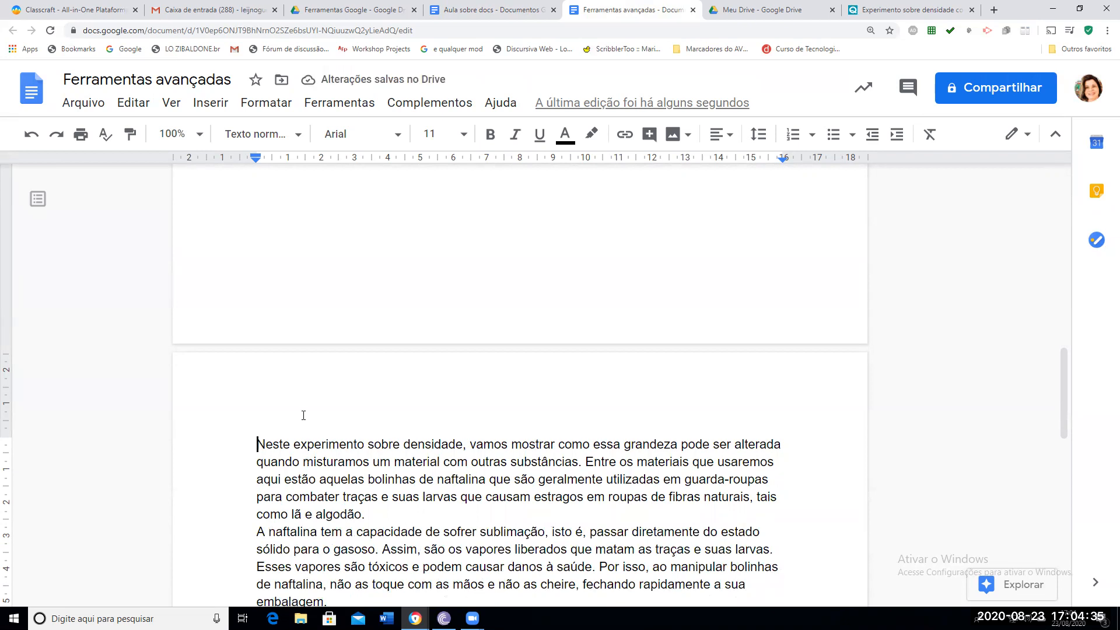
Enter "ddd" as test text above the report paragraph, and remove both it and the page break
{"action": "scroll", "coordinate": [303, 415], "scroll_direction": "up", "scroll_amount": 10}
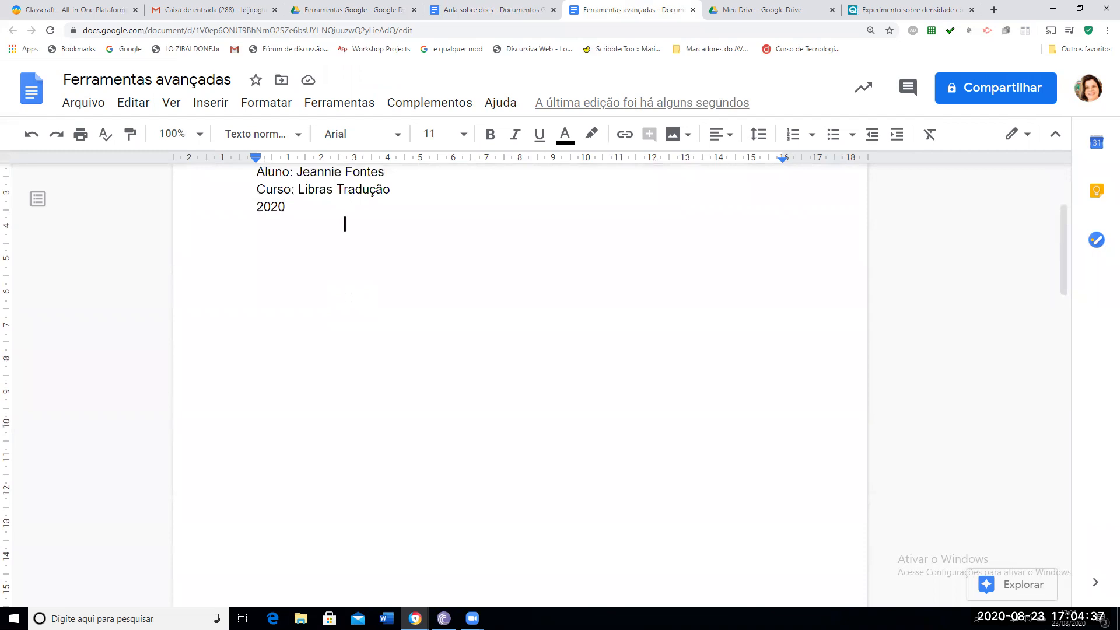
{"action": "type", "text": "ddd"}
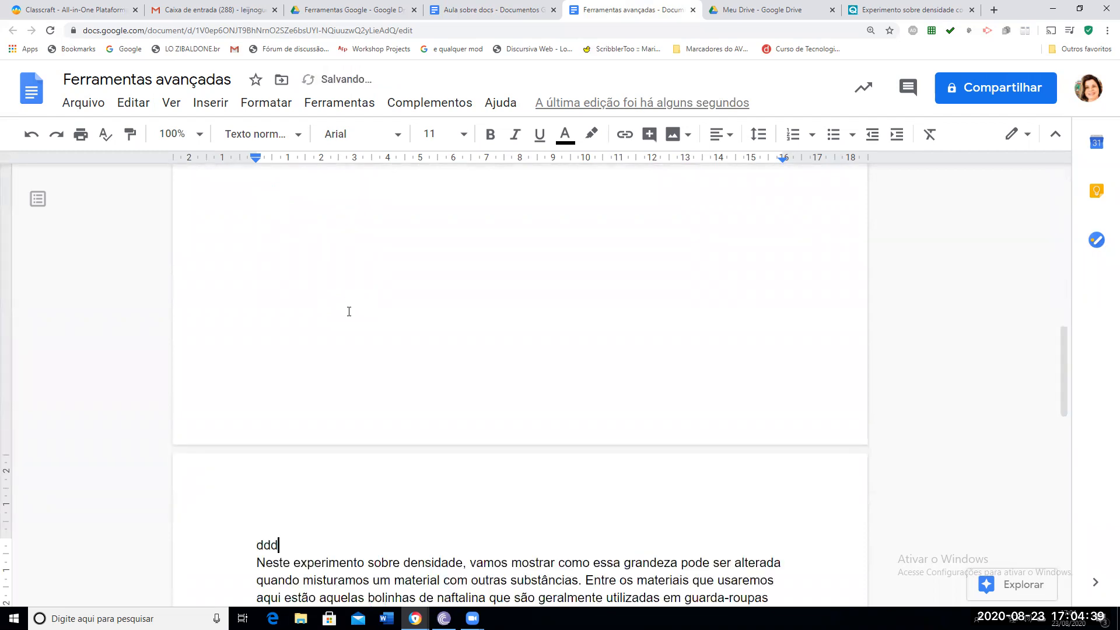
{"action": "key", "text": "BackSpace"}
{"action": "key", "text": "BackSpace"}
{"action": "key", "text": "BackSpace"}
{"action": "key", "text": "BackSpace"}
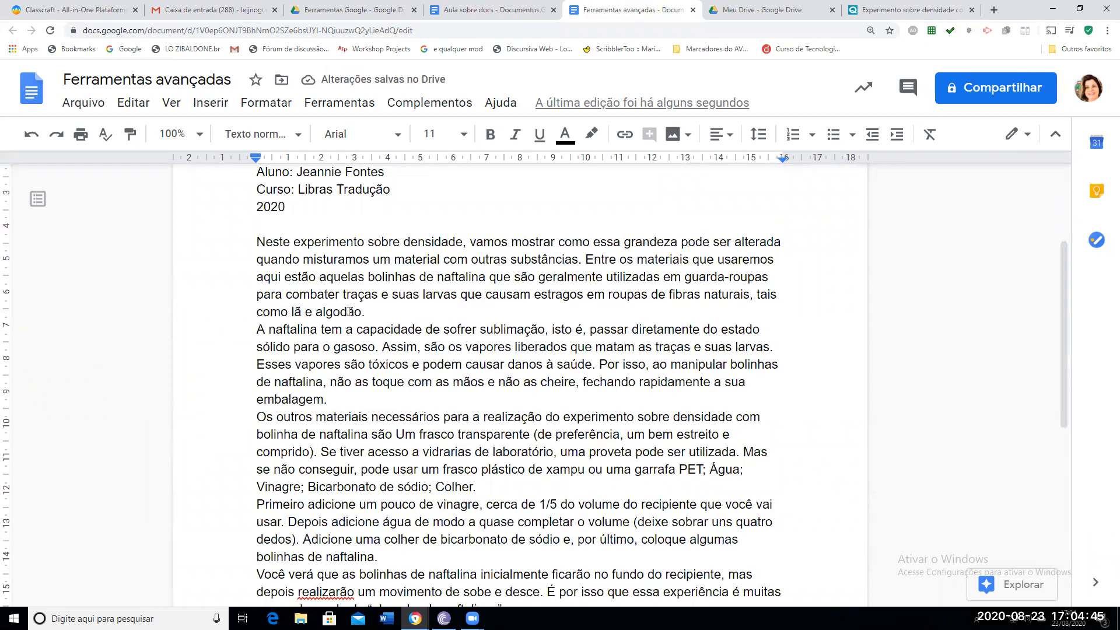
Insert a page break between the identification lines and the report text
{"action": "left_click", "coordinate": [222, 103]}
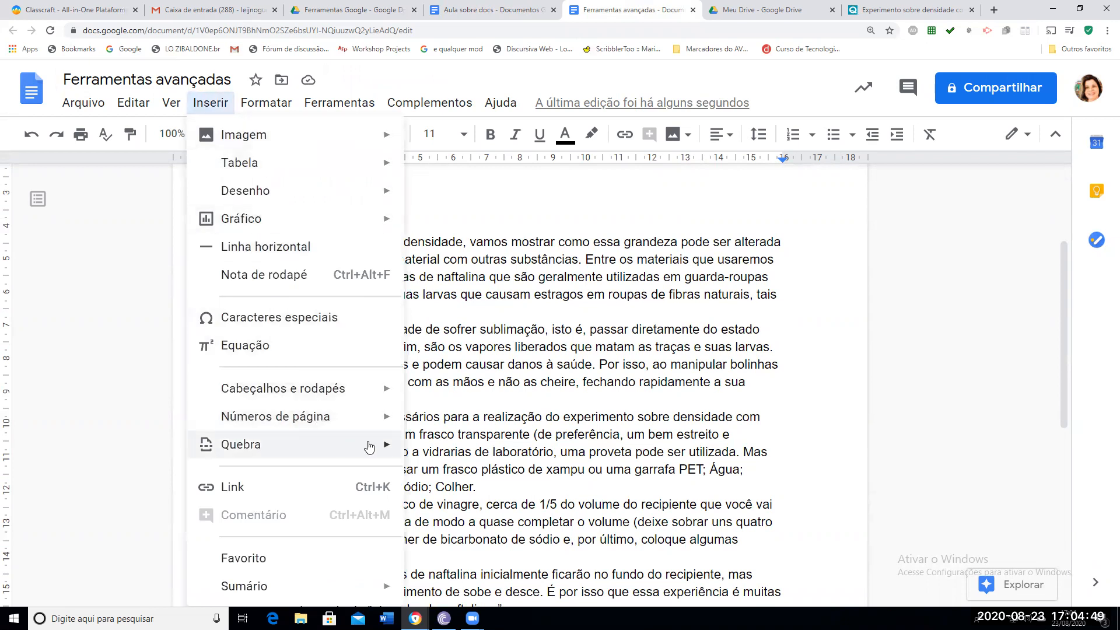
{"action": "mouse_move", "coordinate": [379, 448]}
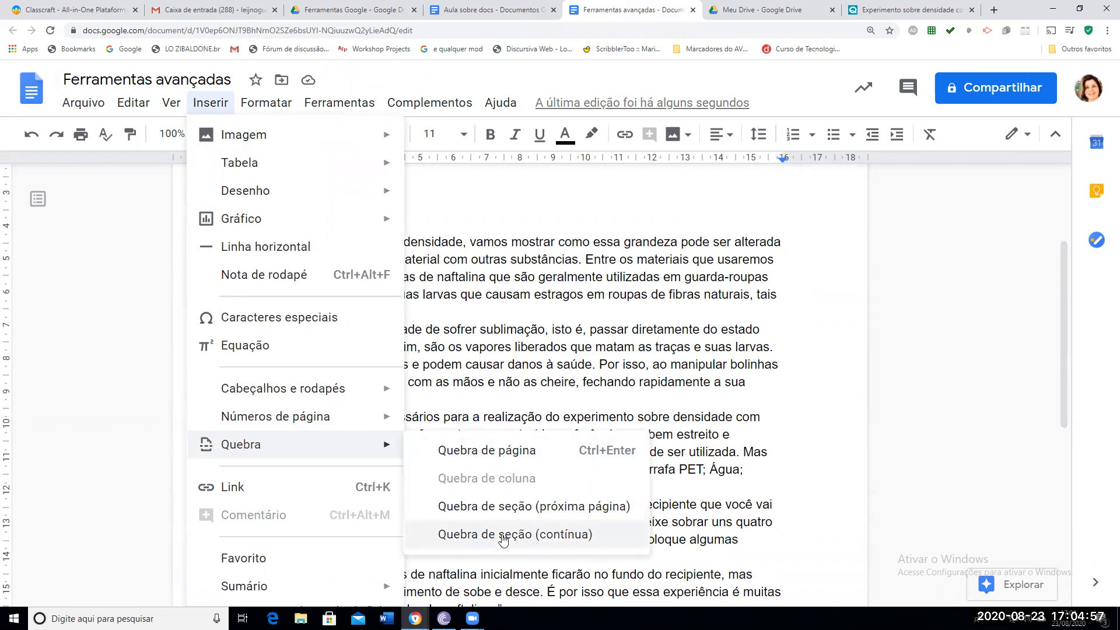
{"action": "left_click", "coordinate": [488, 449]}
{"action": "scroll", "coordinate": [487, 454], "scroll_direction": "down", "scroll_amount": 6}
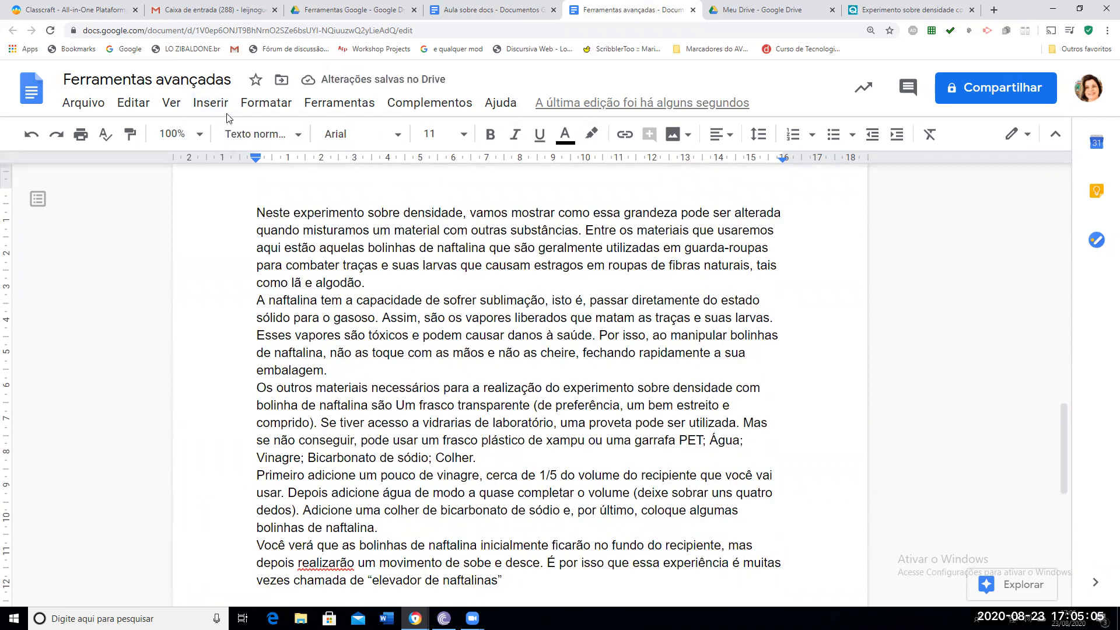
Select the word "densidade" in the first report sentence and open the link settings for it
{"action": "left_click", "coordinate": [211, 103]}
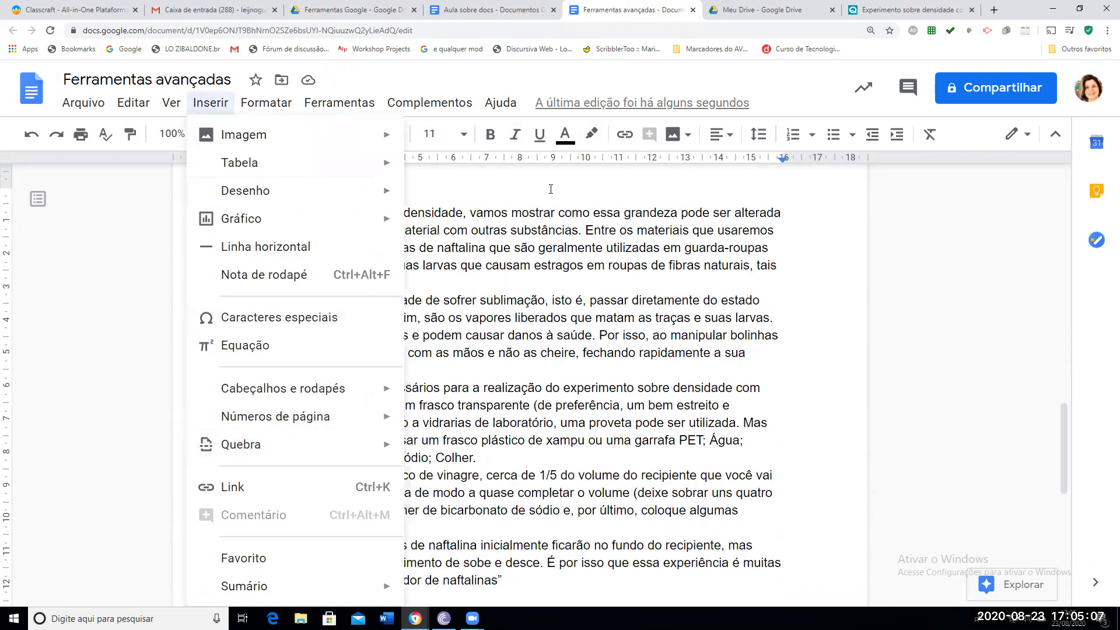
{"action": "left_click", "coordinate": [518, 184]}
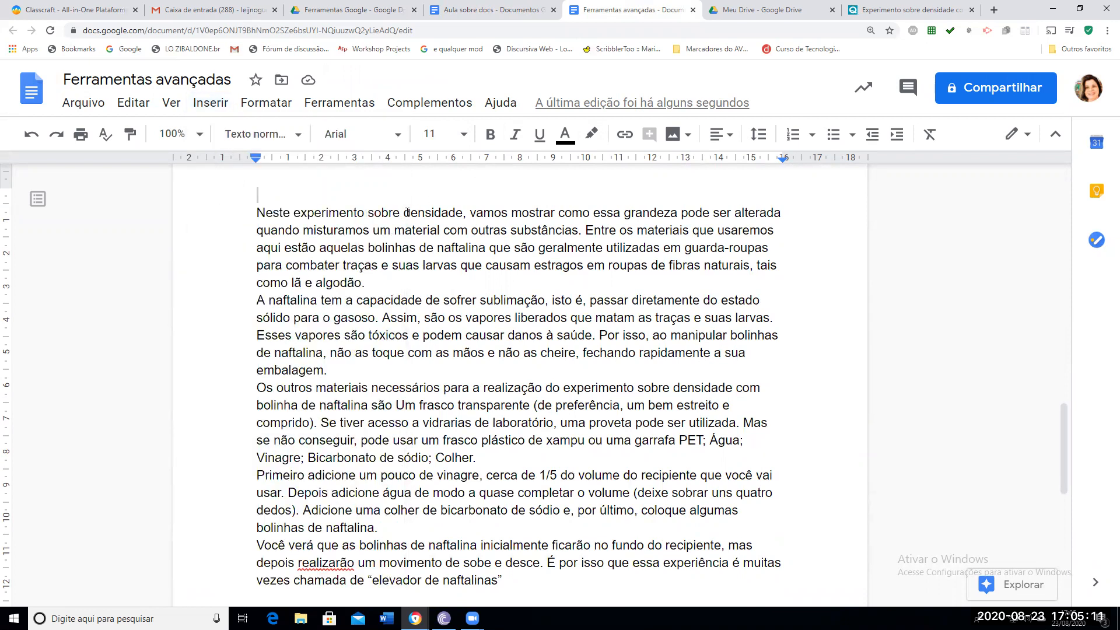
{"action": "left_click_drag", "start_coordinate": [407, 213], "coordinate": [463, 215]}
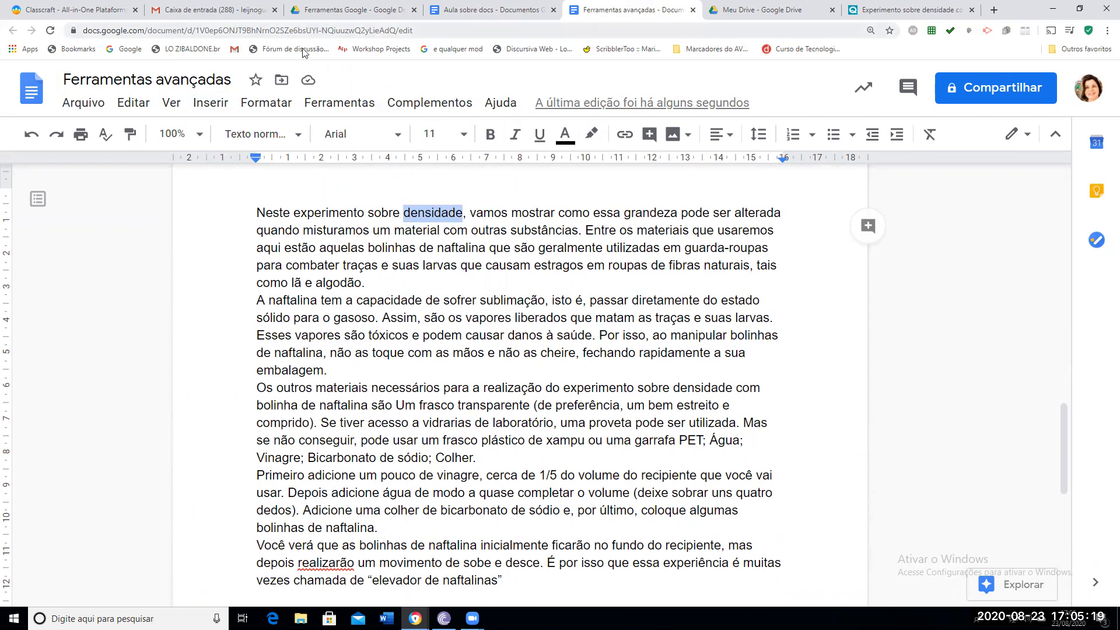
{"action": "left_click", "coordinate": [211, 103]}
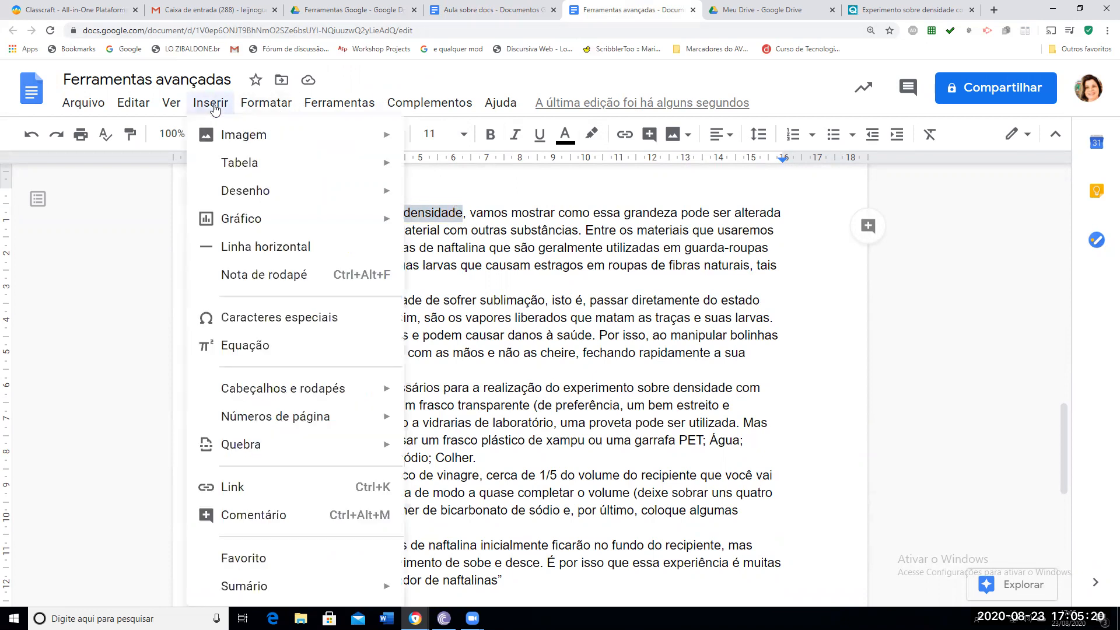
{"action": "left_click", "coordinate": [233, 486]}
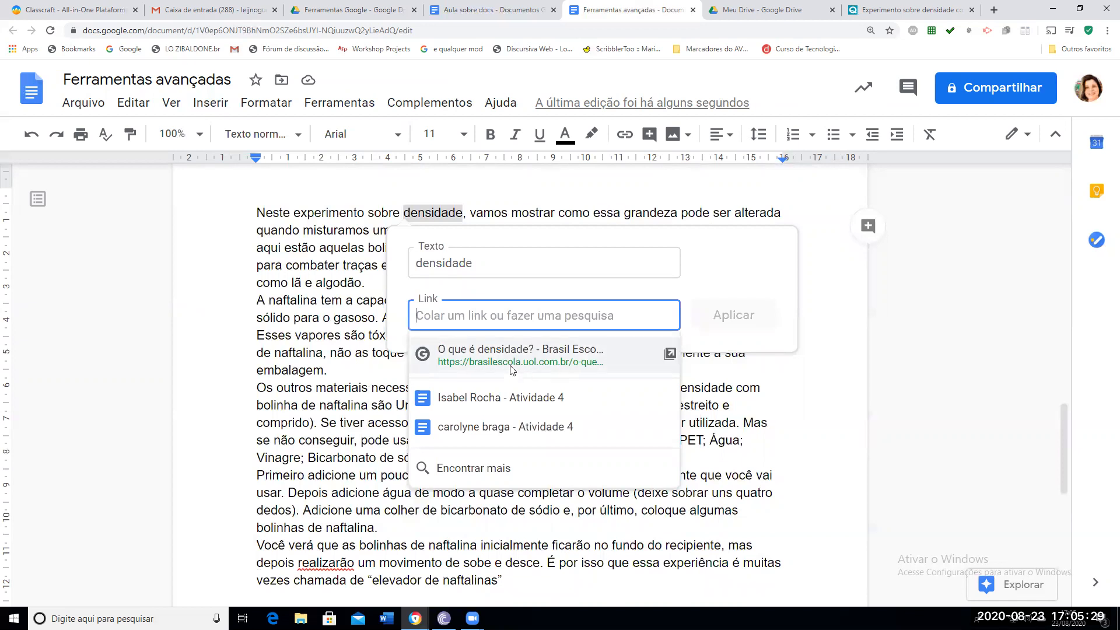
Link "densidade" to the manualdaquimica.com page "Experimento sobre densidade com bolinhas de naftalina", using the address copied from its open browser tab
{"action": "left_click", "coordinate": [910, 9]}
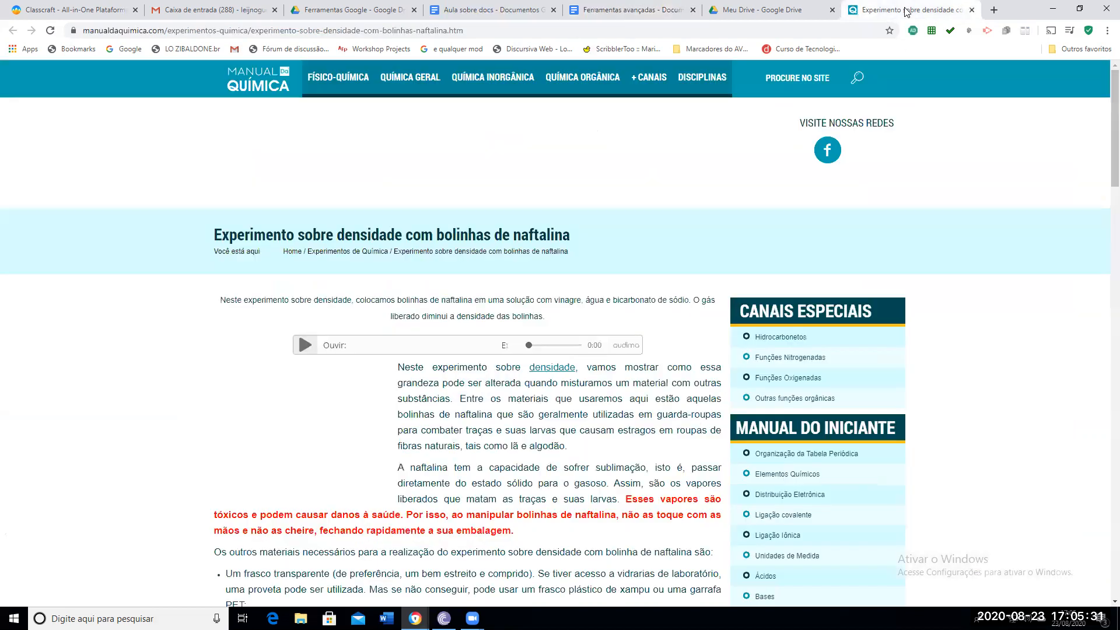
{"action": "key", "text": "ctrl+l"}
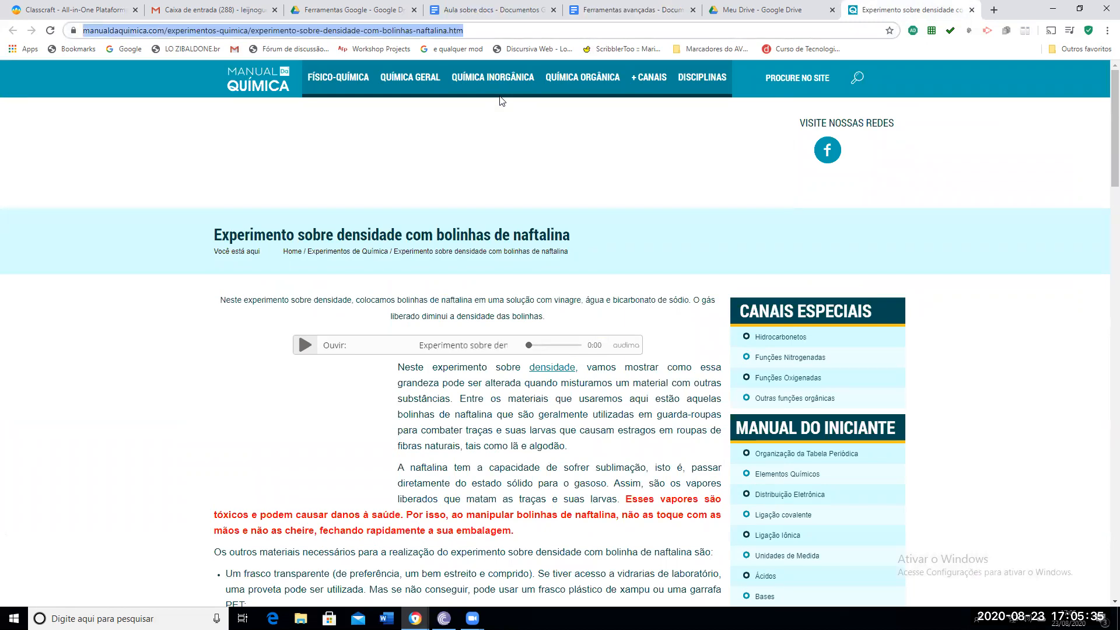
{"action": "left_click", "coordinate": [515, 8]}
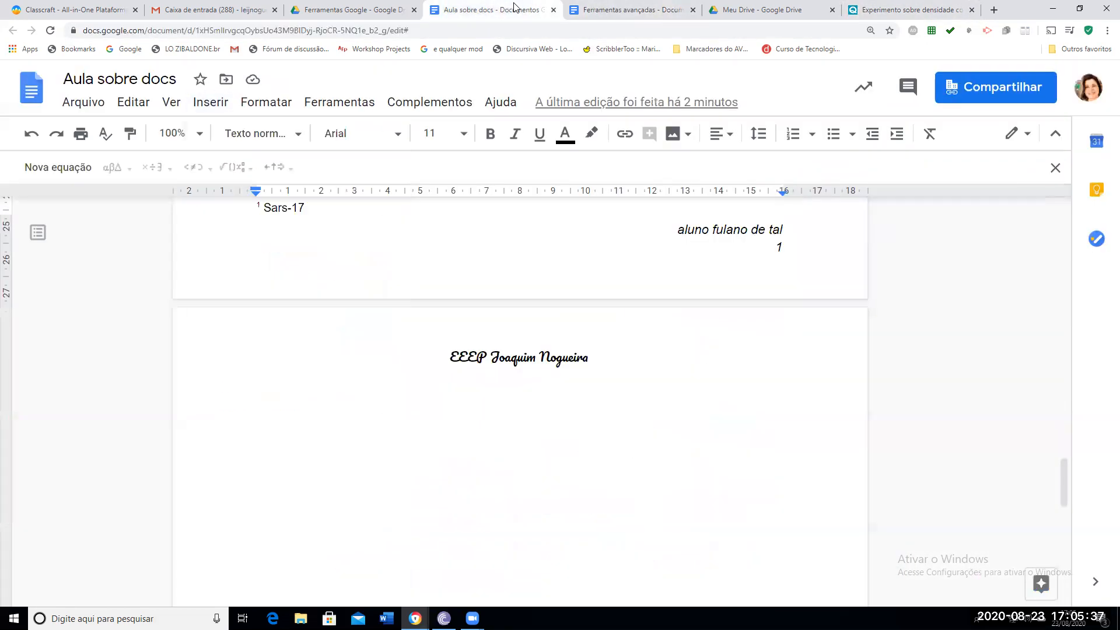
{"action": "left_click", "coordinate": [581, 8]}
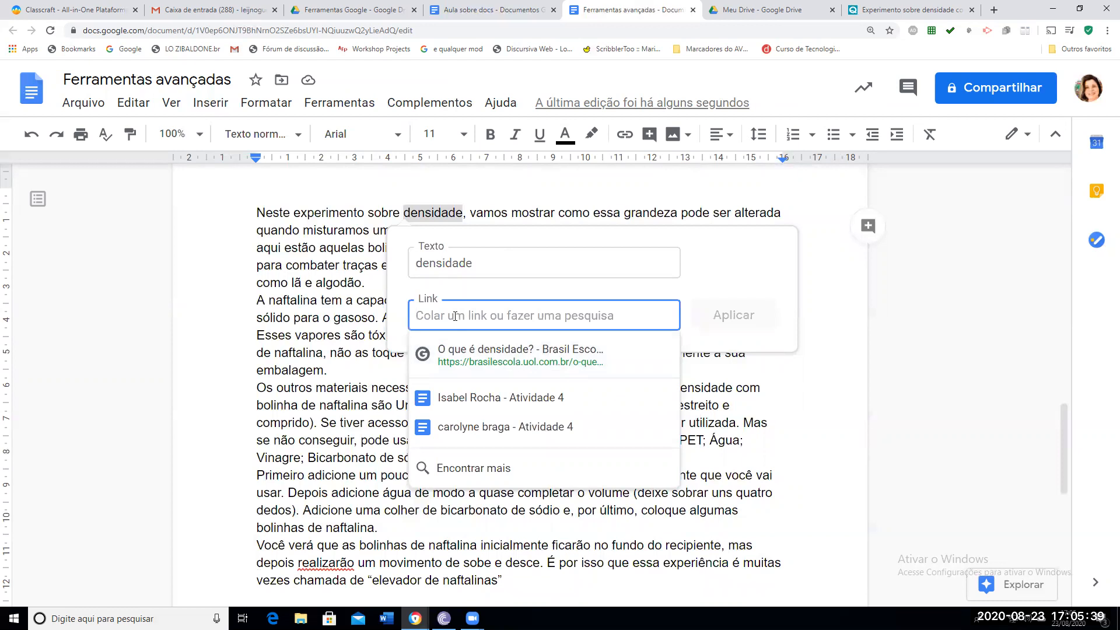
{"action": "key", "text": "ctrl+v"}
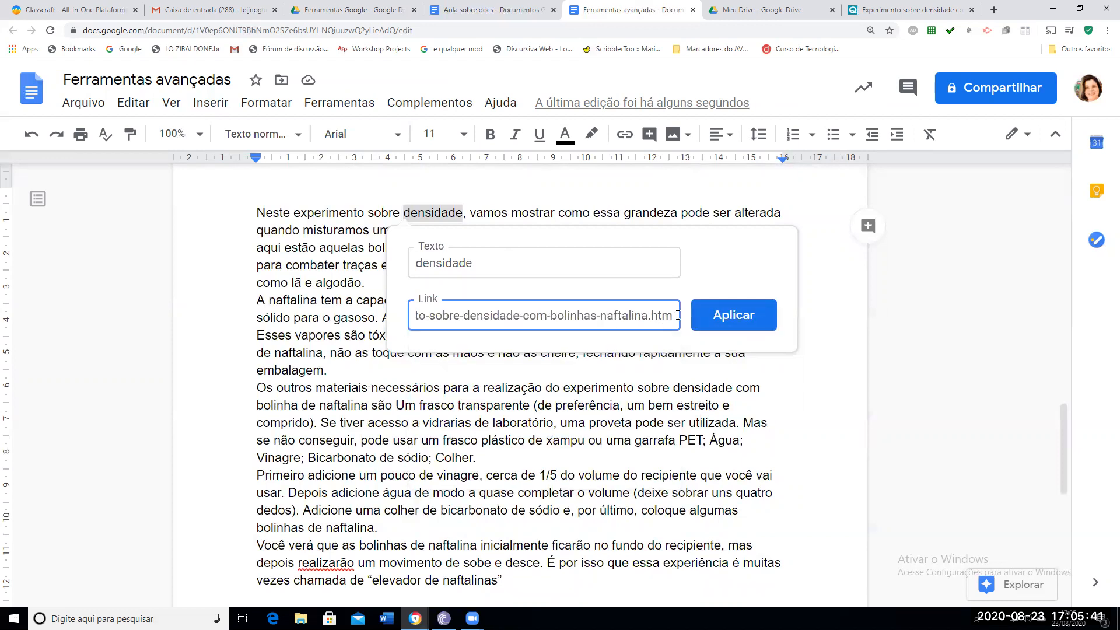
{"action": "left_click", "coordinate": [718, 320]}
{"action": "left_click", "coordinate": [881, 12]}
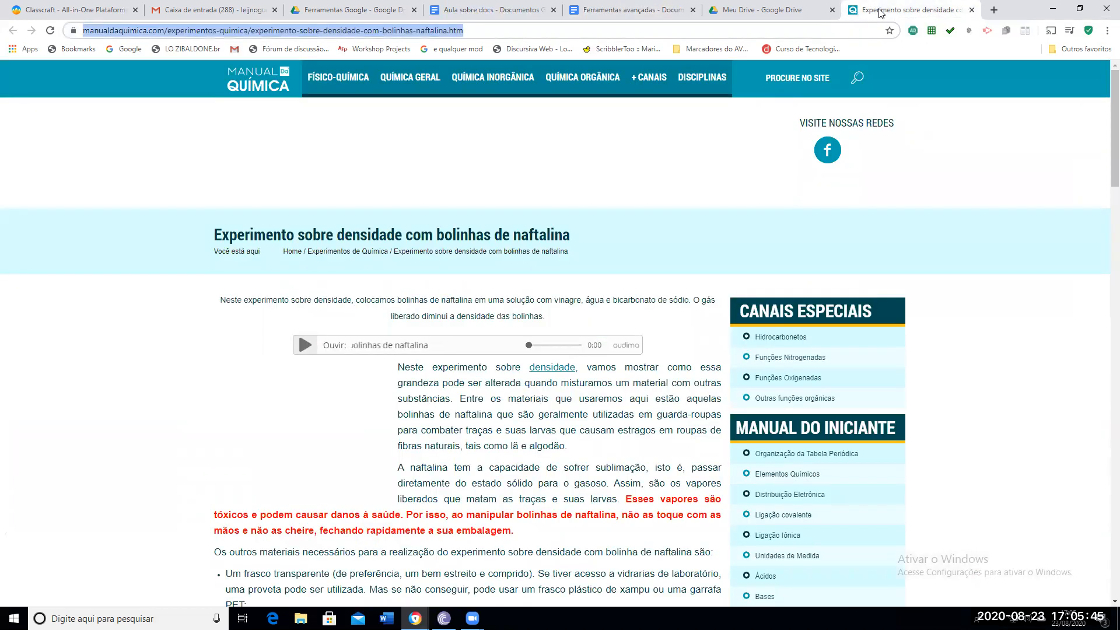
{"action": "left_click", "coordinate": [615, 6]}
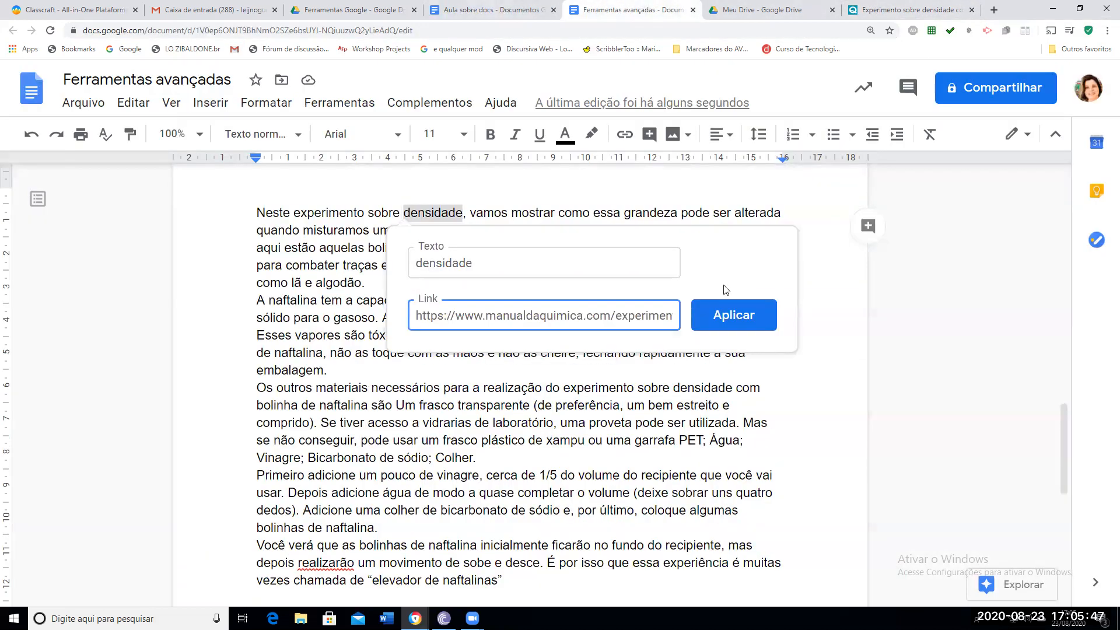
{"action": "left_click", "coordinate": [744, 315]}
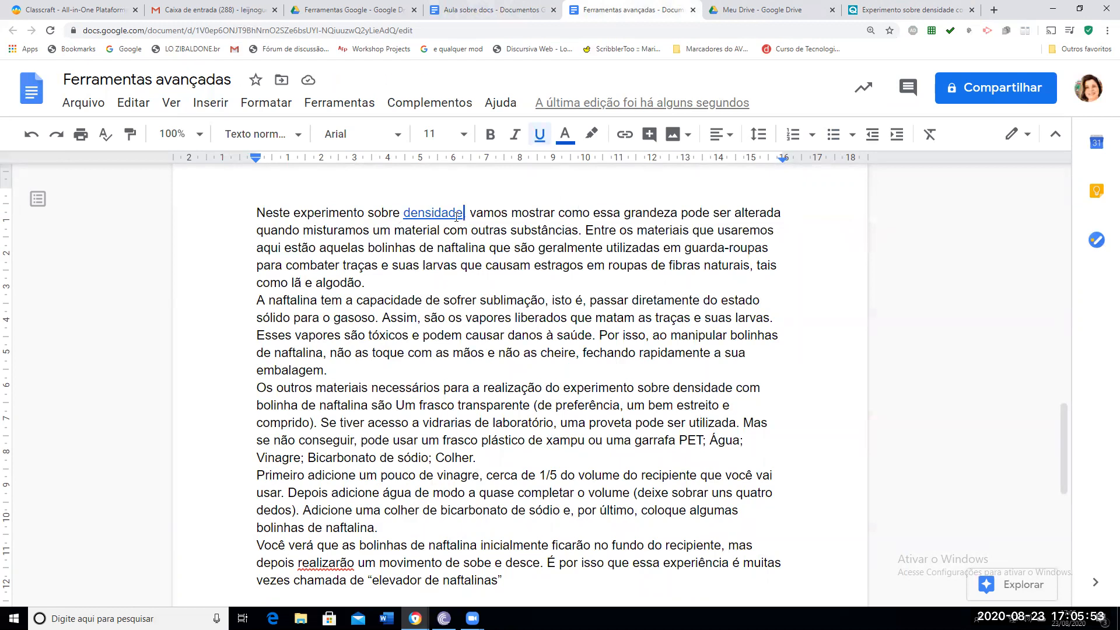
View the preview of the link on "densidade" and return to the blank line above the paragraph
{"action": "scroll", "coordinate": [457, 260], "scroll_direction": "up", "scroll_amount": 2}
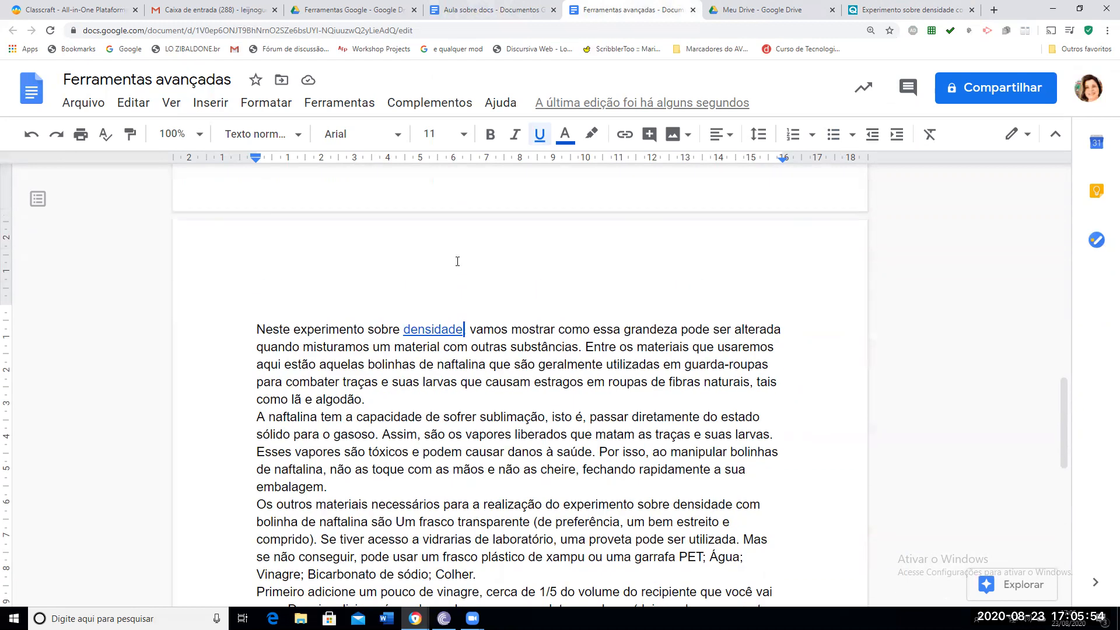
{"action": "left_click", "coordinate": [444, 328]}
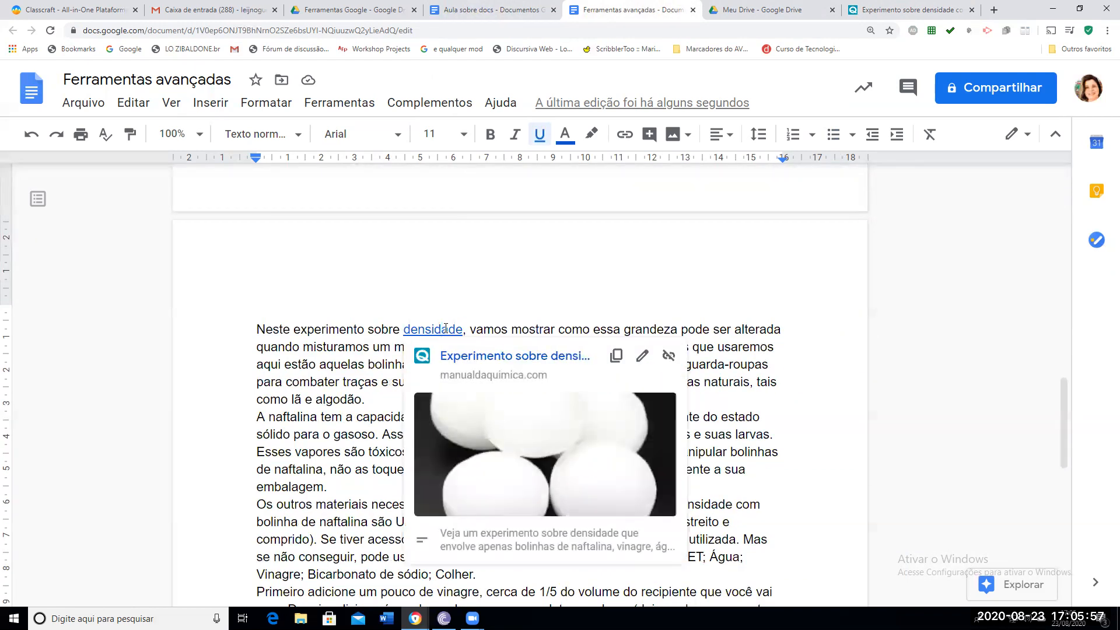
{"action": "left_click", "coordinate": [614, 285]}
Add a bookmark on the blank line above the first report paragraph and delete it
{"action": "left_click", "coordinate": [217, 104]}
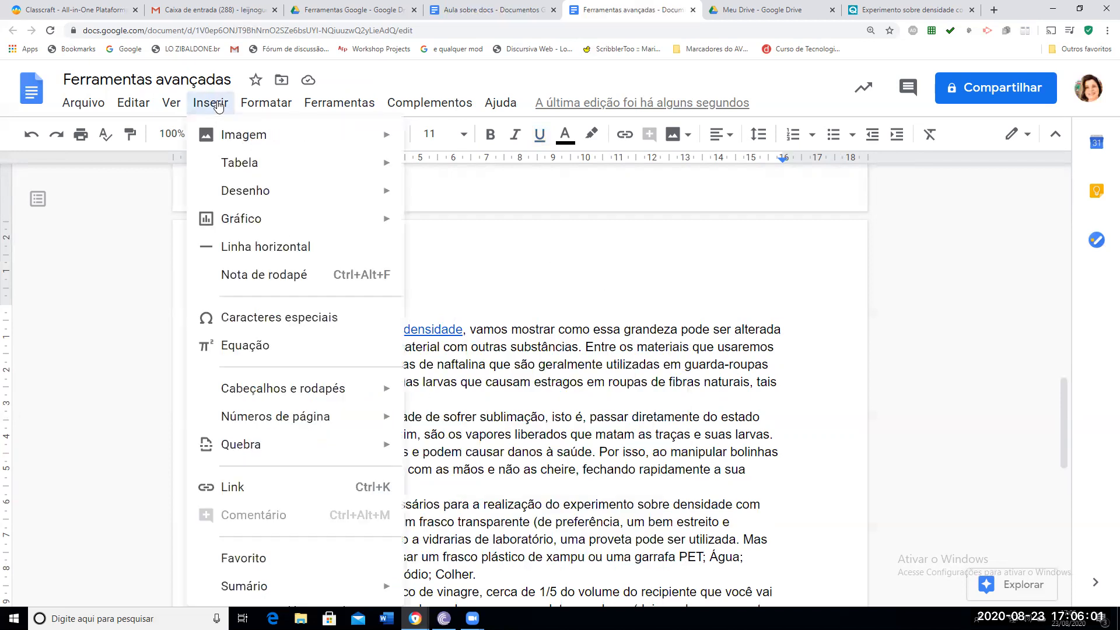
{"action": "mouse_move", "coordinate": [299, 442]}
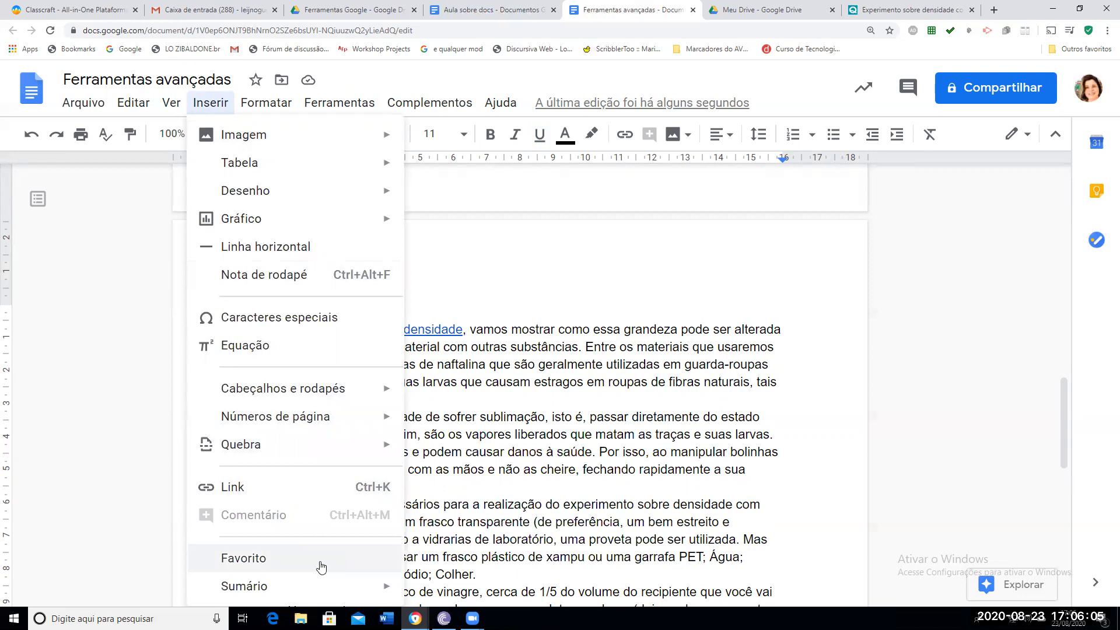
{"action": "left_click", "coordinate": [297, 564]}
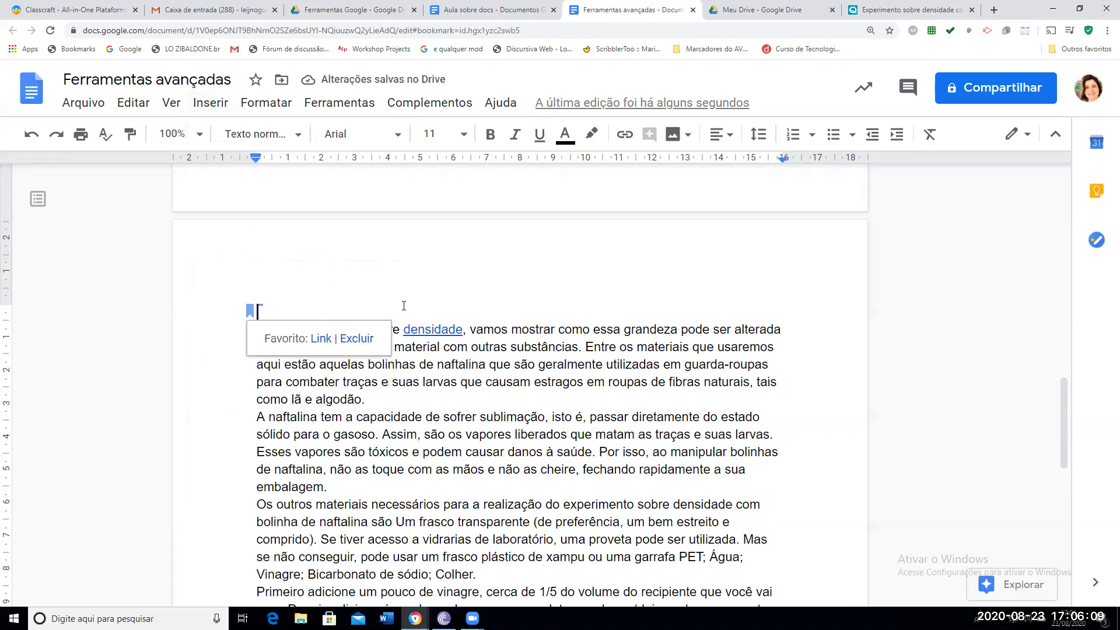
{"action": "left_click", "coordinate": [356, 338]}
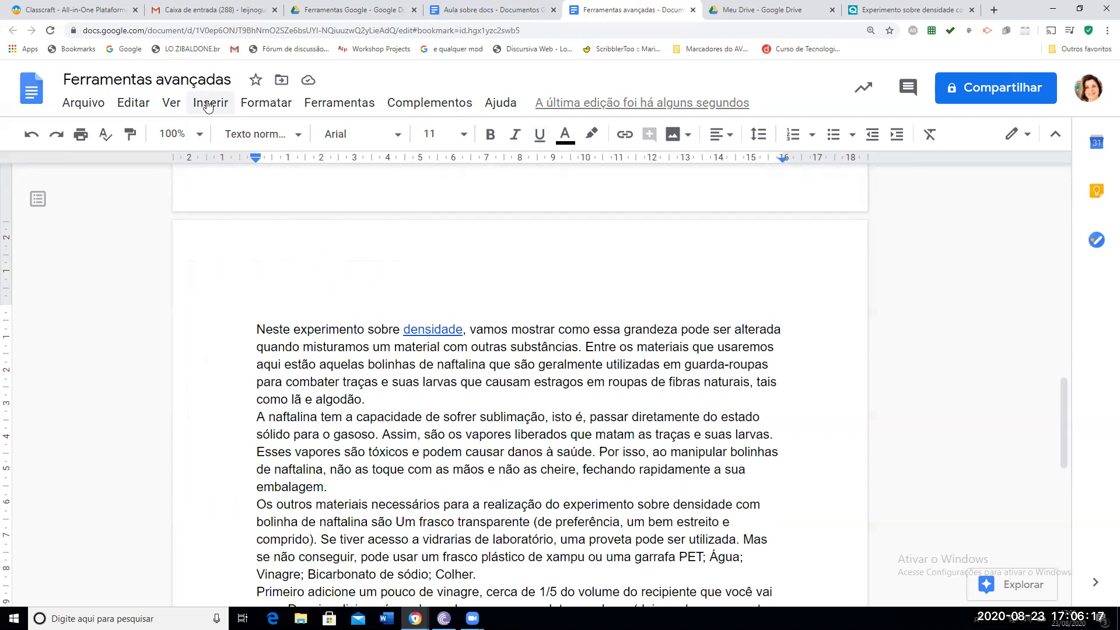
Show the table of contents styles available for the document and close them without inserting one
{"action": "left_click", "coordinate": [208, 105]}
{"action": "mouse_move", "coordinate": [293, 591]}
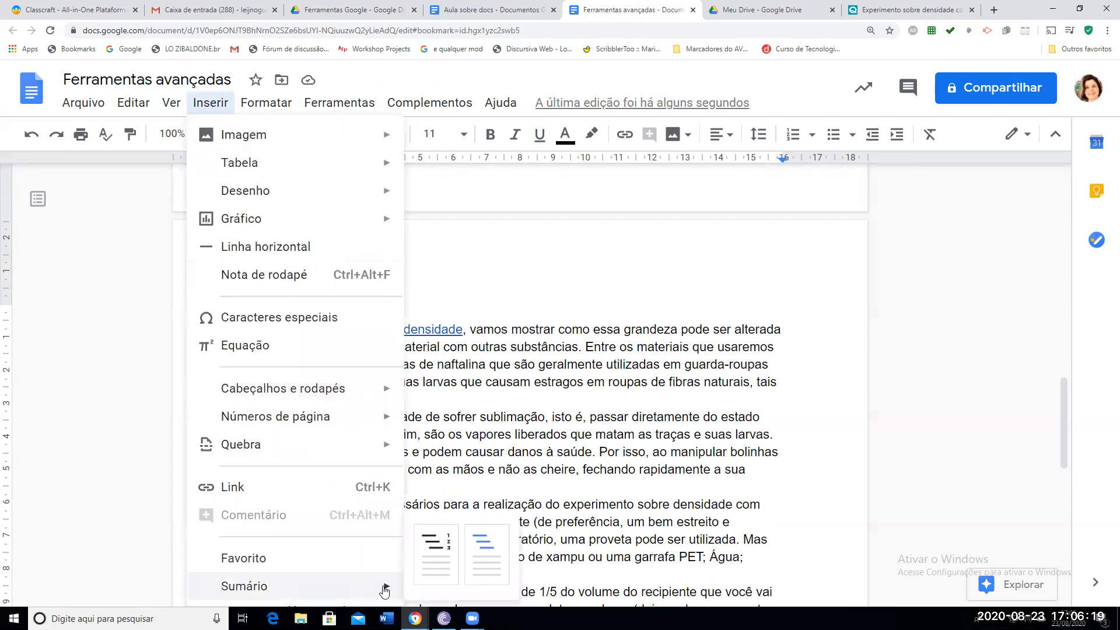
{"action": "left_click", "coordinate": [605, 295]}
Show the formatting options available for the document from its cover page and close them without applying any
{"action": "scroll", "coordinate": [570, 412], "scroll_direction": "up", "scroll_amount": 12}
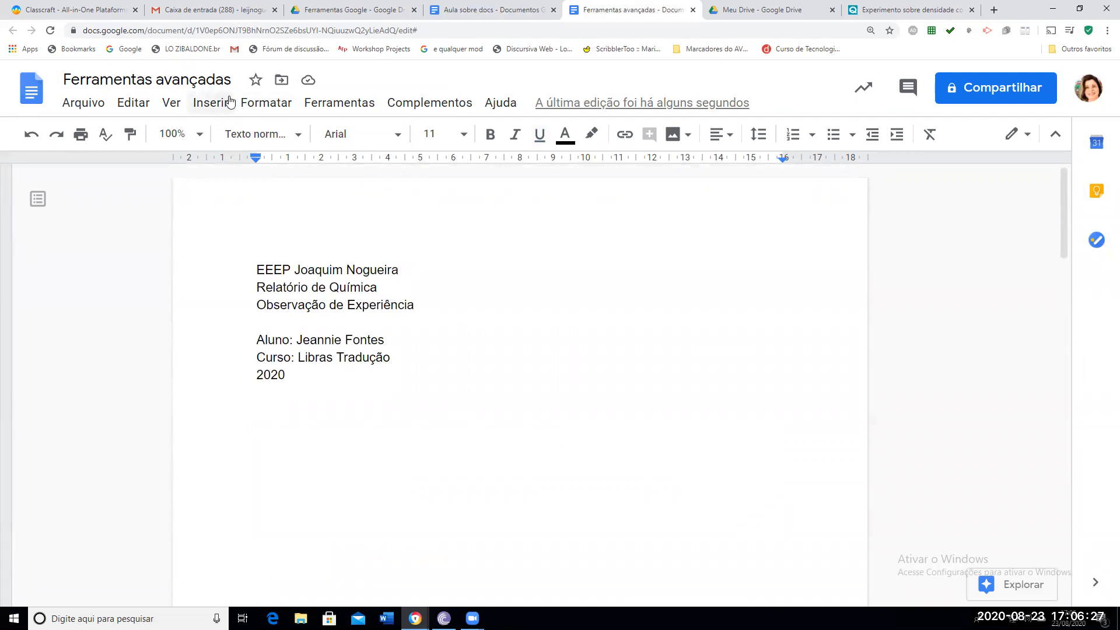
{"action": "left_click", "coordinate": [278, 104]}
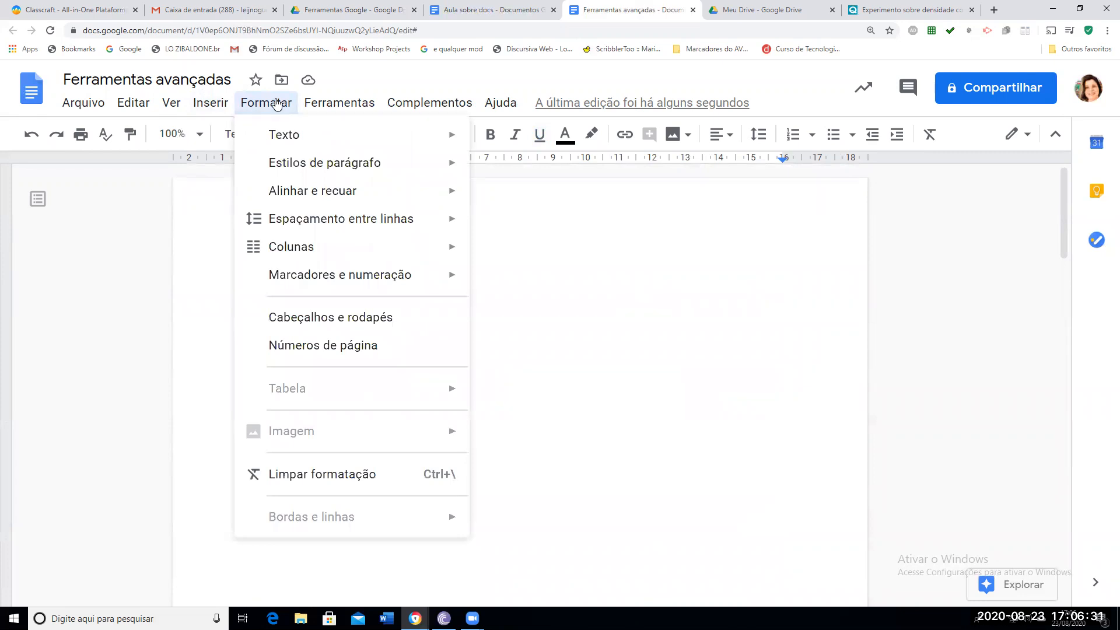
{"action": "left_click", "coordinate": [572, 242]}
Examine the report text alongside its source article "Experimento sobre densidade com bolinhas de naftalina" on manualdaquimica.com, ending at the report's first paragraph
{"action": "scroll", "coordinate": [572, 242], "scroll_direction": "down", "scroll_amount": 8}
{"action": "scroll", "coordinate": [572, 242], "scroll_direction": "down", "scroll_amount": 6}
{"action": "scroll", "coordinate": [314, 352], "scroll_direction": "down", "scroll_amount": 2}
{"action": "scroll", "coordinate": [314, 352], "scroll_direction": "up", "scroll_amount": 2}
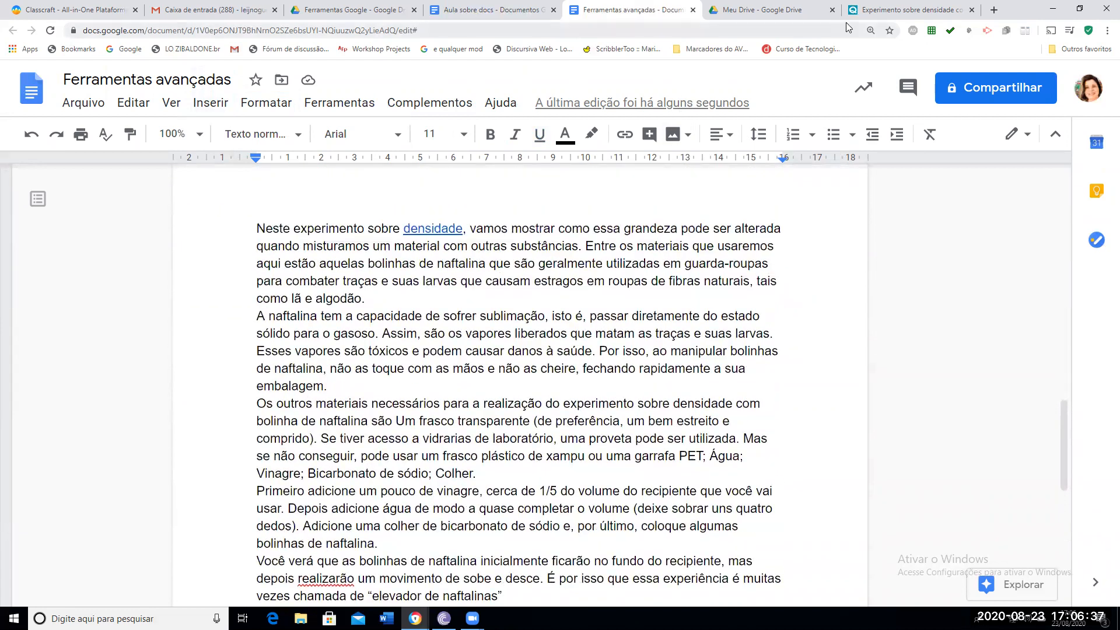
{"action": "left_click", "coordinate": [897, 12]}
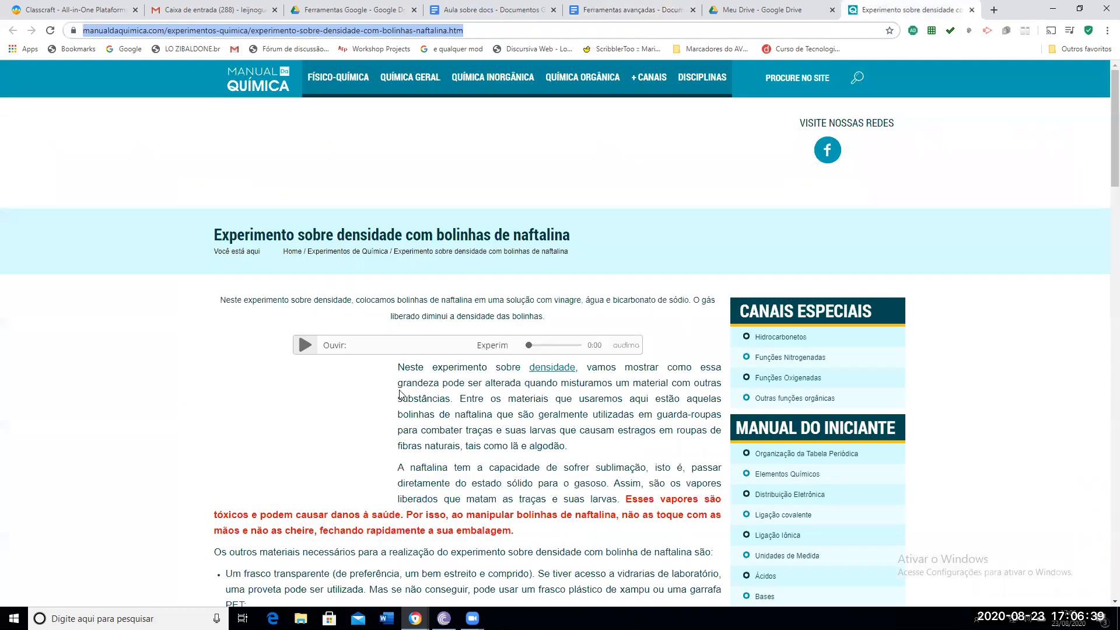
{"action": "scroll", "coordinate": [379, 467], "scroll_direction": "down", "scroll_amount": 3}
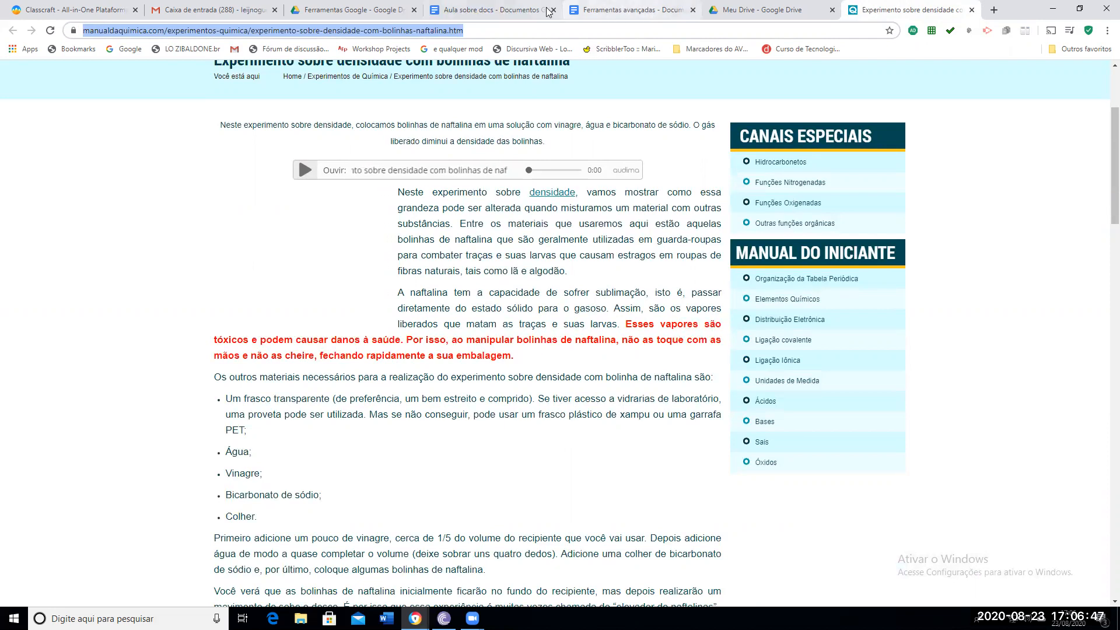
{"action": "left_click", "coordinate": [619, 8]}
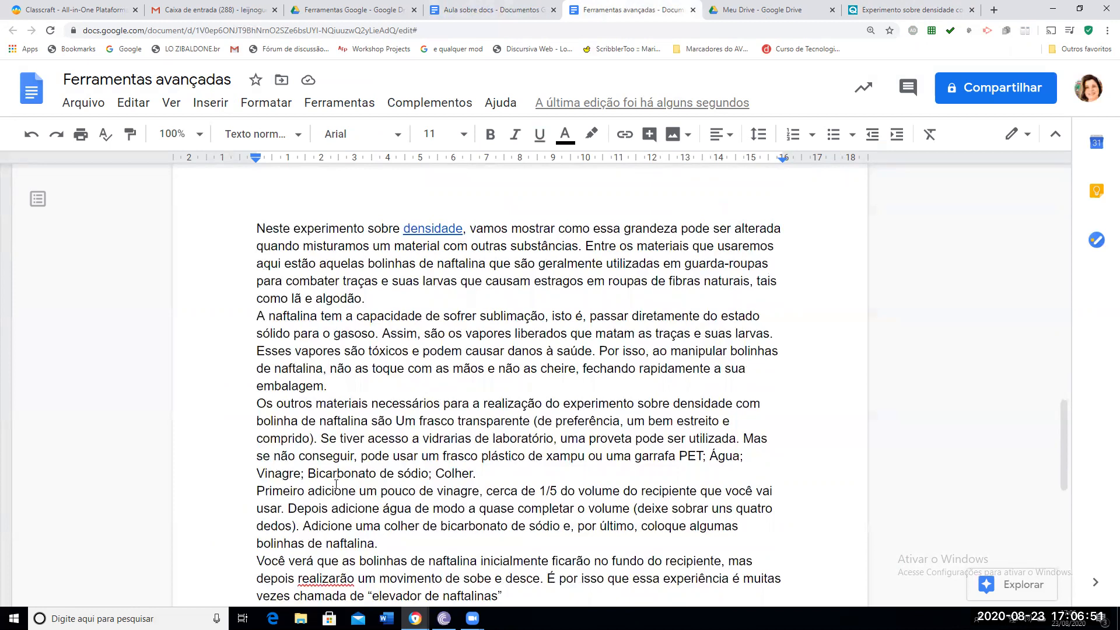
{"action": "scroll", "coordinate": [336, 484], "scroll_direction": "down", "scroll_amount": 4}
{"action": "scroll", "coordinate": [336, 484], "scroll_direction": "up", "scroll_amount": 3}
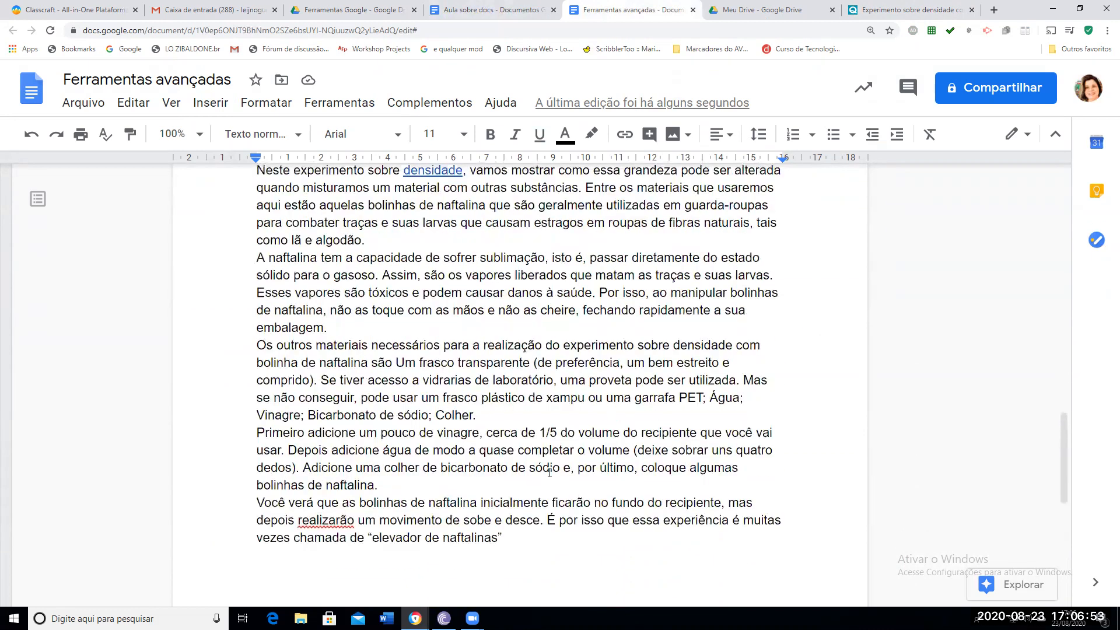
{"action": "scroll", "coordinate": [549, 472], "scroll_direction": "up", "scroll_amount": 2}
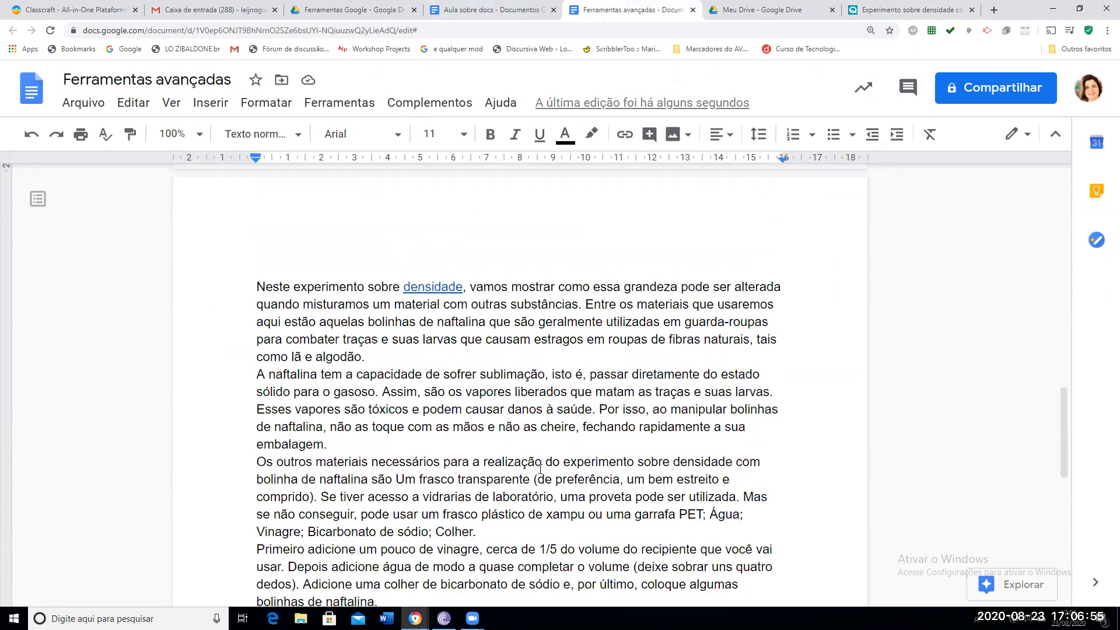
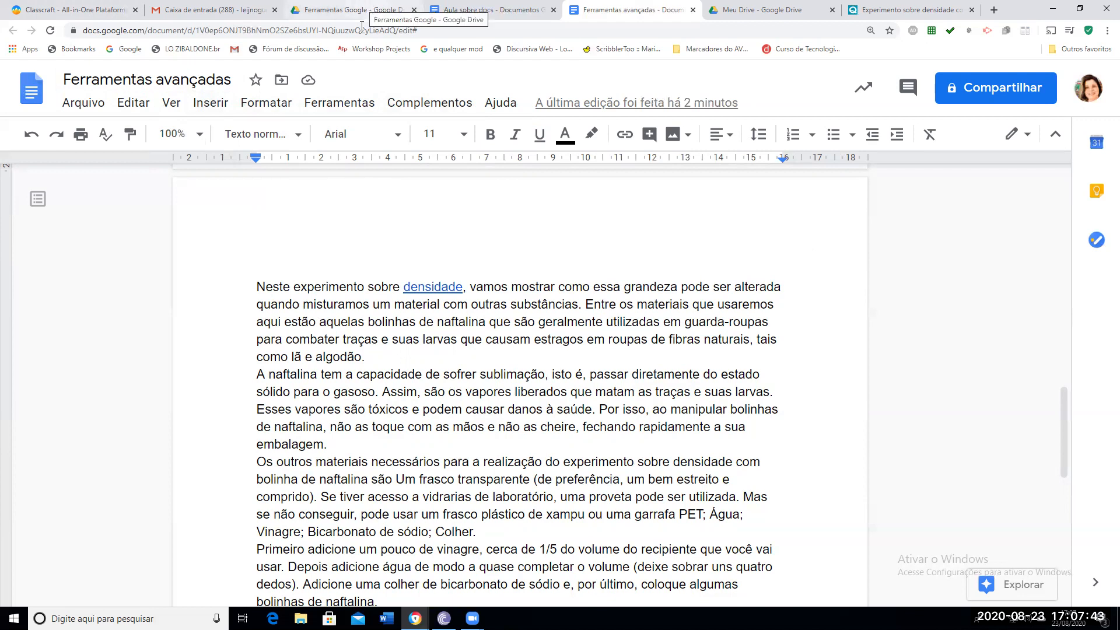
{"action": "left_click", "coordinate": [272, 107]}
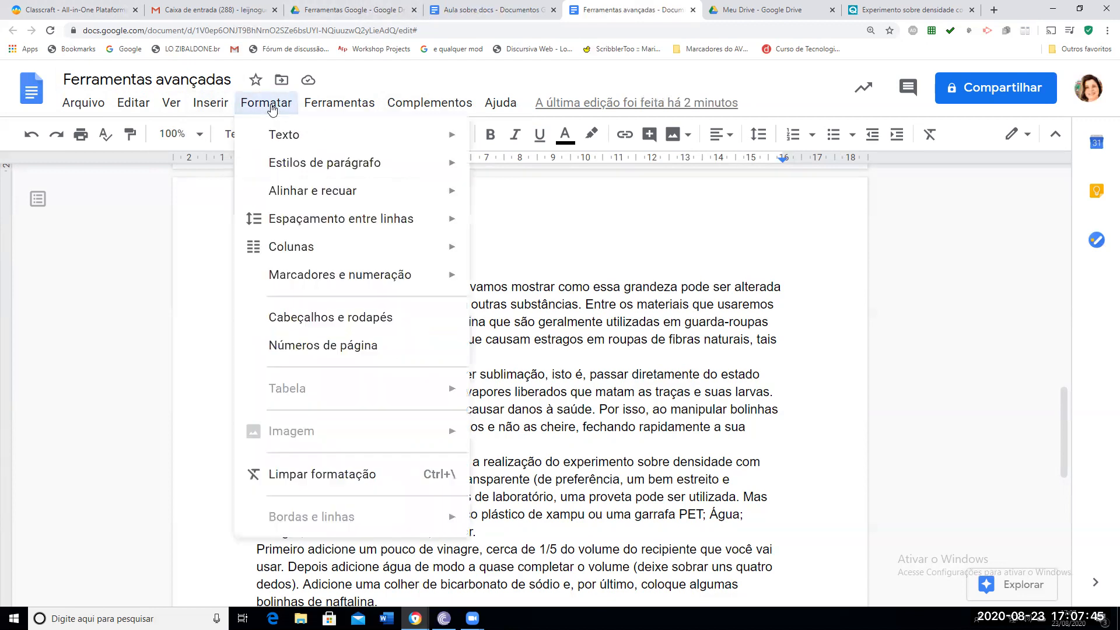
{"action": "mouse_move", "coordinate": [302, 140]}
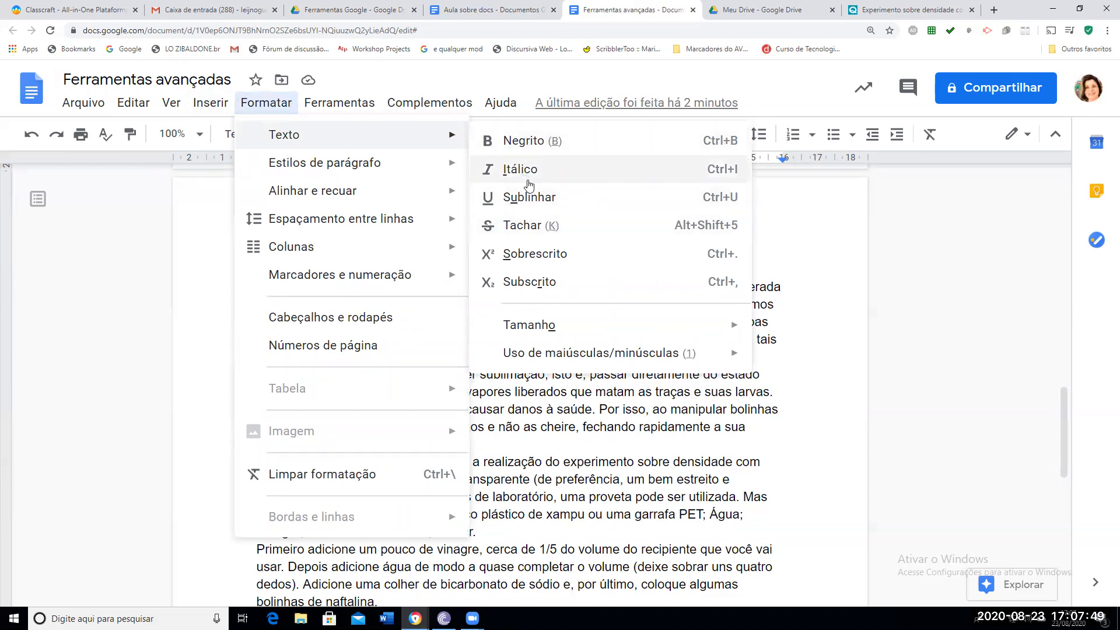
{"action": "key", "text": "Escape"}
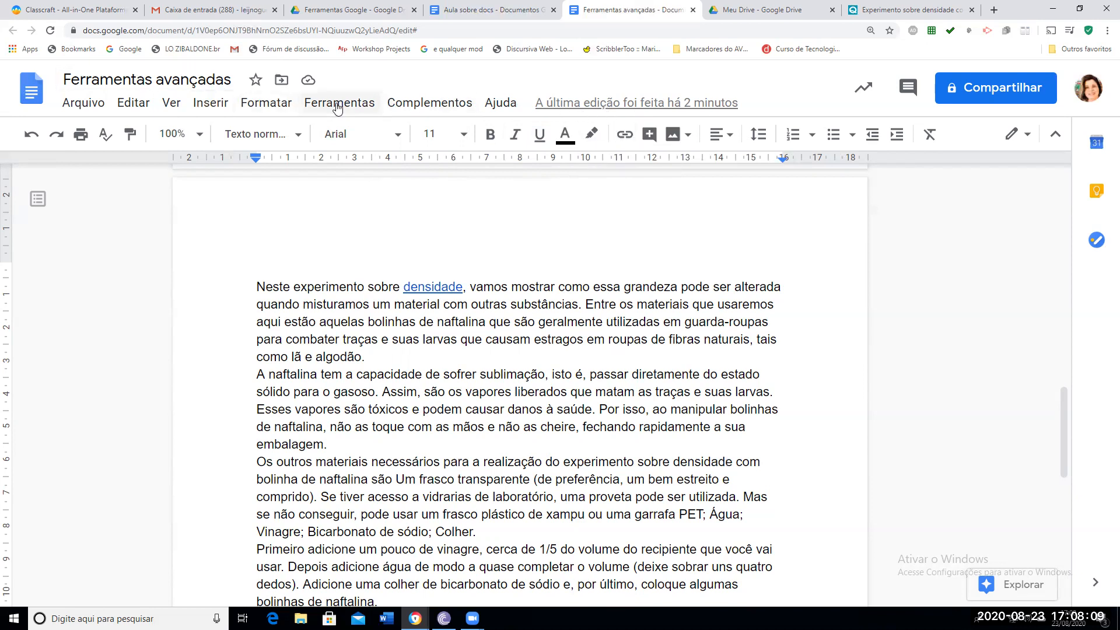
{"action": "left_click", "coordinate": [254, 105]}
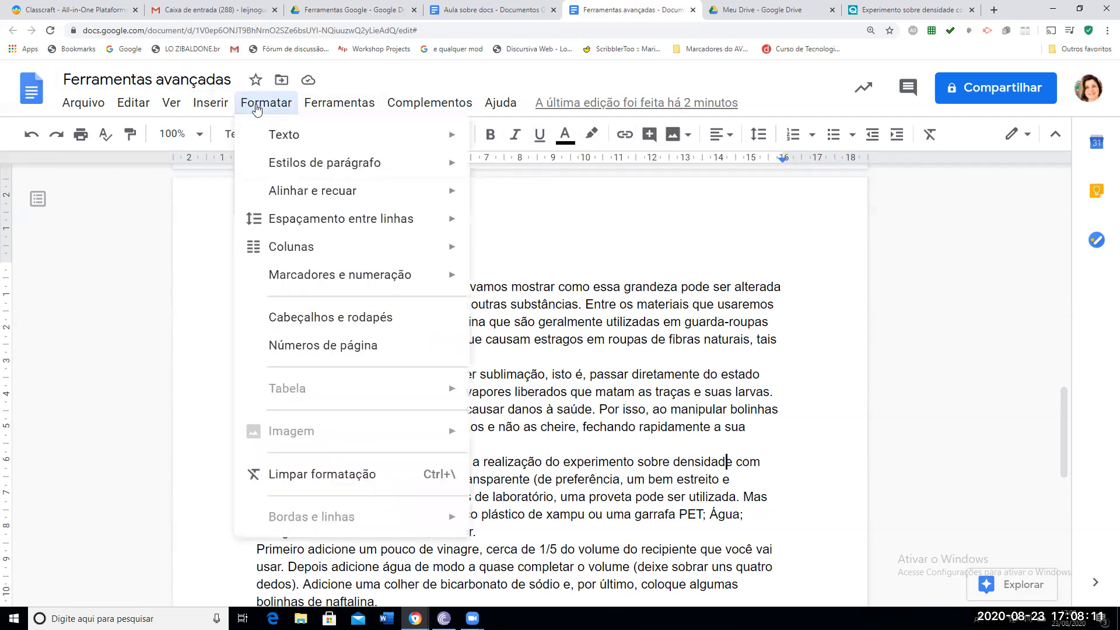
{"action": "mouse_move", "coordinate": [318, 167]}
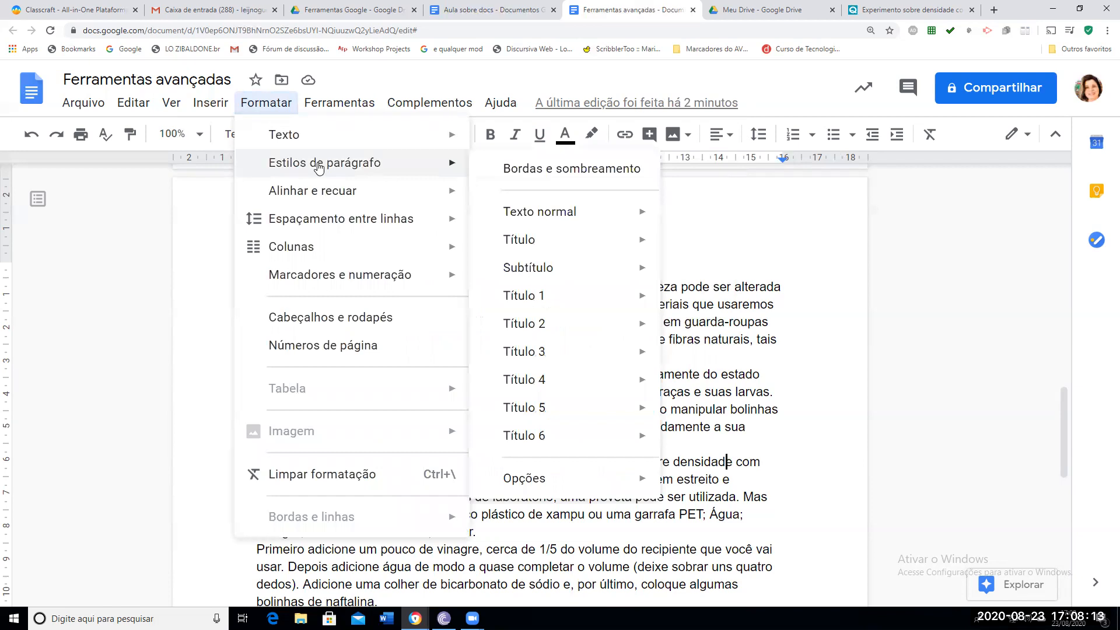
Add the heading text "Densidade" on the empty line above the paragraph beginning "Neste experimento"
{"action": "left_click", "coordinate": [678, 245]}
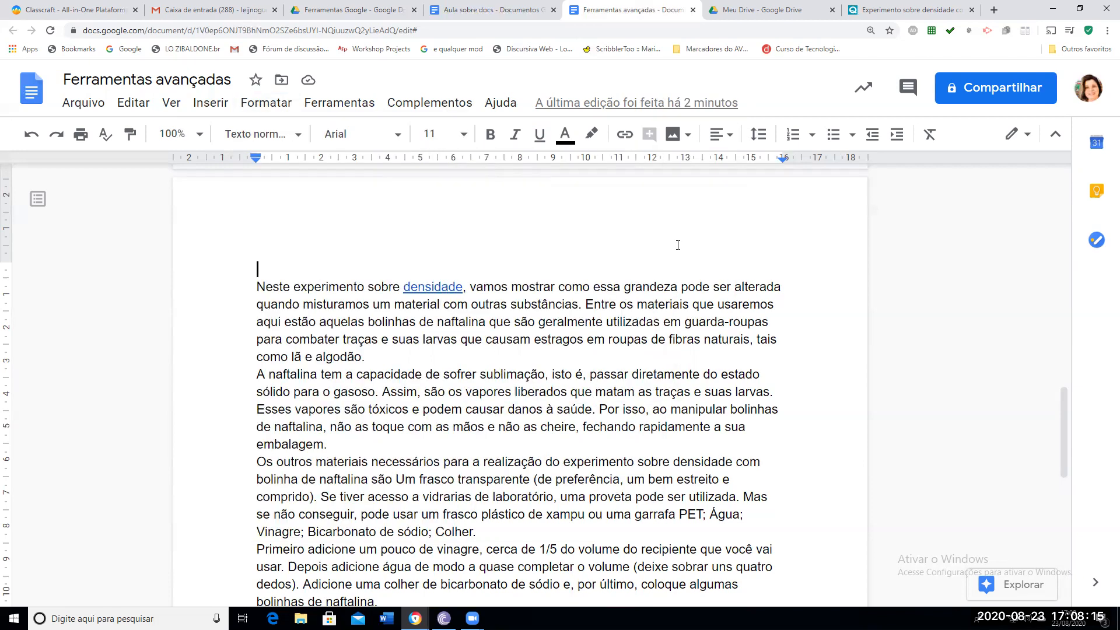
{"action": "type", "text": "De"}
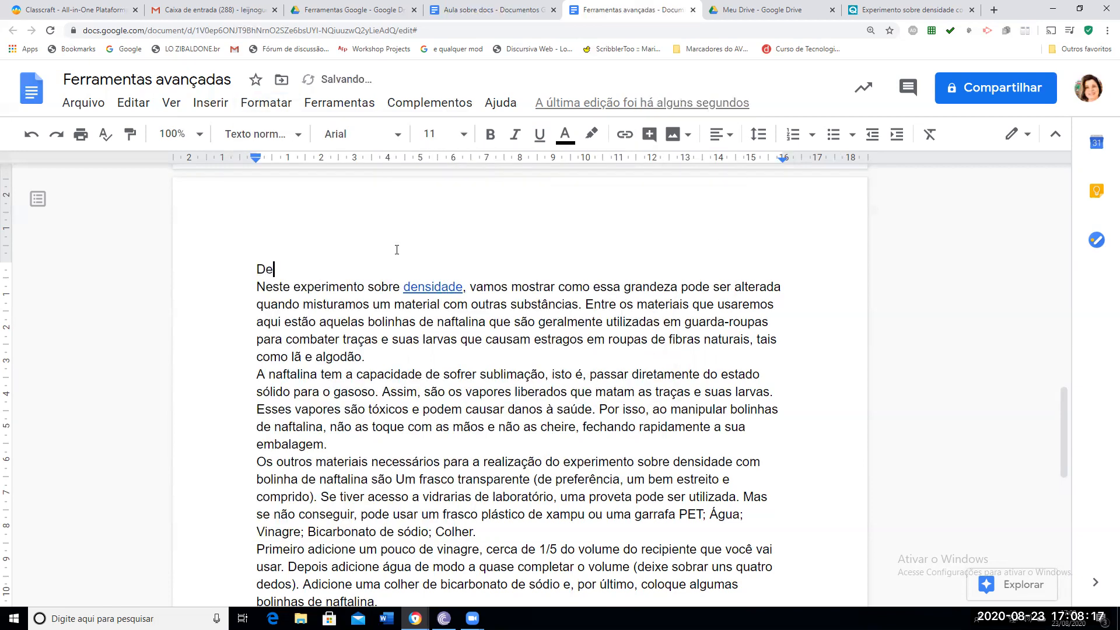
{"action": "type", "text": "nsidade"}
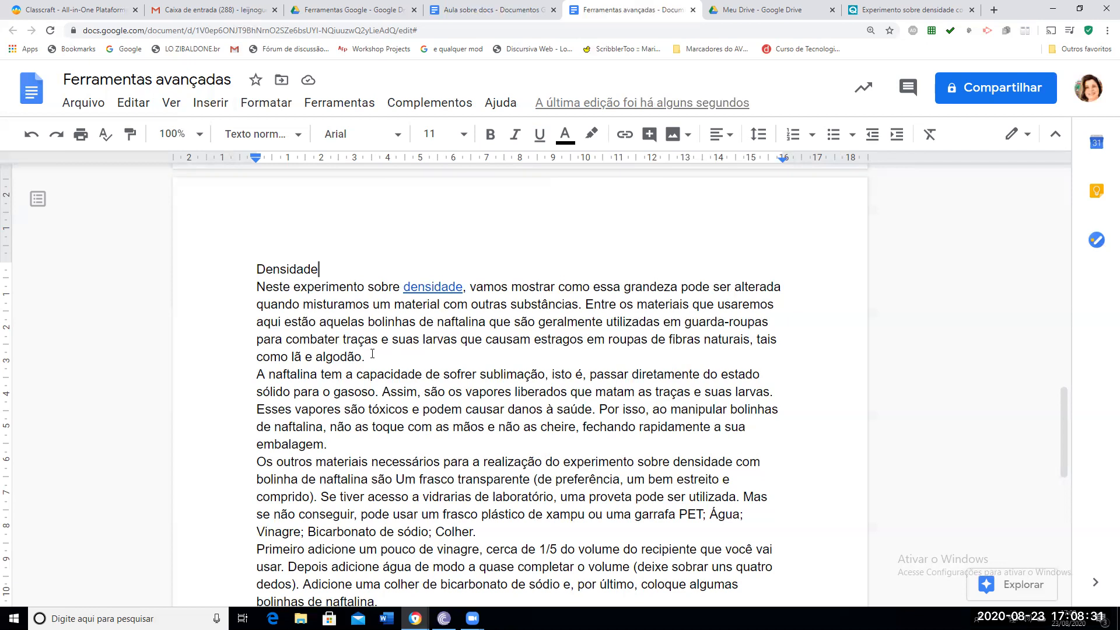
Apply the Título paragraph style to the "Densidade" line
{"action": "left_click_drag", "start_coordinate": [321, 269], "coordinate": [255, 270]}
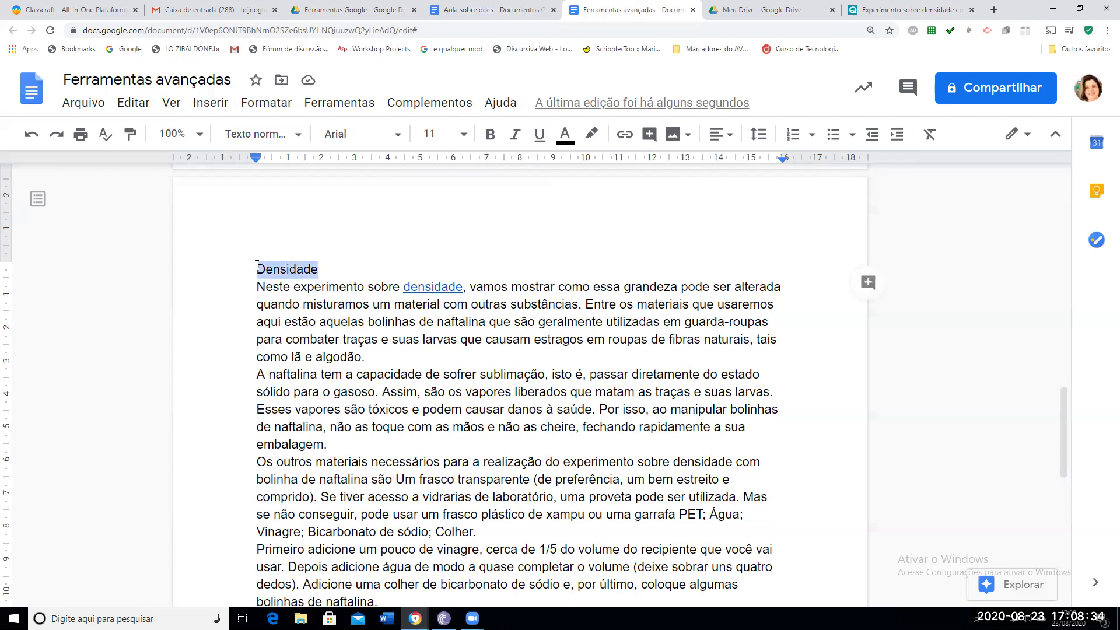
{"action": "left_click", "coordinate": [298, 138]}
{"action": "mouse_move", "coordinate": [304, 226]}
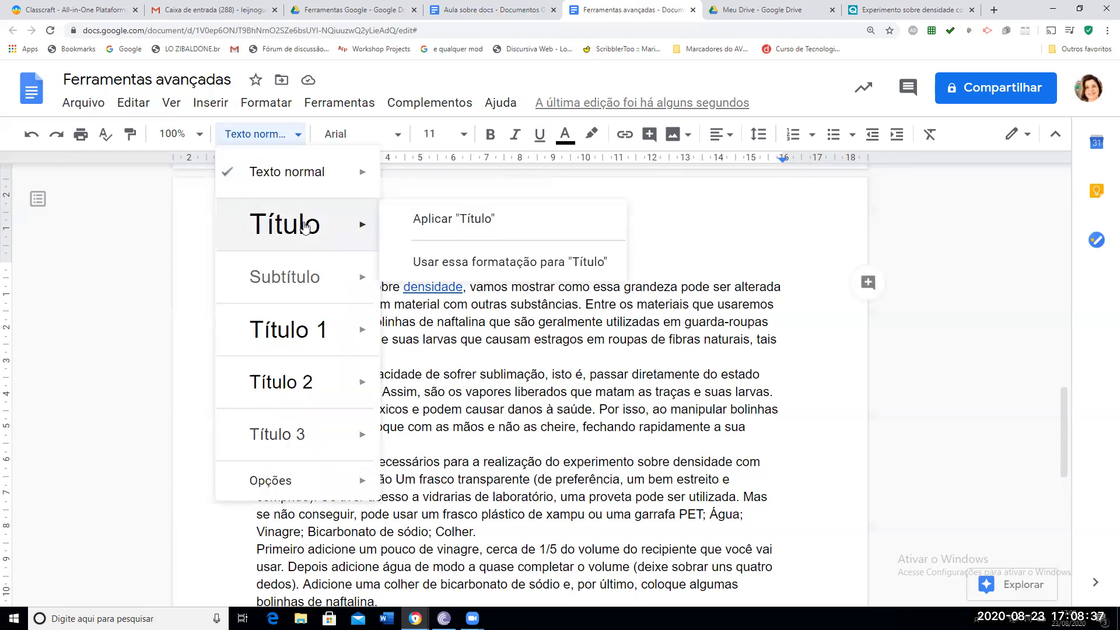
{"action": "left_click", "coordinate": [438, 220]}
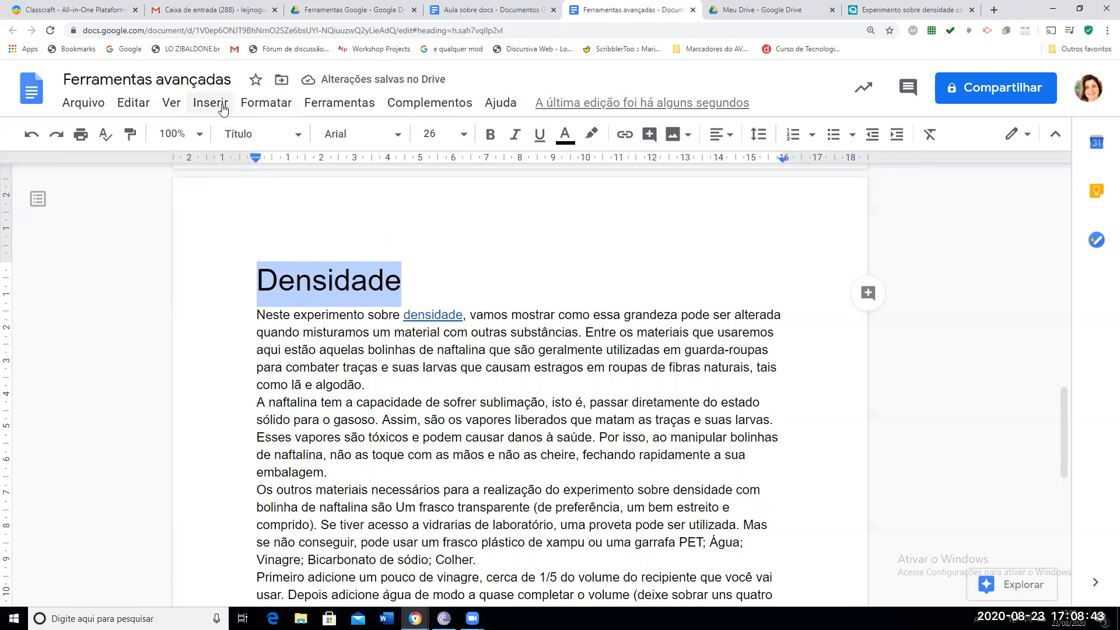
{"action": "left_click", "coordinate": [267, 109]}
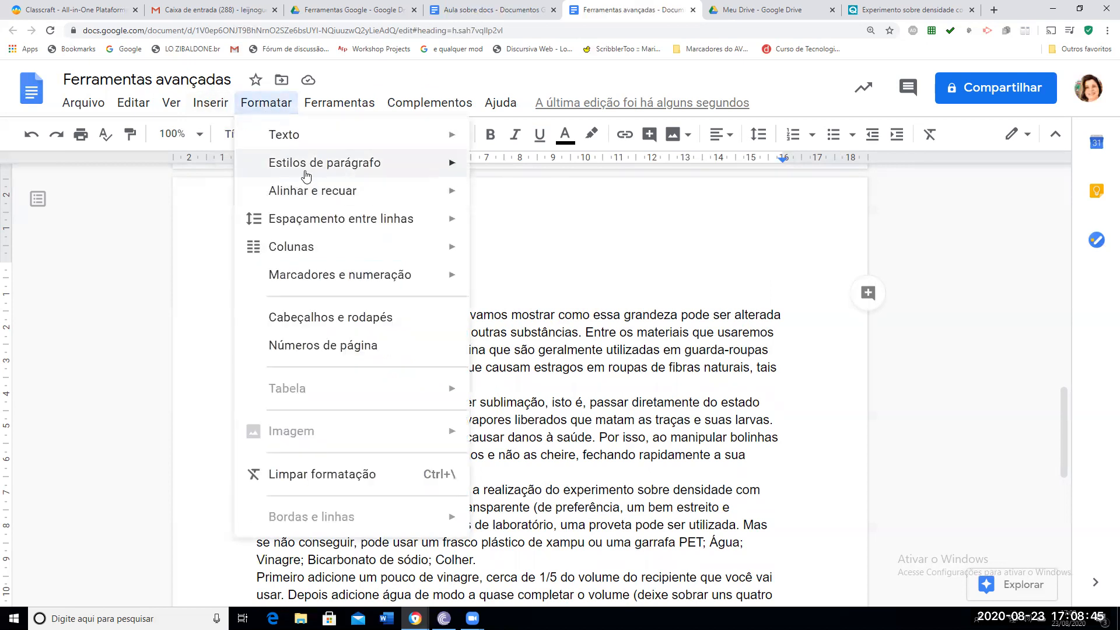
{"action": "mouse_move", "coordinate": [342, 173]}
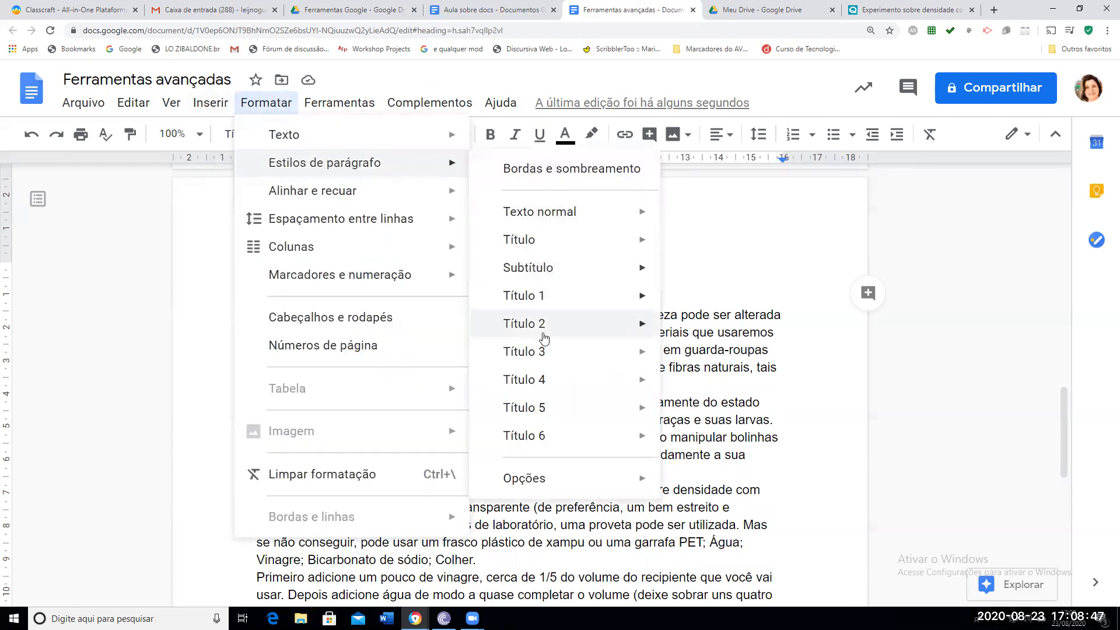
{"action": "left_click", "coordinate": [519, 265]}
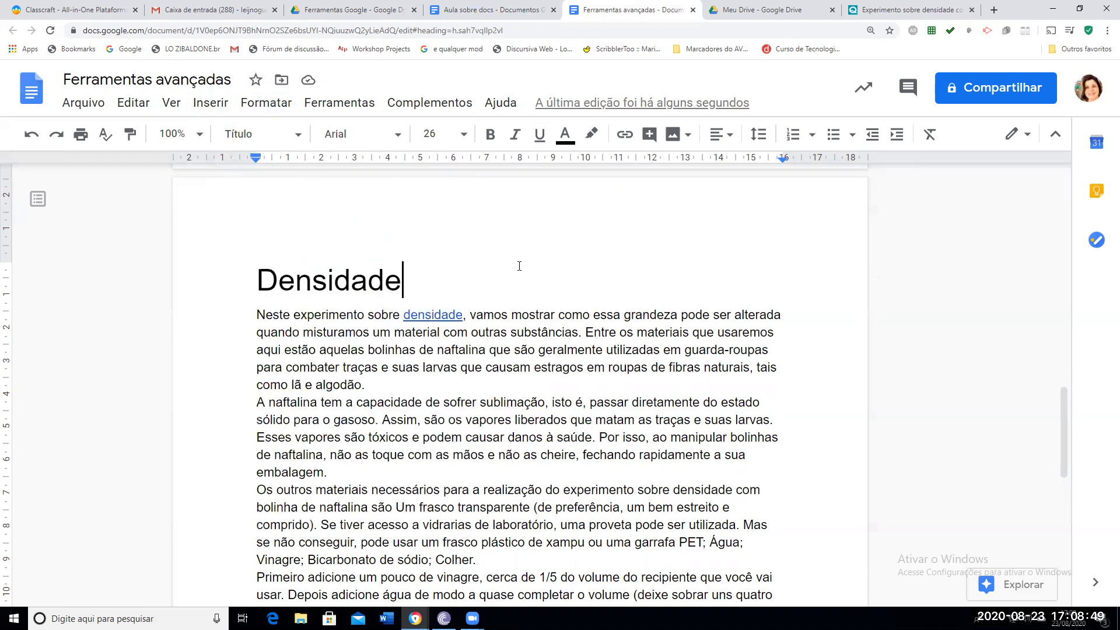
{"action": "key", "text": "BackSpace"}
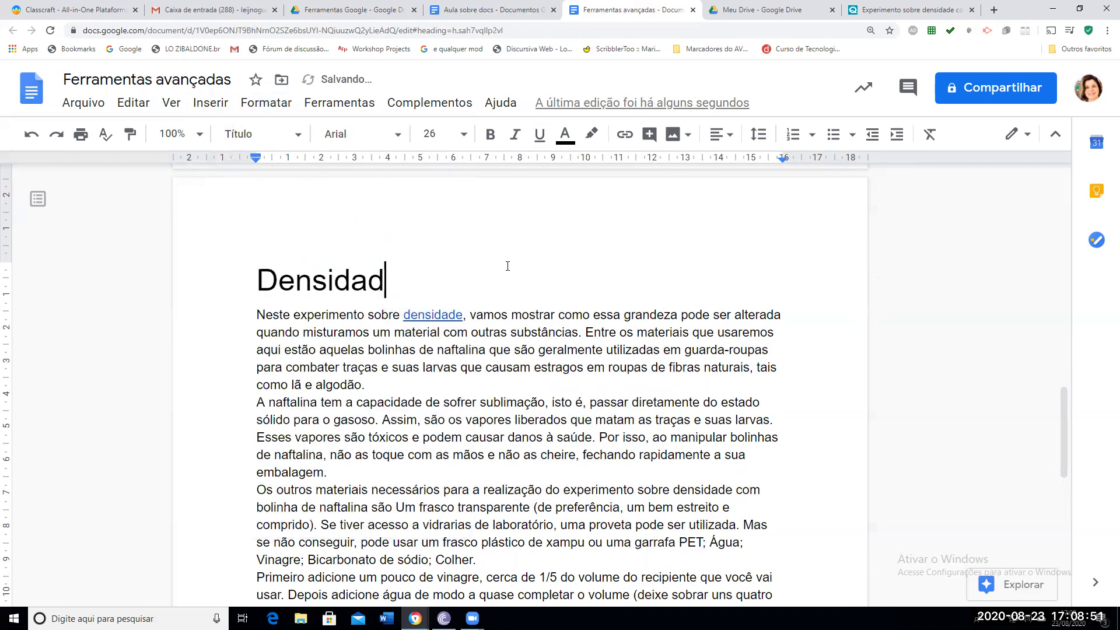
{"action": "type", "text": "e"}
Format the "Densidade" heading in the Pacifico font at size 18
{"action": "left_click_drag", "start_coordinate": [413, 285], "coordinate": [252, 281]}
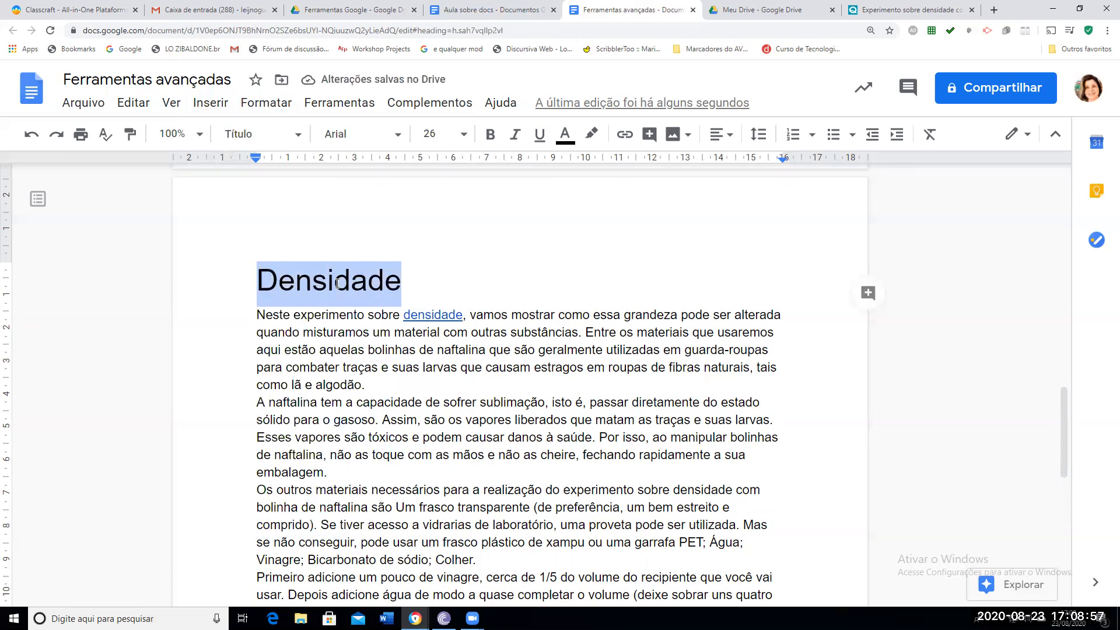
{"action": "left_click", "coordinate": [400, 137]}
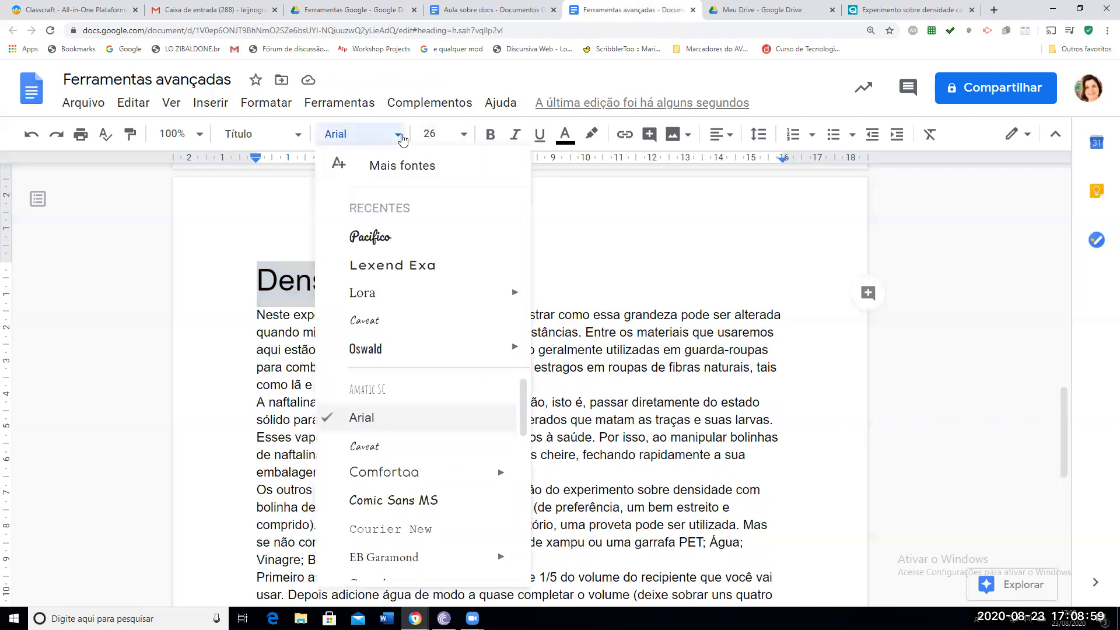
{"action": "left_click", "coordinate": [370, 237]}
{"action": "left_click", "coordinate": [465, 135]}
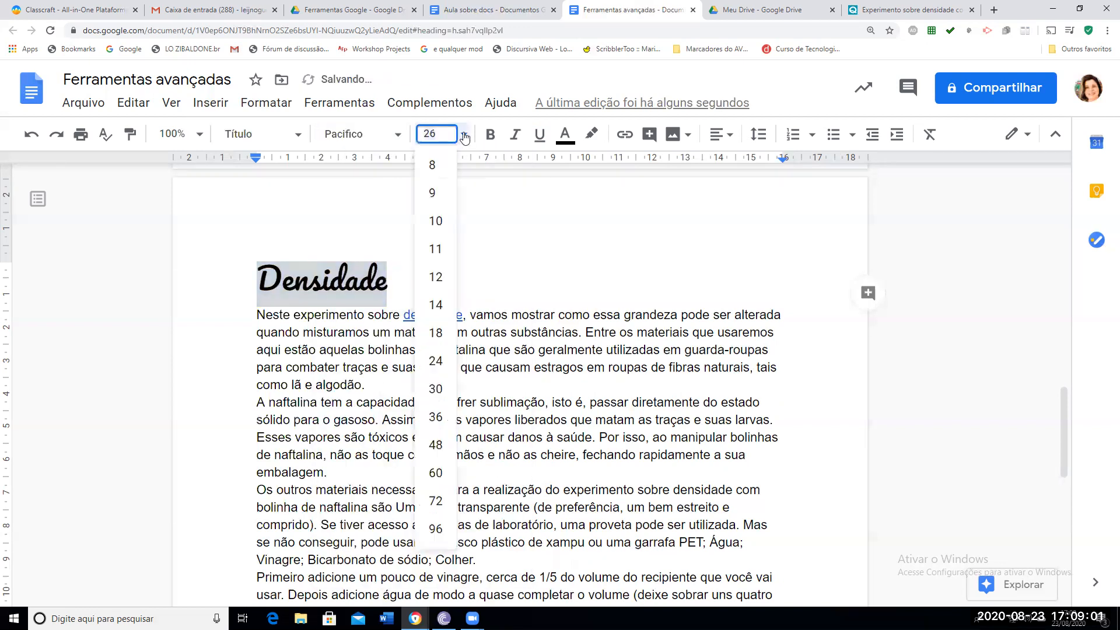
{"action": "left_click", "coordinate": [437, 326]}
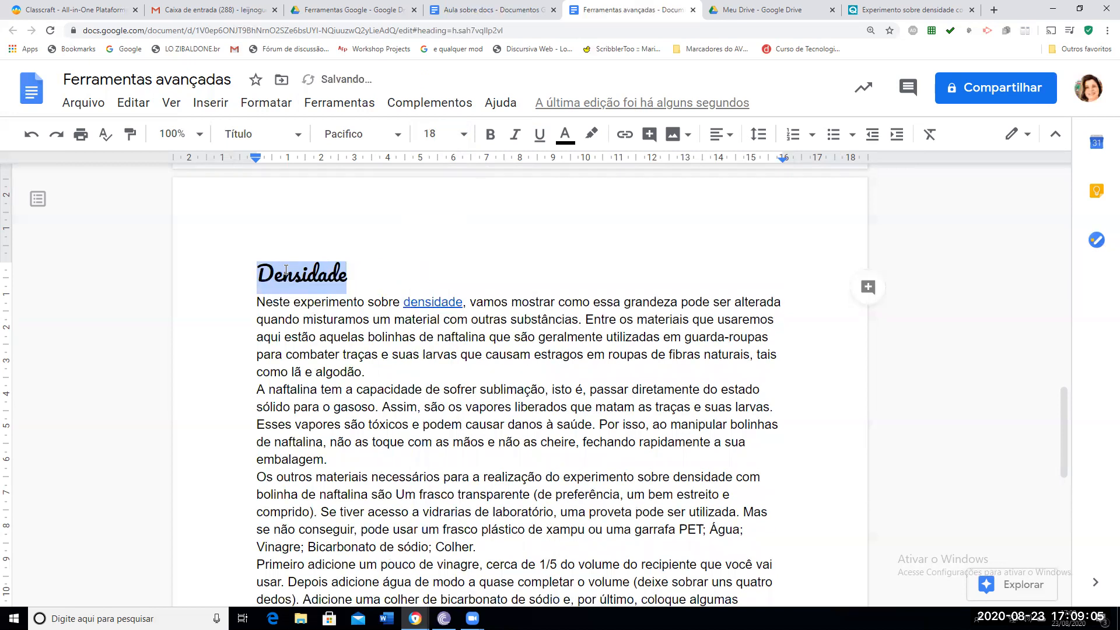
Redefine the Título paragraph style to use the formatting of the selected "Densidade" heading
{"action": "left_click", "coordinate": [257, 105]}
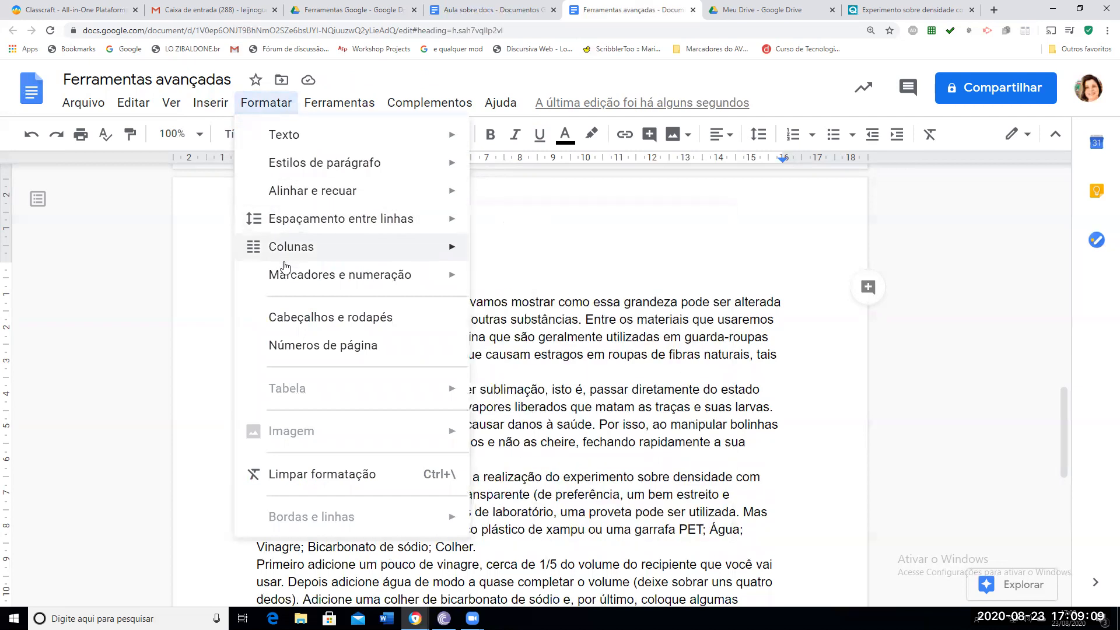
{"action": "mouse_move", "coordinate": [285, 276]}
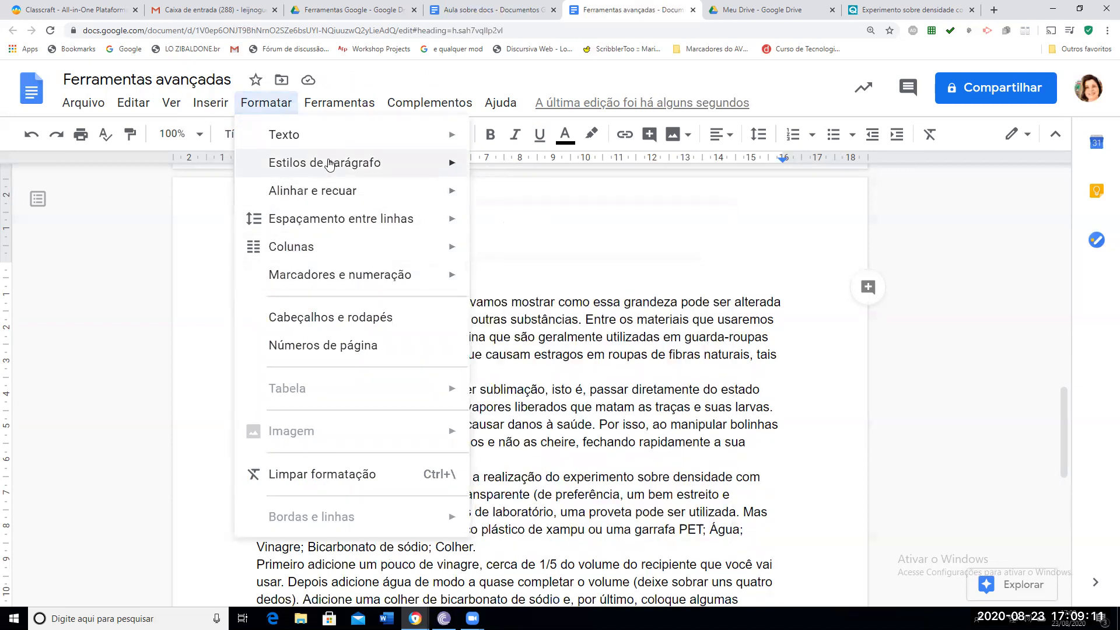
{"action": "mouse_move", "coordinate": [354, 165]}
{"action": "mouse_move", "coordinate": [542, 216]}
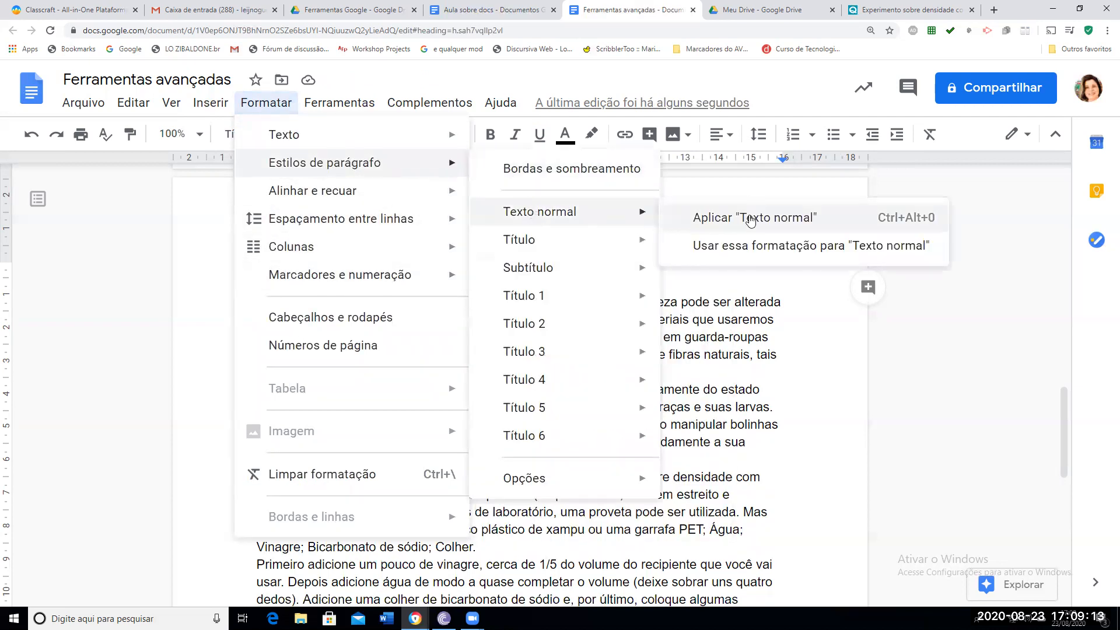
{"action": "mouse_move", "coordinate": [625, 241]}
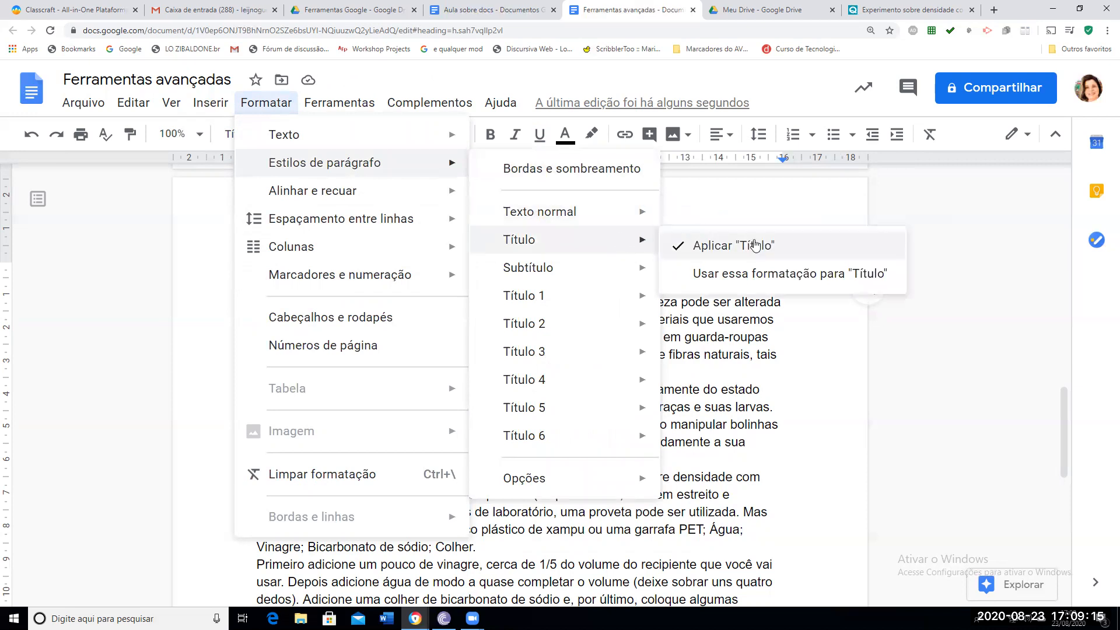
{"action": "left_click", "coordinate": [770, 274]}
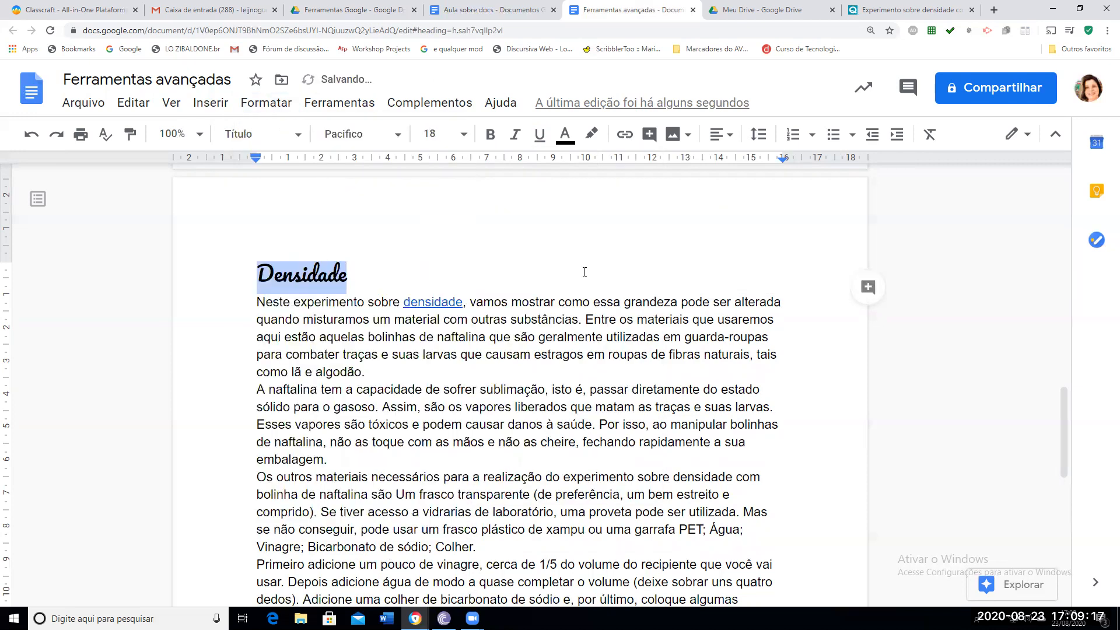
{"action": "left_click", "coordinate": [353, 284]}
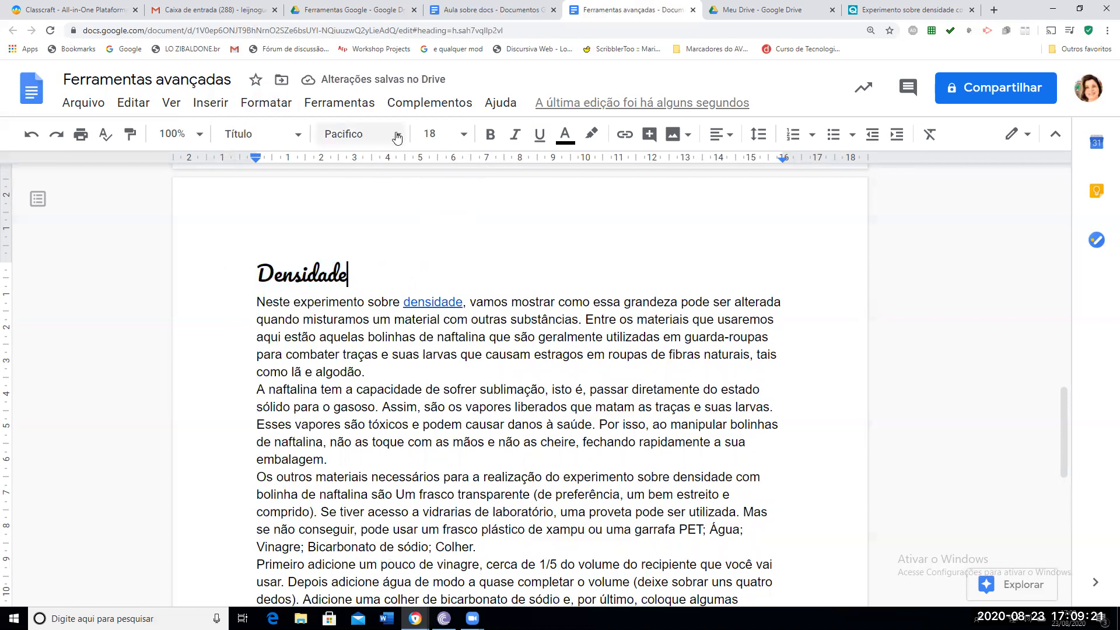
Add a line reading "Materiais" below the paragraph ending in "embalagem.", accepting the suggested spelling for the word
{"action": "scroll", "coordinate": [369, 425], "scroll_direction": "down", "scroll_amount": 10}
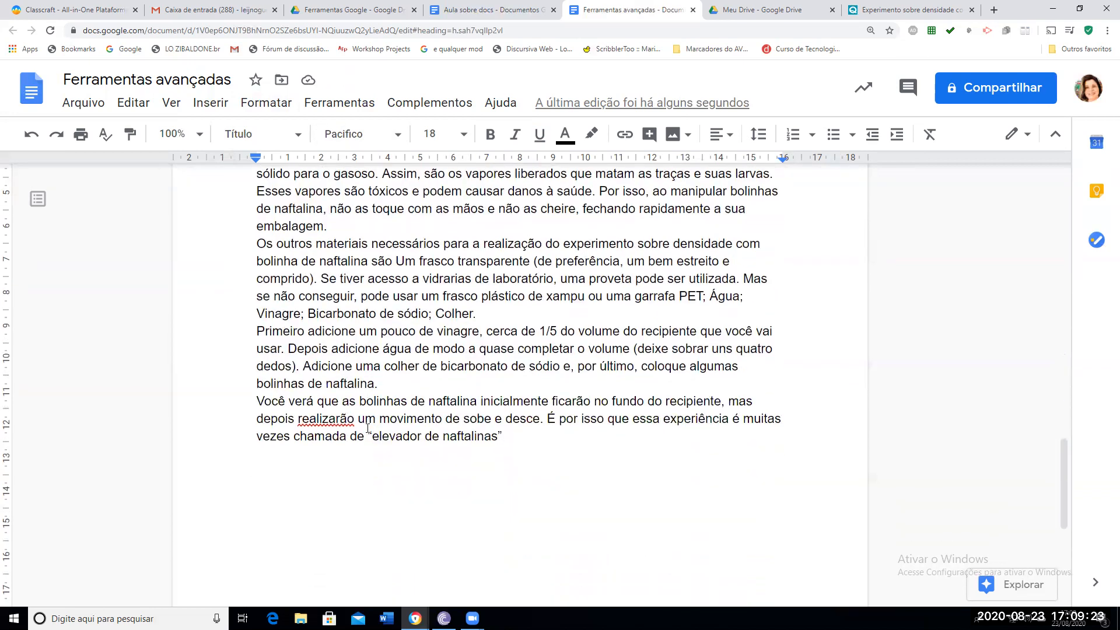
{"action": "scroll", "coordinate": [360, 470], "scroll_direction": "up", "scroll_amount": 8}
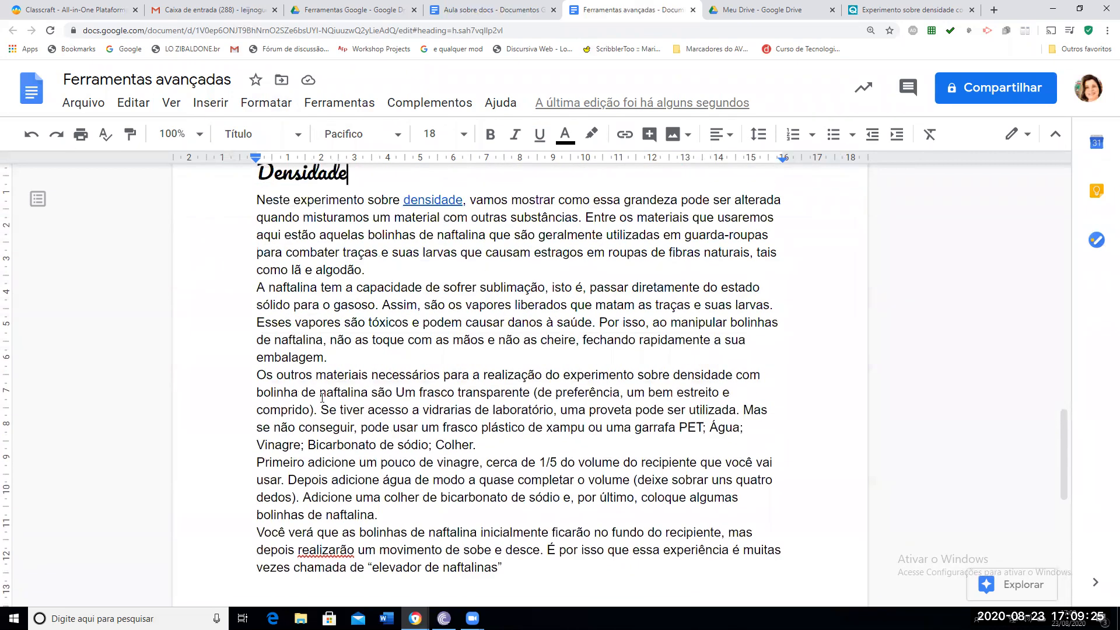
{"action": "left_click", "coordinate": [349, 357]}
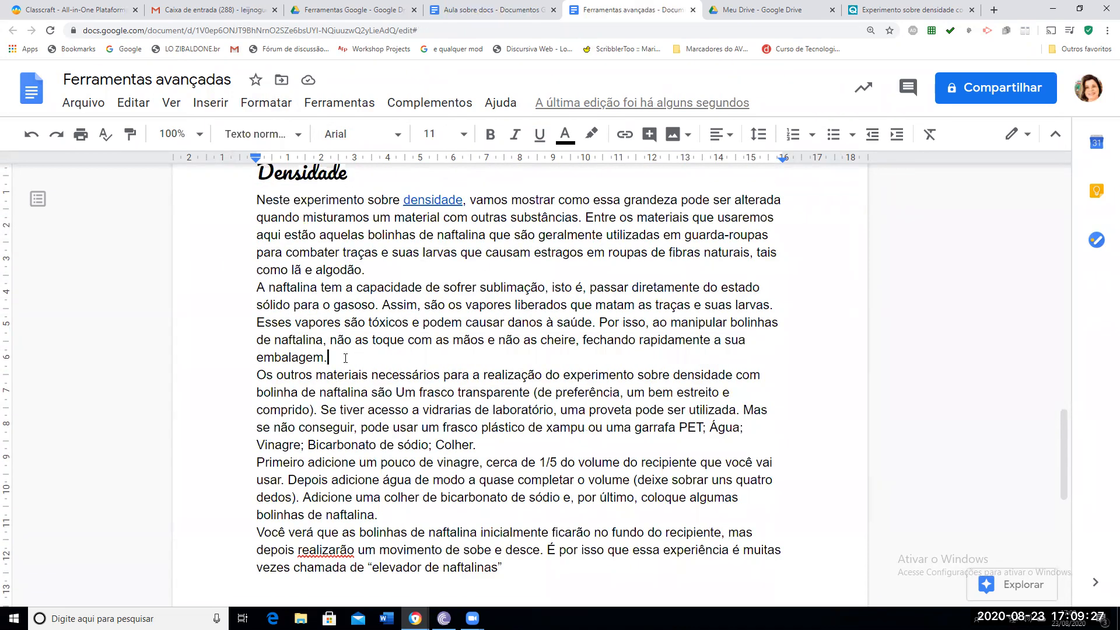
{"action": "key", "text": "Return"}
{"action": "type", "text": "Materiaiais"}
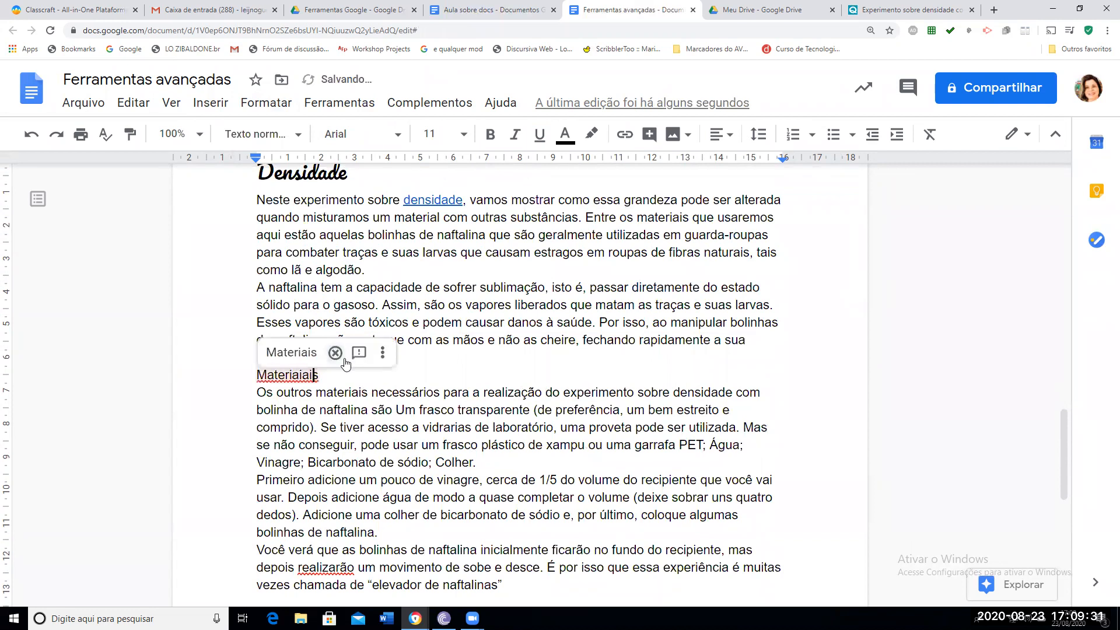
{"action": "left_click", "coordinate": [302, 353]}
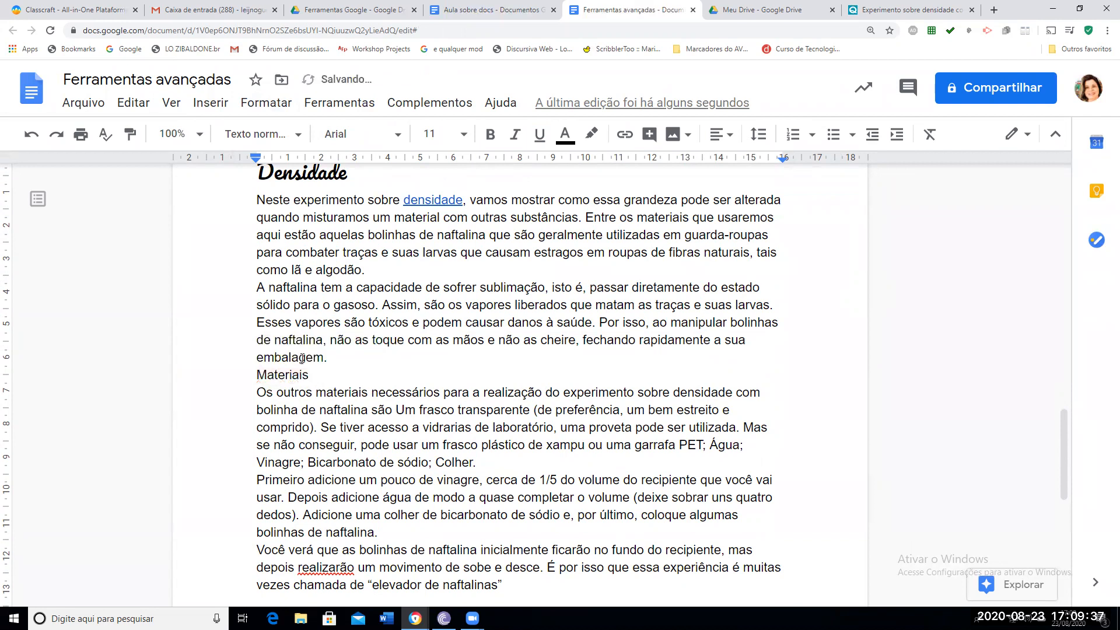
Apply the Título style to the "Materiais" line and insert an empty line above it
{"action": "left_click_drag", "start_coordinate": [311, 374], "coordinate": [257, 375]}
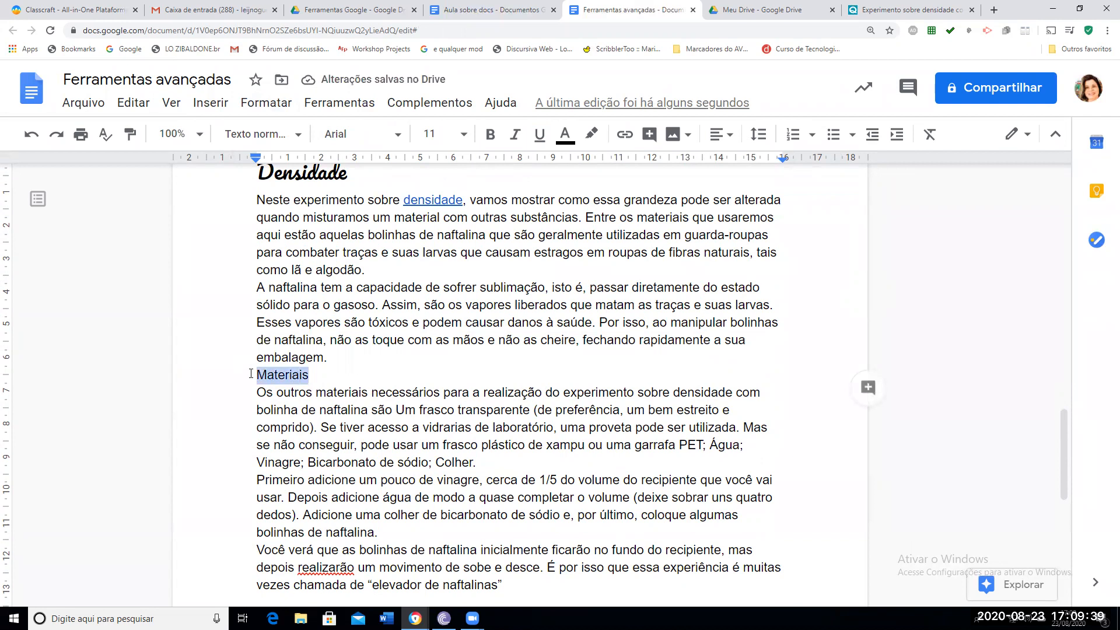
{"action": "left_click", "coordinate": [295, 137]}
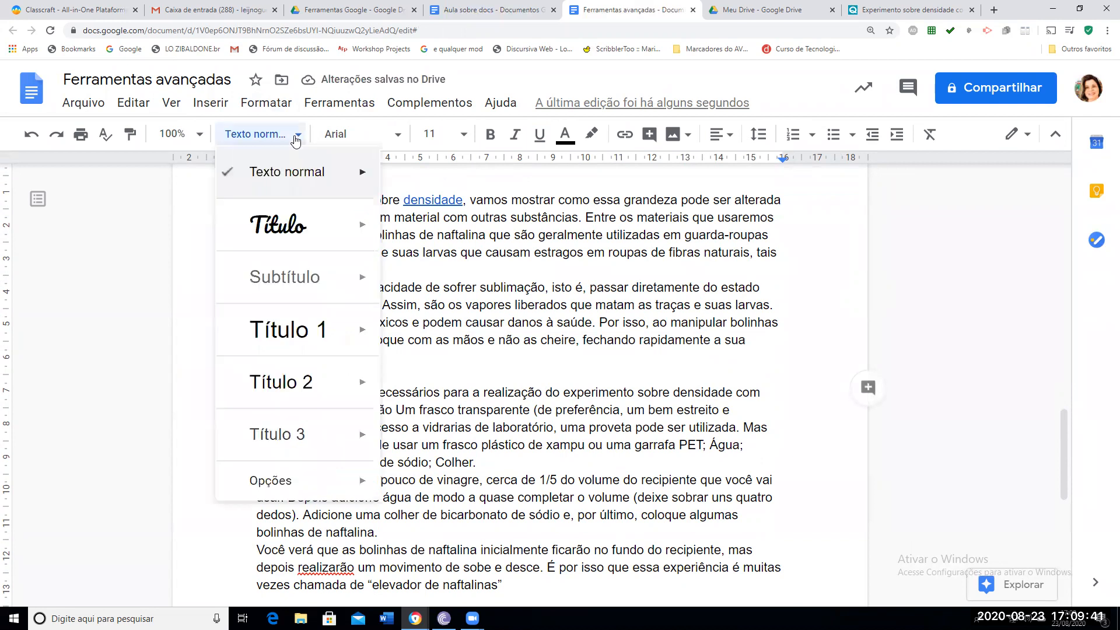
{"action": "left_click", "coordinate": [287, 222]}
{"action": "left_click", "coordinate": [399, 362]}
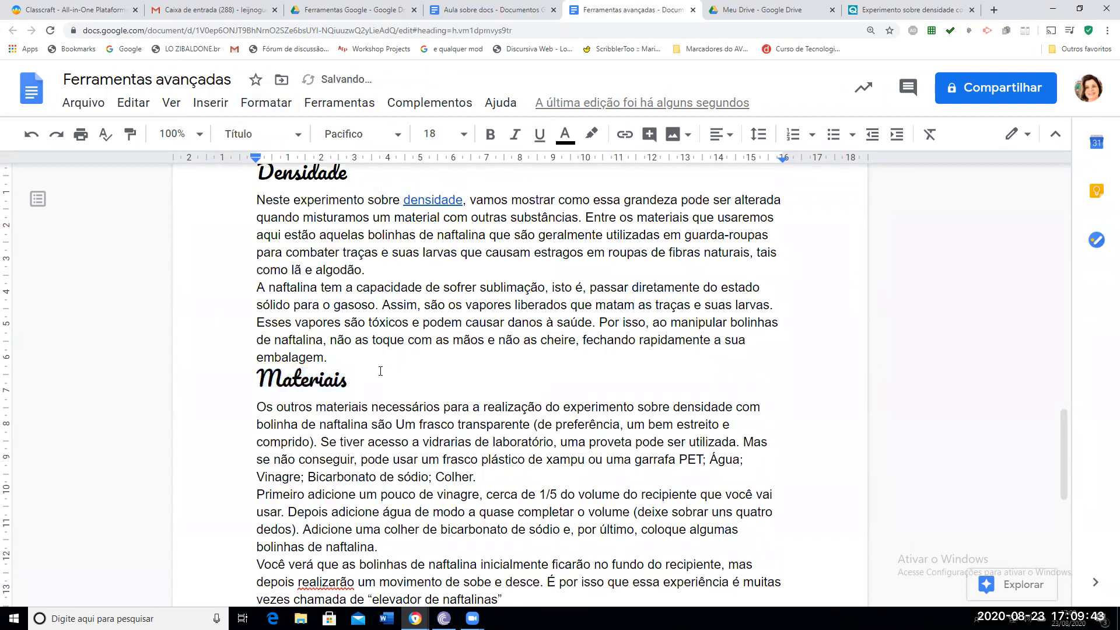
{"action": "left_click", "coordinate": [337, 357]}
{"action": "key", "text": "Return"}
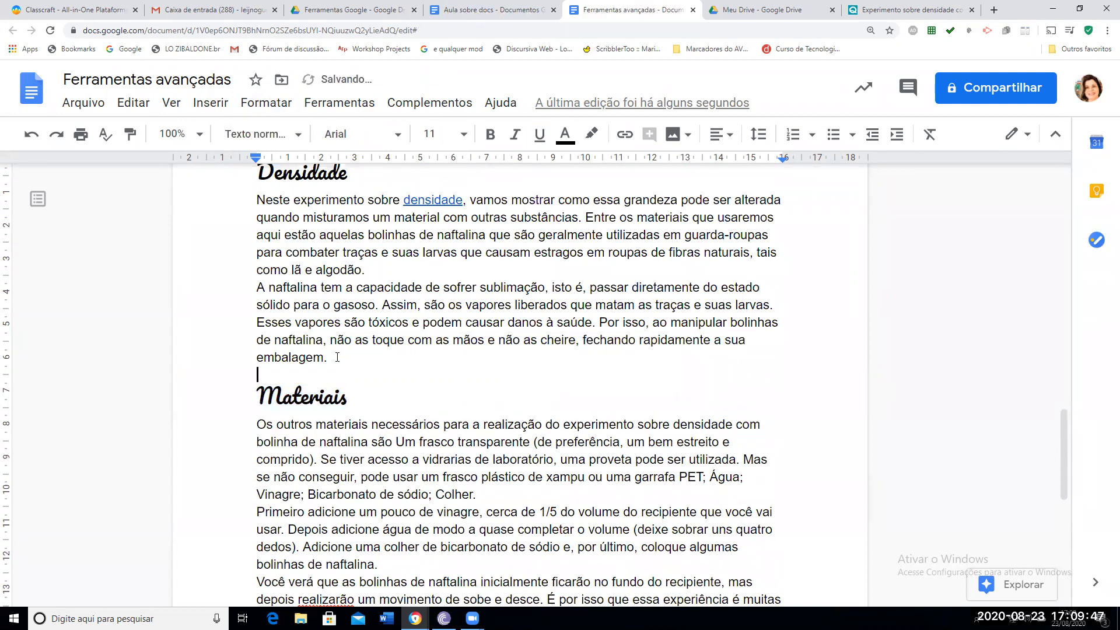
Format the first paragraph under "Densidade" in Lexend Exa at size 12 with justified alignment
{"action": "scroll", "coordinate": [333, 408], "scroll_direction": "down", "scroll_amount": 4}
{"action": "scroll", "coordinate": [331, 460], "scroll_direction": "up", "scroll_amount": 4}
{"action": "scroll", "coordinate": [332, 280], "scroll_direction": "up", "scroll_amount": 1}
{"action": "left_click_drag", "start_coordinate": [257, 258], "coordinate": [375, 327]}
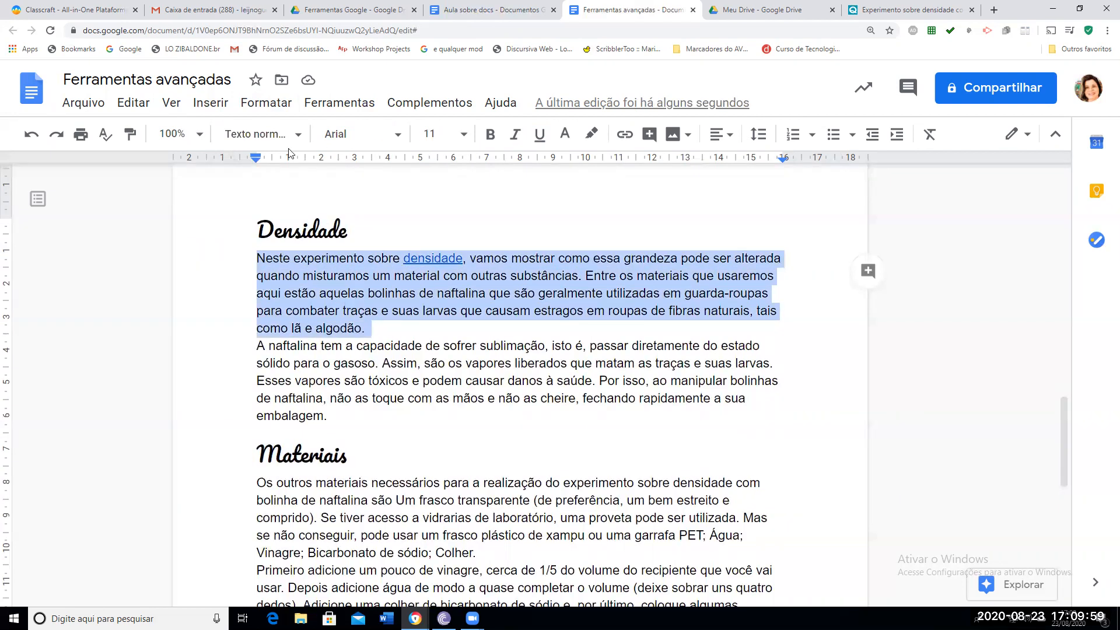
{"action": "left_click", "coordinate": [395, 137]}
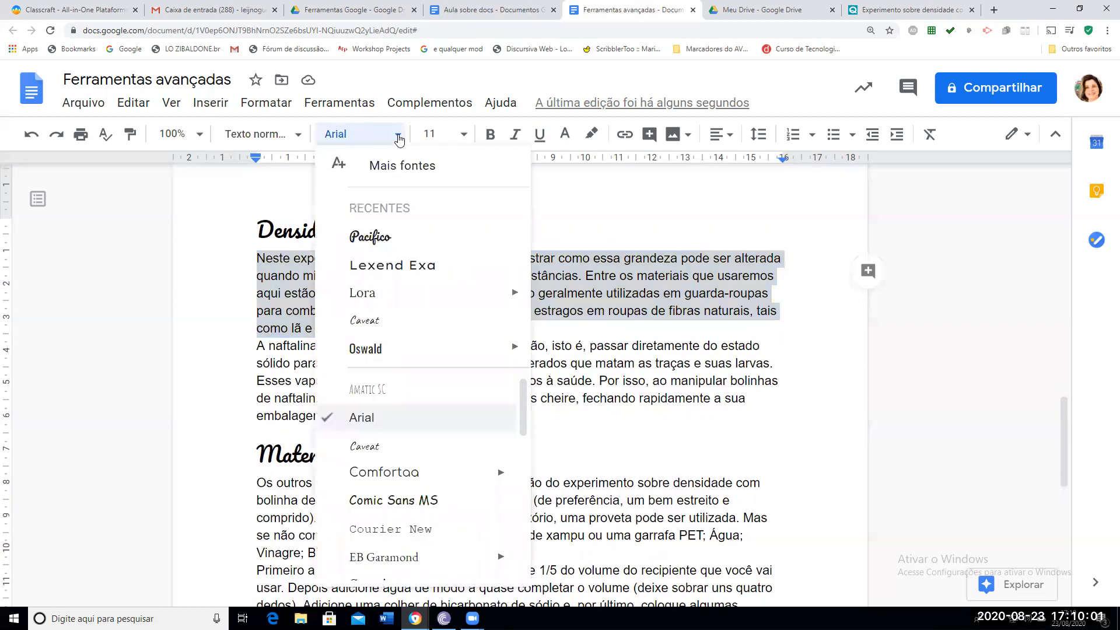
{"action": "left_click", "coordinate": [382, 264]}
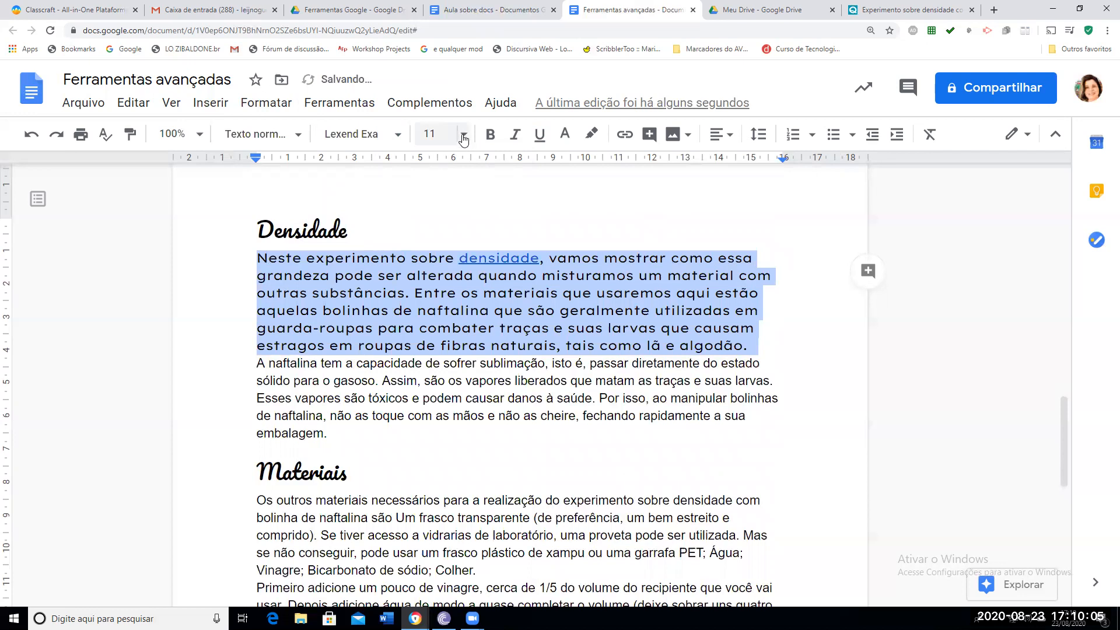
{"action": "left_click", "coordinate": [436, 134]}
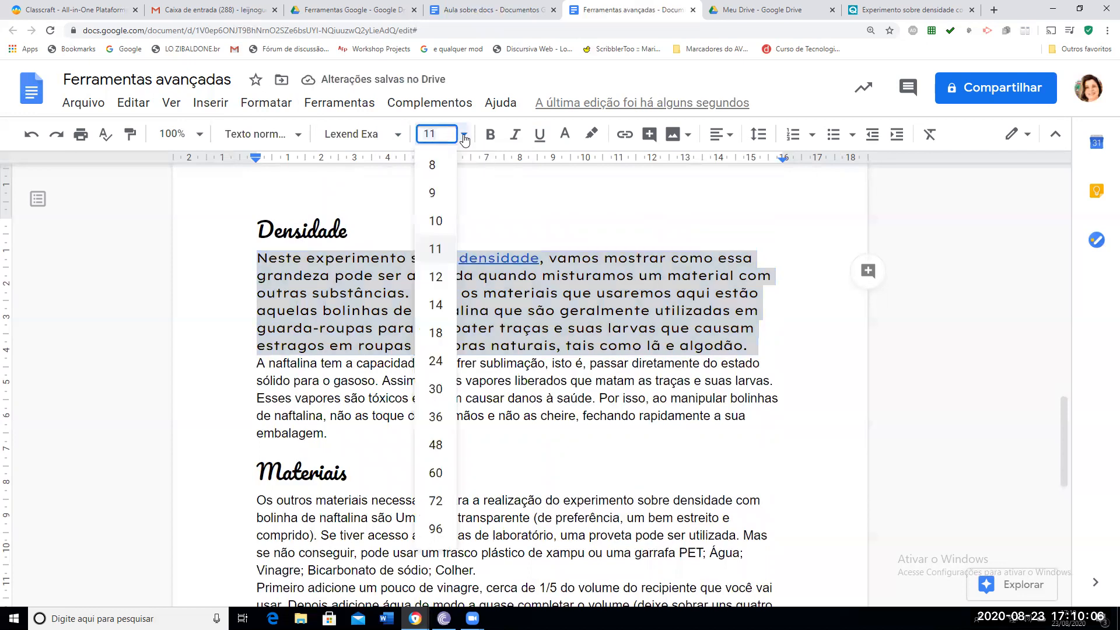
{"action": "left_click", "coordinate": [437, 281]}
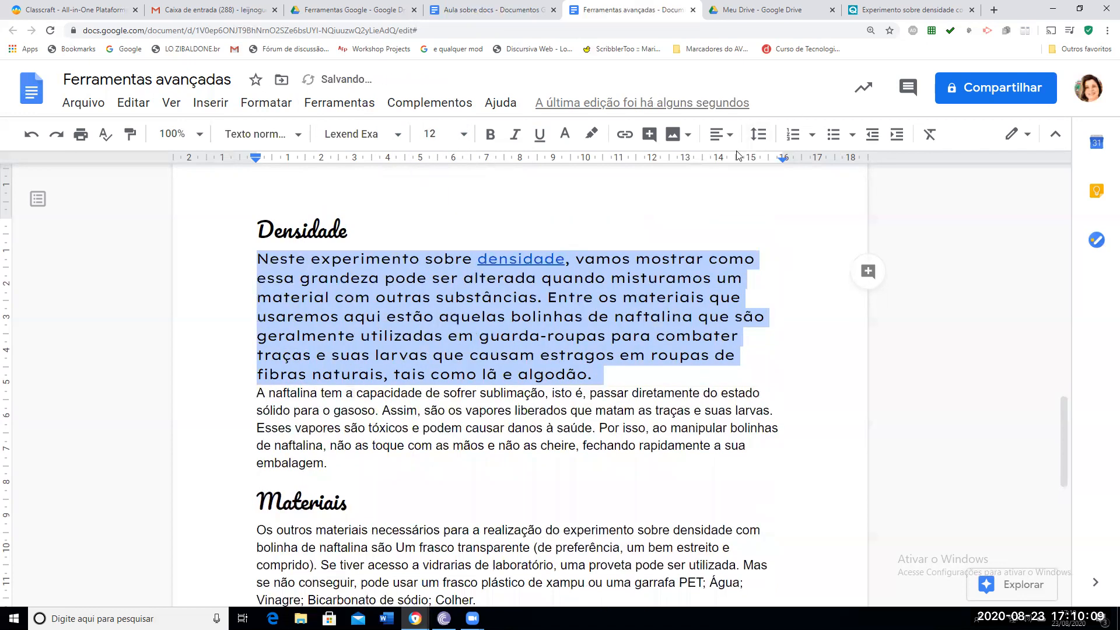
{"action": "left_click", "coordinate": [726, 135]}
{"action": "left_click", "coordinate": [723, 168]}
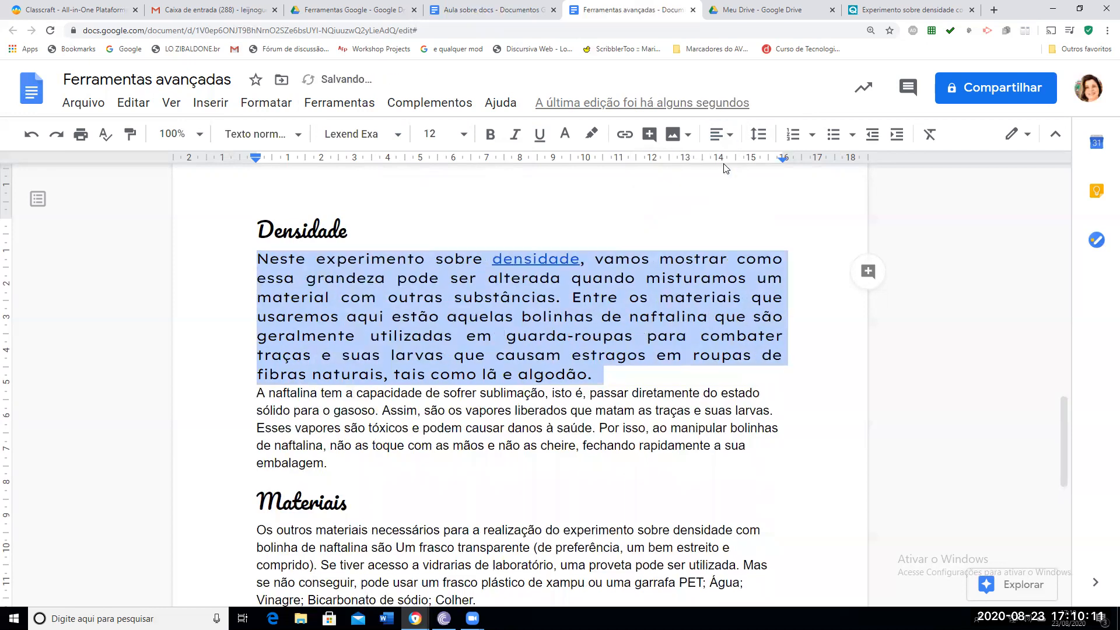
Redefine the Texto normal style to use the formatting of the selected paragraph, and check the body text
{"action": "left_click", "coordinate": [297, 140]}
{"action": "mouse_move", "coordinate": [324, 175]}
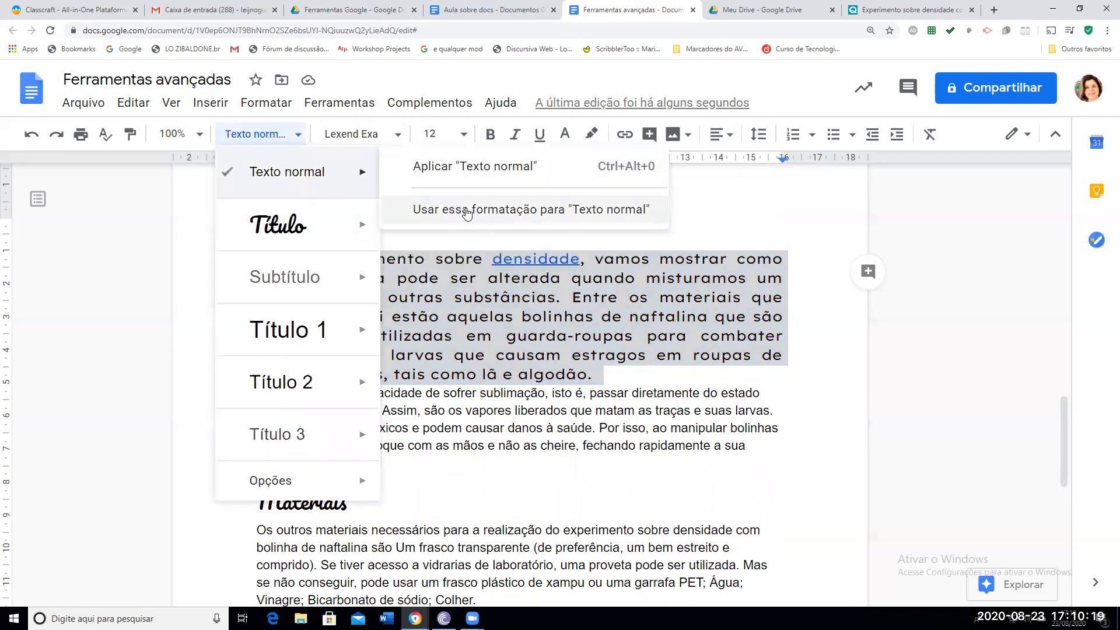
{"action": "left_click", "coordinate": [466, 211]}
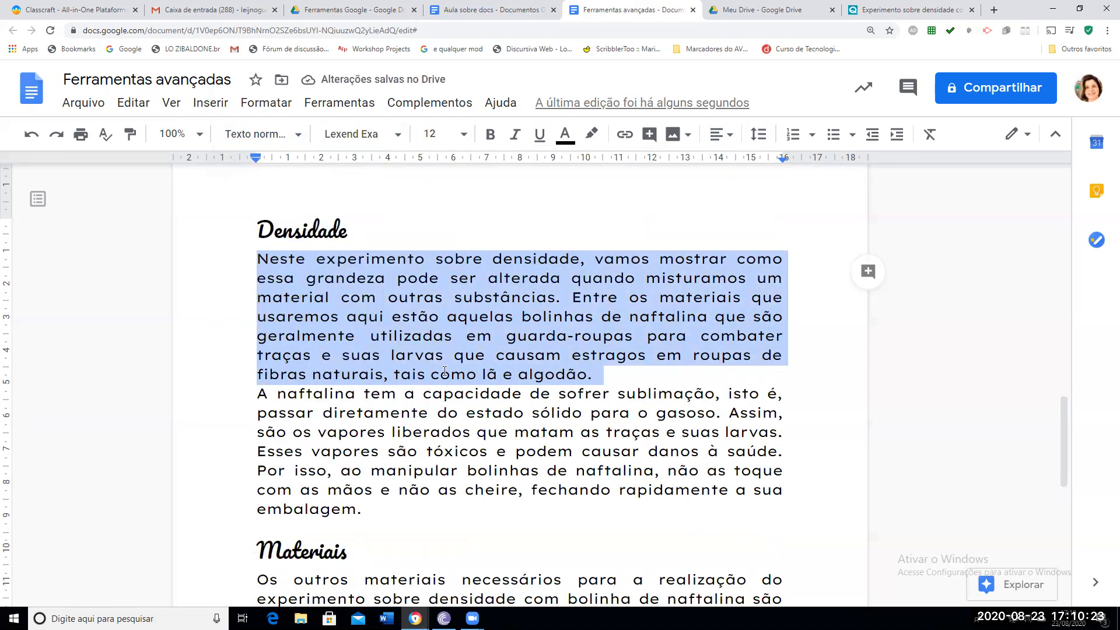
{"action": "scroll", "coordinate": [445, 370], "scroll_direction": "down", "scroll_amount": 6}
{"action": "scroll", "coordinate": [445, 372], "scroll_direction": "down", "scroll_amount": 3}
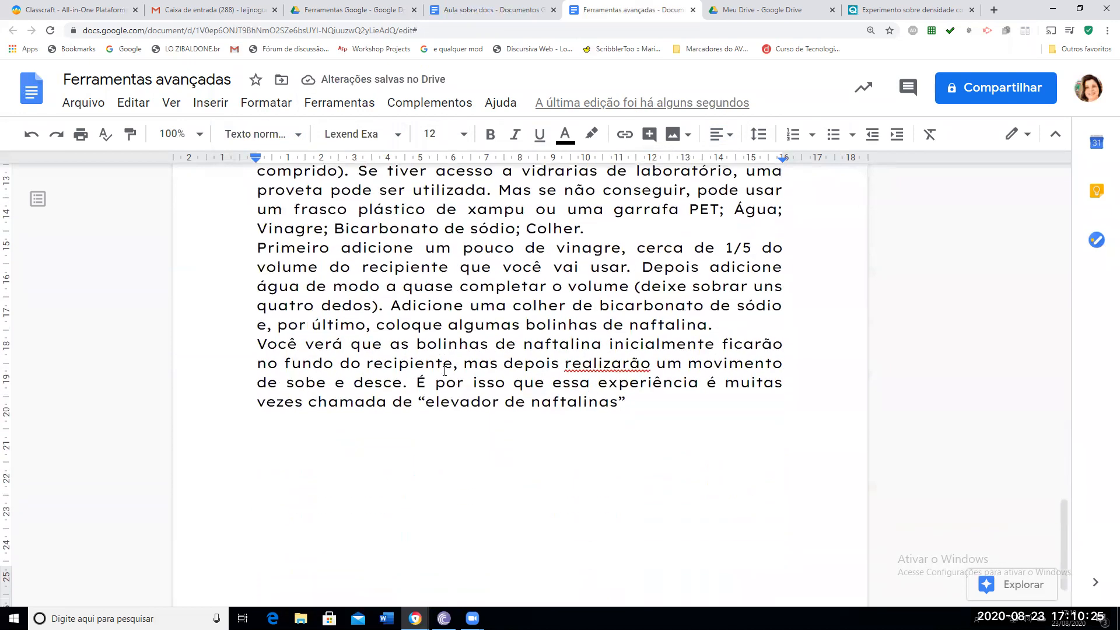
{"action": "scroll", "coordinate": [356, 364], "scroll_direction": "up", "scroll_amount": 9}
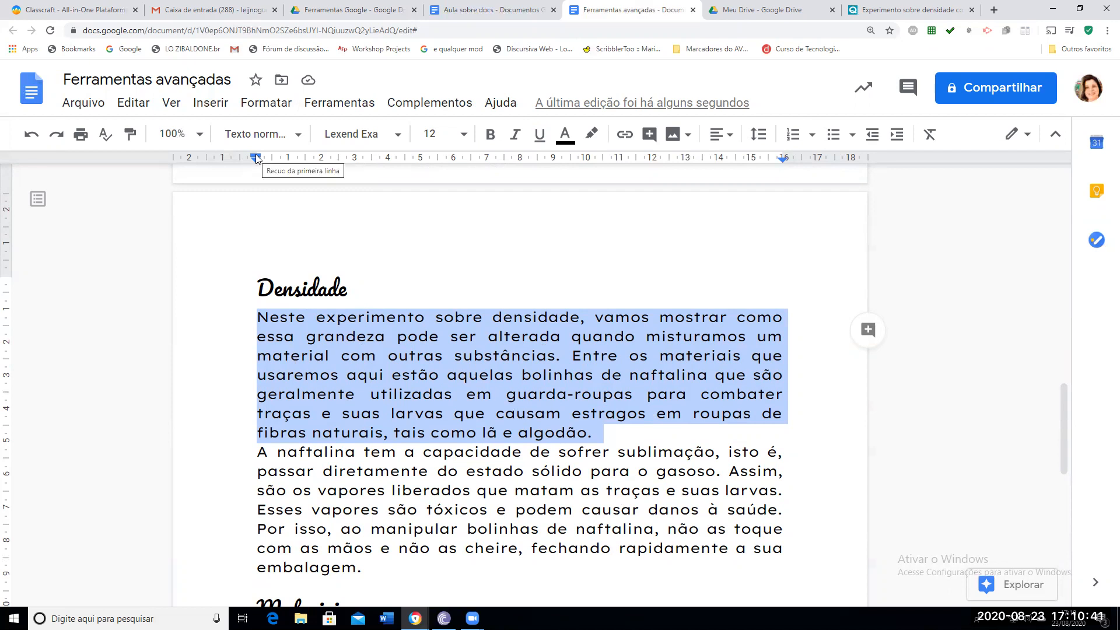
Indent the first line of the selected paragraph by 1 cm and update the Texto normal style to include this indent
{"action": "left_click_drag", "start_coordinate": [256, 154], "coordinate": [288, 159]}
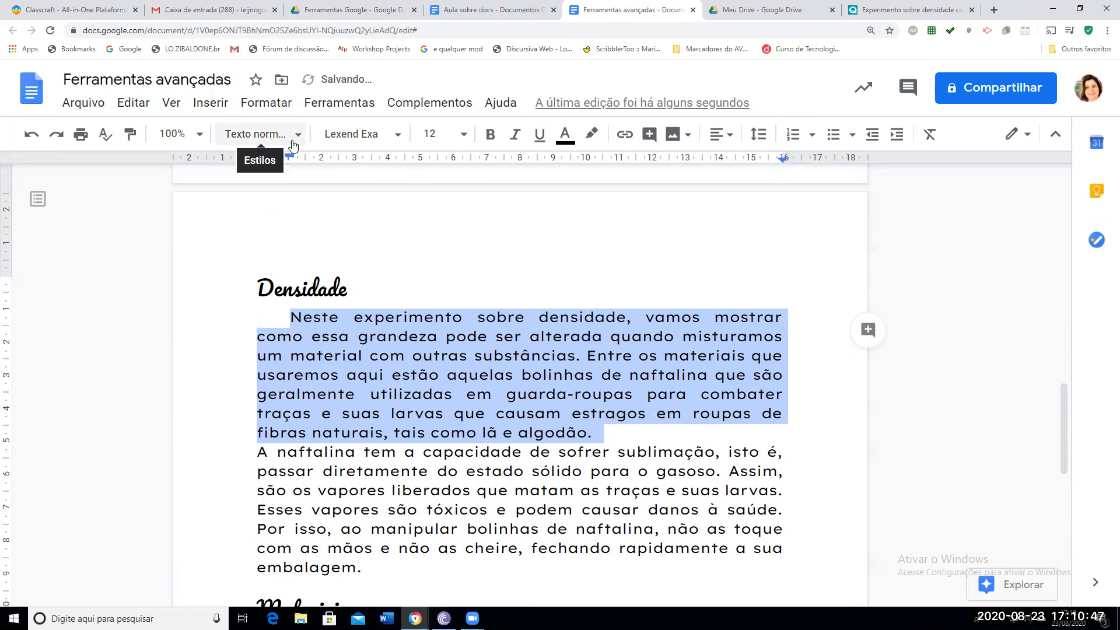
{"action": "left_click", "coordinate": [299, 135]}
{"action": "mouse_move", "coordinate": [375, 172]}
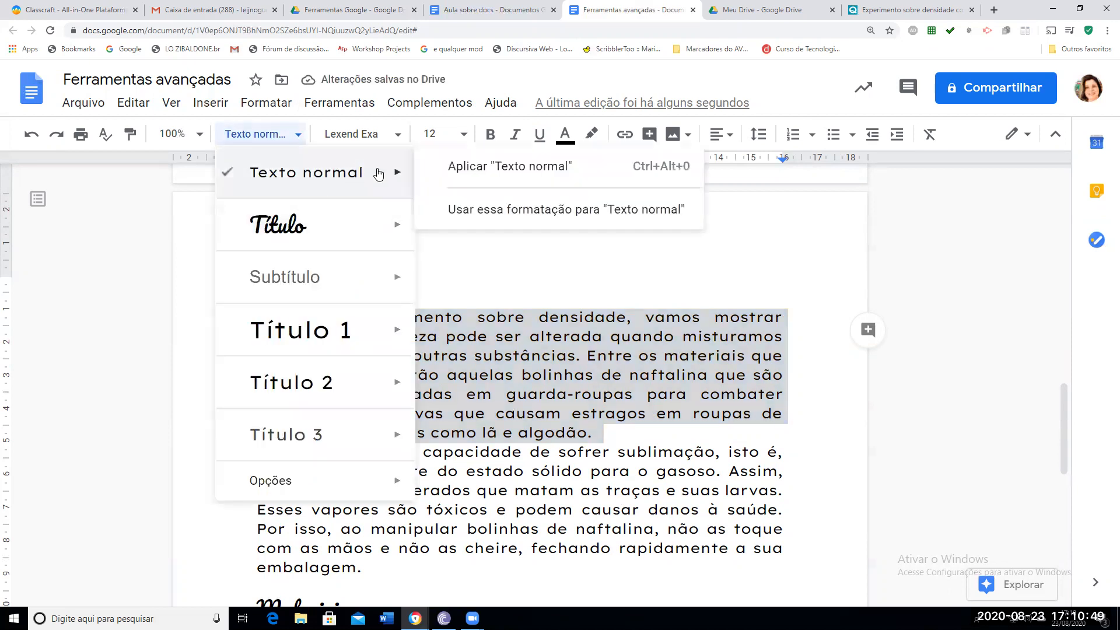
{"action": "left_click", "coordinate": [493, 211]}
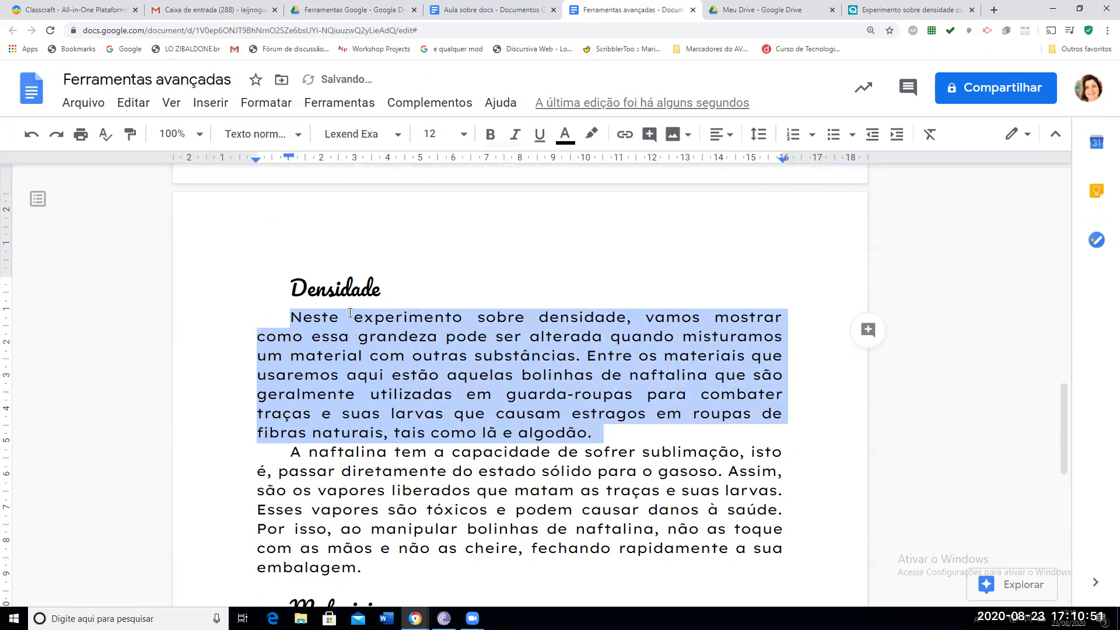
{"action": "scroll", "coordinate": [303, 420], "scroll_direction": "down", "scroll_amount": 5}
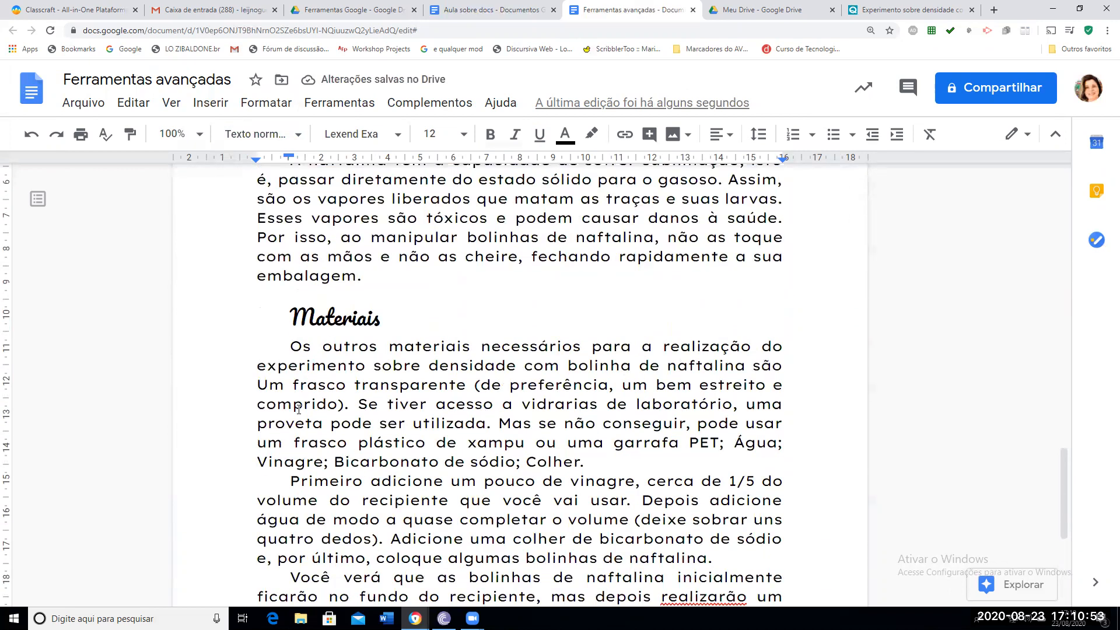
{"action": "scroll", "coordinate": [294, 482], "scroll_direction": "down", "scroll_amount": 5}
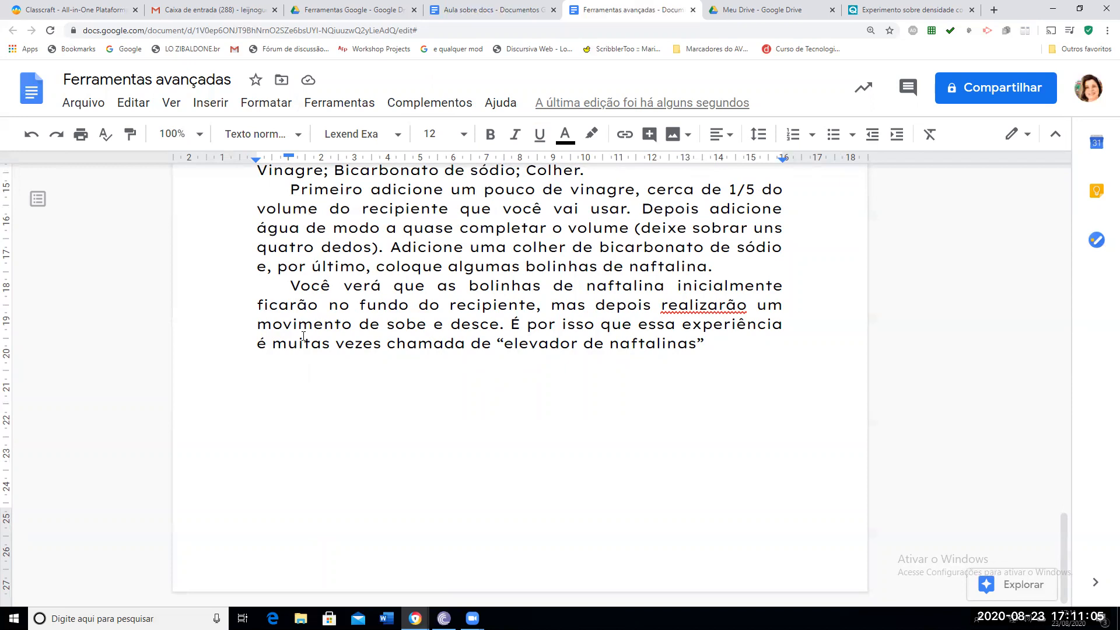
{"action": "scroll", "coordinate": [480, 330], "scroll_direction": "up", "scroll_amount": 10}
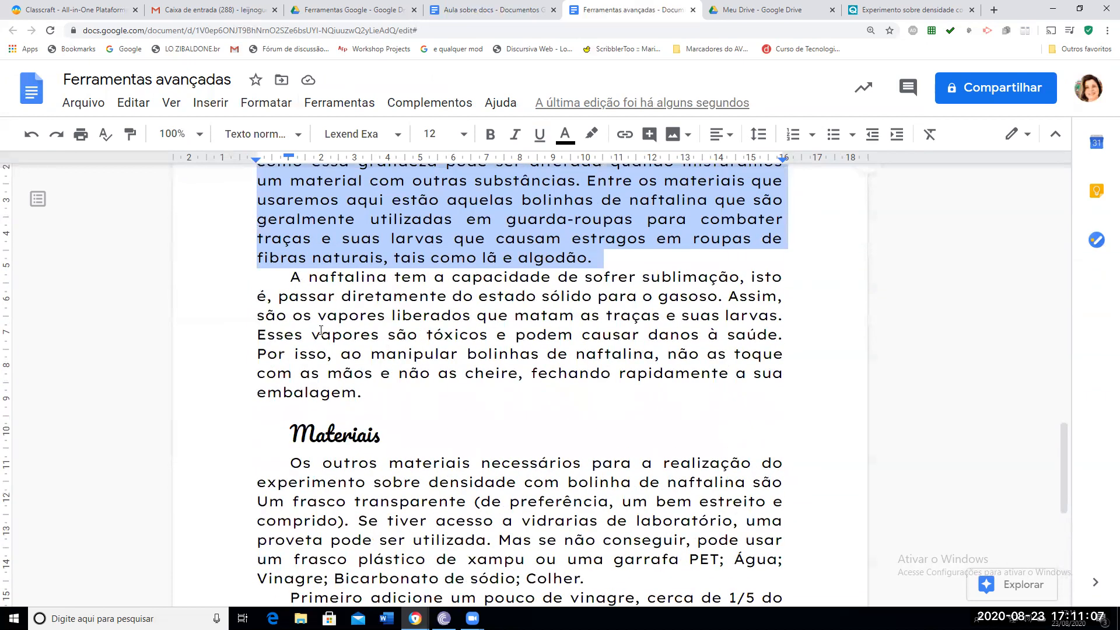
{"action": "left_click", "coordinate": [523, 432]}
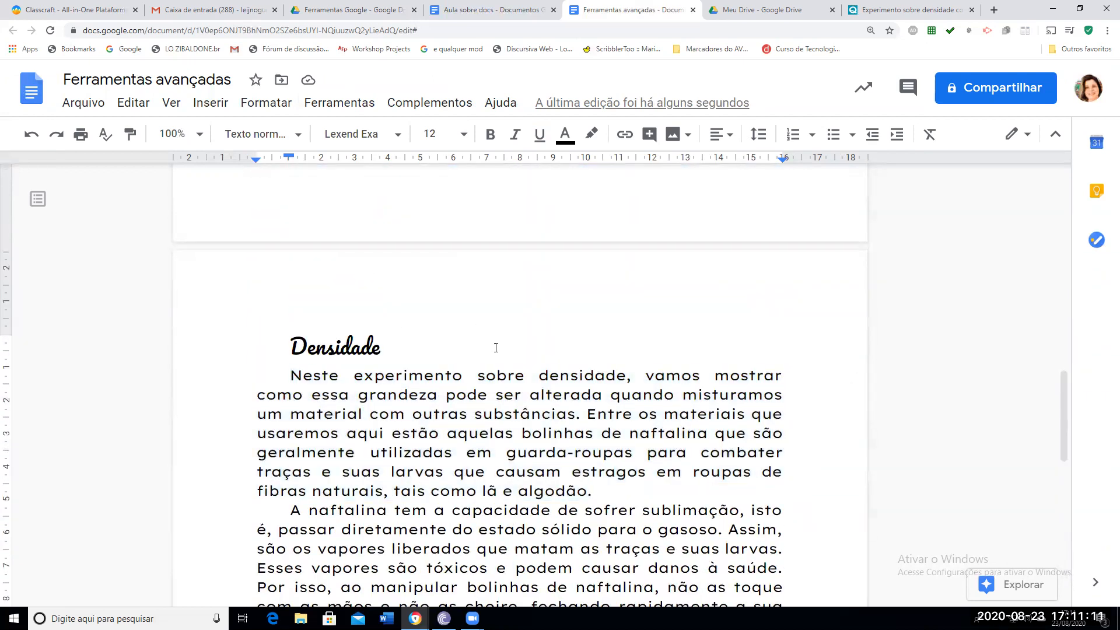
{"action": "left_click", "coordinate": [264, 111]}
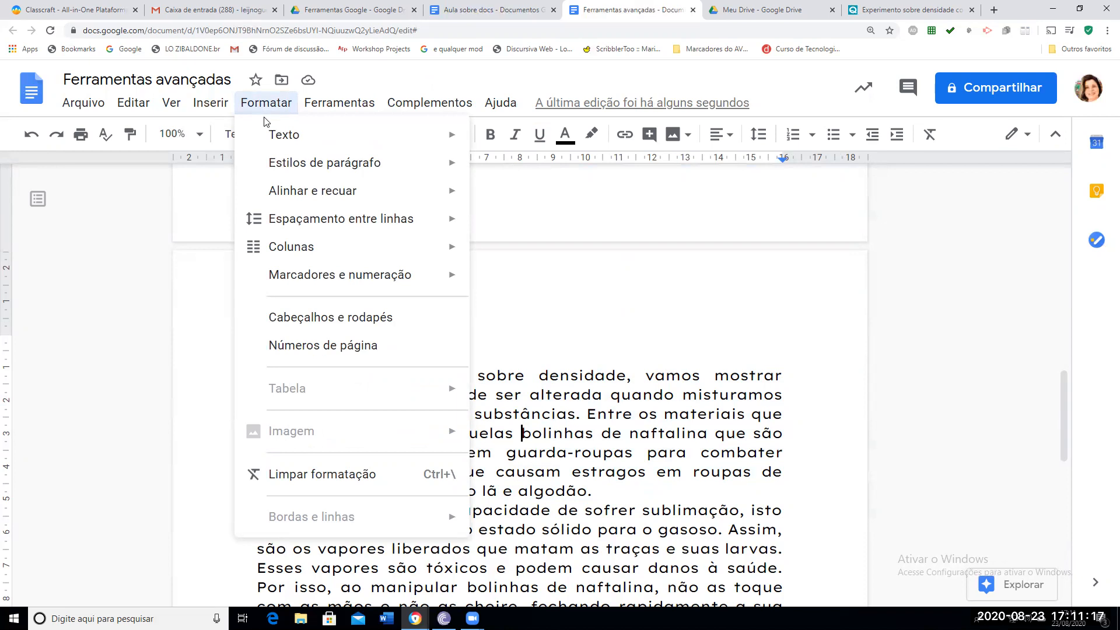
{"action": "mouse_move", "coordinate": [293, 220]}
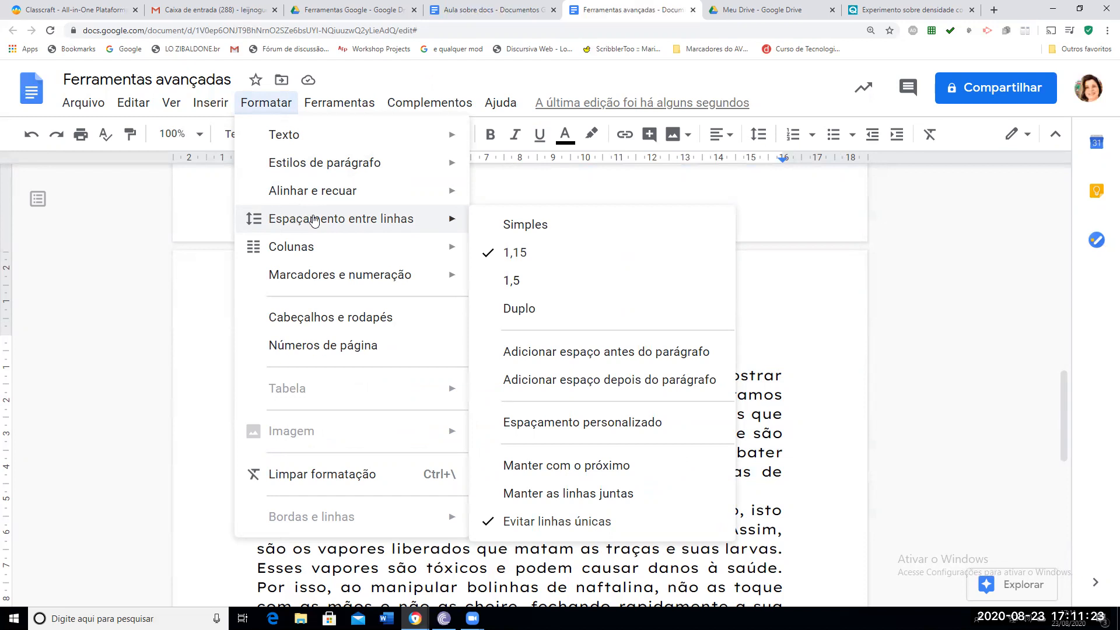
{"action": "left_click", "coordinate": [589, 364]}
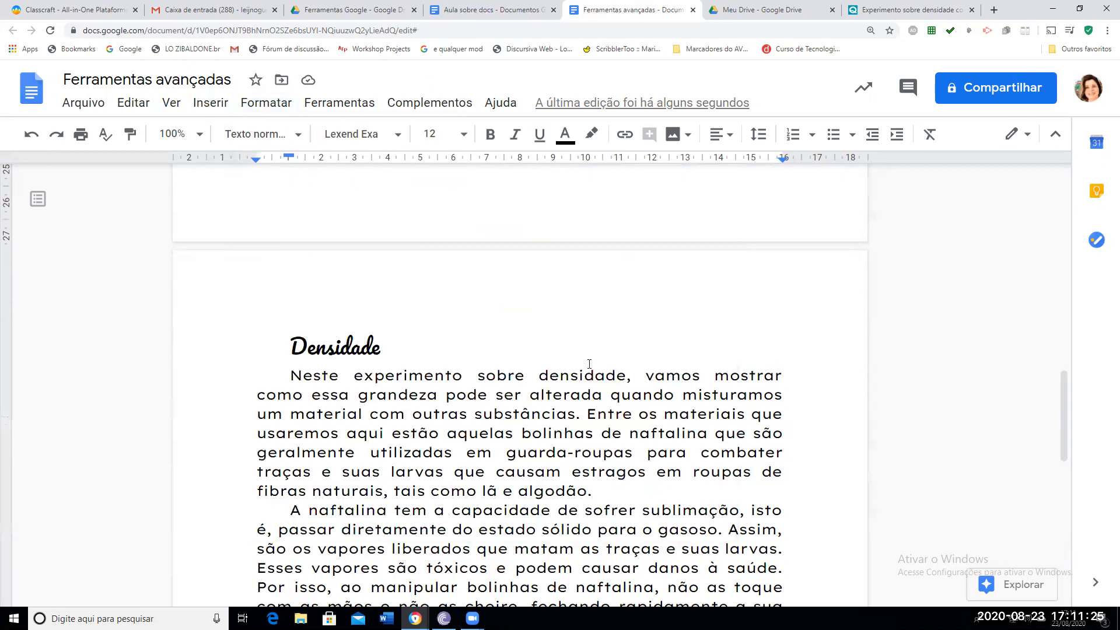
Set the line spacing of the two paragraphs under "Densidade" to 1,5
{"action": "scroll", "coordinate": [363, 396], "scroll_direction": "down", "scroll_amount": 2}
{"action": "left_click_drag", "start_coordinate": [290, 259], "coordinate": [402, 508]}
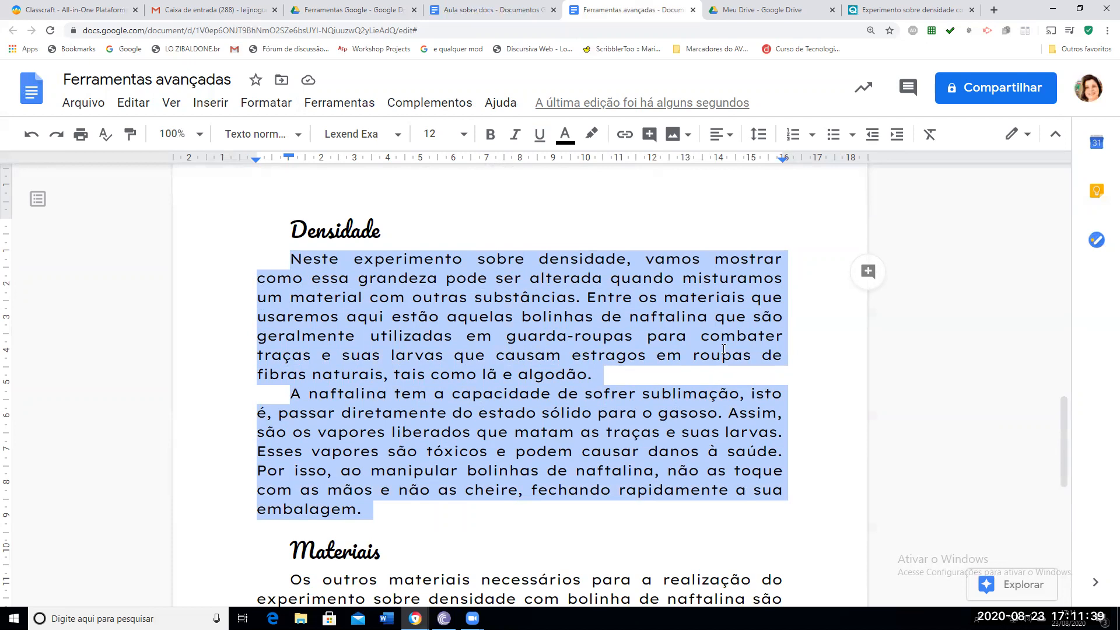
{"action": "left_click", "coordinate": [257, 107]}
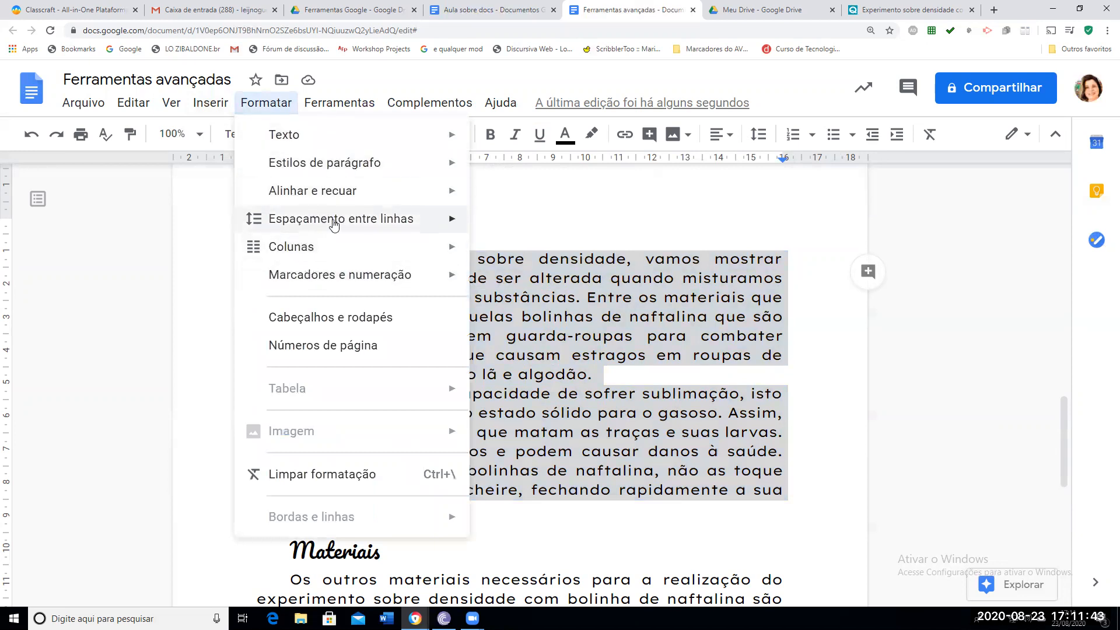
{"action": "mouse_move", "coordinate": [445, 223]}
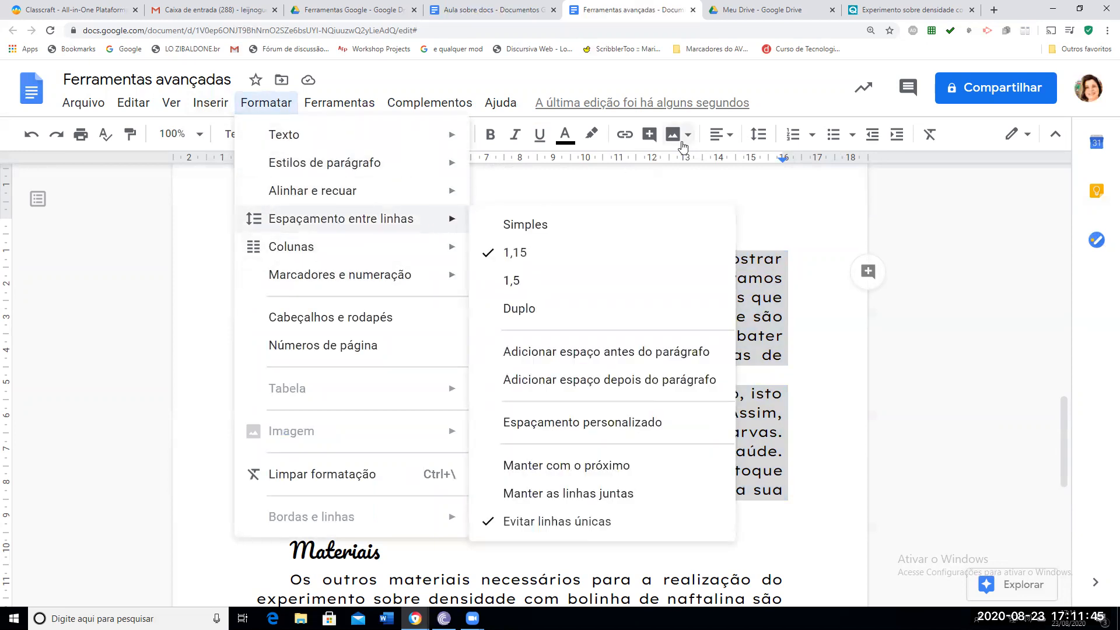
{"action": "left_click", "coordinate": [760, 137]}
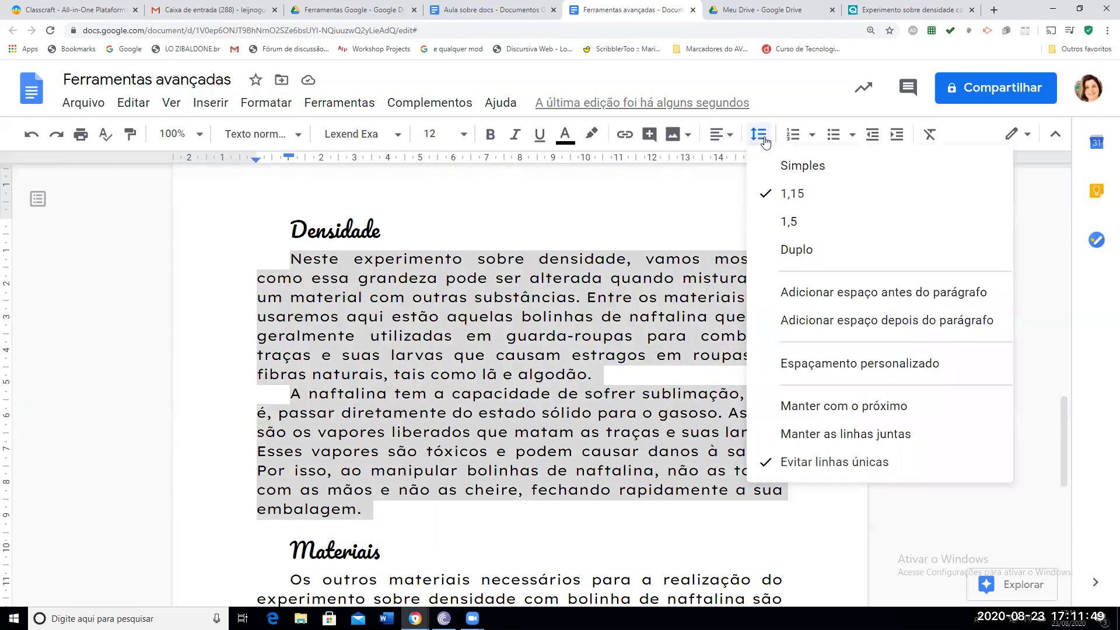
{"action": "left_click", "coordinate": [779, 221]}
{"action": "scroll", "coordinate": [525, 356], "scroll_direction": "down", "scroll_amount": 4}
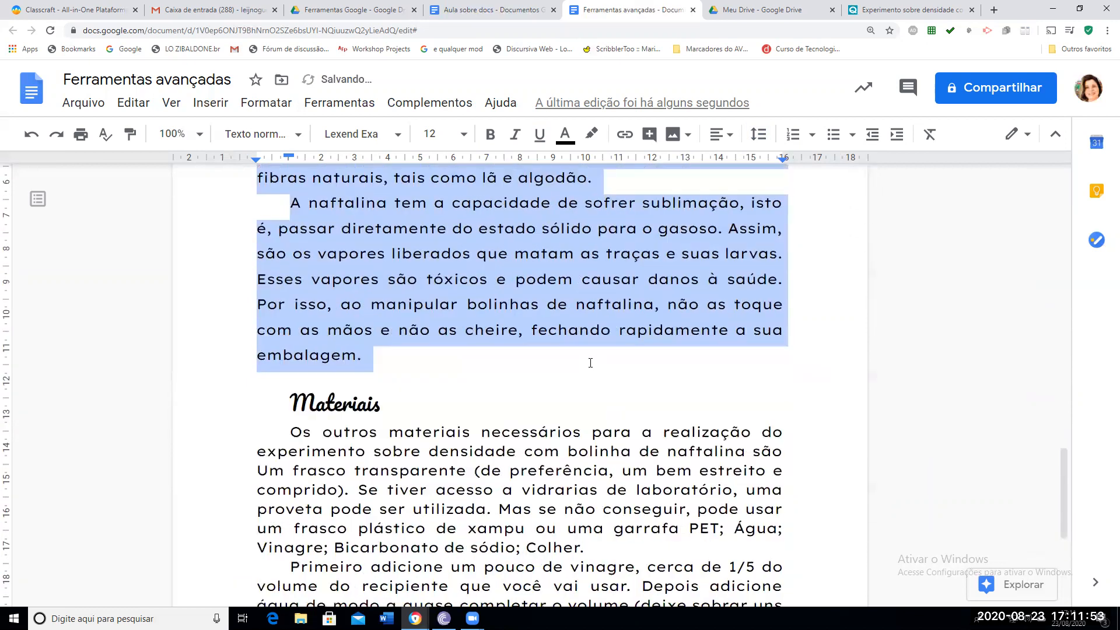
{"action": "scroll", "coordinate": [413, 307], "scroll_direction": "up", "scroll_amount": 2}
{"action": "scroll", "coordinate": [383, 410], "scroll_direction": "up", "scroll_amount": 3}
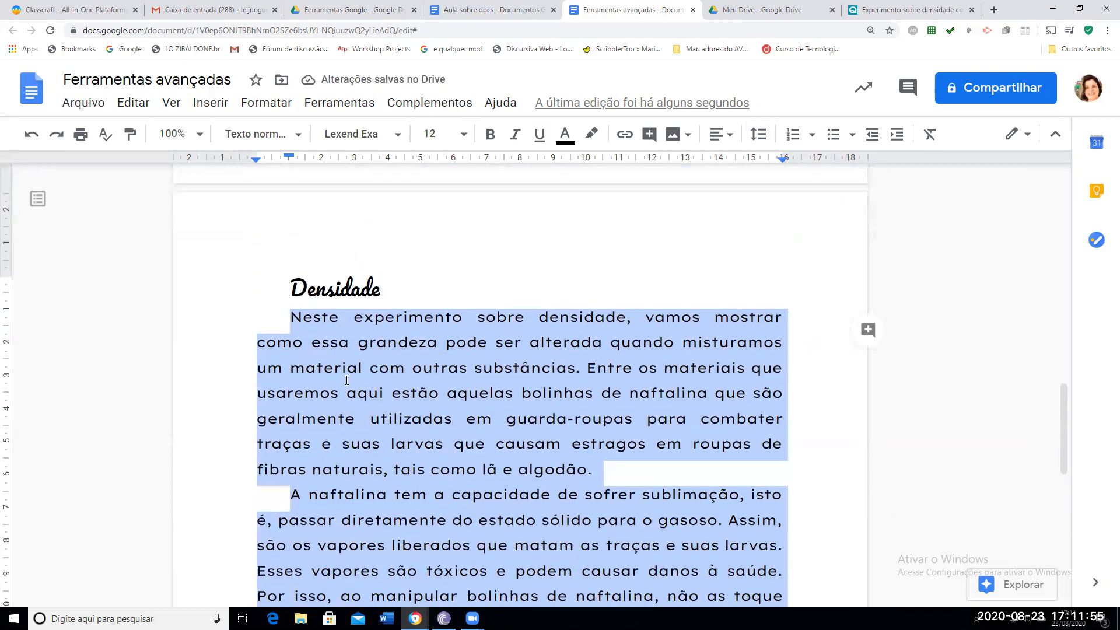
Update the Texto normal style with the 1,5 line spacing of the selected paragraphs and check the rest of the document
{"action": "left_click", "coordinate": [295, 136]}
{"action": "mouse_move", "coordinate": [402, 179]}
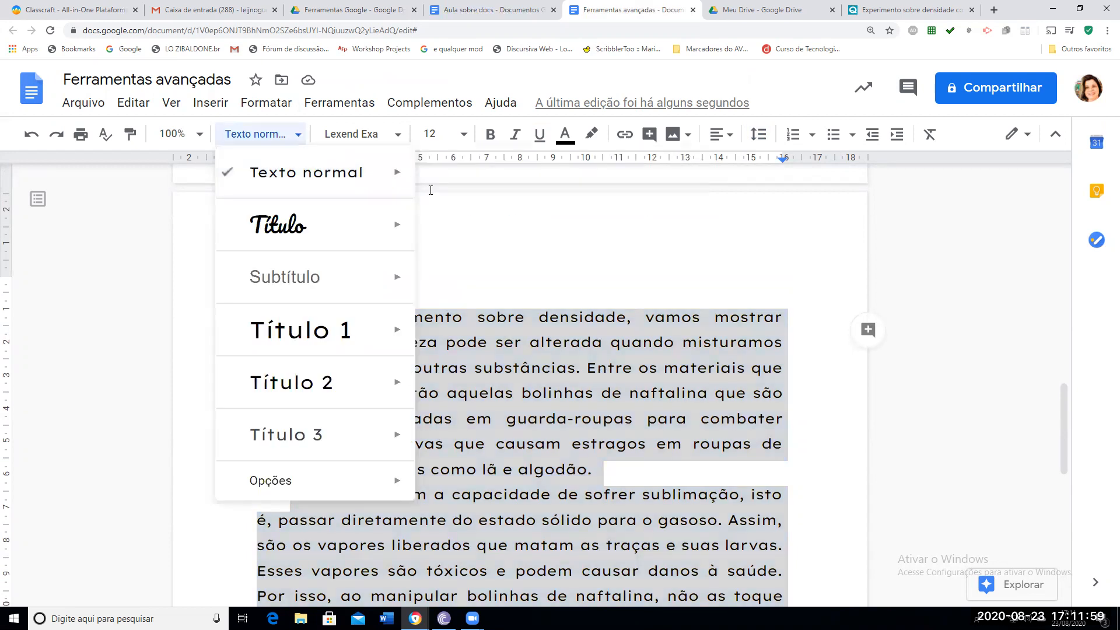
{"action": "left_click", "coordinate": [480, 213]}
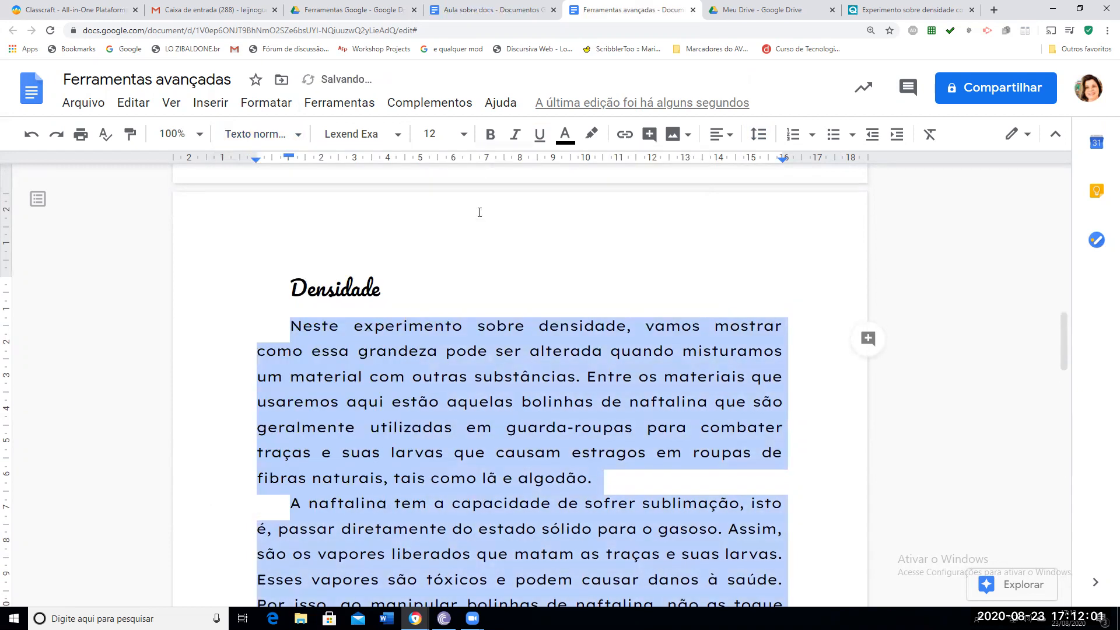
{"action": "scroll", "coordinate": [395, 257], "scroll_direction": "down", "scroll_amount": 8}
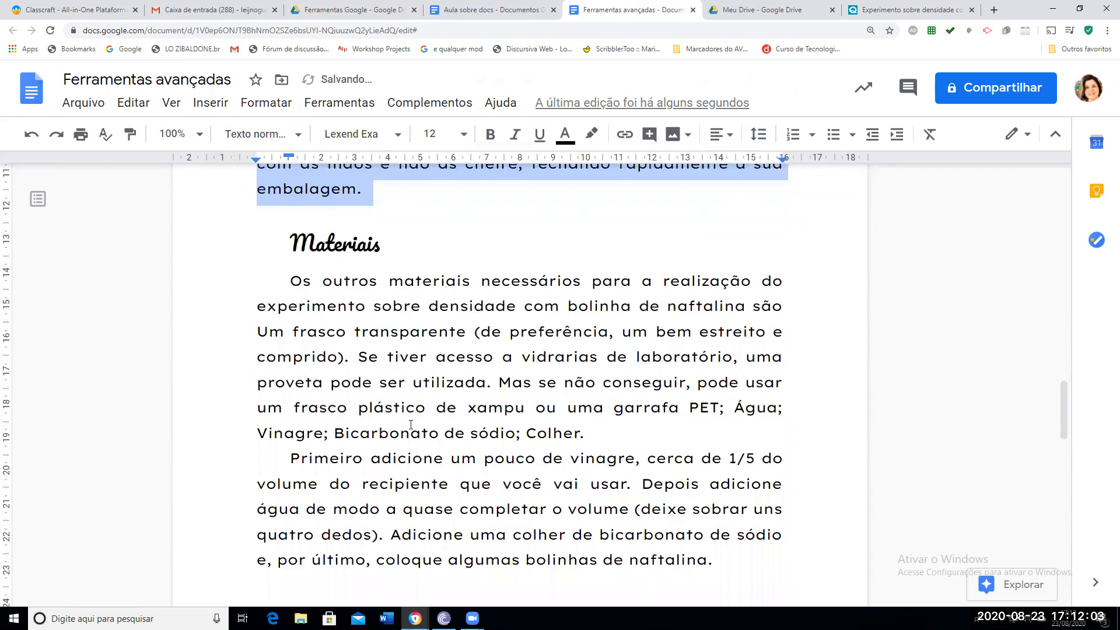
{"action": "scroll", "coordinate": [447, 452], "scroll_direction": "down", "scroll_amount": 9}
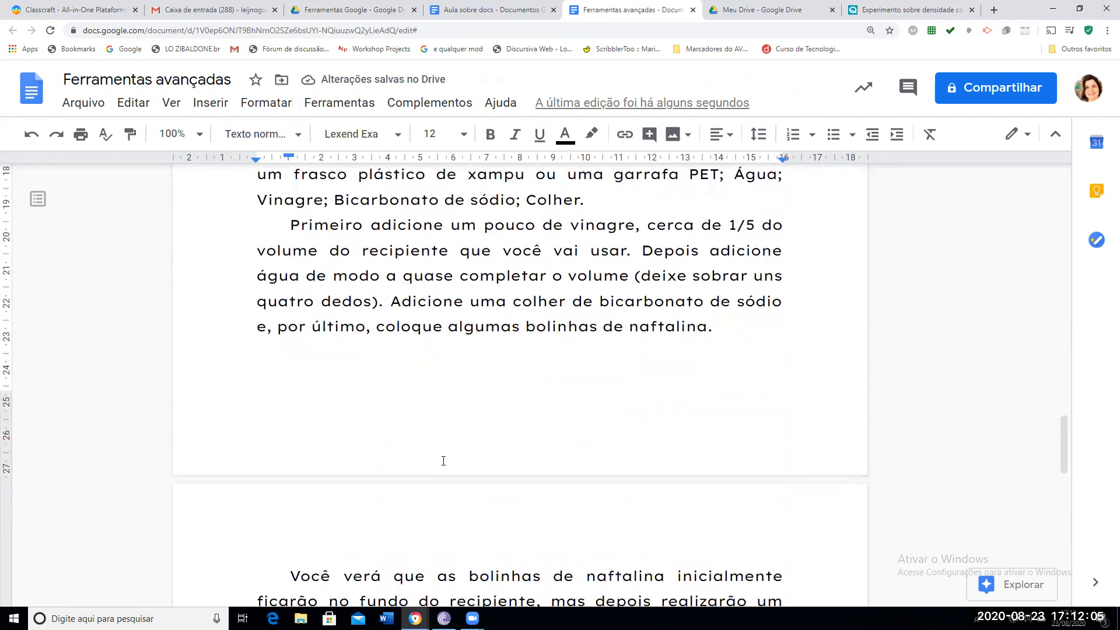
{"action": "scroll", "coordinate": [443, 462], "scroll_direction": "up", "scroll_amount": 14}
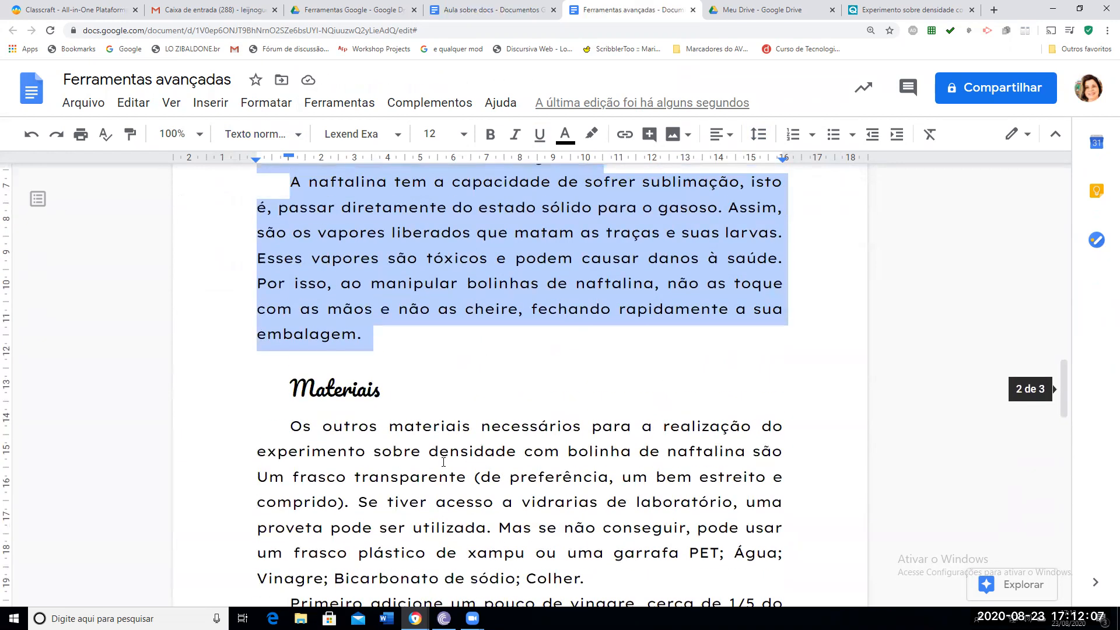
{"action": "scroll", "coordinate": [618, 296], "scroll_direction": "up", "scroll_amount": 2}
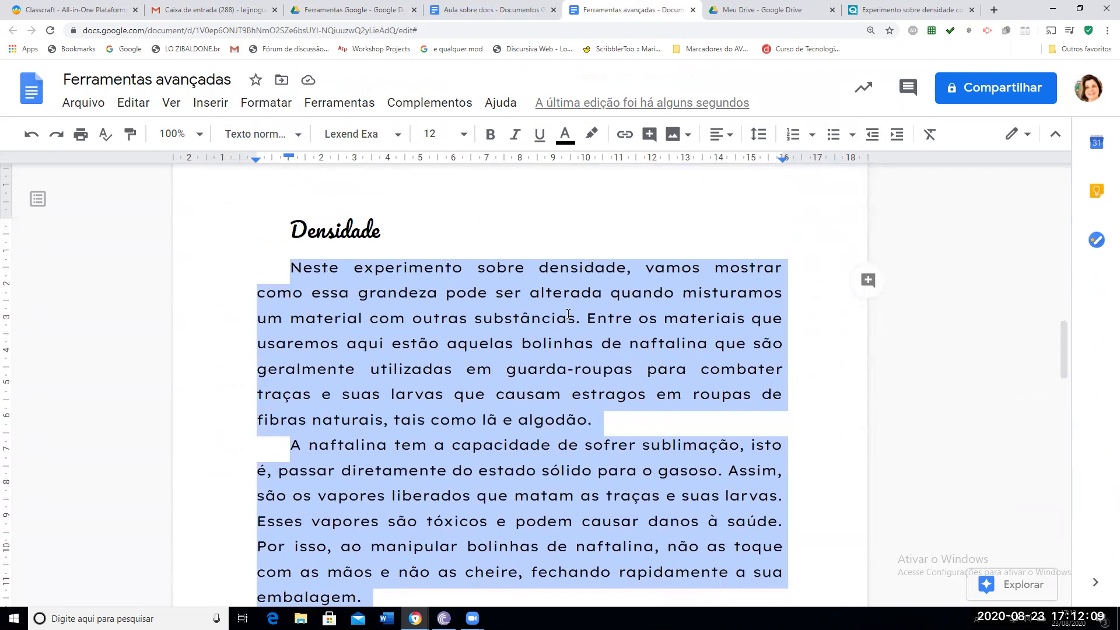
Add space after each of the two selected paragraphs under "Densidade" and compare them with the "Materiais" section
{"action": "left_click", "coordinate": [765, 144]}
{"action": "left_click", "coordinate": [765, 143]}
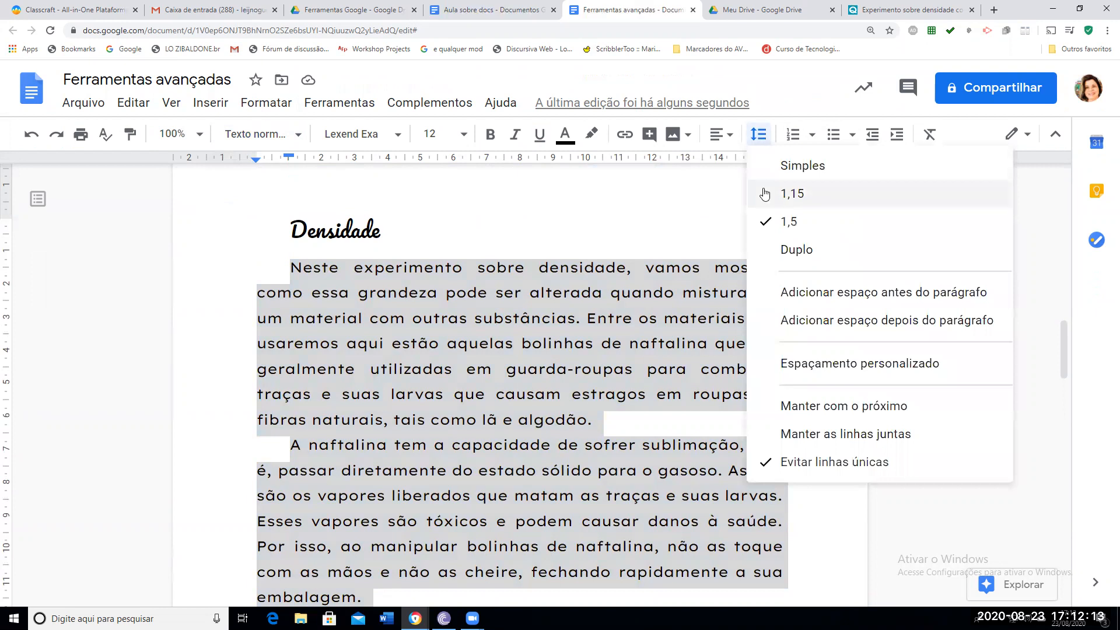
{"action": "left_click", "coordinate": [792, 328]}
{"action": "left_click", "coordinate": [363, 436]}
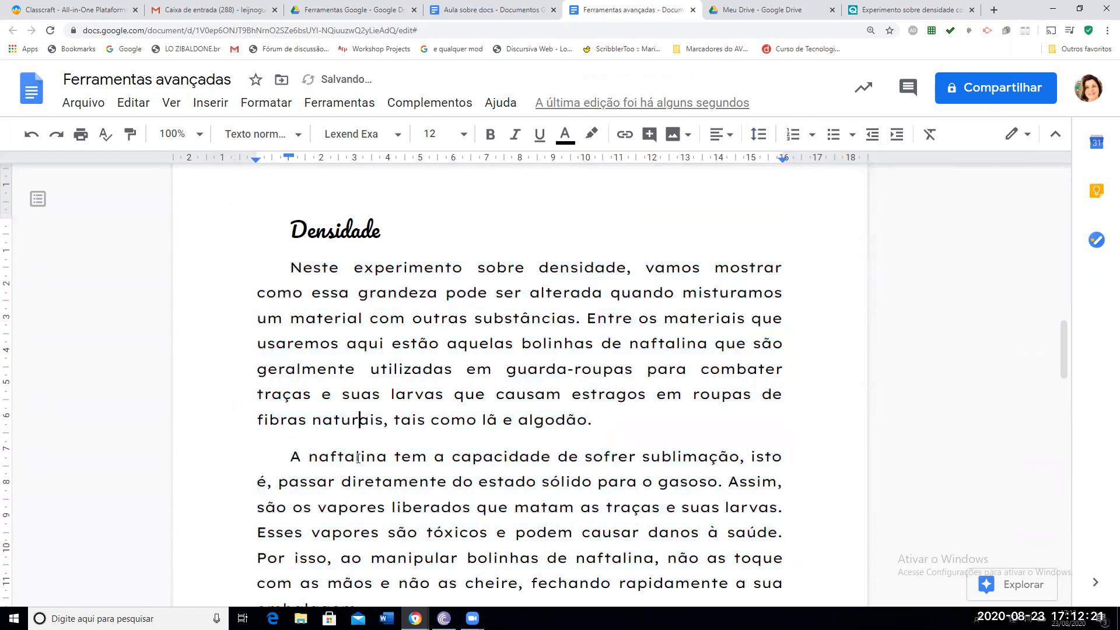
{"action": "scroll", "coordinate": [310, 461], "scroll_direction": "down", "scroll_amount": 5}
{"action": "scroll", "coordinate": [309, 472], "scroll_direction": "down", "scroll_amount": 2}
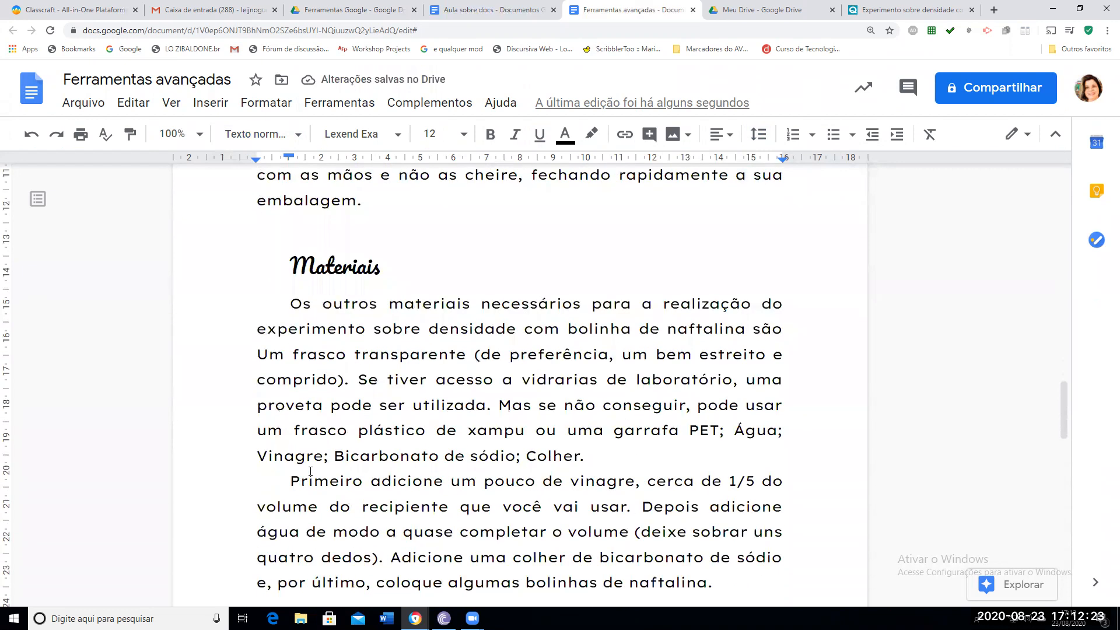
Undo the space added after the two paragraphs under "Densidade" and clear the selection
{"action": "scroll", "coordinate": [334, 264], "scroll_direction": "up", "scroll_amount": 4}
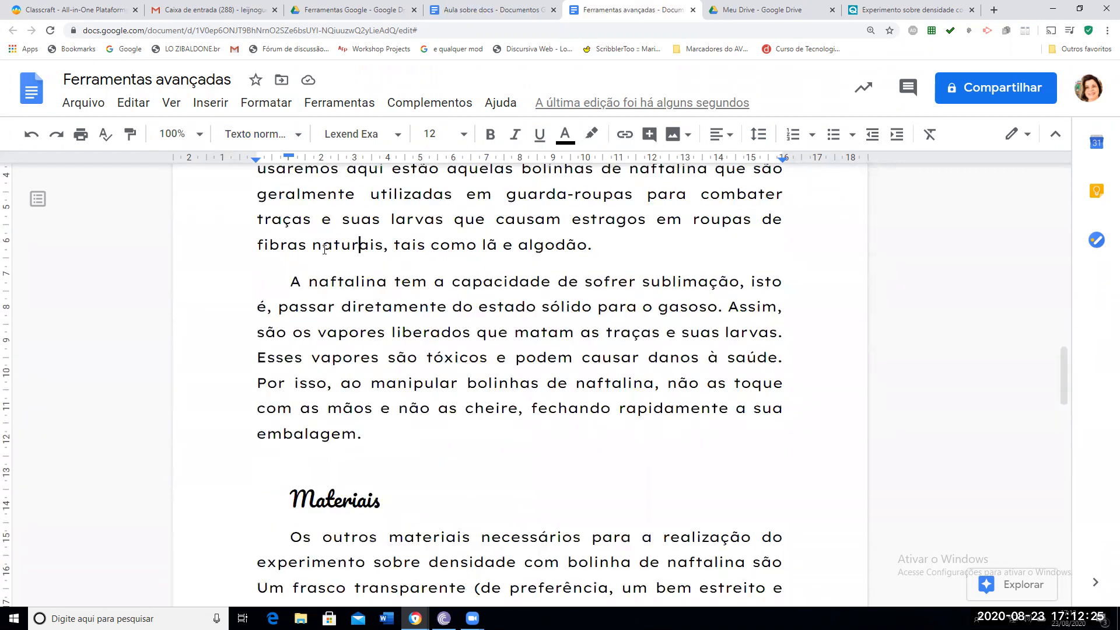
{"action": "scroll", "coordinate": [338, 442], "scroll_direction": "down", "scroll_amount": 6}
{"action": "scroll", "coordinate": [394, 259], "scroll_direction": "up", "scroll_amount": 4}
{"action": "scroll", "coordinate": [394, 259], "scroll_direction": "up", "scroll_amount": 3}
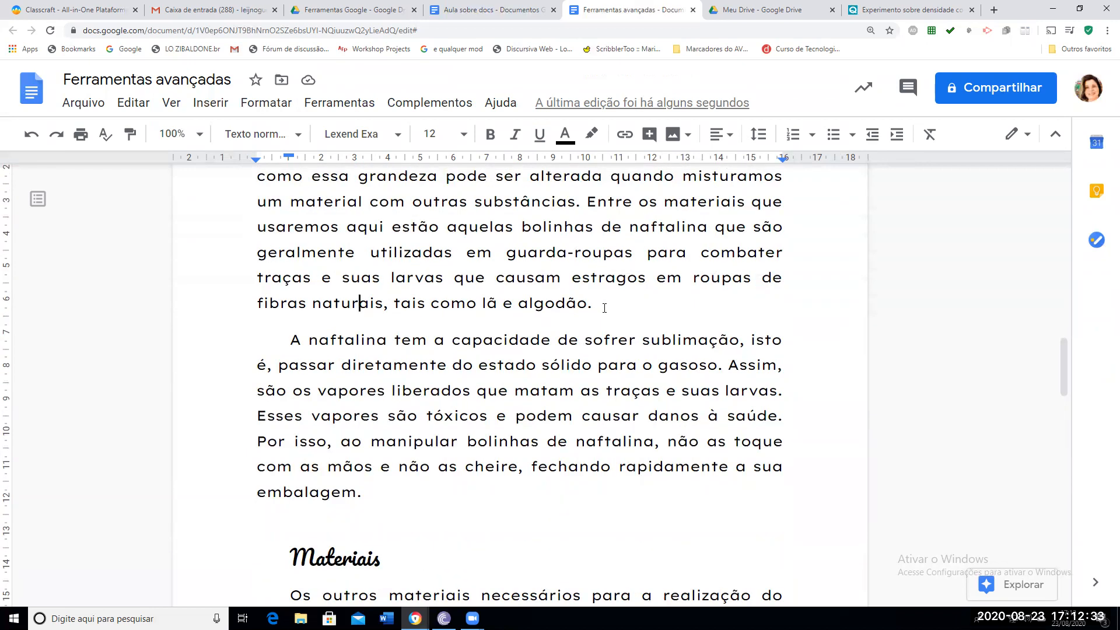
{"action": "key", "text": "ctrl+z"}
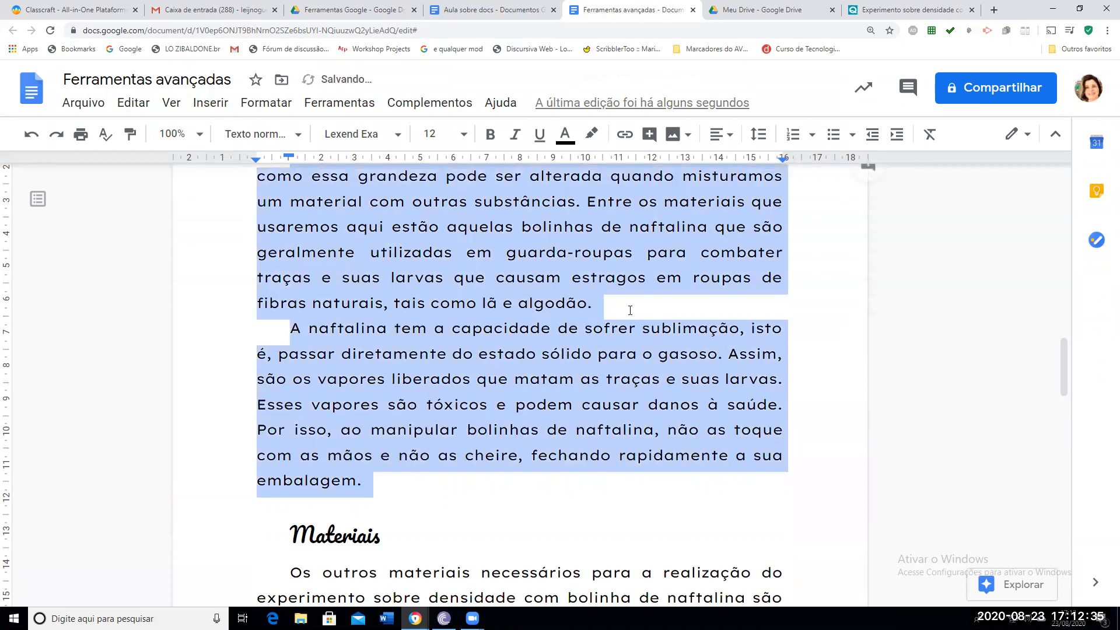
{"action": "left_click", "coordinate": [630, 310]}
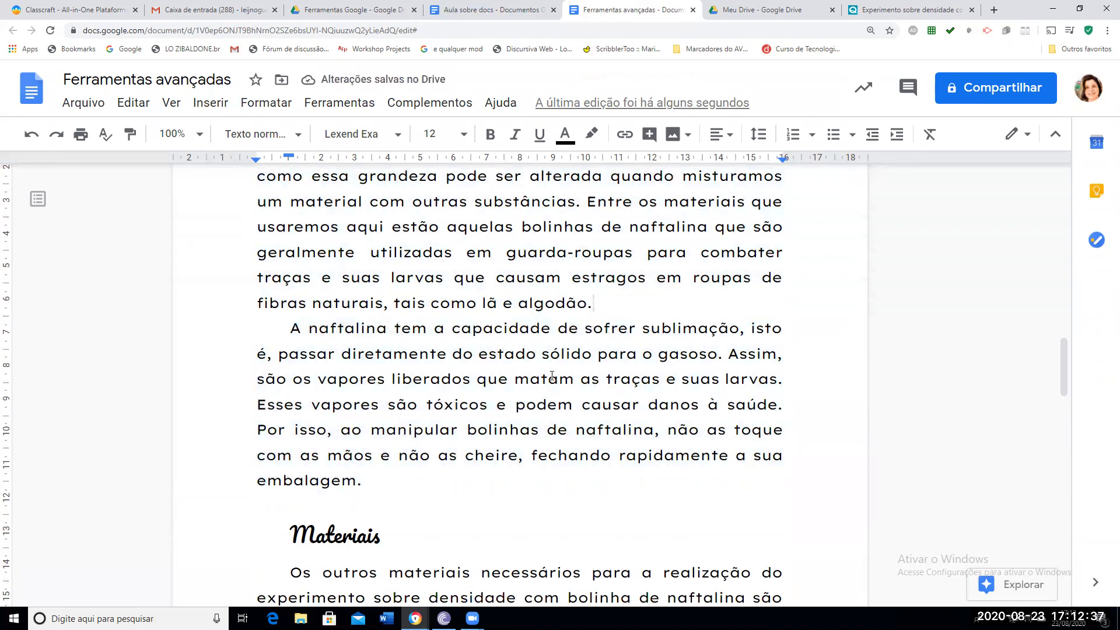
{"action": "left_click", "coordinate": [265, 104]}
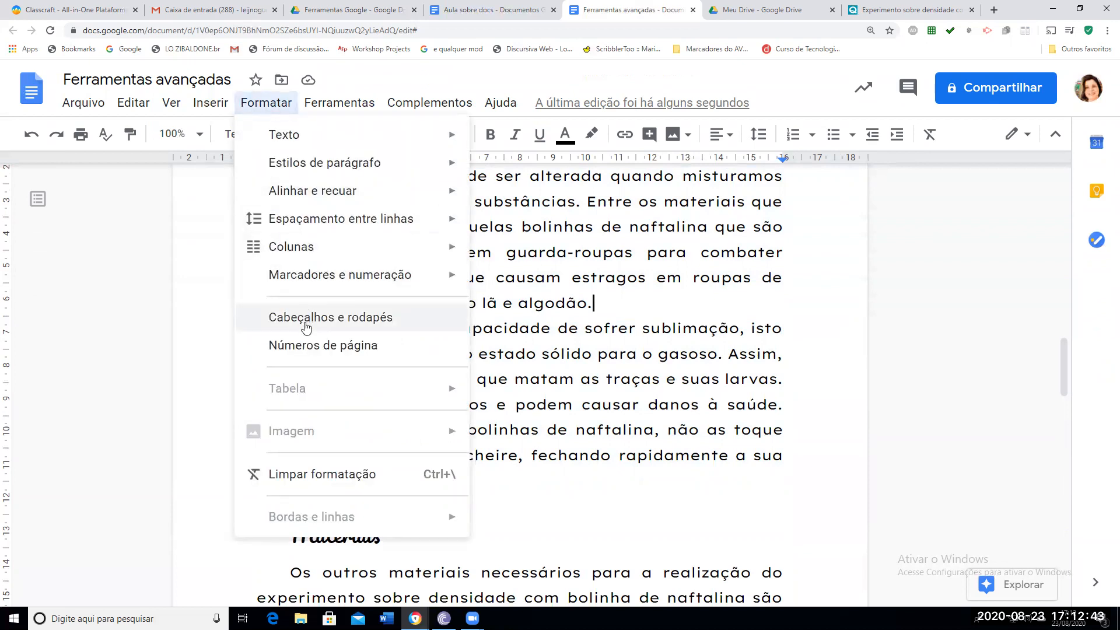
{"action": "mouse_move", "coordinate": [294, 257]}
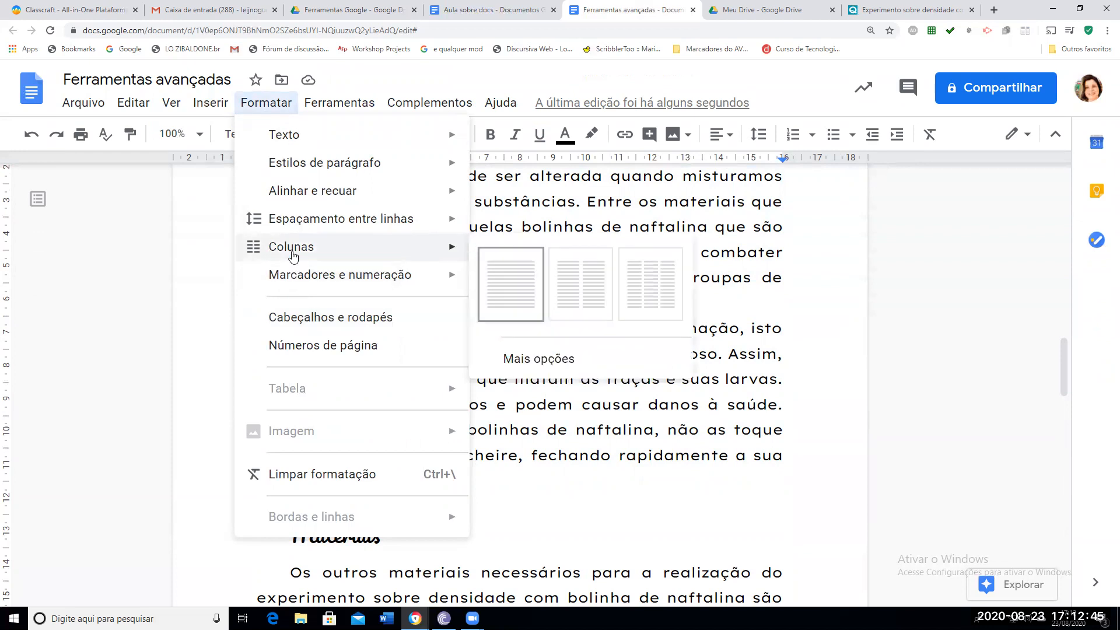
{"action": "left_click", "coordinate": [702, 483]}
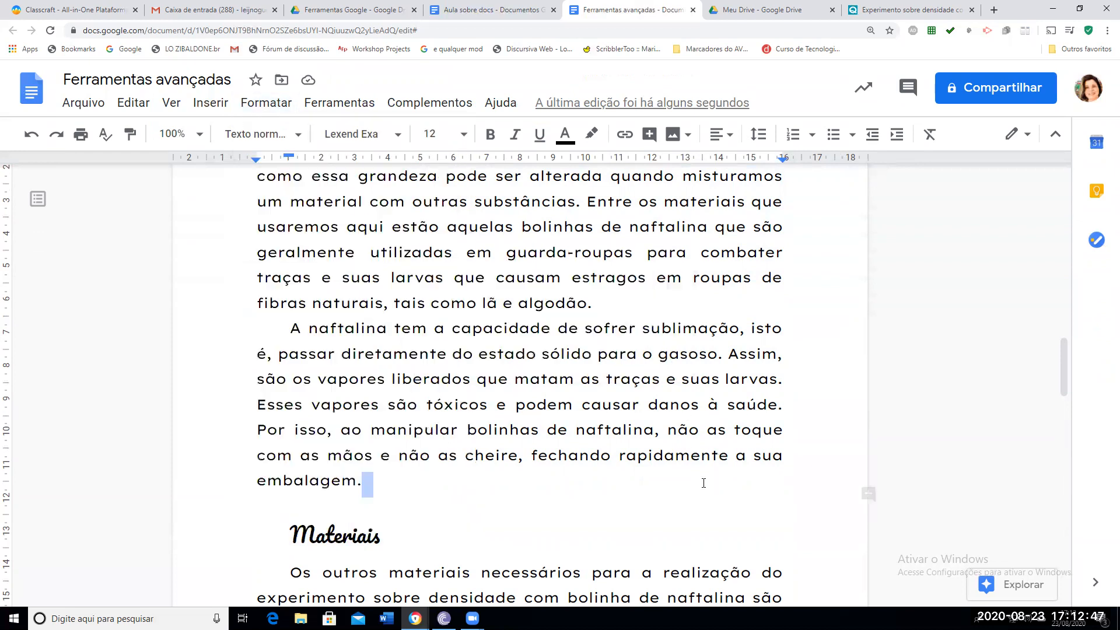
Lay out the text from the "Densidade" heading to the end of the document in two columns and check the pages
{"action": "scroll", "coordinate": [703, 482], "scroll_direction": "up", "scroll_amount": 15}
{"action": "scroll", "coordinate": [702, 481], "scroll_direction": "down", "scroll_amount": 15}
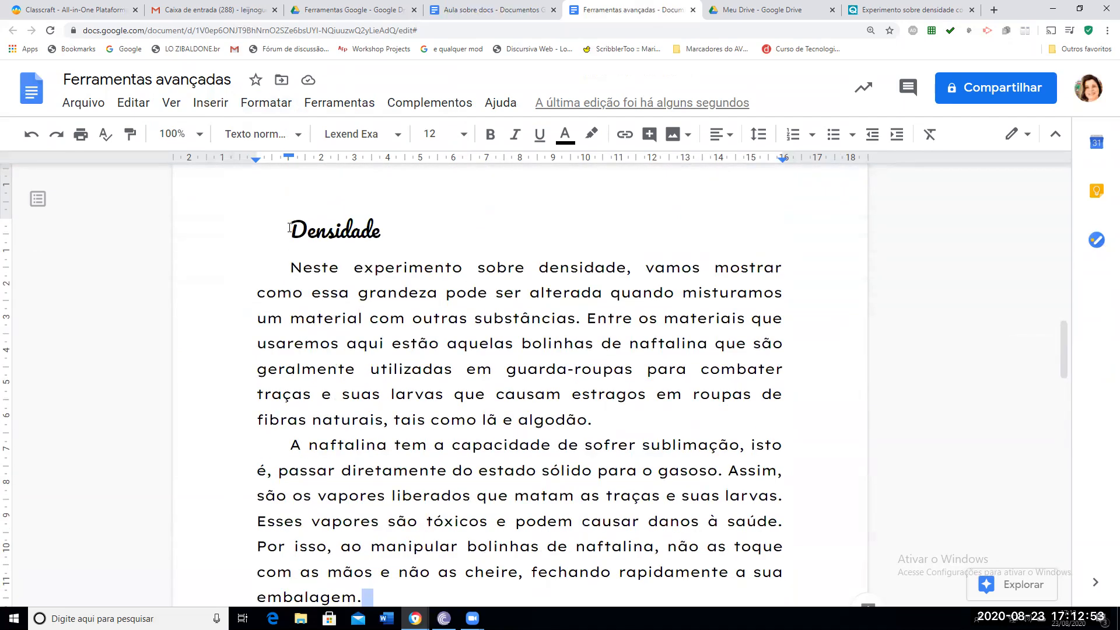
{"action": "left_click_drag", "start_coordinate": [290, 228], "coordinate": [712, 315]}
{"action": "scroll", "coordinate": [411, 418], "scroll_direction": "down", "scroll_amount": 9}
{"action": "scroll", "coordinate": [412, 421], "scroll_direction": "down", "scroll_amount": 9}
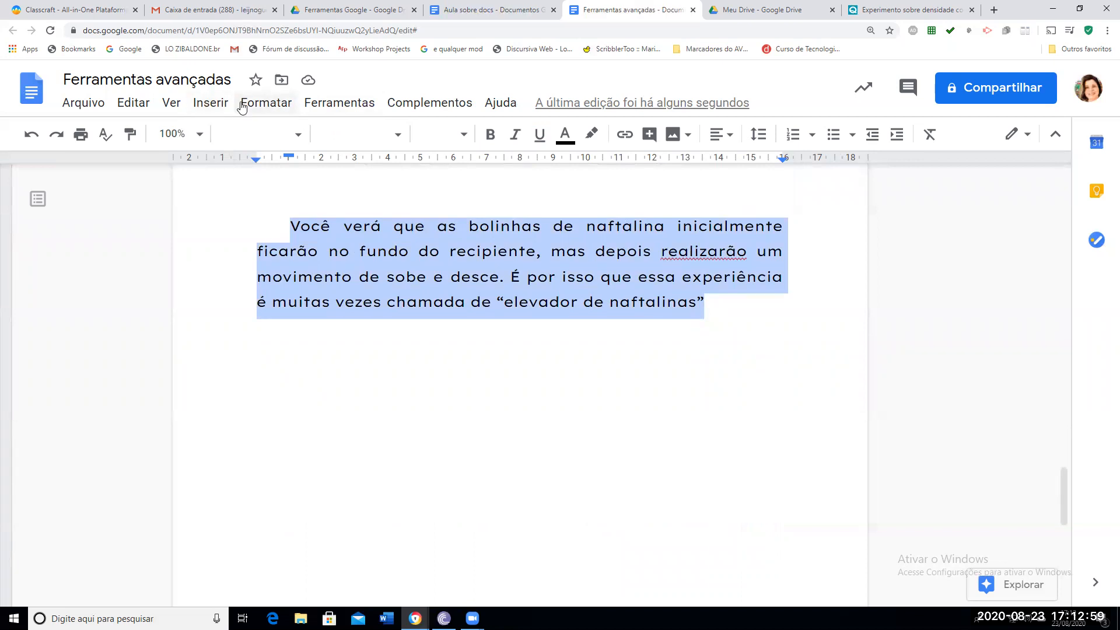
{"action": "left_click", "coordinate": [263, 104]}
{"action": "mouse_move", "coordinate": [295, 255]}
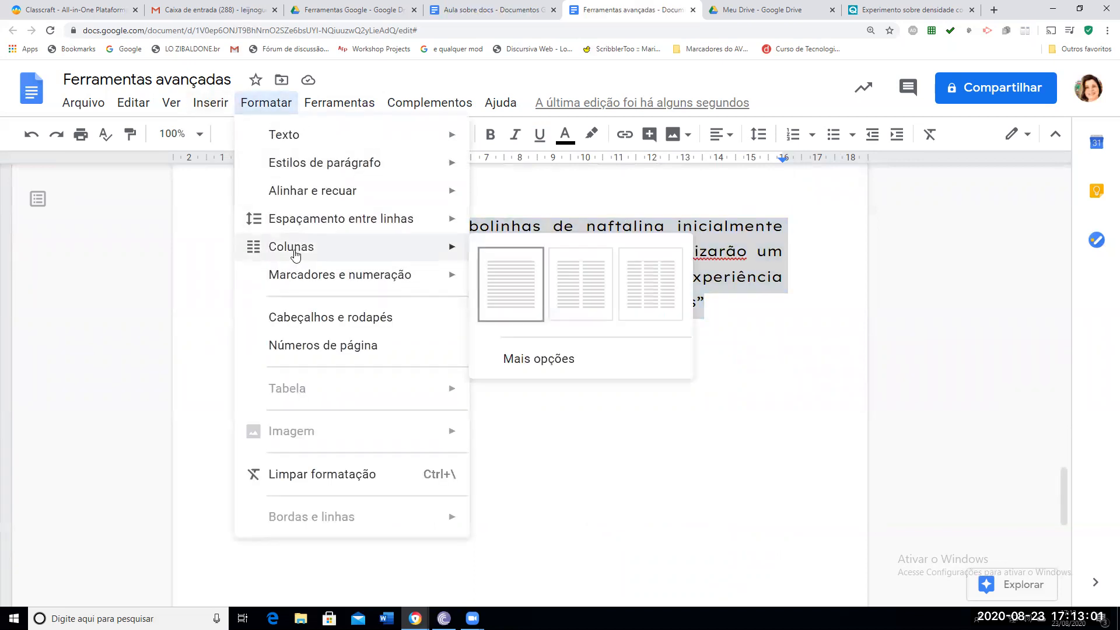
{"action": "left_click", "coordinate": [590, 278]}
{"action": "scroll", "coordinate": [604, 350], "scroll_direction": "up", "scroll_amount": 5}
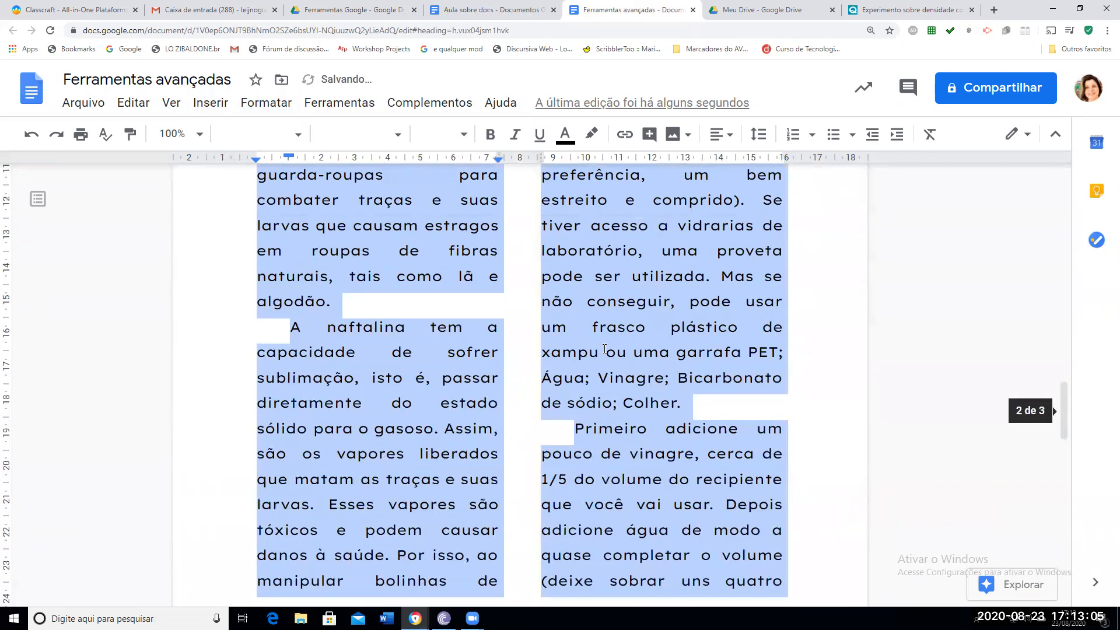
{"action": "scroll", "coordinate": [604, 348], "scroll_direction": "up", "scroll_amount": 10}
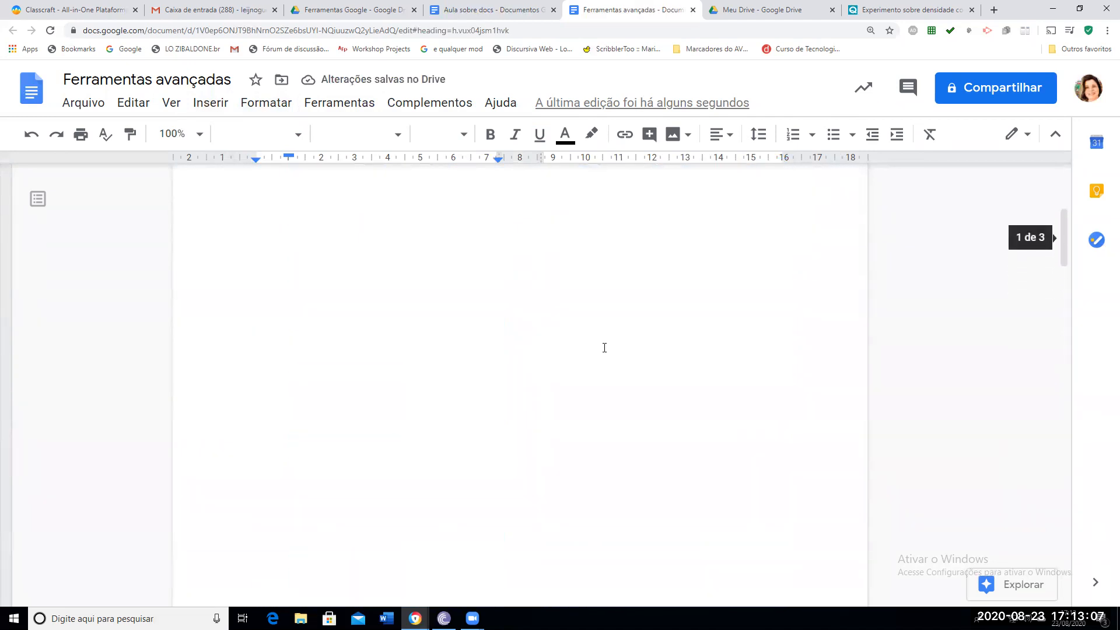
{"action": "scroll", "coordinate": [604, 347], "scroll_direction": "up", "scroll_amount": 3}
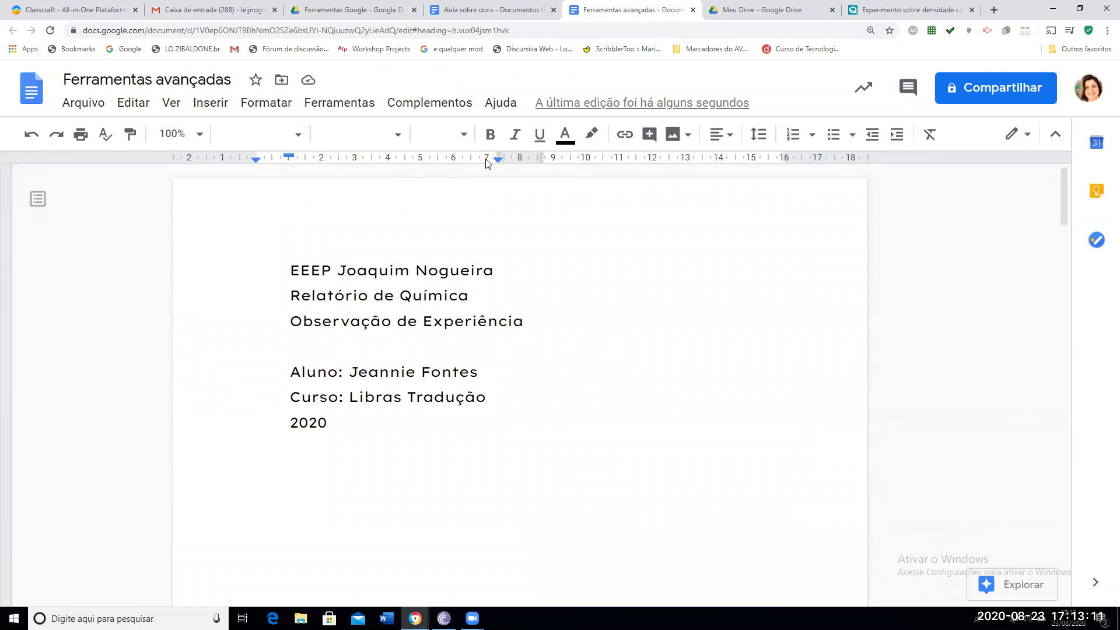
Undo the two-column layout and deselect the text under "Densidade"
{"action": "scroll", "coordinate": [403, 322], "scroll_direction": "down", "scroll_amount": 15}
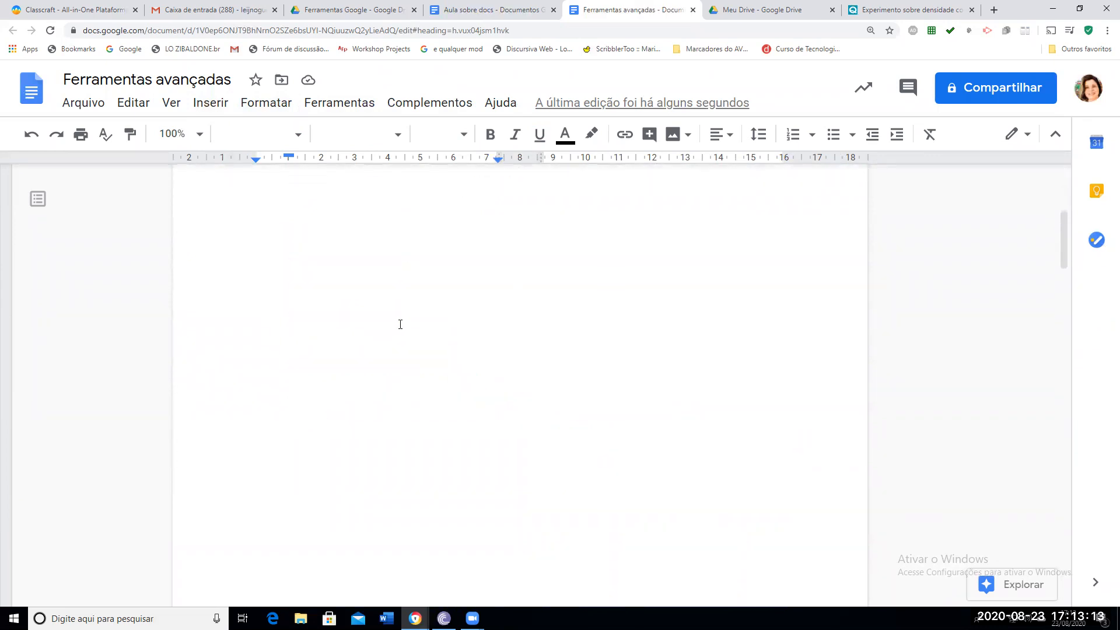
{"action": "key", "text": "ctrl+a"}
{"action": "scroll", "coordinate": [403, 321], "scroll_direction": "down", "scroll_amount": 14}
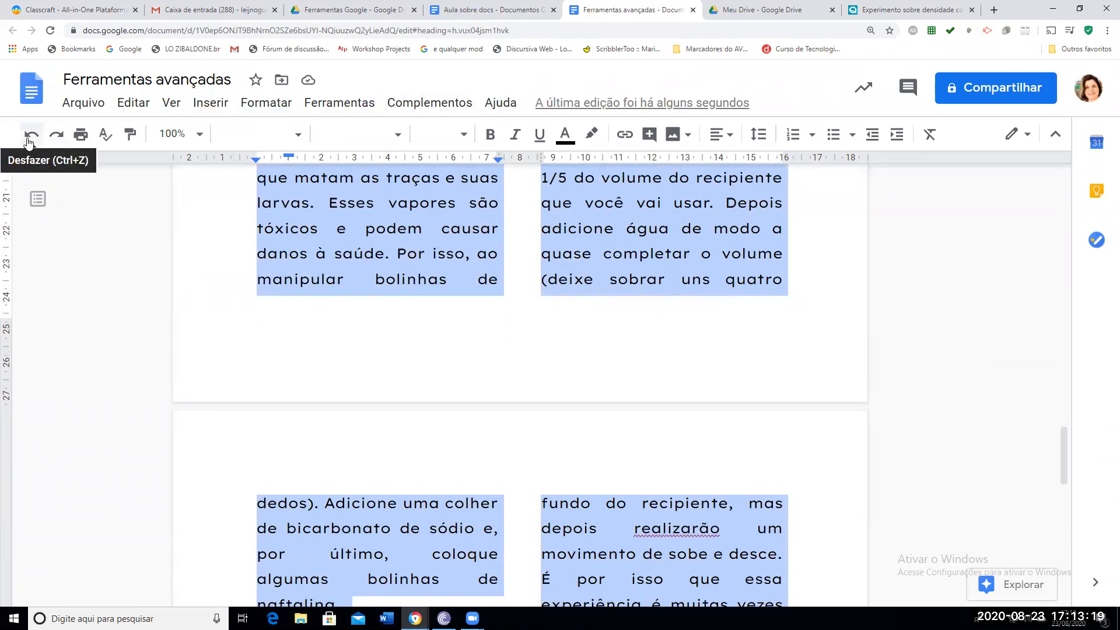
{"action": "left_click", "coordinate": [27, 139]}
{"action": "scroll", "coordinate": [386, 371], "scroll_direction": "up", "scroll_amount": 15}
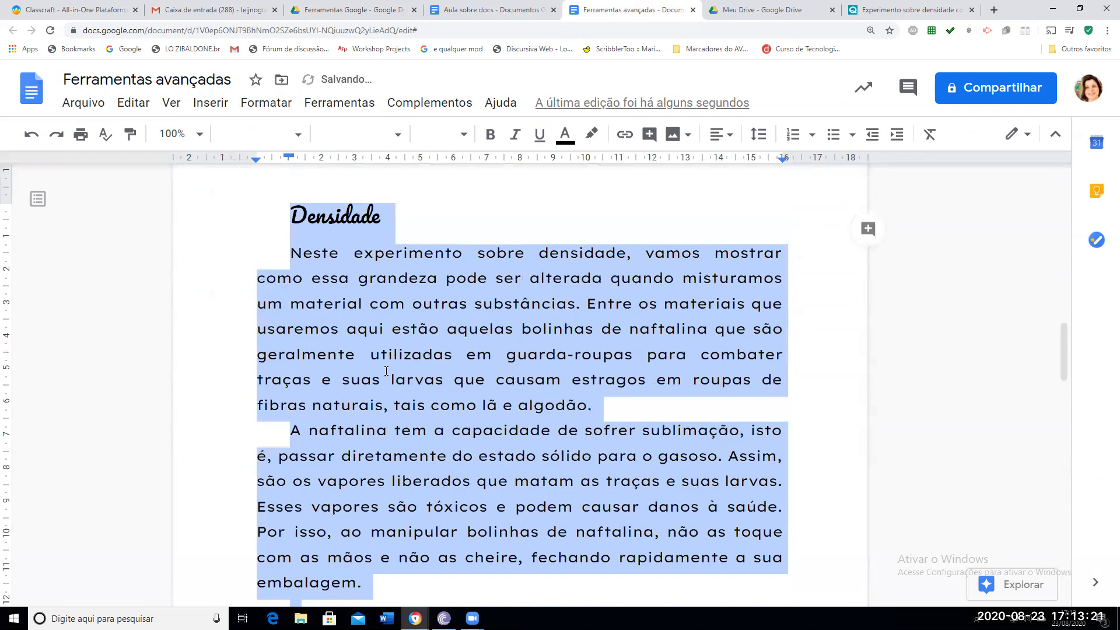
{"action": "scroll", "coordinate": [386, 371], "scroll_direction": "down", "scroll_amount": 9}
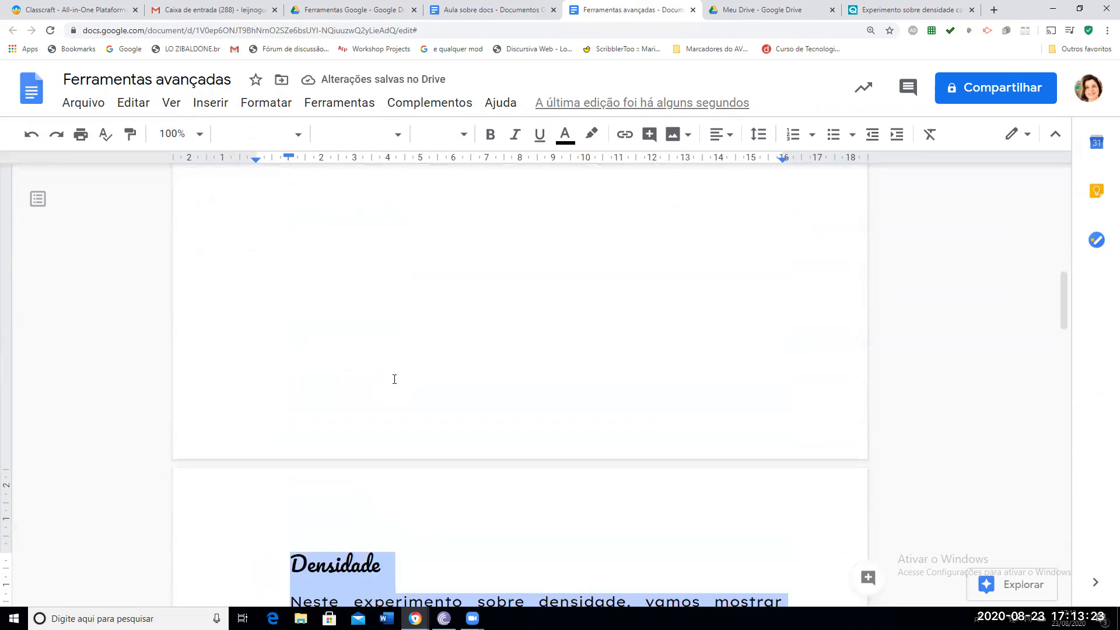
{"action": "left_click", "coordinate": [441, 387]}
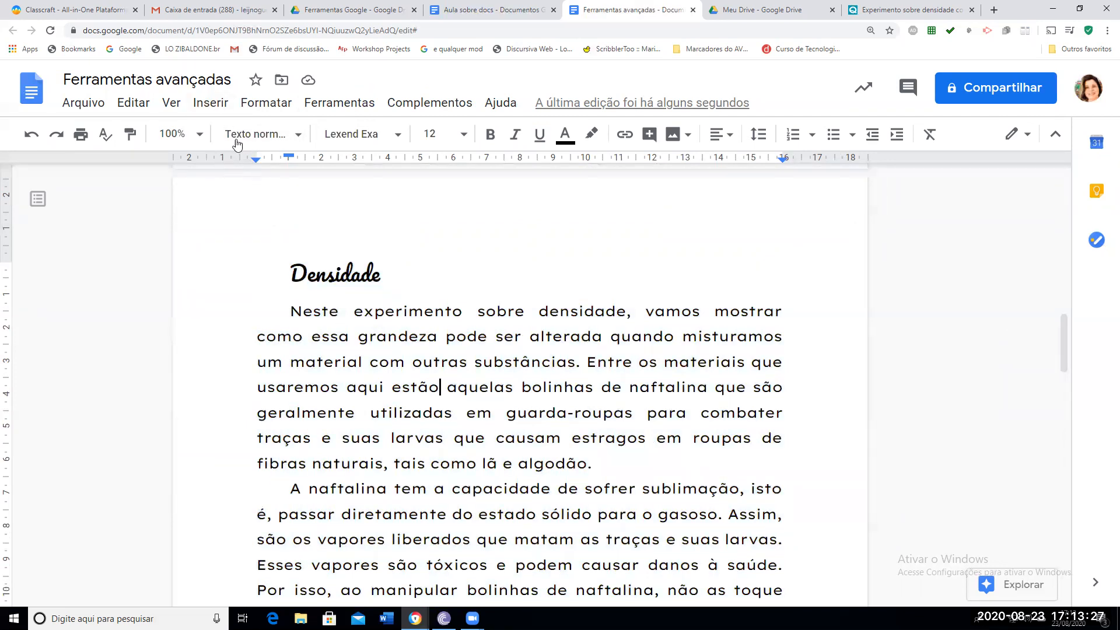
{"action": "left_click", "coordinate": [222, 108]}
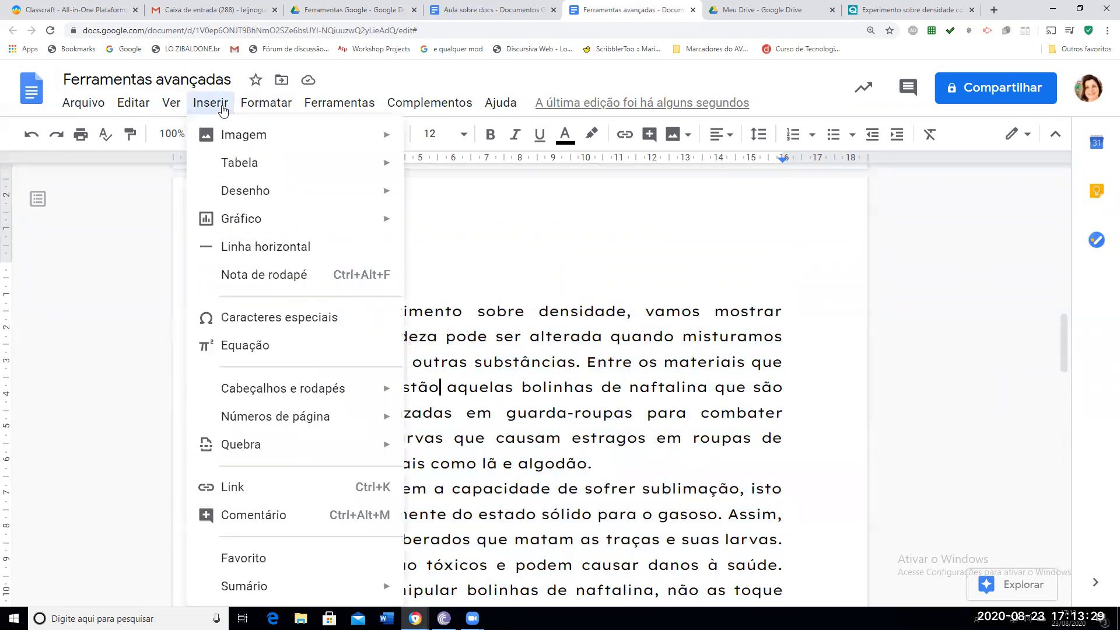
{"action": "mouse_move", "coordinate": [257, 109]}
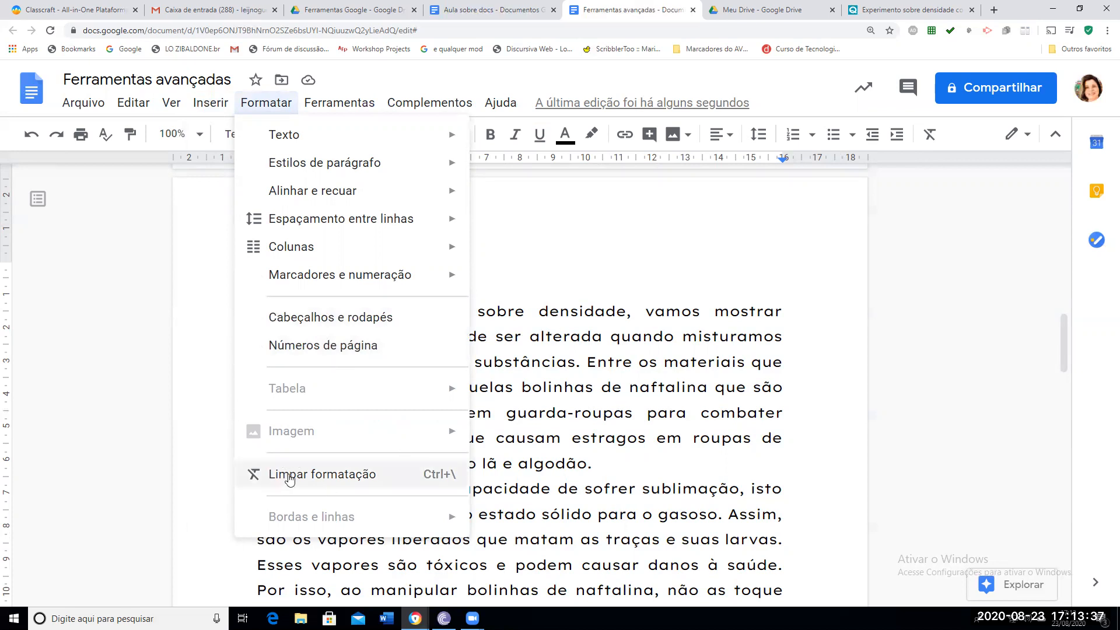
{"action": "left_click", "coordinate": [329, 479]}
Start a new paragraph at the end of the document, after the sentence ending in "elevador de naftalinas"
{"action": "scroll", "coordinate": [492, 439], "scroll_direction": "down", "scroll_amount": 15}
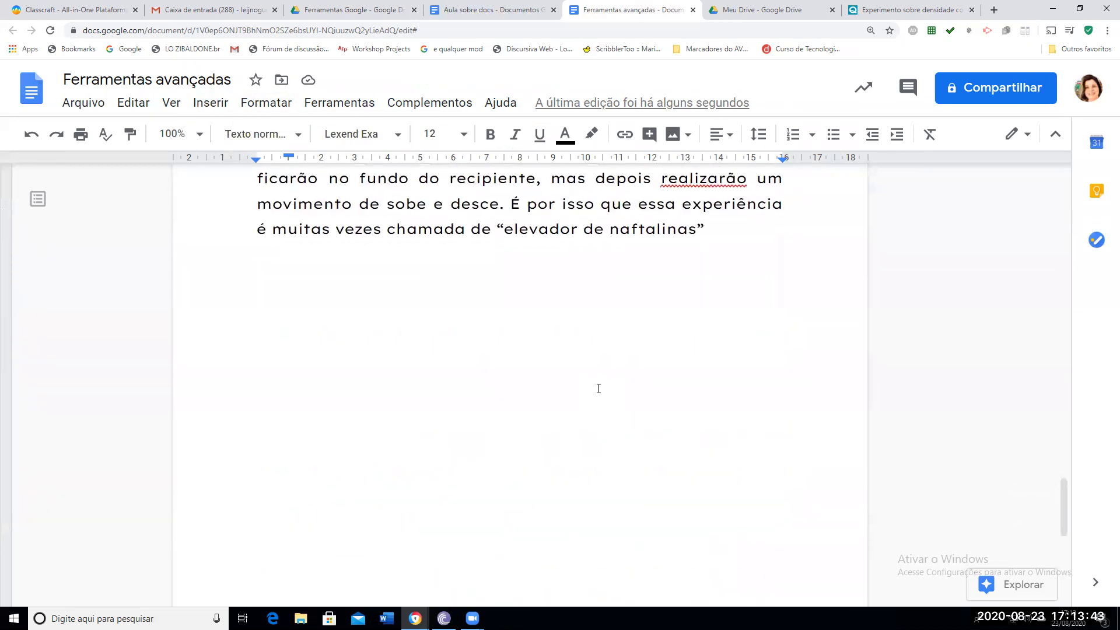
{"action": "left_click", "coordinate": [726, 228]}
{"action": "key", "text": "Return"}
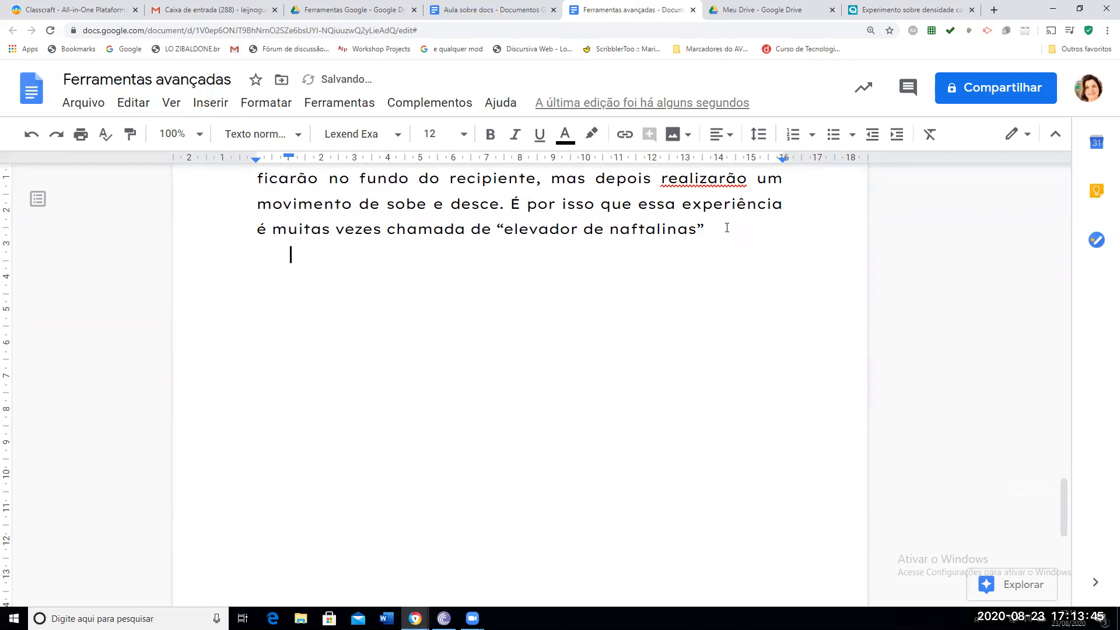
Copy the two paragraphs starting with "A explicação para esse fenômeno" from the manualdaquimica.com page and paste them at the document's end
{"action": "left_click", "coordinate": [863, 12]}
{"action": "scroll", "coordinate": [313, 413], "scroll_direction": "down", "scroll_amount": 17}
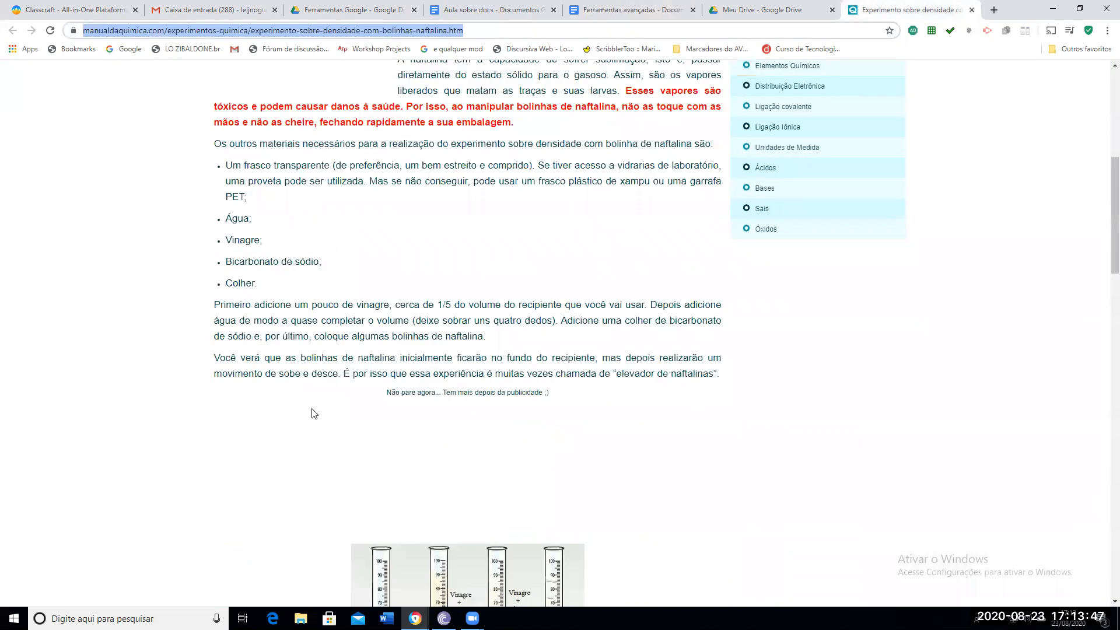
{"action": "scroll", "coordinate": [265, 380], "scroll_direction": "up", "scroll_amount": 4}
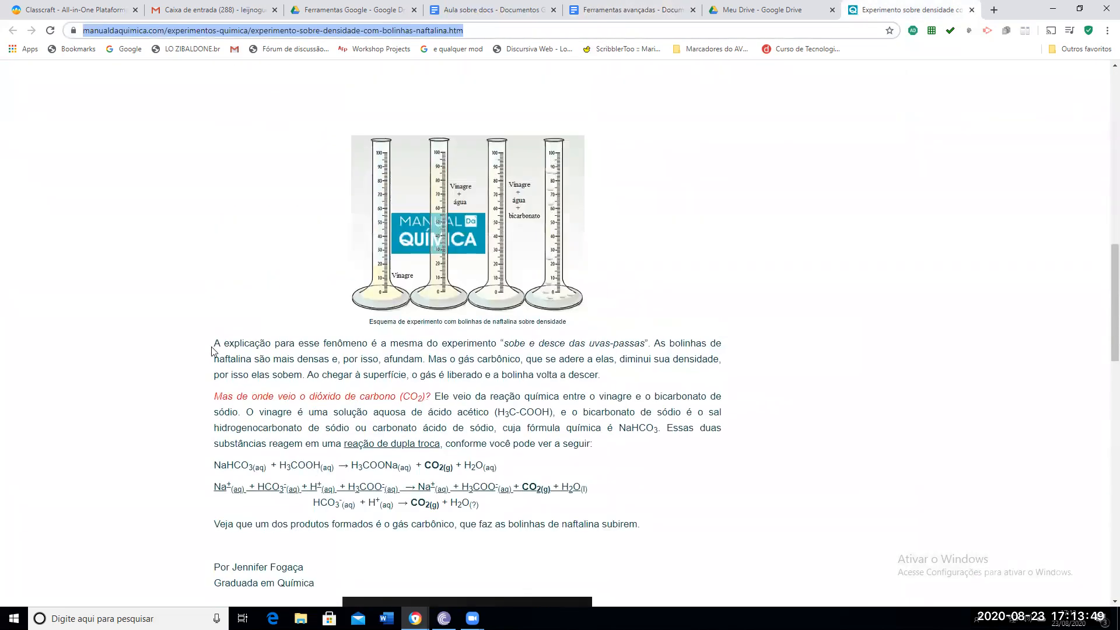
{"action": "left_click_drag", "start_coordinate": [212, 349], "coordinate": [621, 446]}
{"action": "key", "text": "ctrl+c"}
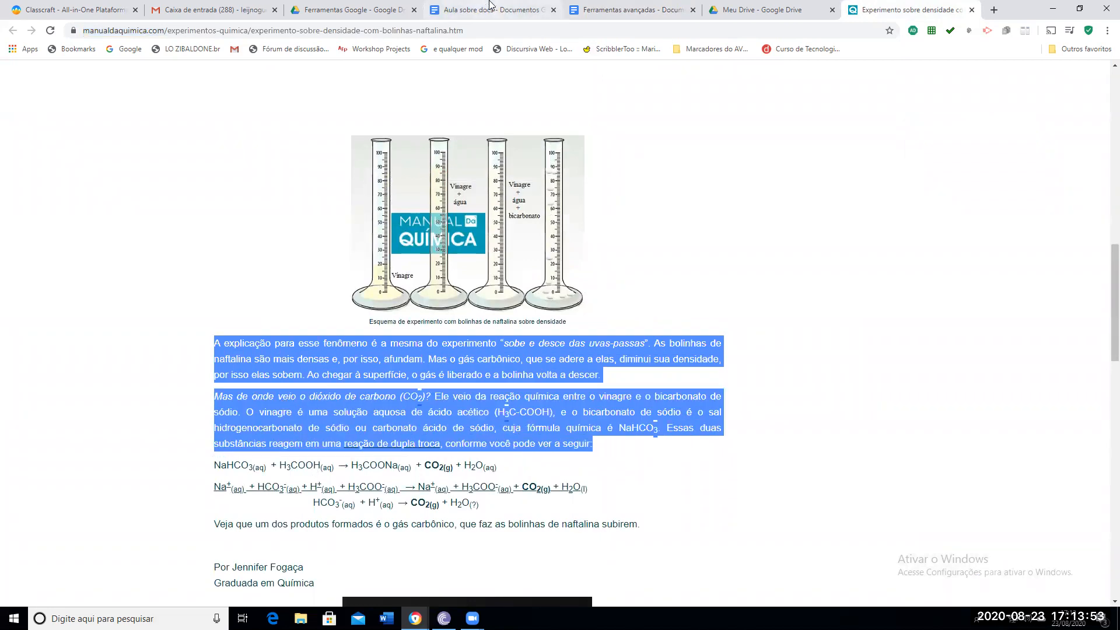
{"action": "left_click", "coordinate": [607, 5]}
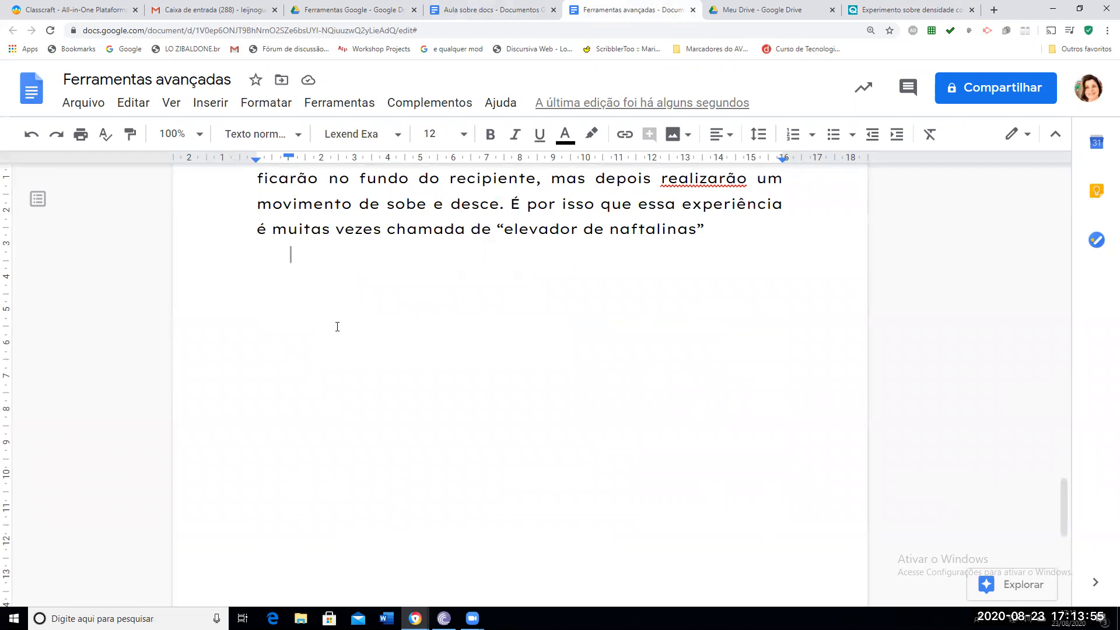
{"action": "key", "text": "ctrl+v"}
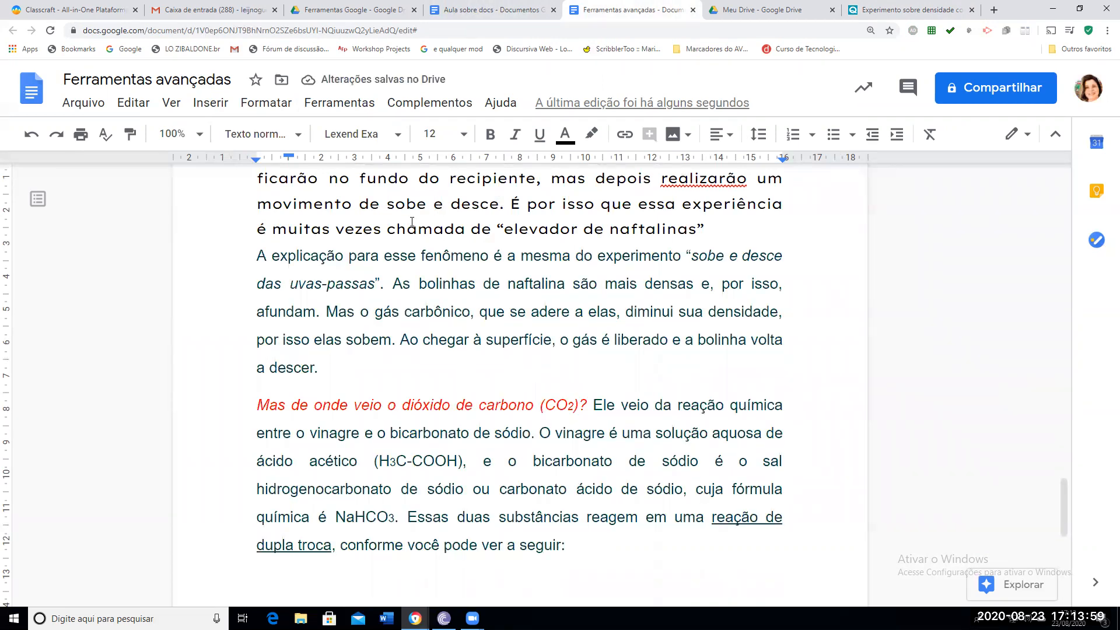
Clear the formatting of the two pasted paragraphs so they take on the Texto normal style
{"action": "left_click_drag", "start_coordinate": [288, 577], "coordinate": [234, 264]}
{"action": "left_click", "coordinate": [266, 102]}
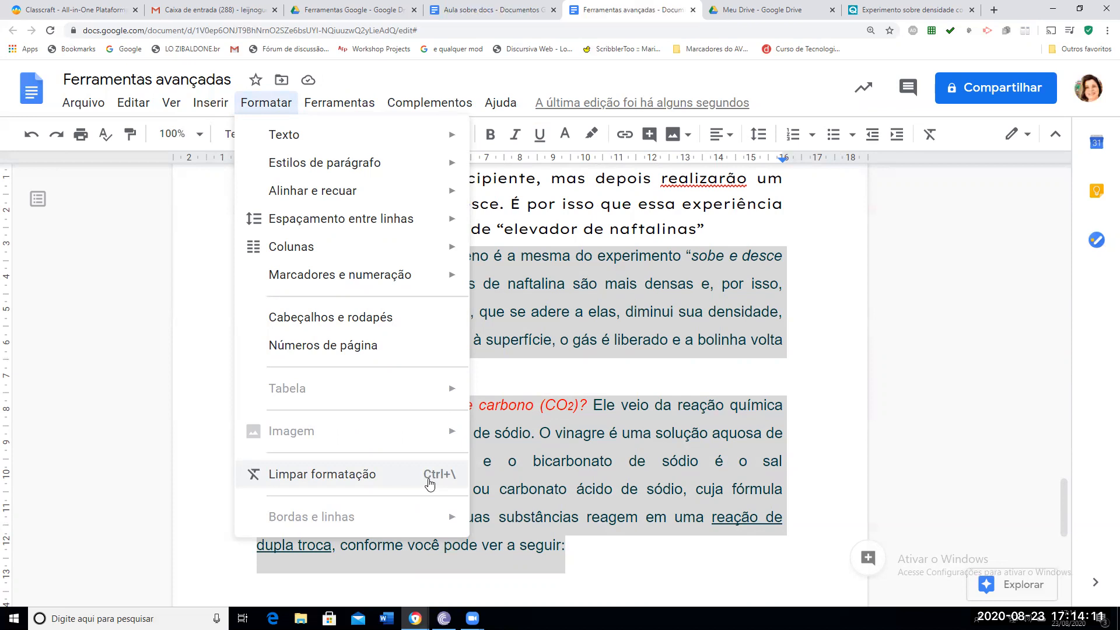
{"action": "left_click", "coordinate": [919, 290]}
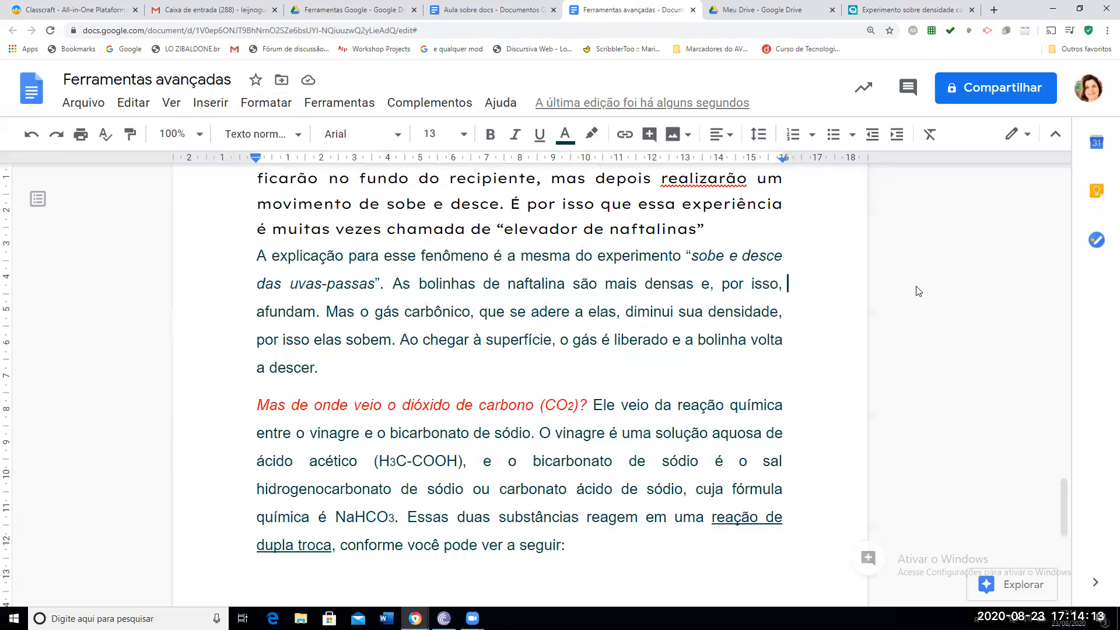
{"action": "left_click", "coordinate": [930, 139]}
{"action": "left_click_drag", "start_coordinate": [250, 258], "coordinate": [574, 563]}
{"action": "left_click", "coordinate": [933, 138]}
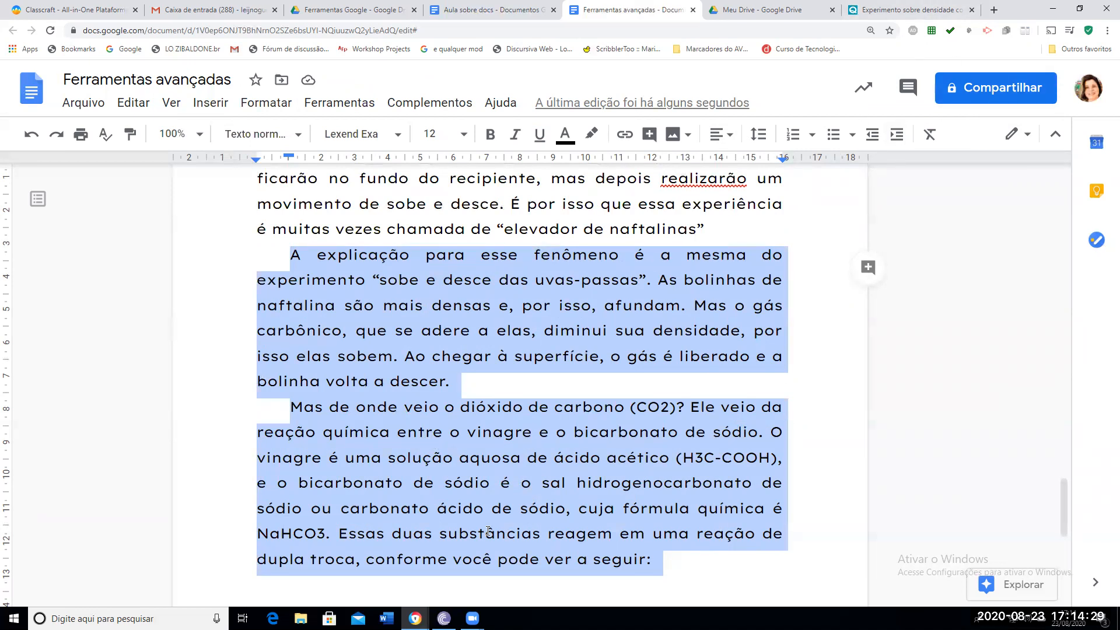
{"action": "left_click", "coordinate": [712, 542]}
{"action": "scroll", "coordinate": [712, 541], "scroll_direction": "up", "scroll_amount": 7}
{"action": "scroll", "coordinate": [711, 541], "scroll_direction": "up", "scroll_amount": 20}
{"action": "scroll", "coordinate": [711, 542], "scroll_direction": "up", "scroll_amount": 6}
{"action": "scroll", "coordinate": [408, 437], "scroll_direction": "up", "scroll_amount": 2}
{"action": "scroll", "coordinate": [1019, 348], "scroll_direction": "up", "scroll_amount": 2}
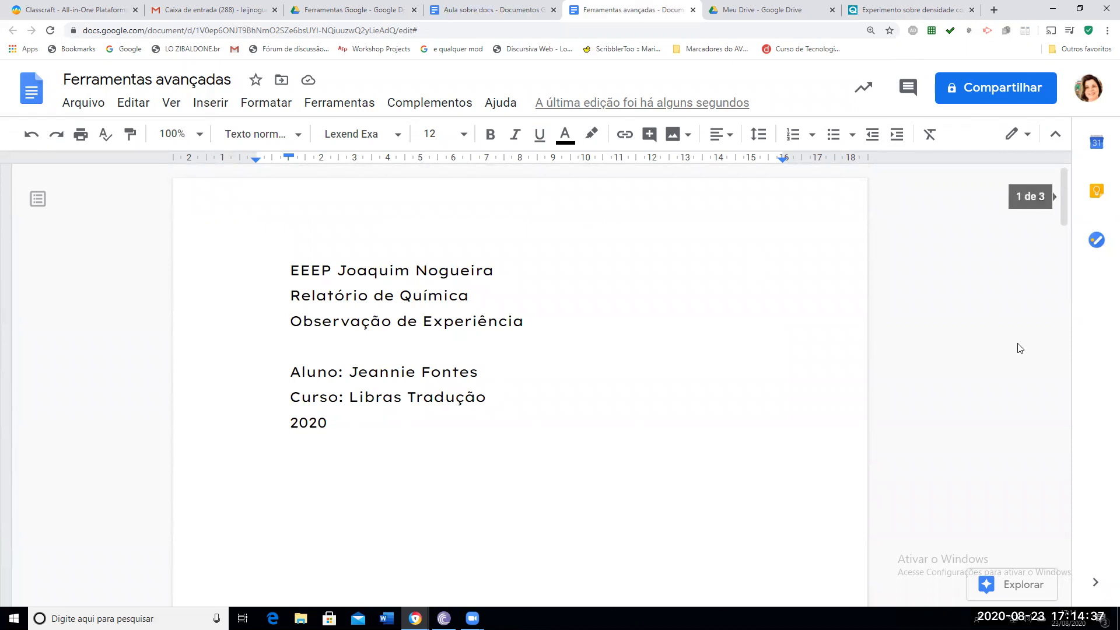
{"action": "left_click", "coordinate": [267, 109]}
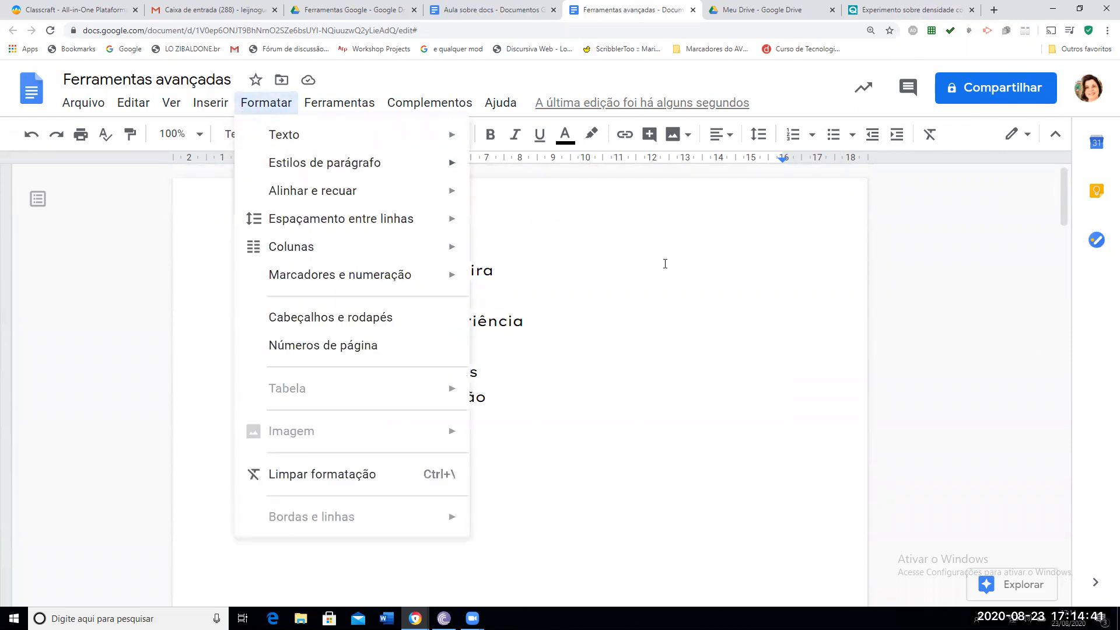
{"action": "scroll", "coordinate": [677, 412], "scroll_direction": "down", "scroll_amount": 10}
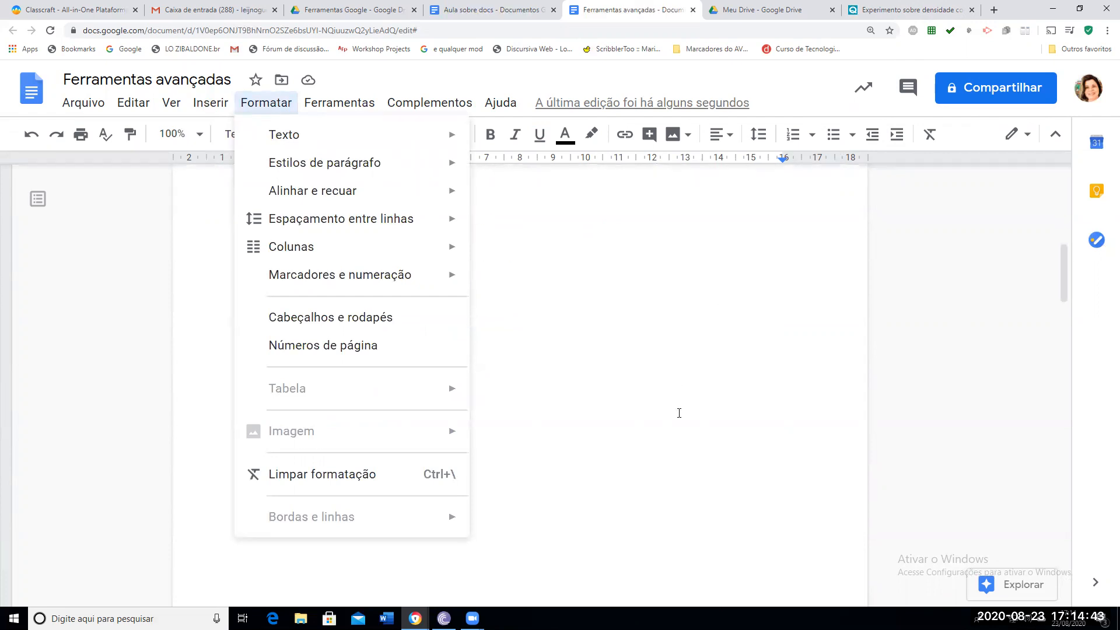
{"action": "scroll", "coordinate": [669, 407], "scroll_direction": "down", "scroll_amount": 15}
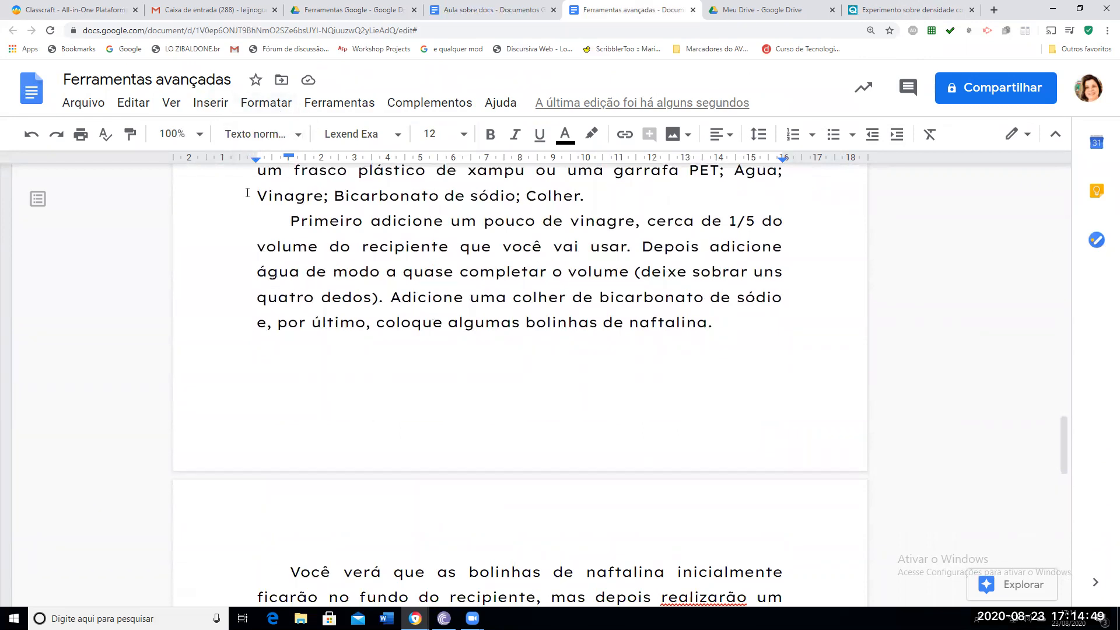
Review the available spelling and grammar options, including the suggestion settings and personal dictionary
{"action": "left_click", "coordinate": [349, 110]}
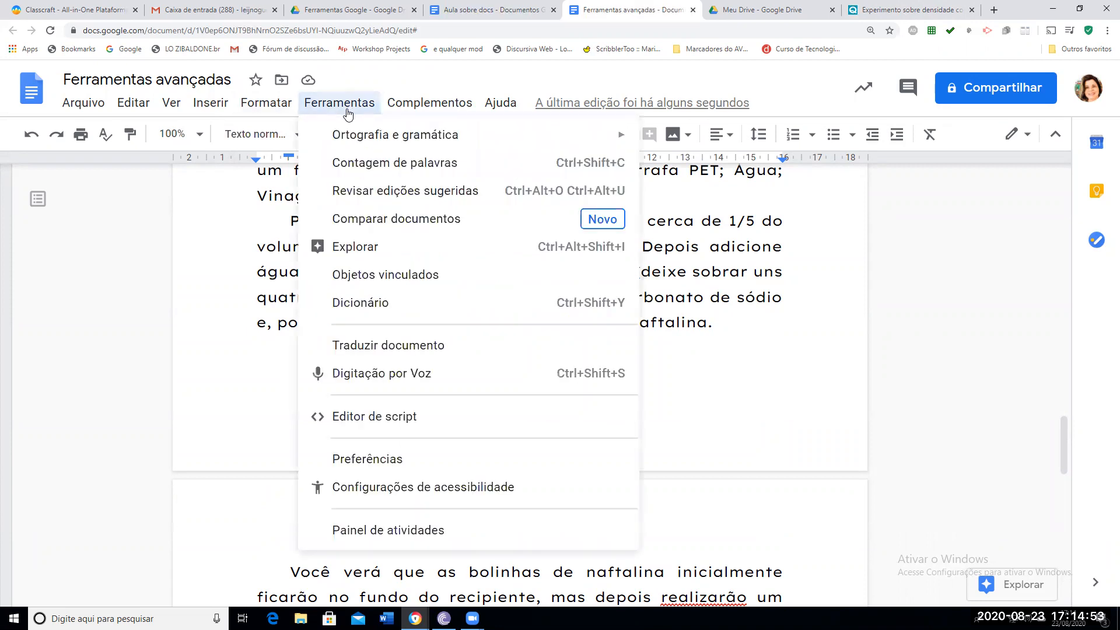
{"action": "mouse_move", "coordinate": [351, 137]}
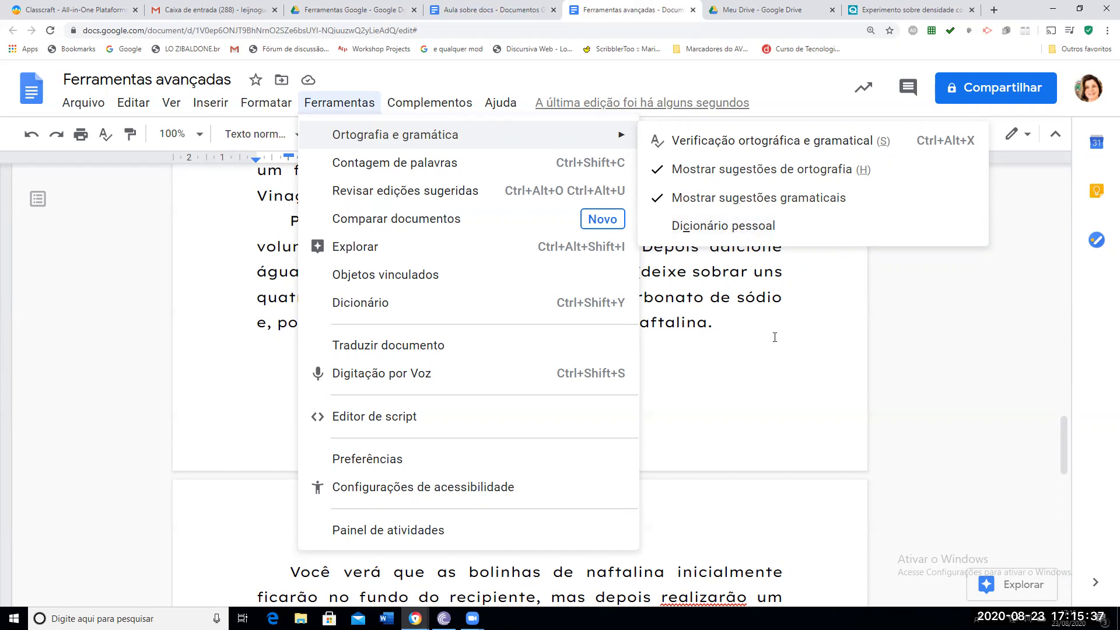
{"action": "left_click", "coordinate": [778, 364]}
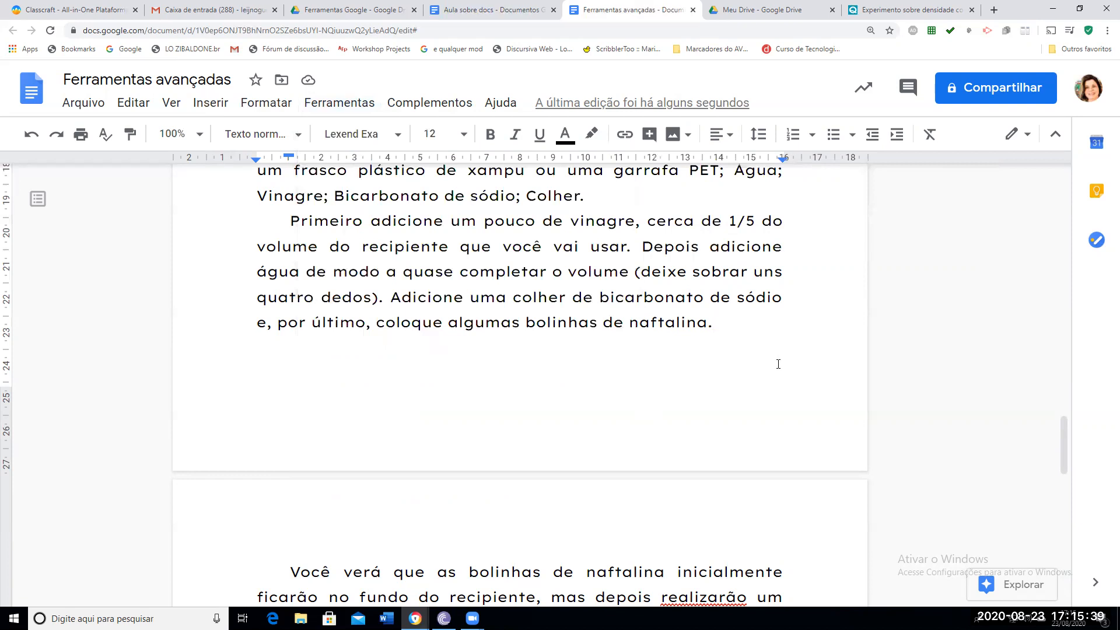
Open the document's word count and turn on displaying it while typing
{"action": "scroll", "coordinate": [380, 350], "scroll_direction": "up", "scroll_amount": 7}
{"action": "scroll", "coordinate": [379, 332], "scroll_direction": "up", "scroll_amount": 3}
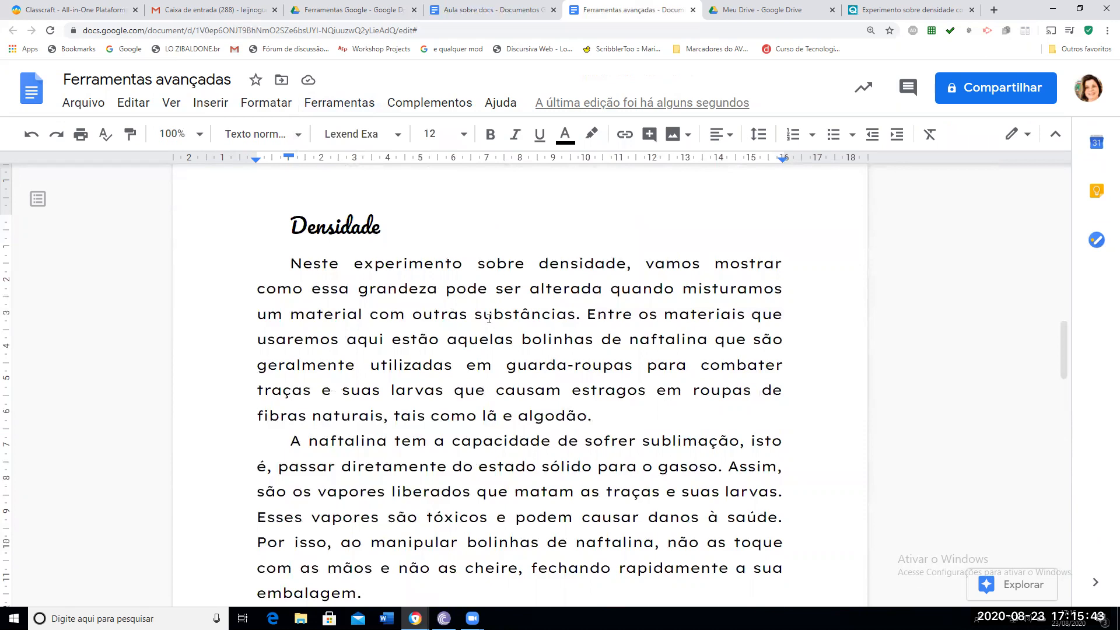
{"action": "scroll", "coordinate": [489, 318], "scroll_direction": "up", "scroll_amount": 8}
{"action": "scroll", "coordinate": [489, 318], "scroll_direction": "down", "scroll_amount": 6}
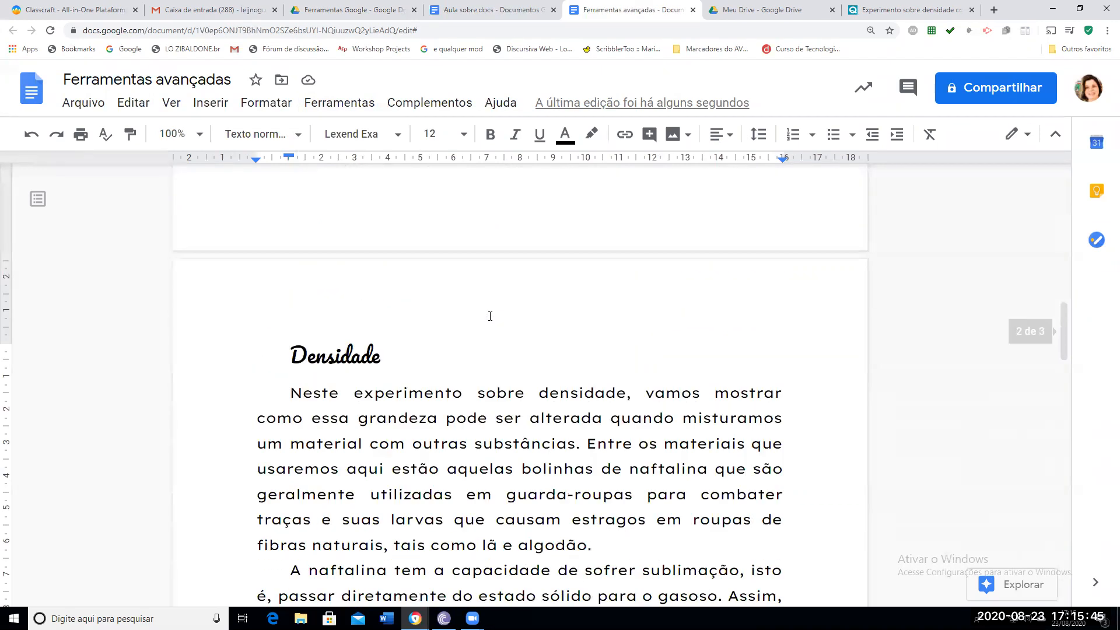
{"action": "scroll", "coordinate": [490, 316], "scroll_direction": "down", "scroll_amount": 3}
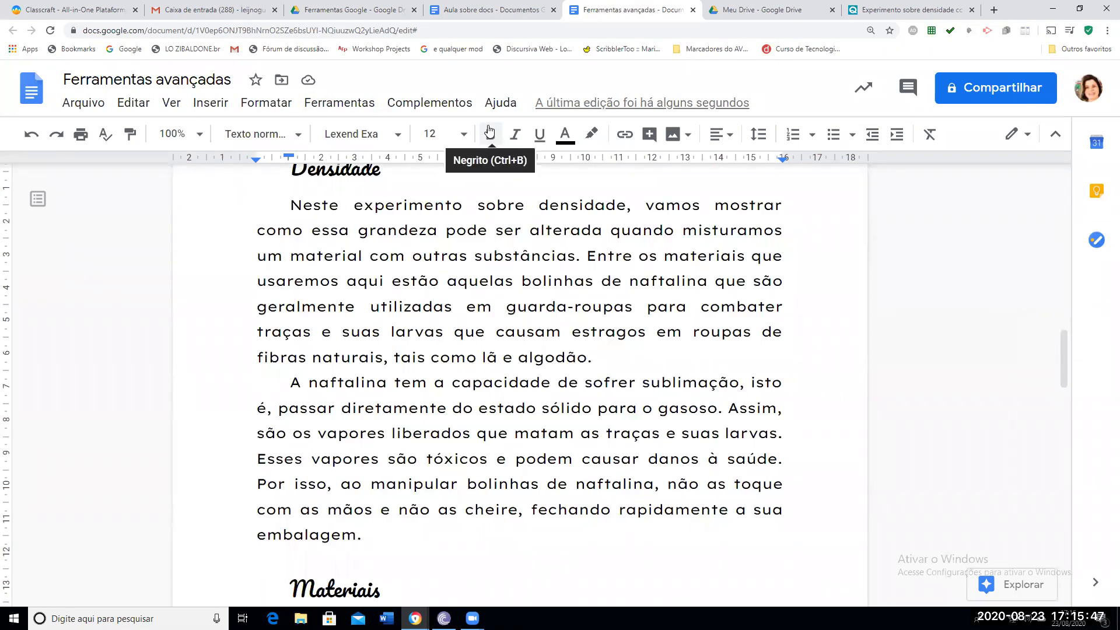
{"action": "left_click", "coordinate": [443, 111]}
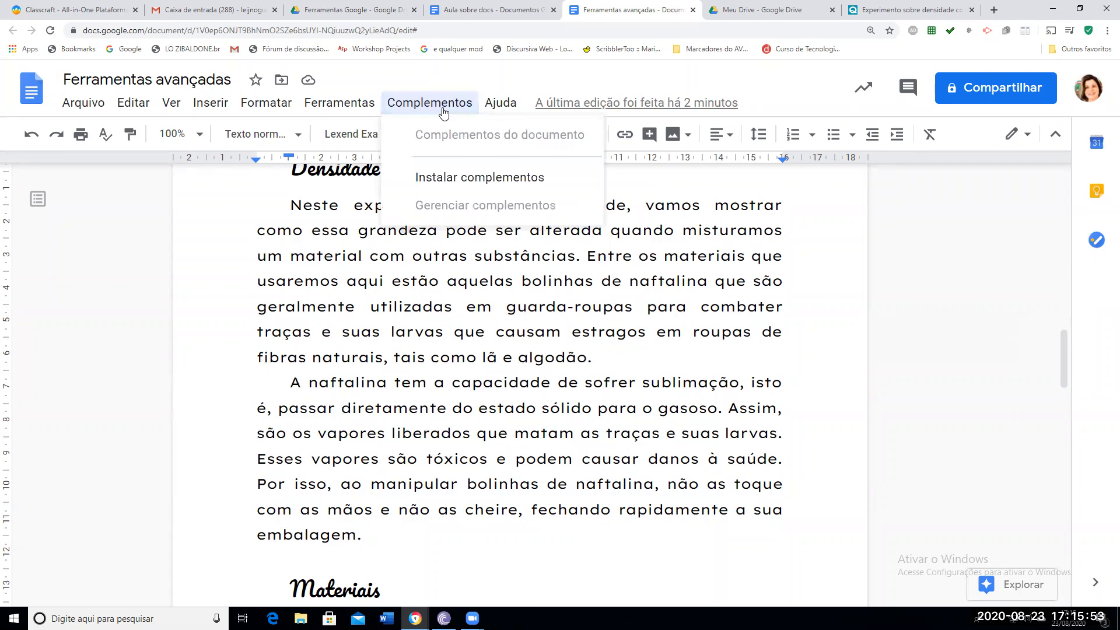
{"action": "mouse_move", "coordinate": [366, 112]}
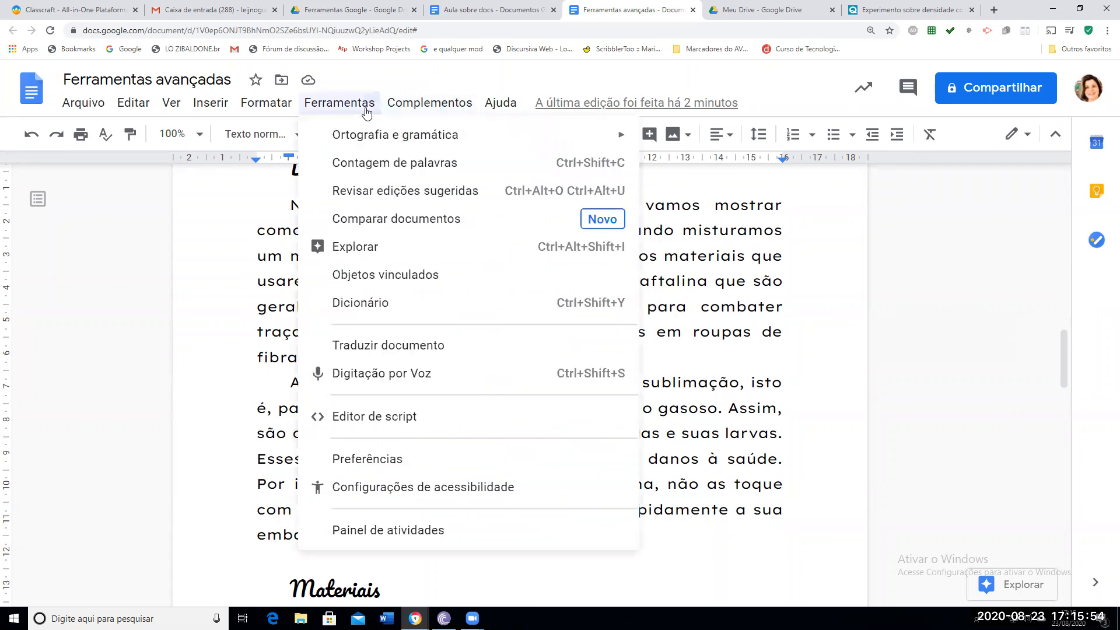
{"action": "left_click", "coordinate": [382, 164]}
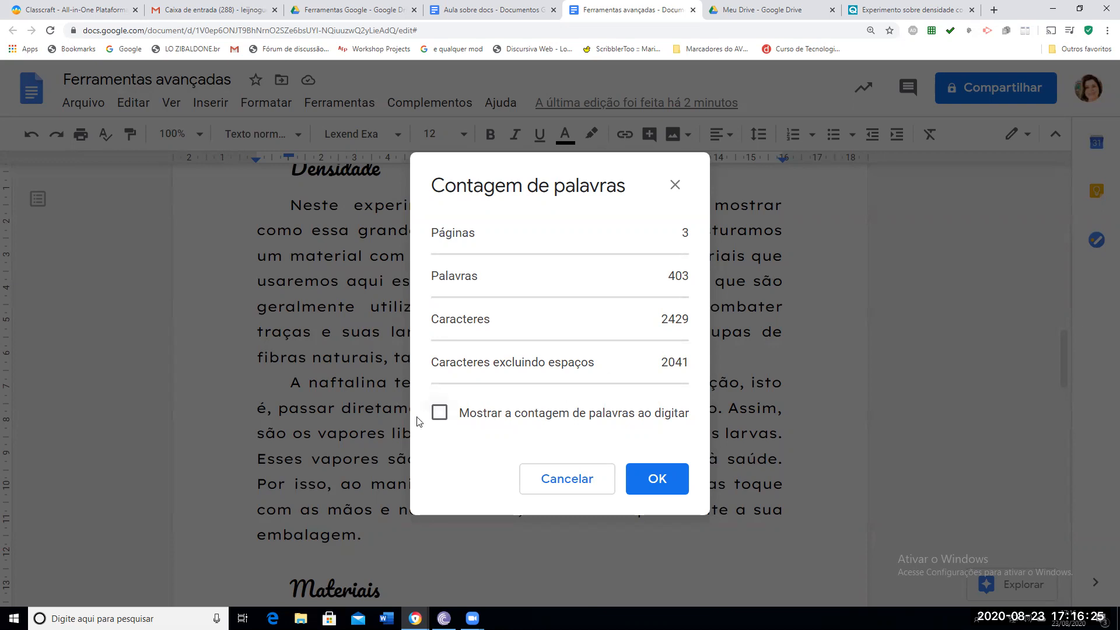
{"action": "left_click", "coordinate": [440, 414]}
{"action": "left_click", "coordinate": [668, 478]}
Select "Mas de onde veio o dióxido" in the last paragraph to check the word count of just that passage
{"action": "scroll", "coordinate": [669, 478], "scroll_direction": "down", "scroll_amount": 20}
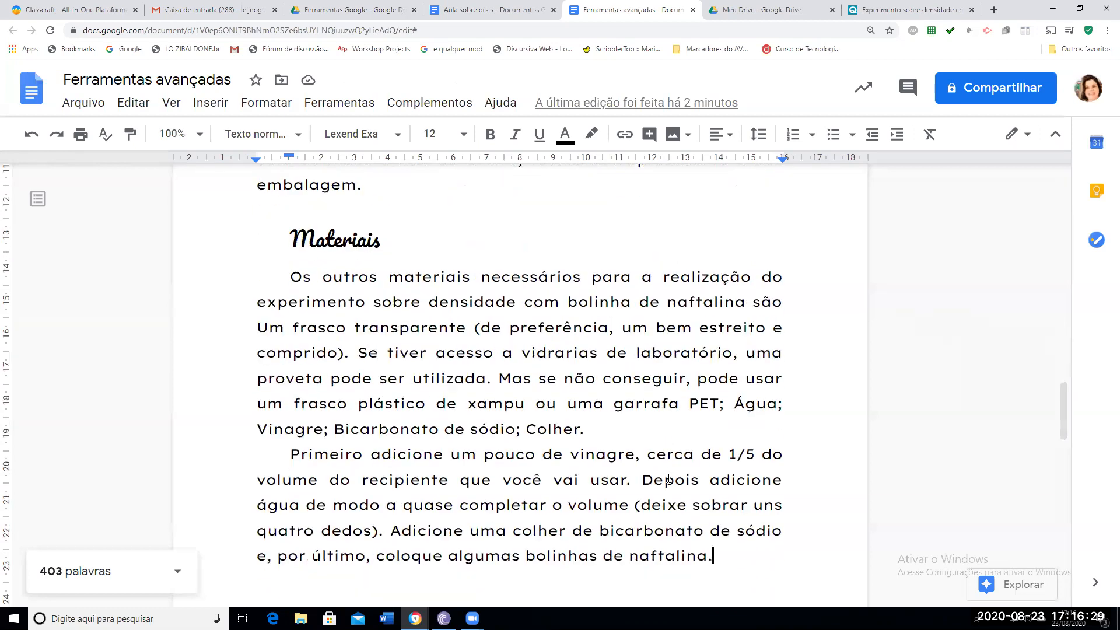
{"action": "scroll", "coordinate": [668, 478], "scroll_direction": "down", "scroll_amount": 5}
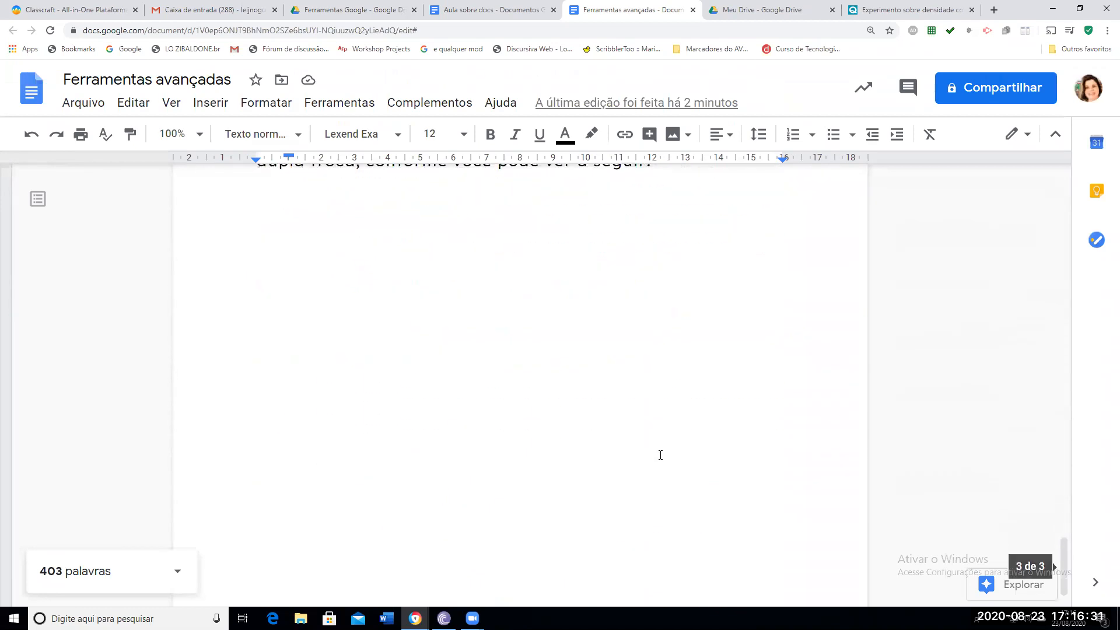
{"action": "scroll", "coordinate": [605, 395], "scroll_direction": "up", "scroll_amount": 4}
{"action": "left_click_drag", "start_coordinate": [290, 242], "coordinate": [517, 249]}
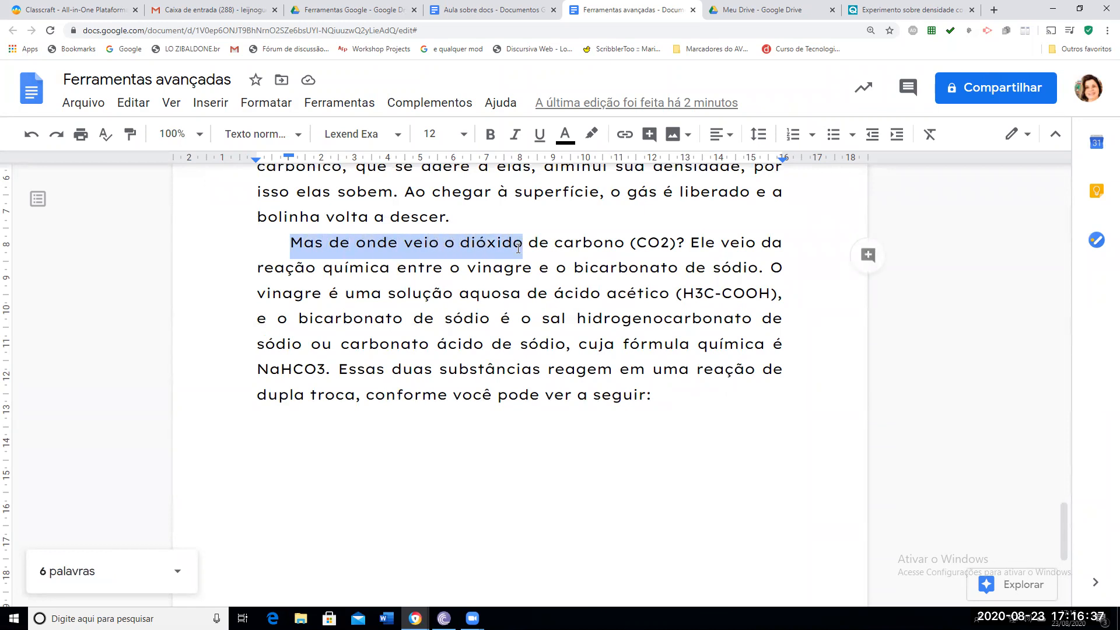
Add a new paragraph reading "Mas de onde veio o dióxido de" at the document's end and check the detailed page, word and character counts
{"action": "left_click", "coordinate": [662, 392]}
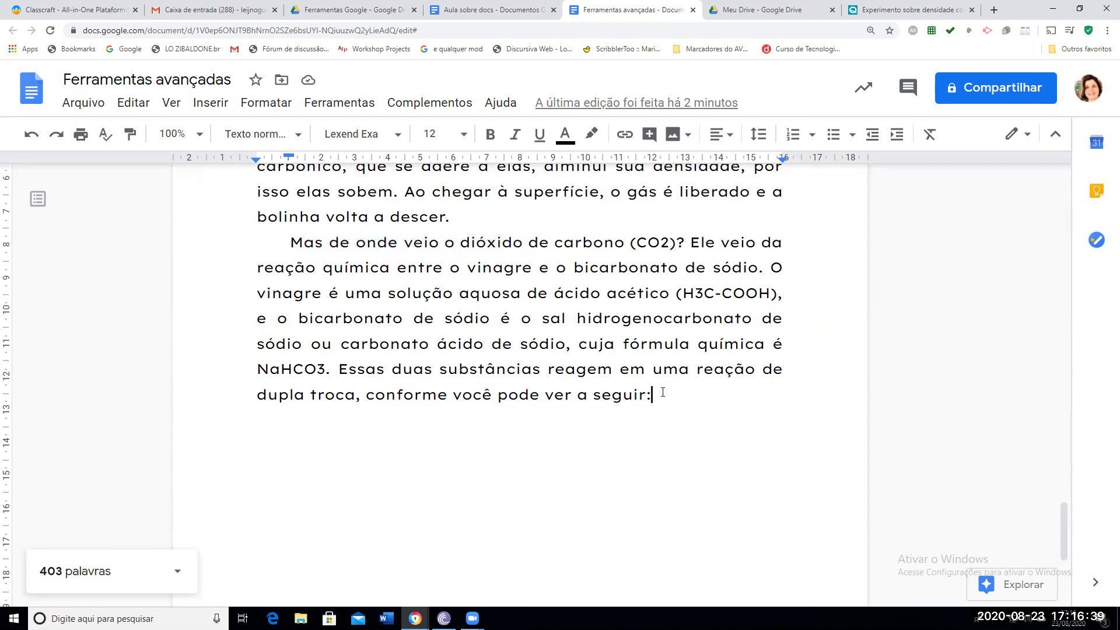
{"action": "key", "text": "Return"}
{"action": "type", "text": "Mas de onde veio o dióxido"}
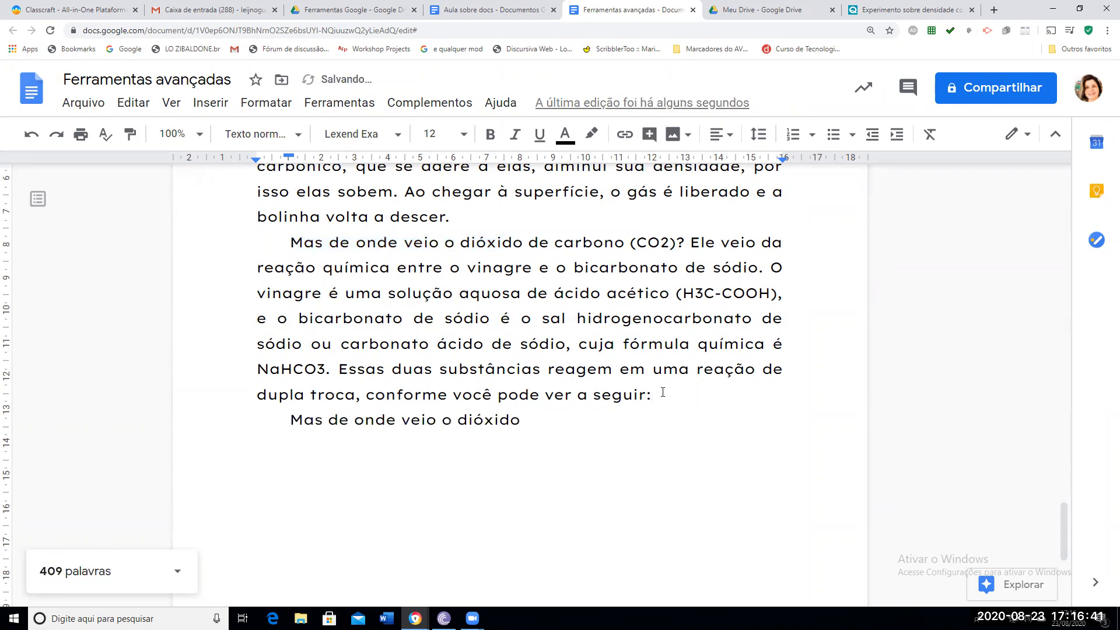
{"action": "type", "text": "de"}
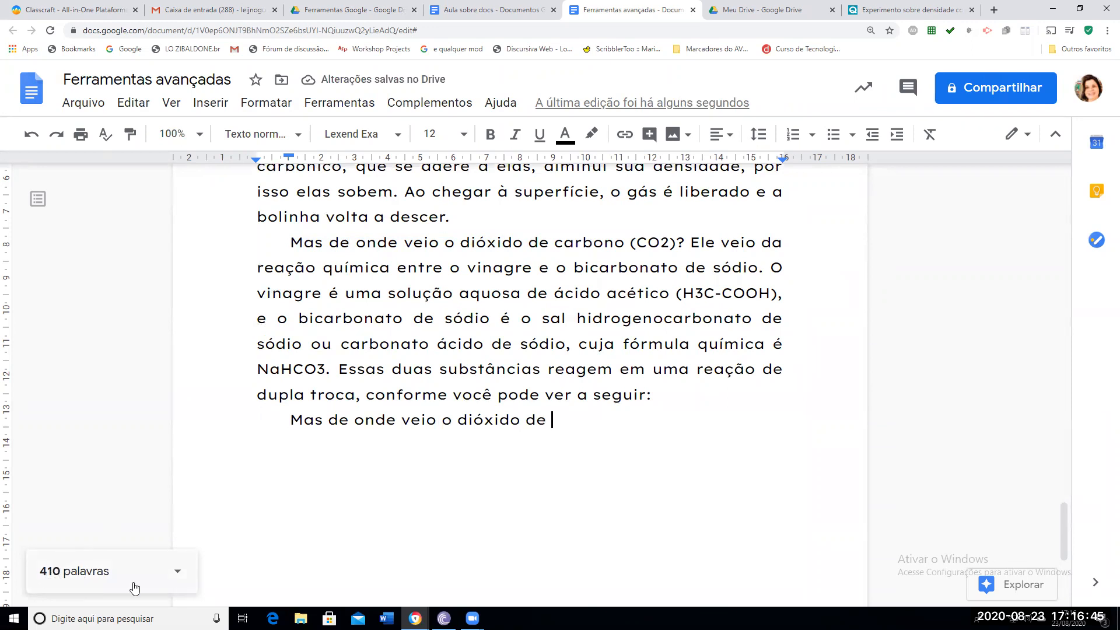
{"action": "left_click", "coordinate": [178, 577]}
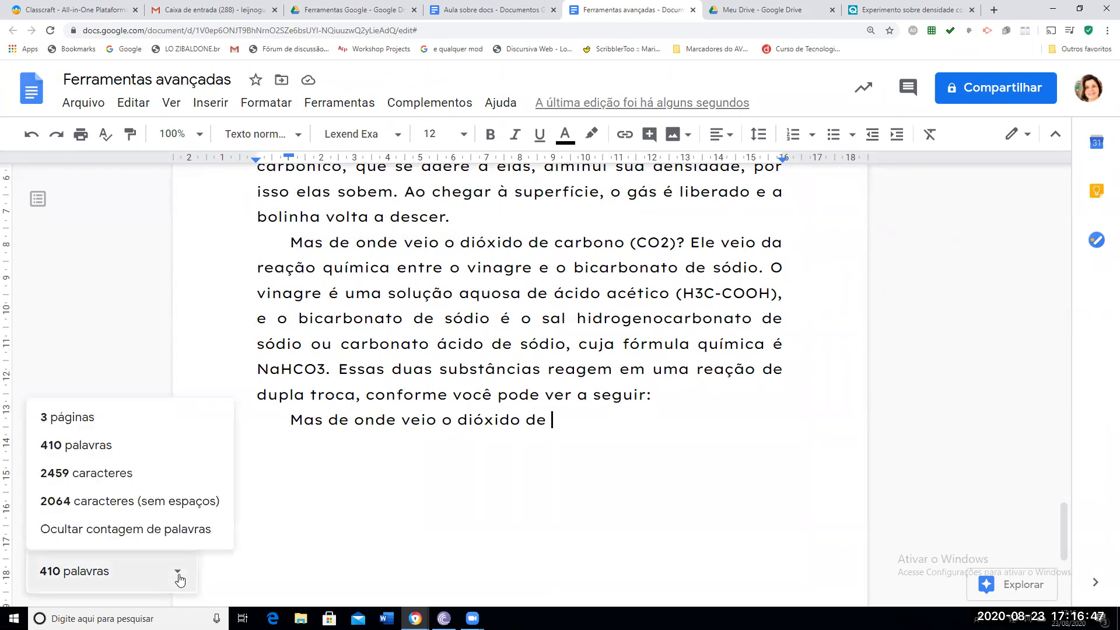
{"action": "left_click", "coordinate": [606, 490]}
Append the misspelled word "carbbonoo" to the last line and hide the live word count
{"action": "left_click", "coordinate": [581, 423]}
{"action": "type", "text": "carbbonoo"}
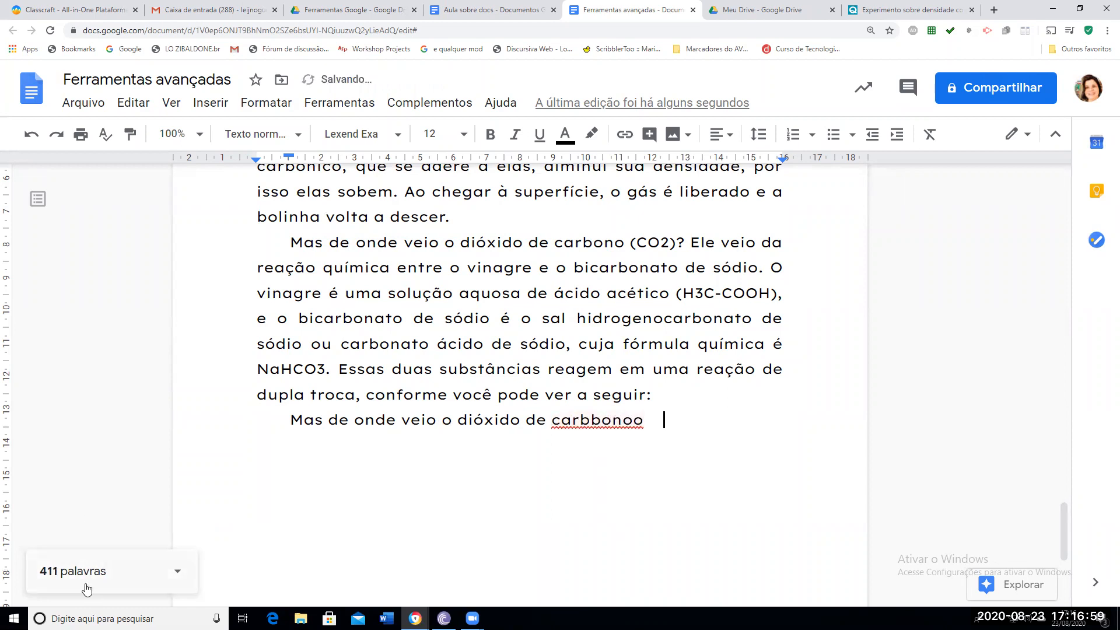
{"action": "left_click", "coordinate": [178, 575]}
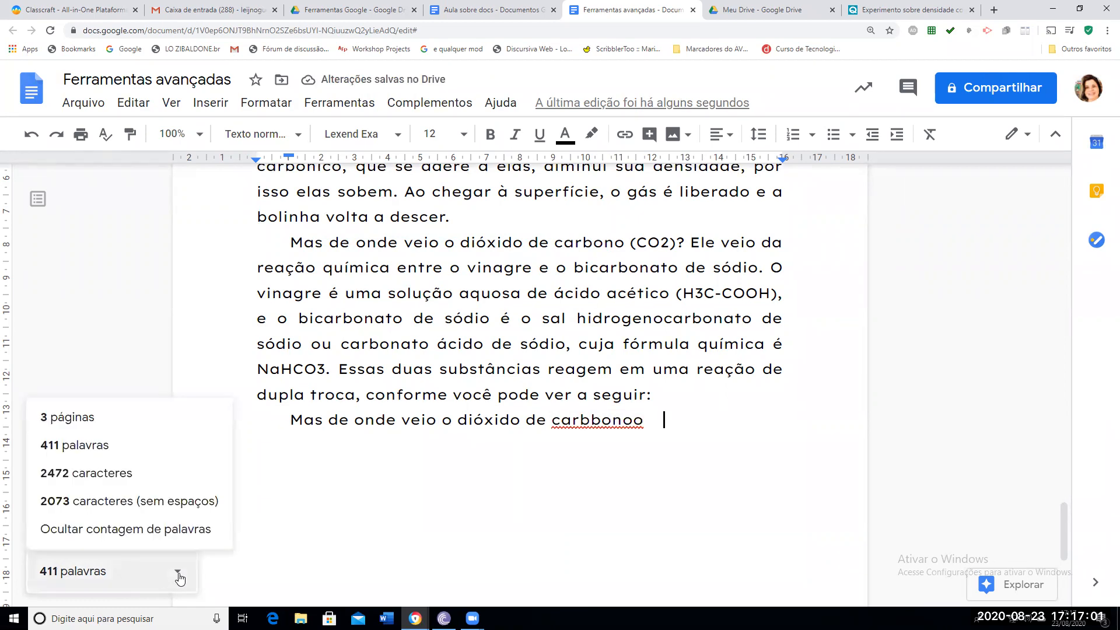
{"action": "left_click", "coordinate": [173, 538]}
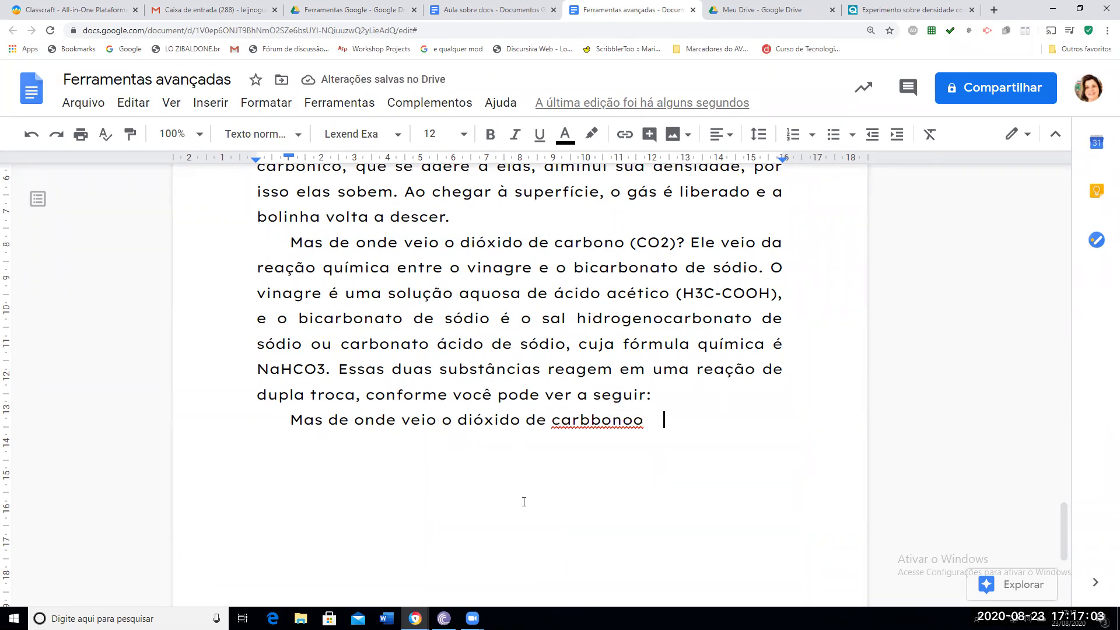
Correct "carbbonoo" to "carbono" with the spelling suggestion and review the document tools, including Traduzir documento
{"action": "right_click", "coordinate": [574, 419]}
{"action": "left_click", "coordinate": [631, 243]}
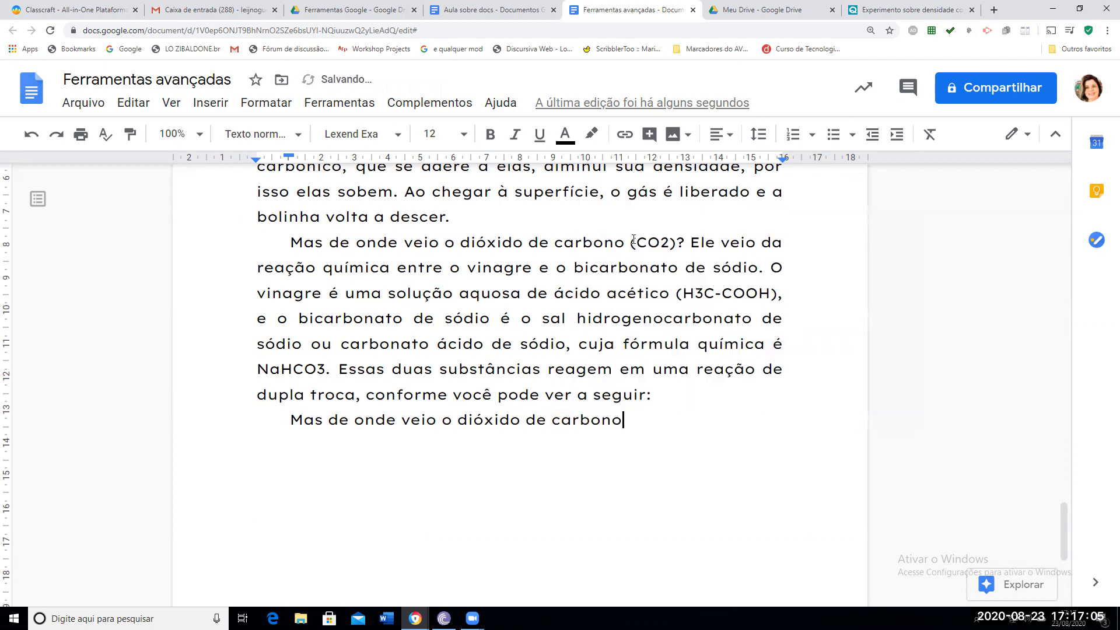
{"action": "left_click", "coordinate": [344, 105]}
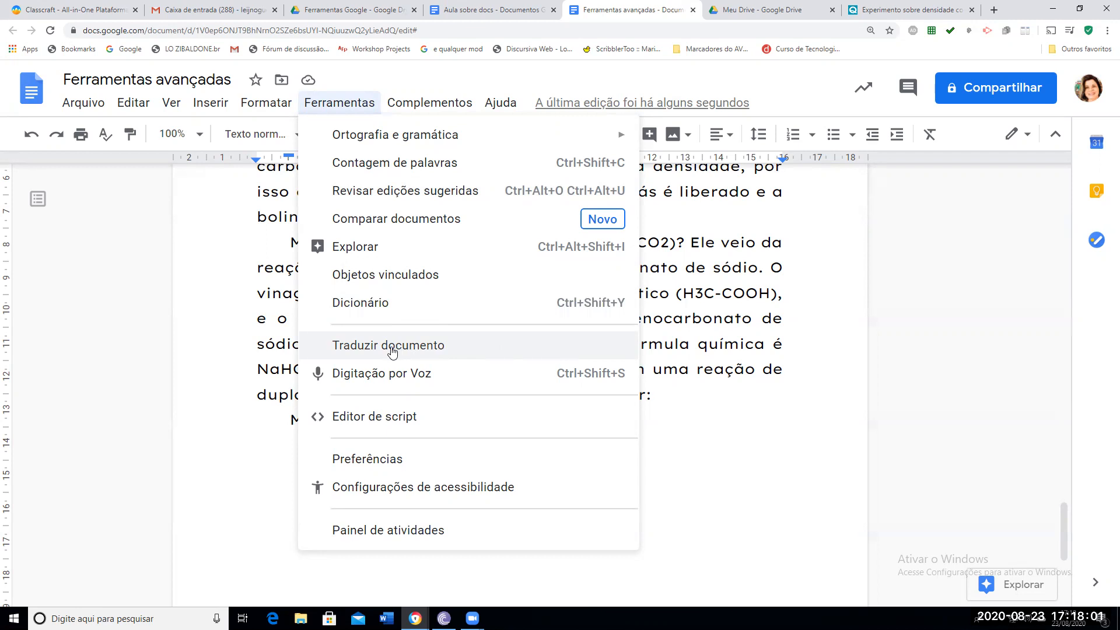
{"action": "left_click", "coordinate": [677, 401]}
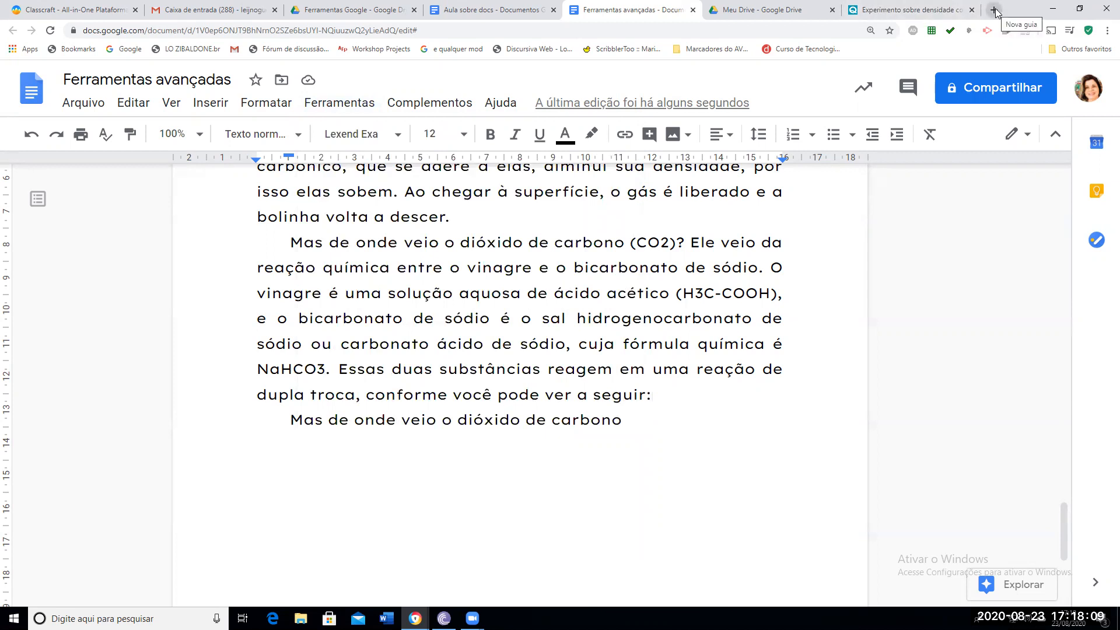
Switch to the open Classcraft website and look through its home page down to the teacher testimonials
{"action": "left_click", "coordinate": [74, 11]}
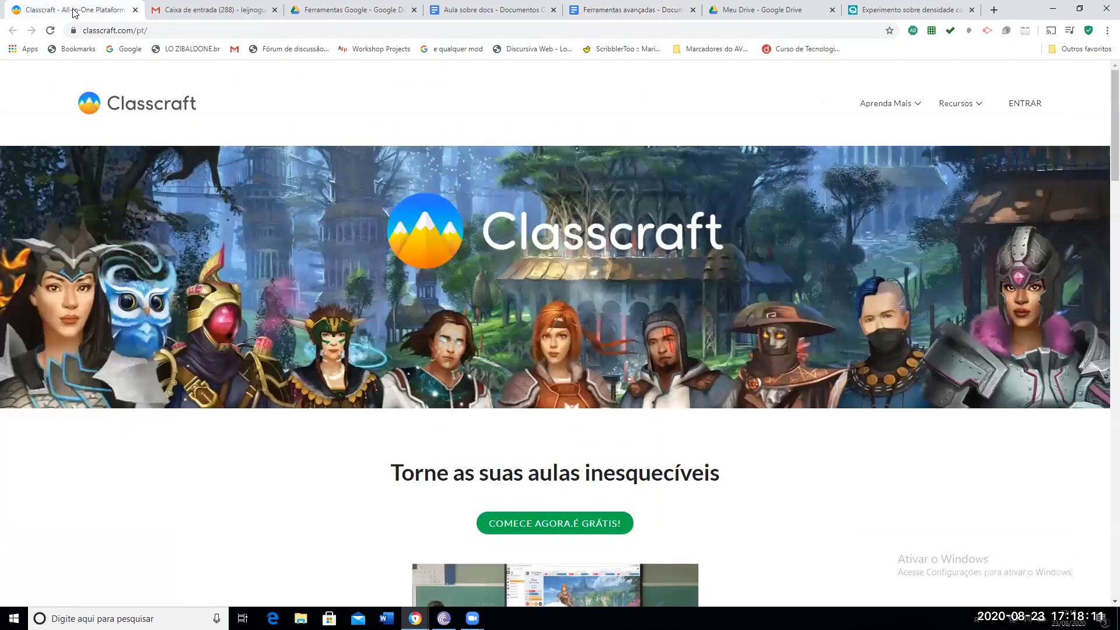
{"action": "scroll", "coordinate": [247, 315], "scroll_direction": "down", "scroll_amount": 10}
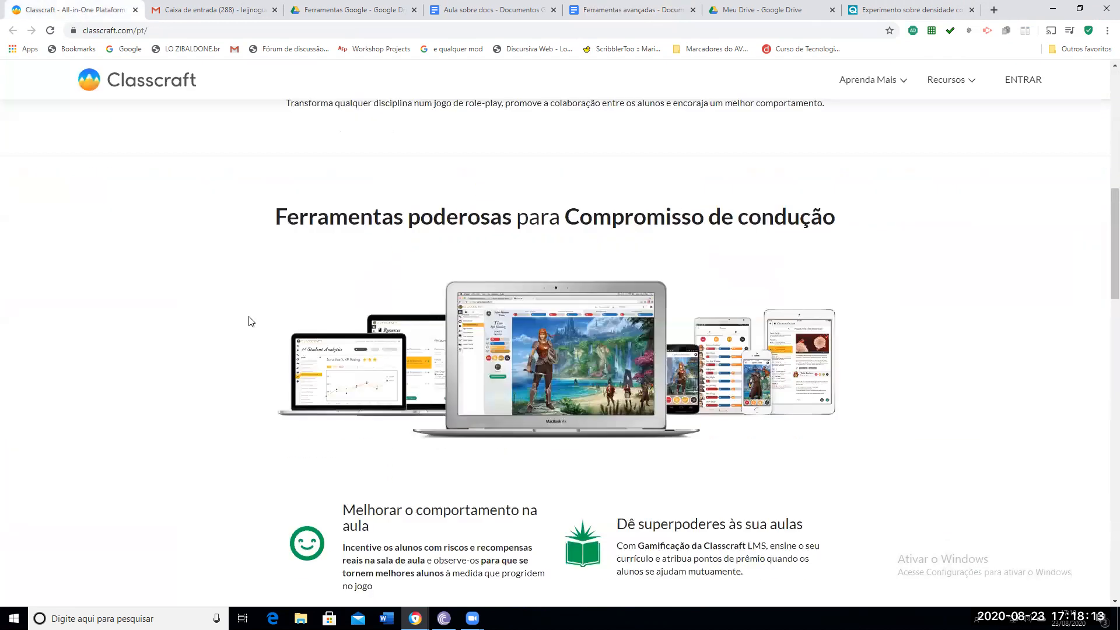
{"action": "scroll", "coordinate": [250, 321], "scroll_direction": "down", "scroll_amount": 10}
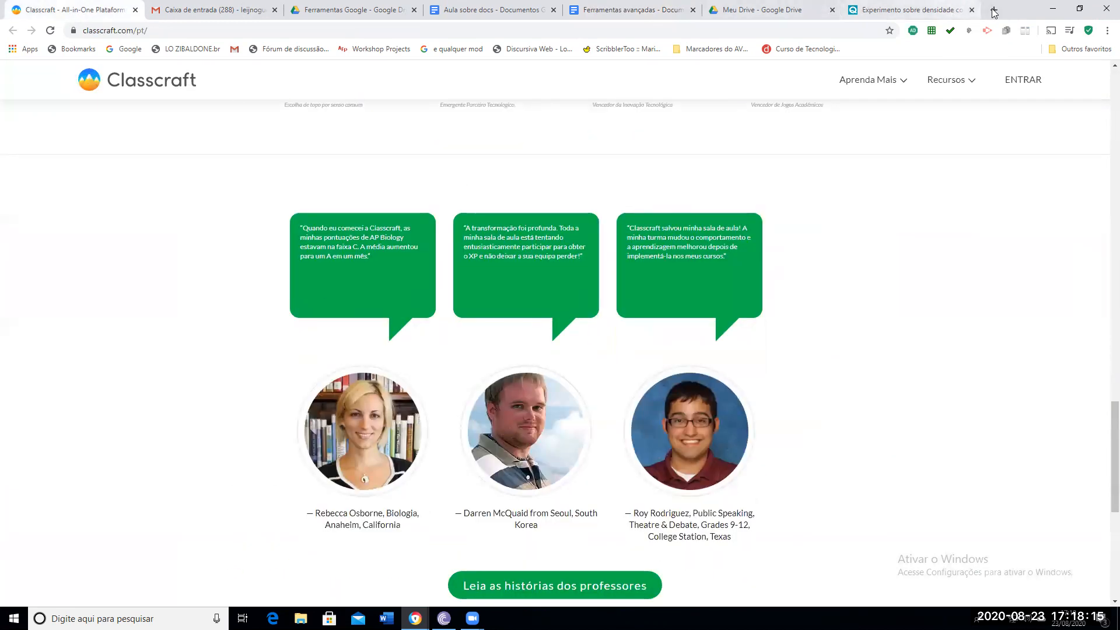
{"action": "left_click", "coordinate": [994, 11]}
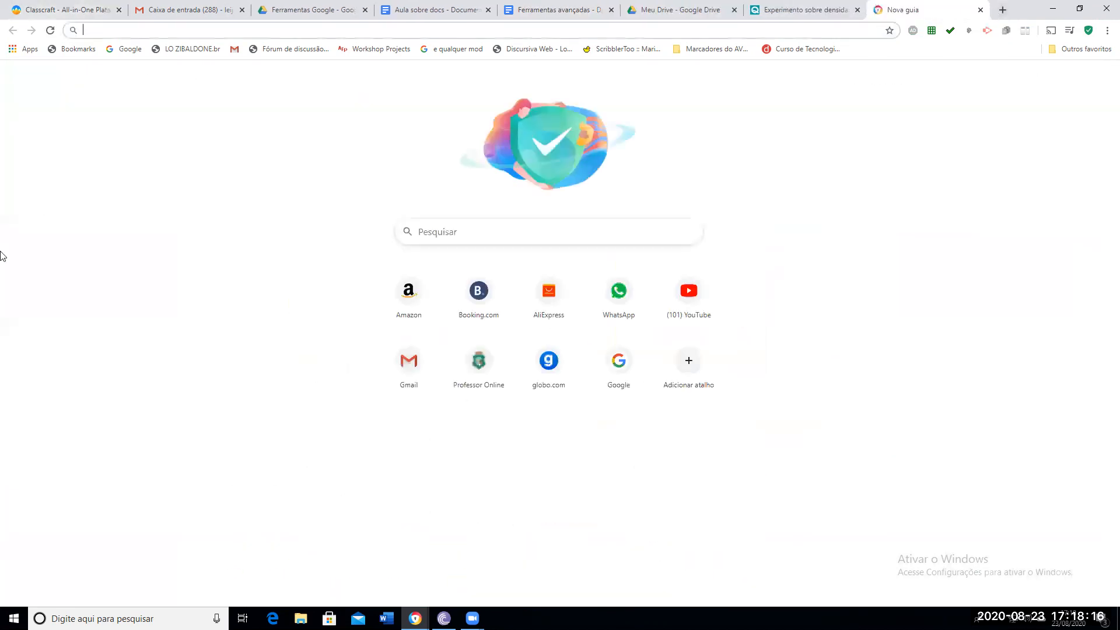
{"action": "left_click", "coordinate": [480, 293]}
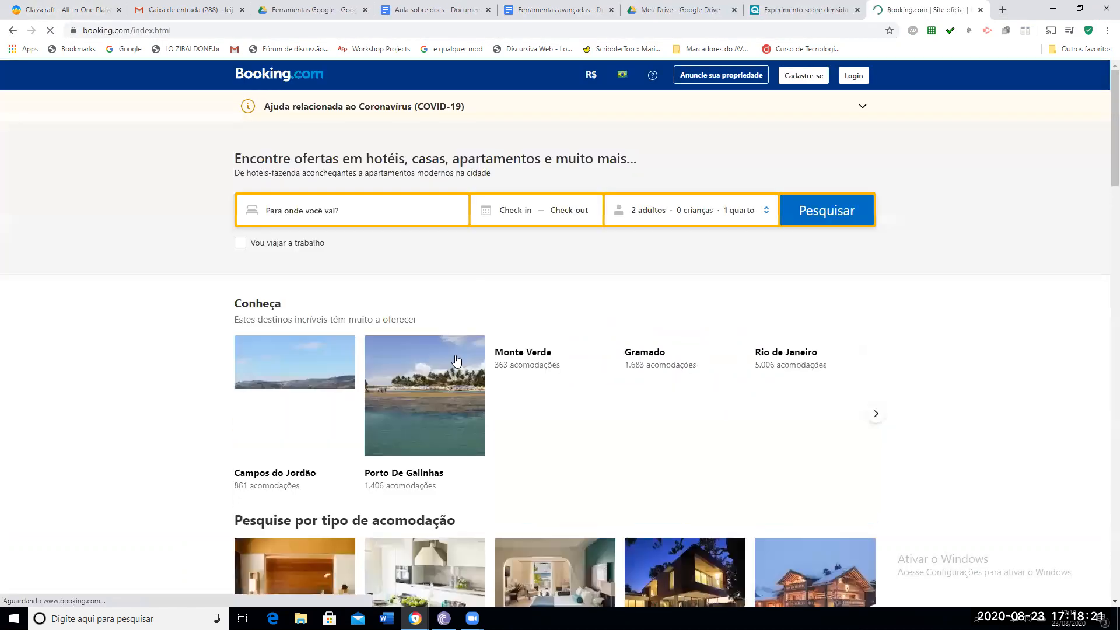
{"action": "left_click", "coordinate": [981, 10]}
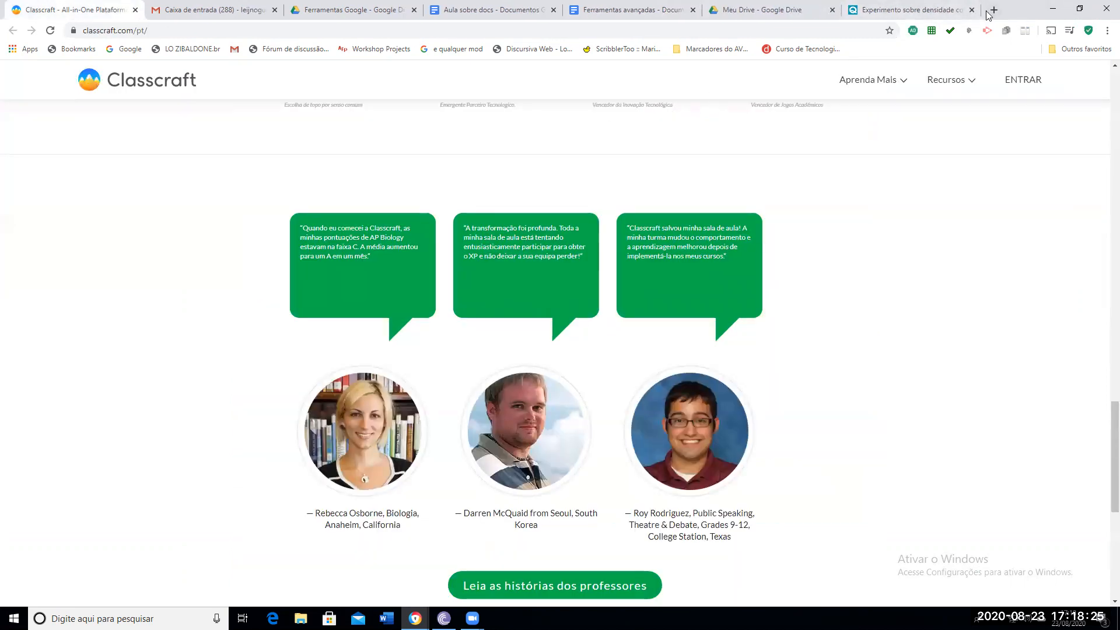
Search the web for "paper teecnology" in a new browser tab
{"action": "left_click", "coordinate": [994, 10]}
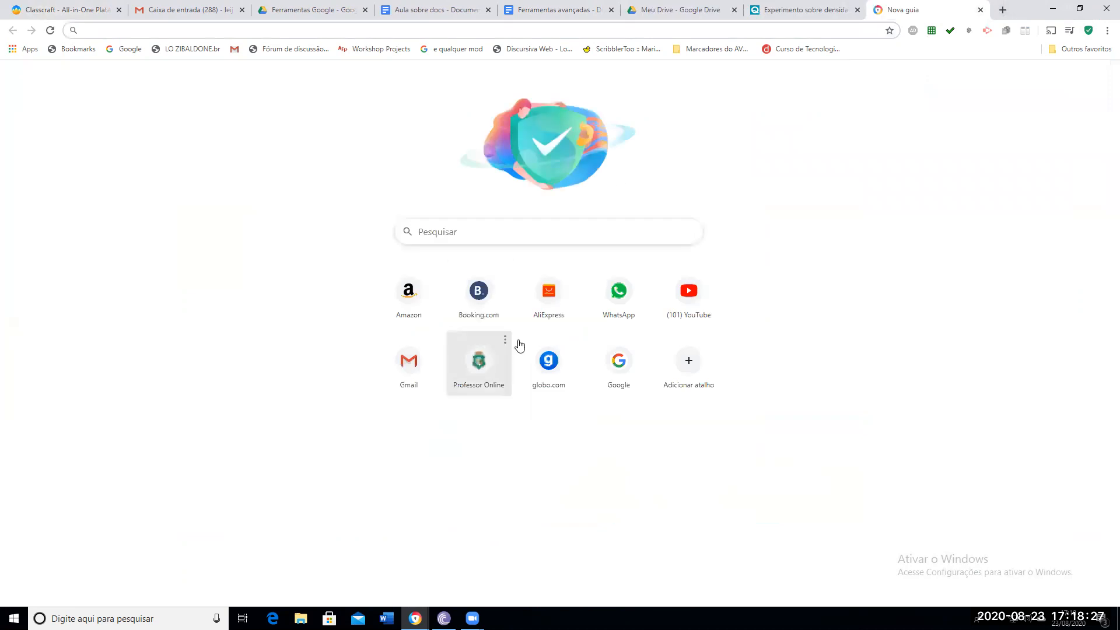
{"action": "left_click", "coordinate": [448, 233]}
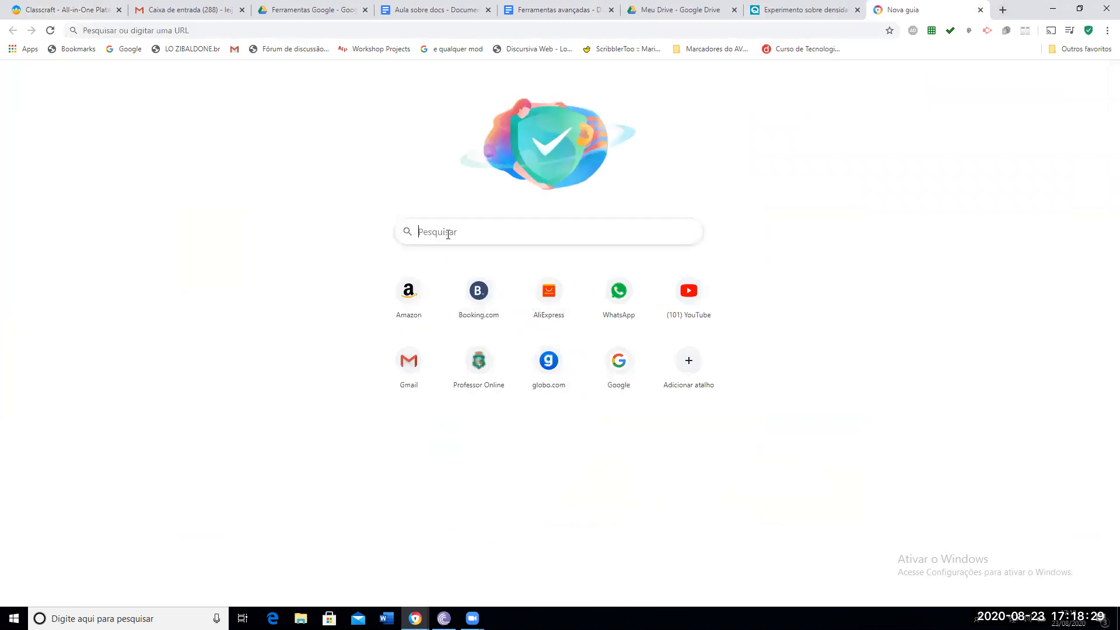
{"action": "type", "text": "paper "}
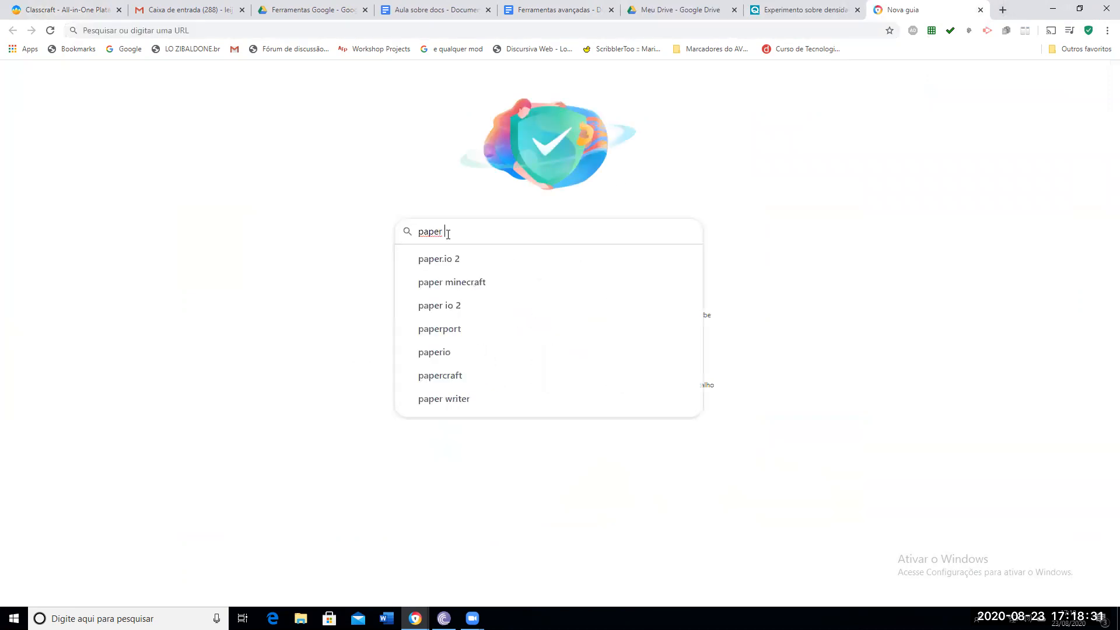
{"action": "type", "text": "teecnol"}
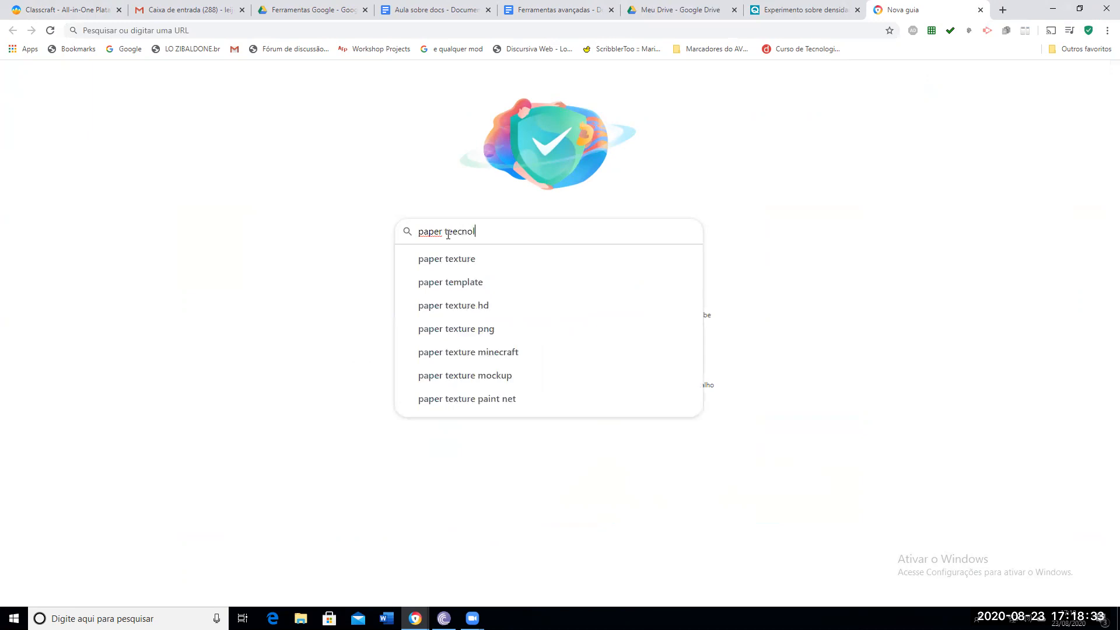
{"action": "type", "text": "ogy"}
{"action": "key", "text": "Return"}
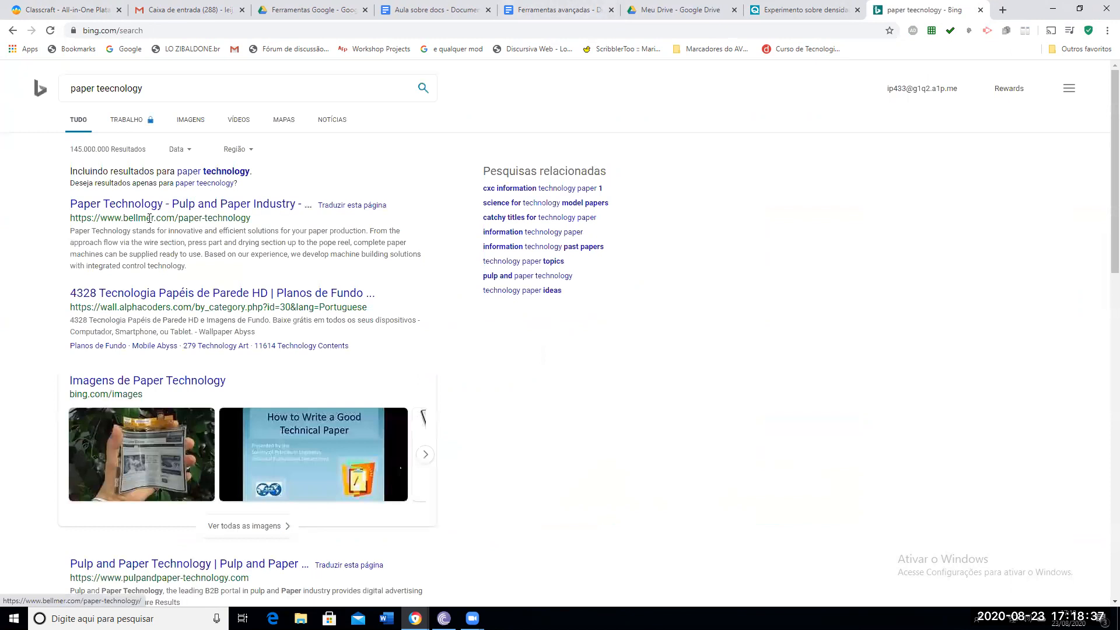
Open the Bellmer Paper Technology result, accept all cookies and copy the English paragraphs below the PAPER TECHNOLOGY heading
{"action": "left_click", "coordinate": [158, 208]}
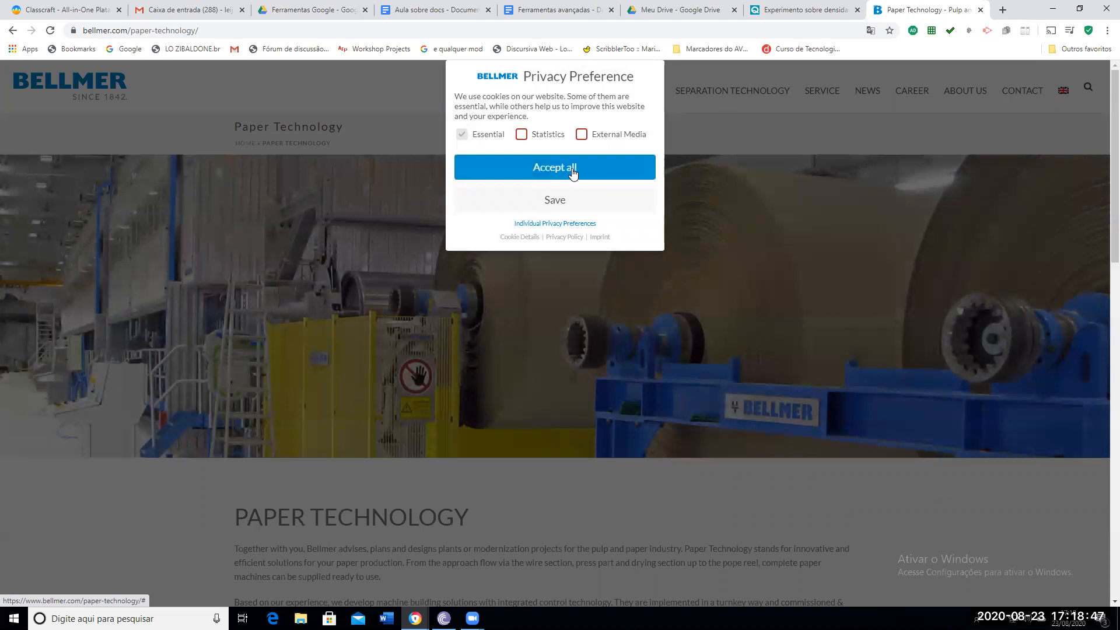
{"action": "left_click", "coordinate": [570, 175]}
{"action": "scroll", "coordinate": [237, 382], "scroll_direction": "down", "scroll_amount": 2}
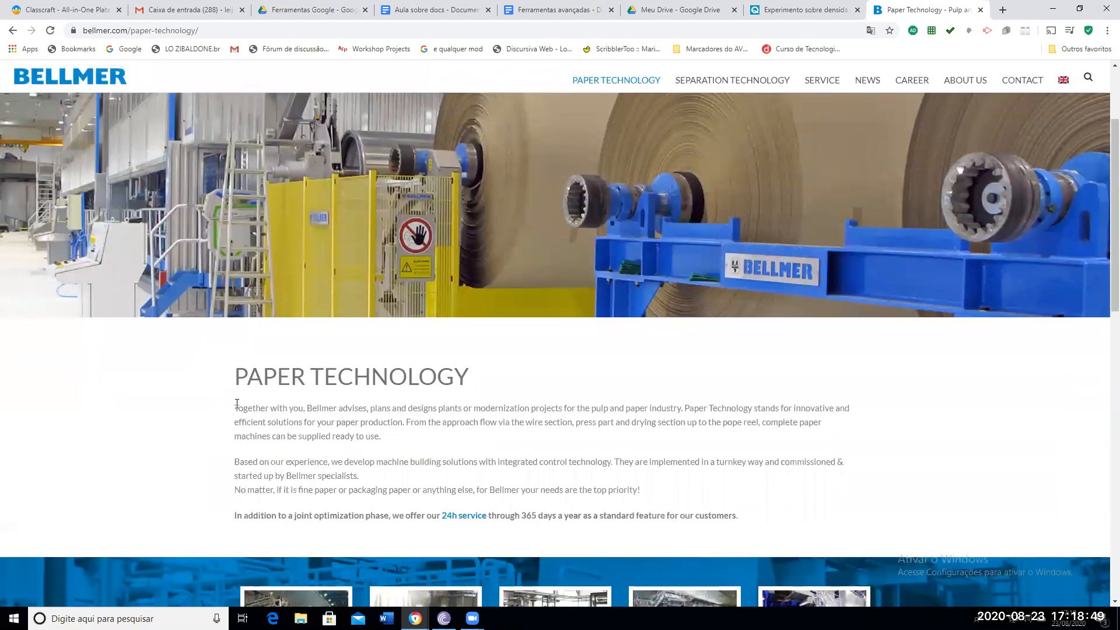
{"action": "left_click_drag", "start_coordinate": [236, 403], "coordinate": [757, 516]}
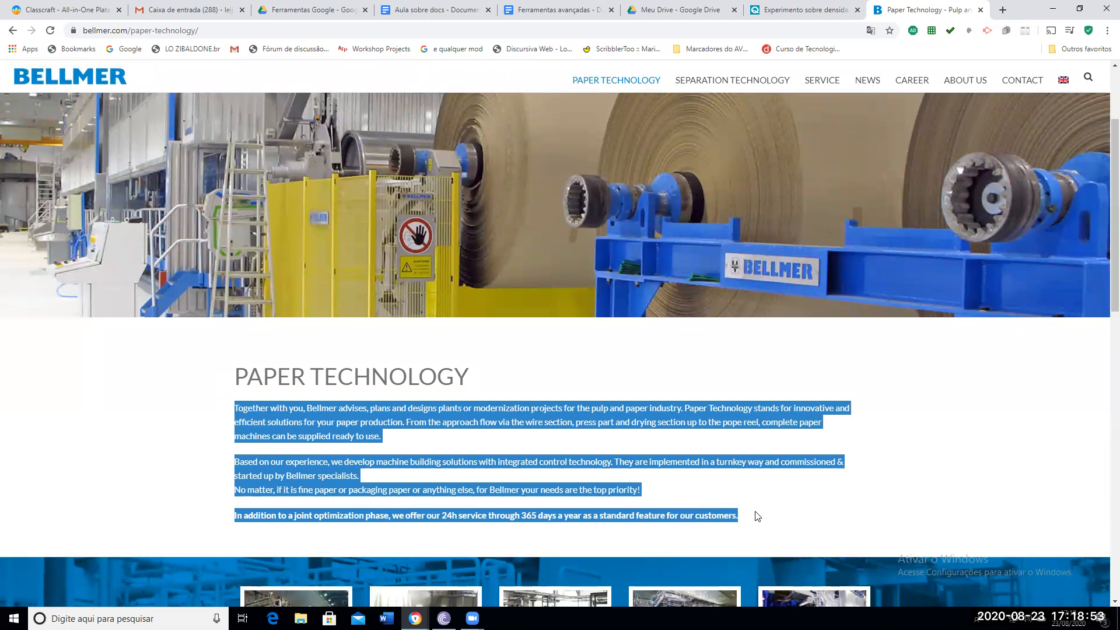
Paste the copied Bellmer text into the Ferramentas avançadas document, leaving a blank line after "Mas de onde veio o dióxido de carbono"
{"action": "left_click", "coordinate": [551, 10]}
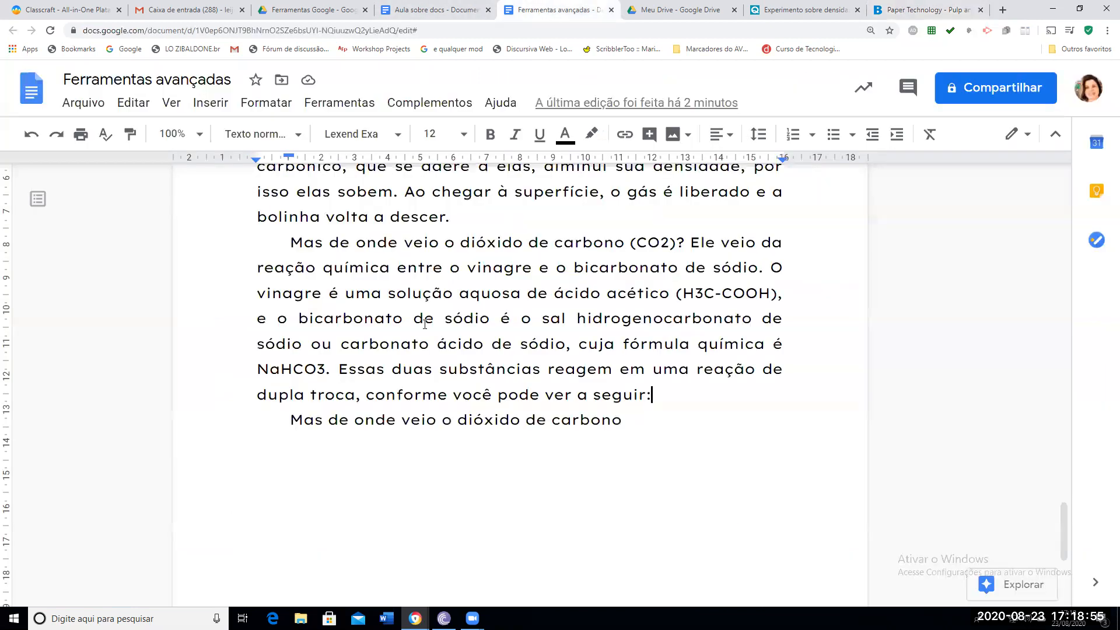
{"action": "left_click", "coordinate": [623, 418]}
{"action": "key", "text": "Return"}
{"action": "key", "text": "Return"}
{"action": "type", "text": "No matter, if it is fine paper or packaging paper or anything else, for Bellmer your needs are the top priority! In addition to a joint optimization phase, we offer our 24h service through 365 days a year as a standard feature for our customers."}
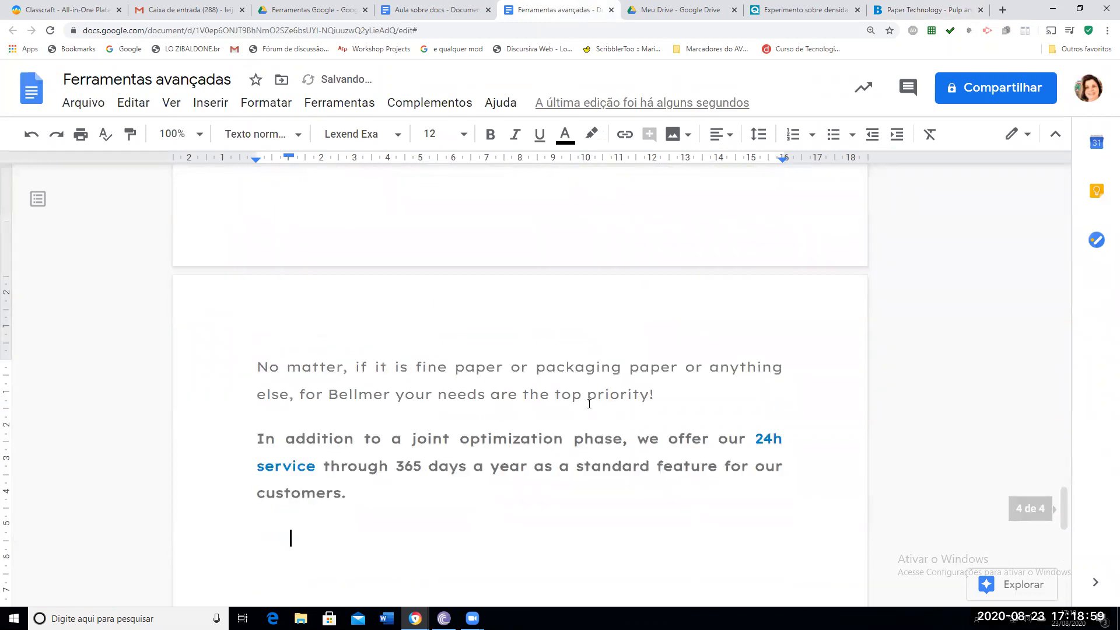
{"action": "scroll", "coordinate": [623, 418], "scroll_direction": "up", "scroll_amount": 5}
{"action": "scroll", "coordinate": [620, 279], "scroll_direction": "up", "scroll_amount": 4}
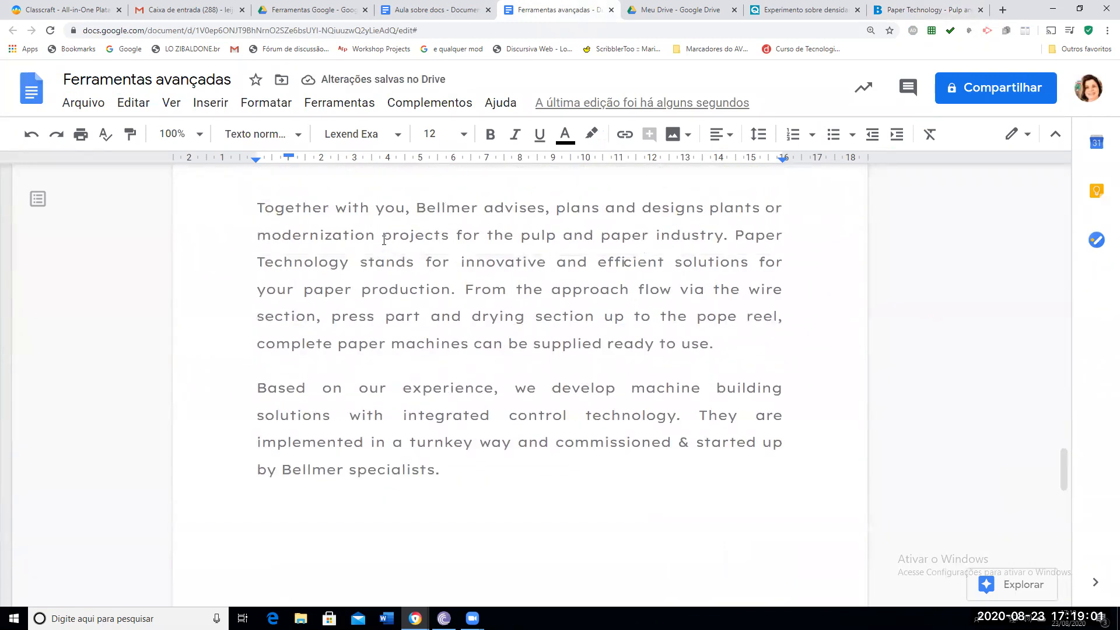
Select the first Bellmer paragraph and create a translated copy of the document in Português, titled "Cópia traduzida de Ferramentas avançadas"
{"action": "left_click_drag", "start_coordinate": [256, 381], "coordinate": [723, 543]}
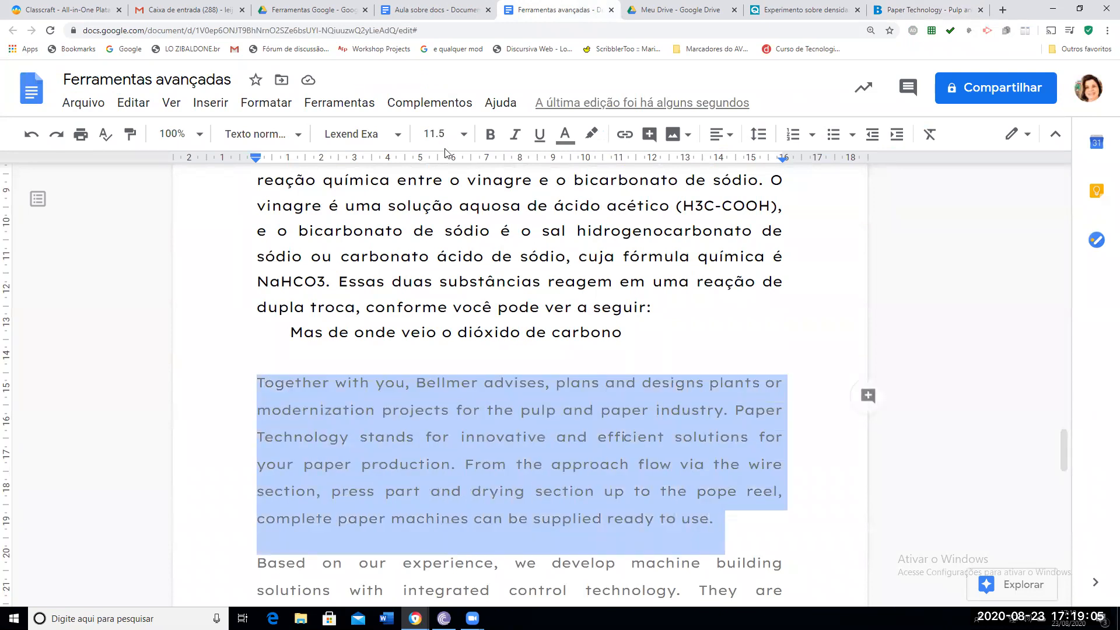
{"action": "left_click", "coordinate": [368, 106]}
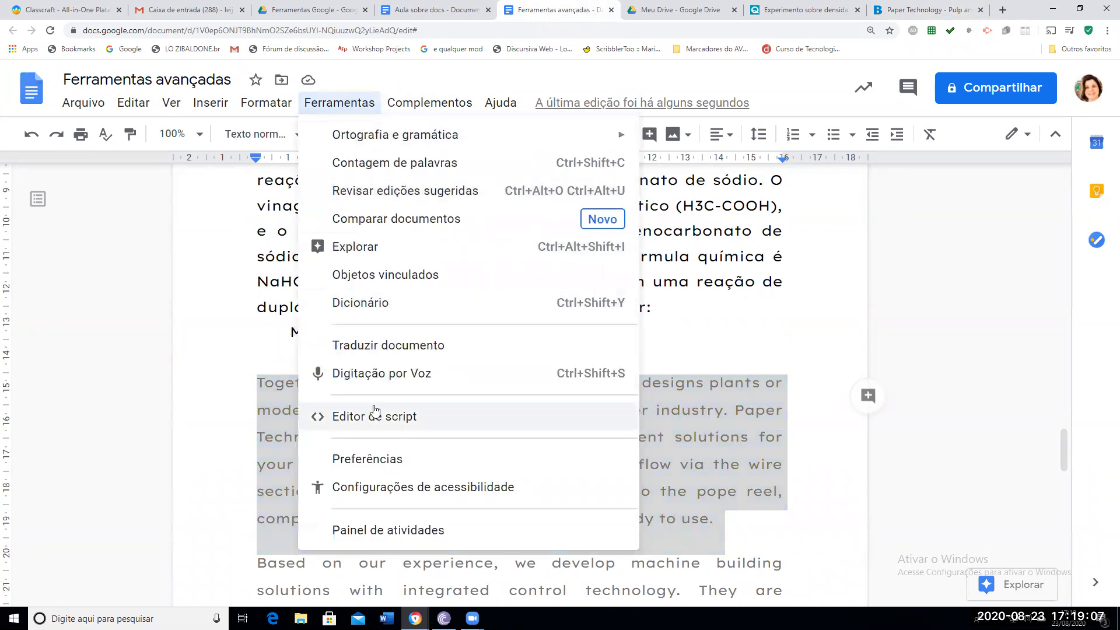
{"action": "left_click", "coordinate": [380, 346]}
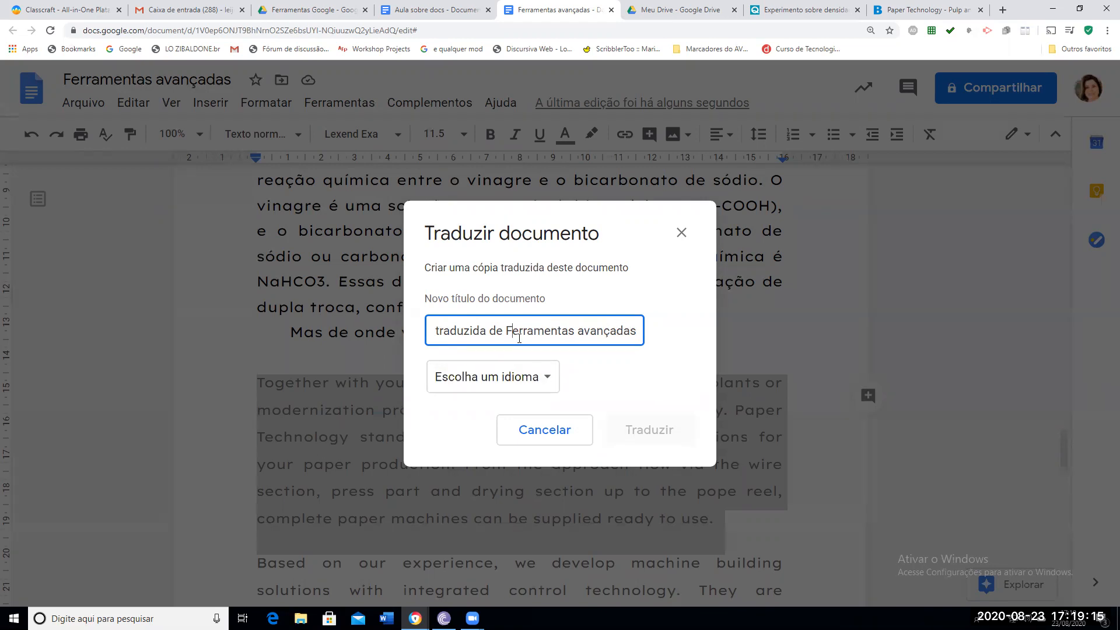
{"action": "key", "text": "Home"}
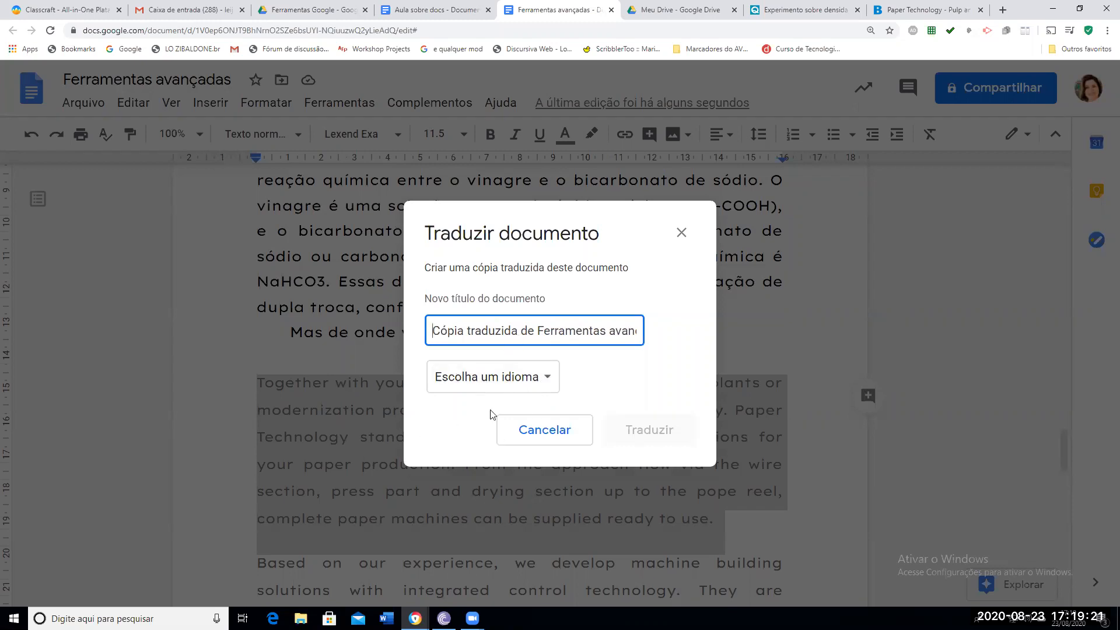
{"action": "left_click", "coordinate": [530, 382]}
{"action": "scroll", "coordinate": [525, 507], "scroll_direction": "down", "scroll_amount": 2}
{"action": "scroll", "coordinate": [525, 507], "scroll_direction": "down", "scroll_amount": 20}
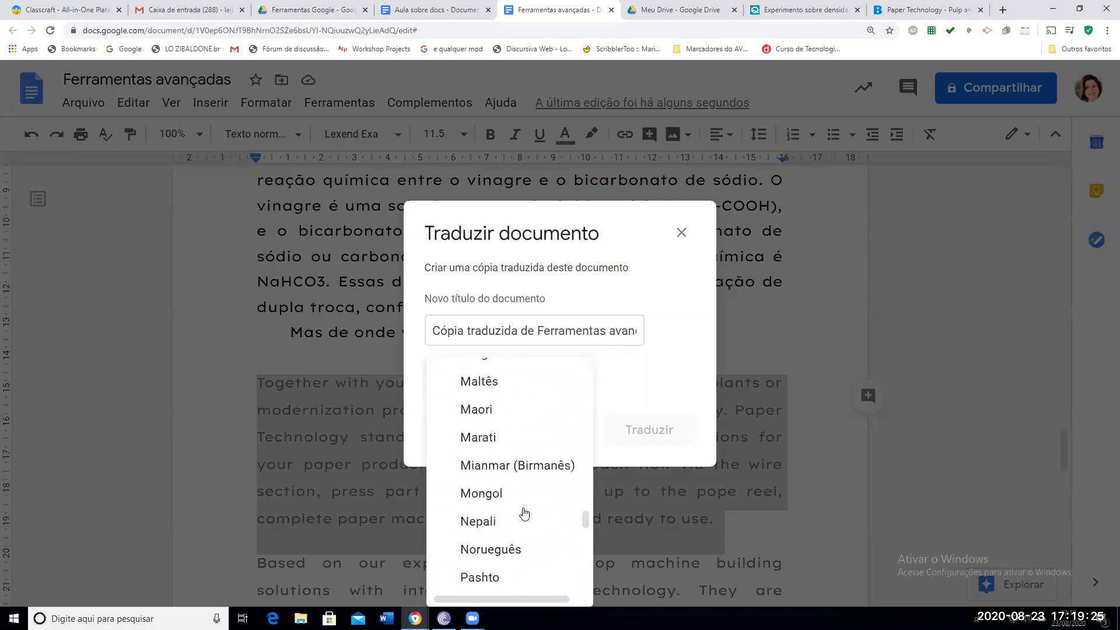
{"action": "scroll", "coordinate": [523, 513], "scroll_direction": "down", "scroll_amount": 5}
{"action": "scroll", "coordinate": [518, 515], "scroll_direction": "up", "scroll_amount": 3}
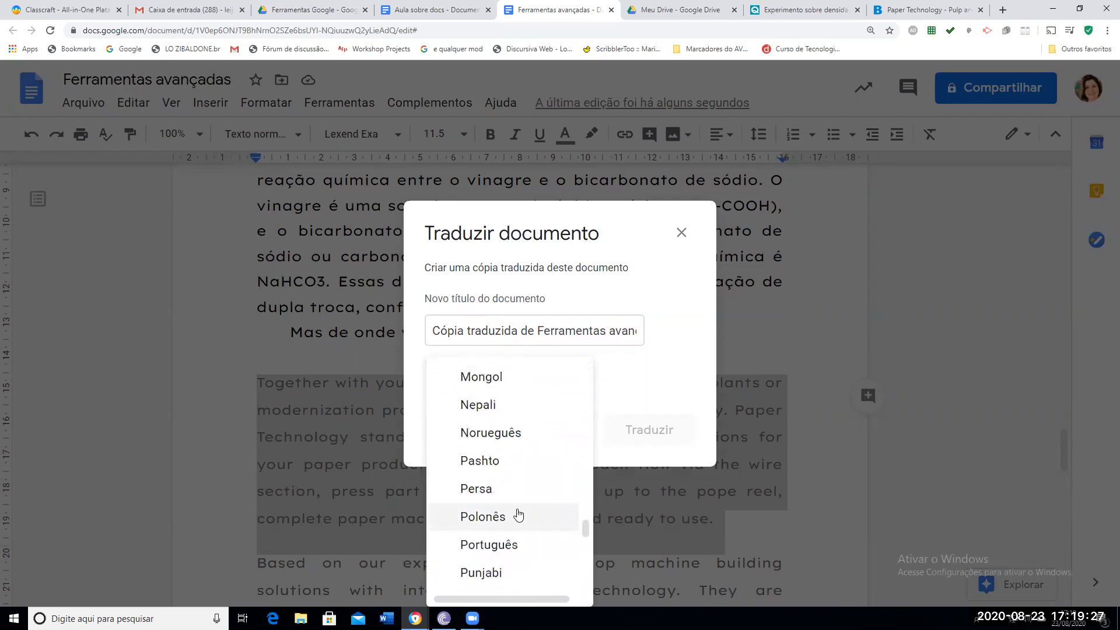
{"action": "left_click", "coordinate": [519, 545]}
{"action": "left_click", "coordinate": [647, 430]}
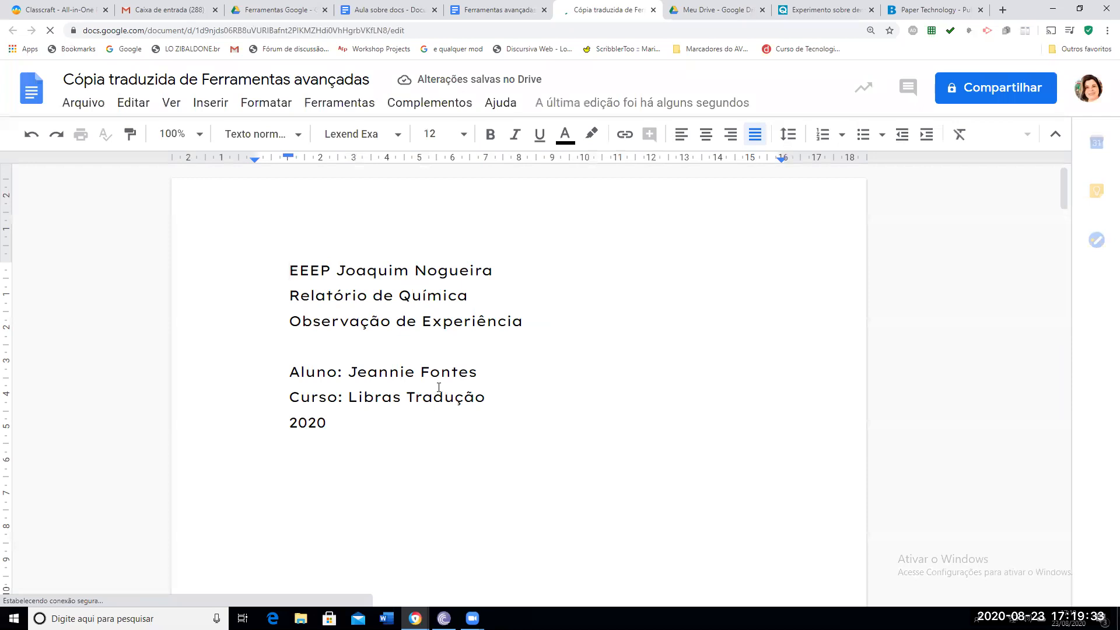
Look through the translated copy and check whether the Bellmer paragraphs at its end have been translated
{"action": "scroll", "coordinate": [438, 387], "scroll_direction": "down", "scroll_amount": 12}
{"action": "scroll", "coordinate": [438, 387], "scroll_direction": "down", "scroll_amount": 15}
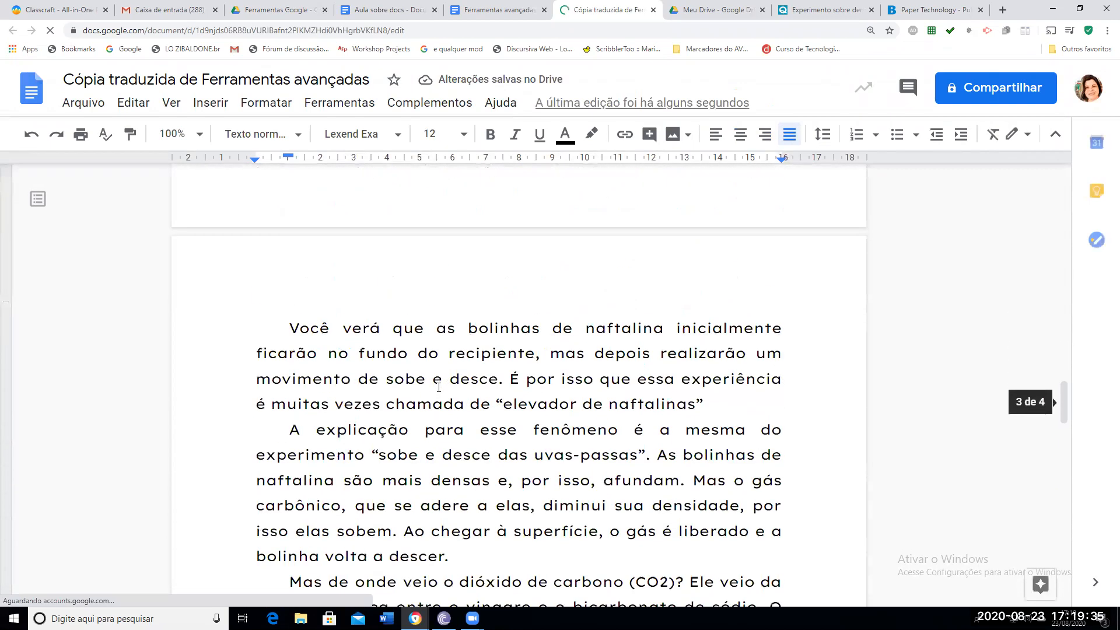
{"action": "scroll", "coordinate": [439, 387], "scroll_direction": "up", "scroll_amount": 3}
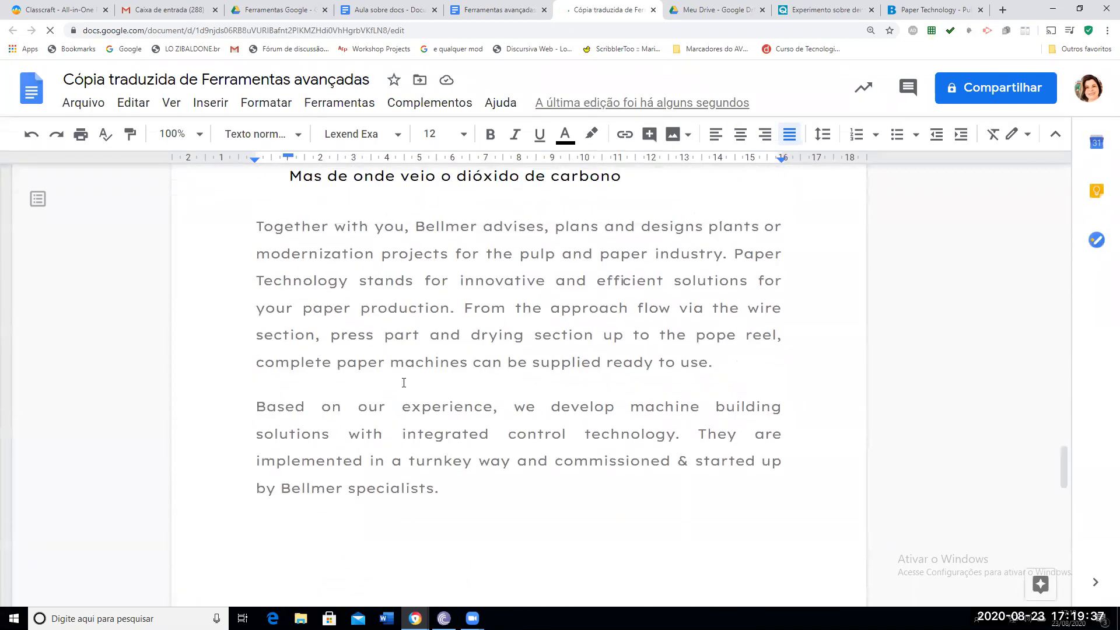
{"action": "left_click", "coordinate": [302, 344]}
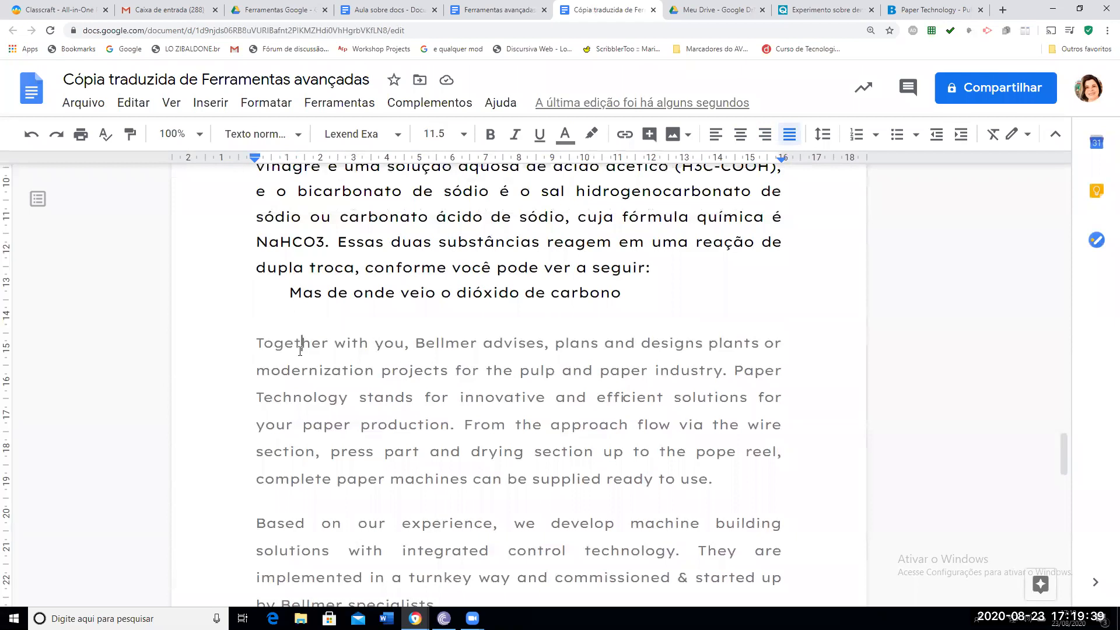
{"action": "scroll", "coordinate": [302, 350], "scroll_direction": "down", "scroll_amount": 8}
{"action": "scroll", "coordinate": [302, 353], "scroll_direction": "up", "scroll_amount": 8}
Return to the Ferramentas avançadas document and copy the Bellmer paragraphs from "Together with you" through "your needs are the top priority!"
{"action": "left_click", "coordinate": [528, 9]}
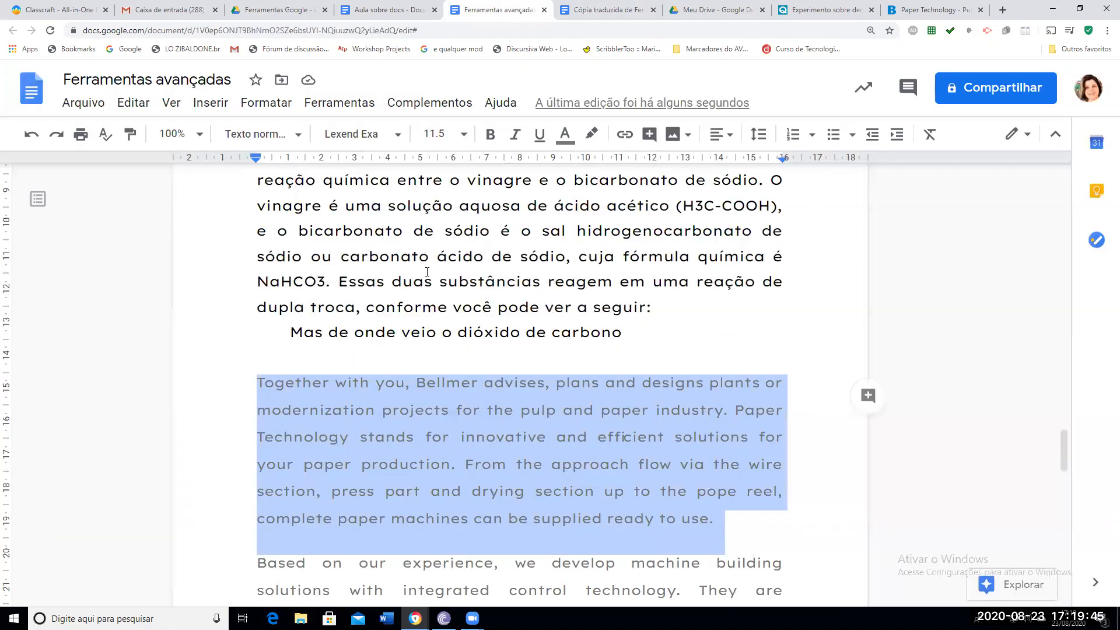
{"action": "scroll", "coordinate": [437, 435], "scroll_direction": "down", "scroll_amount": 8}
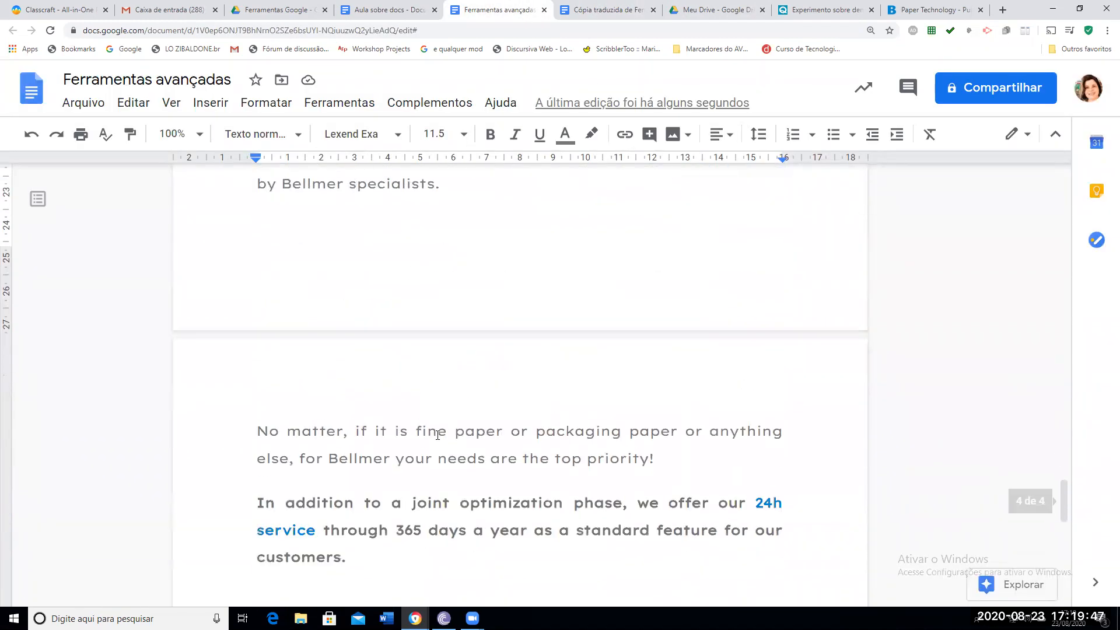
{"action": "scroll", "coordinate": [370, 417], "scroll_direction": "up", "scroll_amount": 8}
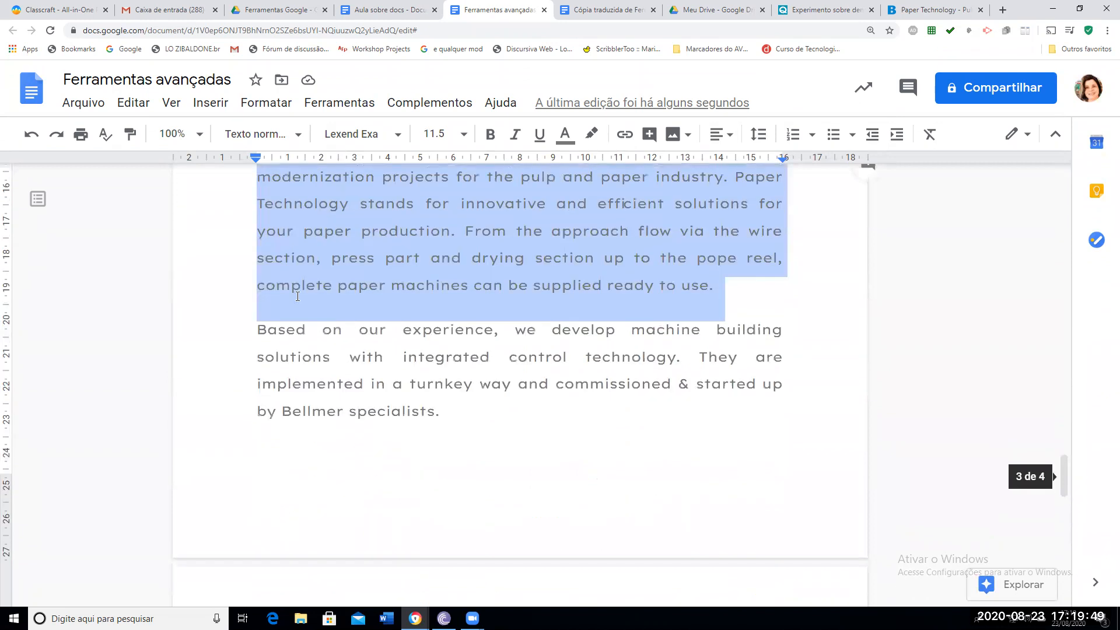
{"action": "scroll", "coordinate": [284, 351], "scroll_direction": "up", "scroll_amount": 2}
{"action": "left_click_drag", "start_coordinate": [260, 320], "coordinate": [680, 572]}
{"action": "key", "text": "ctrl+c"}
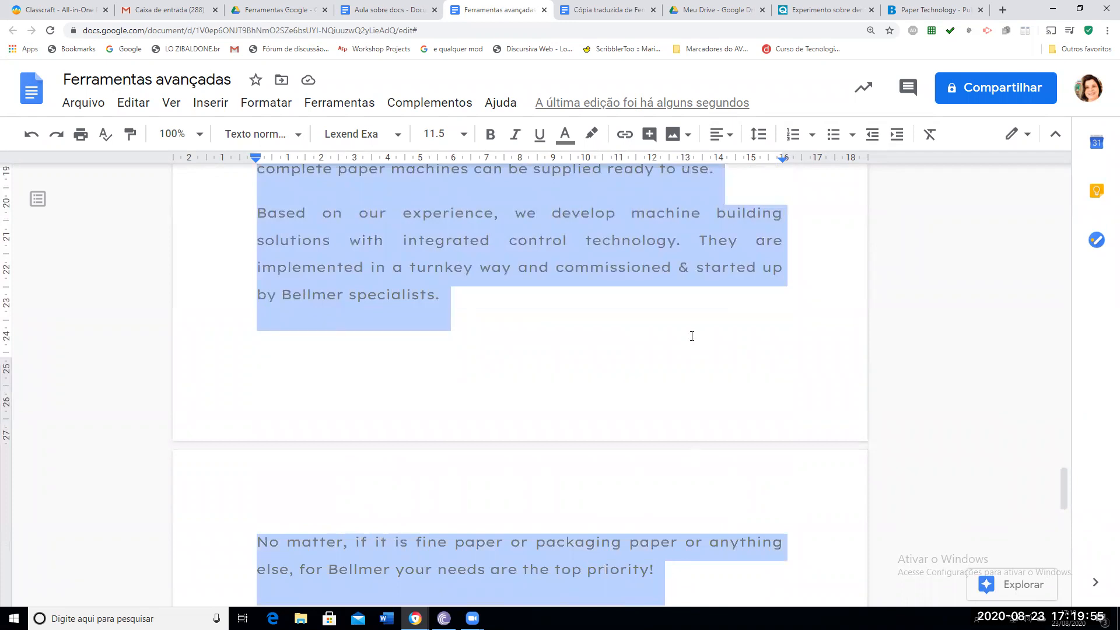
{"action": "left_click", "coordinate": [606, 9]}
{"action": "scroll", "coordinate": [536, 370], "scroll_direction": "down", "scroll_amount": 5}
{"action": "left_click_drag", "start_coordinate": [536, 370], "coordinate": [264, 77]}
{"action": "scroll", "coordinate": [499, 330], "scroll_direction": "down", "scroll_amount": 1}
{"action": "scroll", "coordinate": [498, 330], "scroll_direction": "up", "scroll_amount": 5}
{"action": "scroll", "coordinate": [496, 342], "scroll_direction": "down", "scroll_amount": 10}
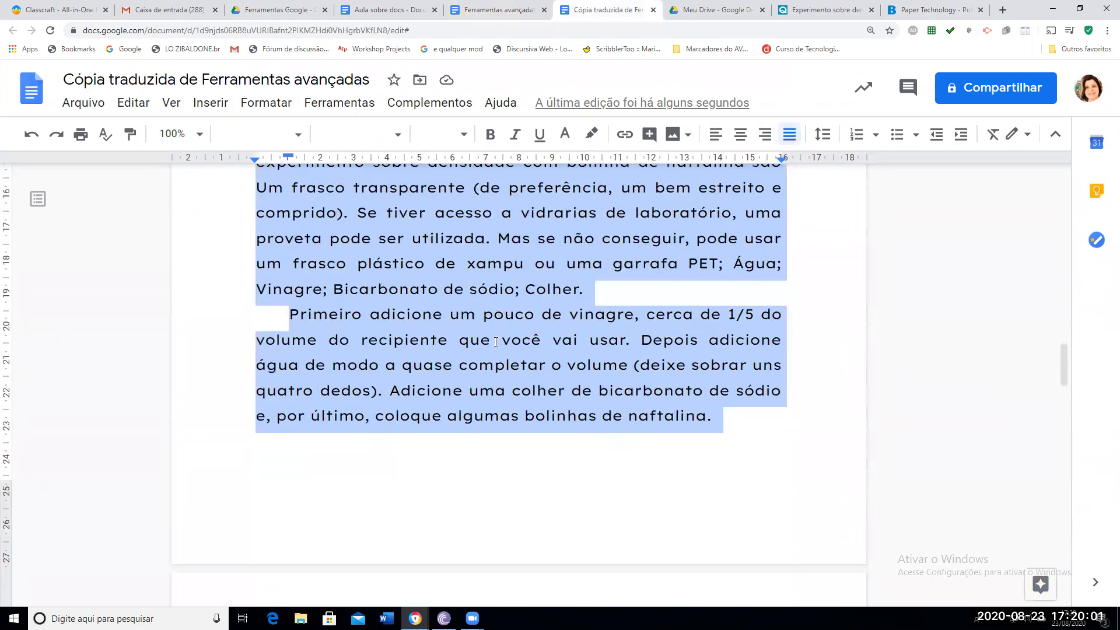
{"action": "scroll", "coordinate": [484, 350], "scroll_direction": "down", "scroll_amount": 2}
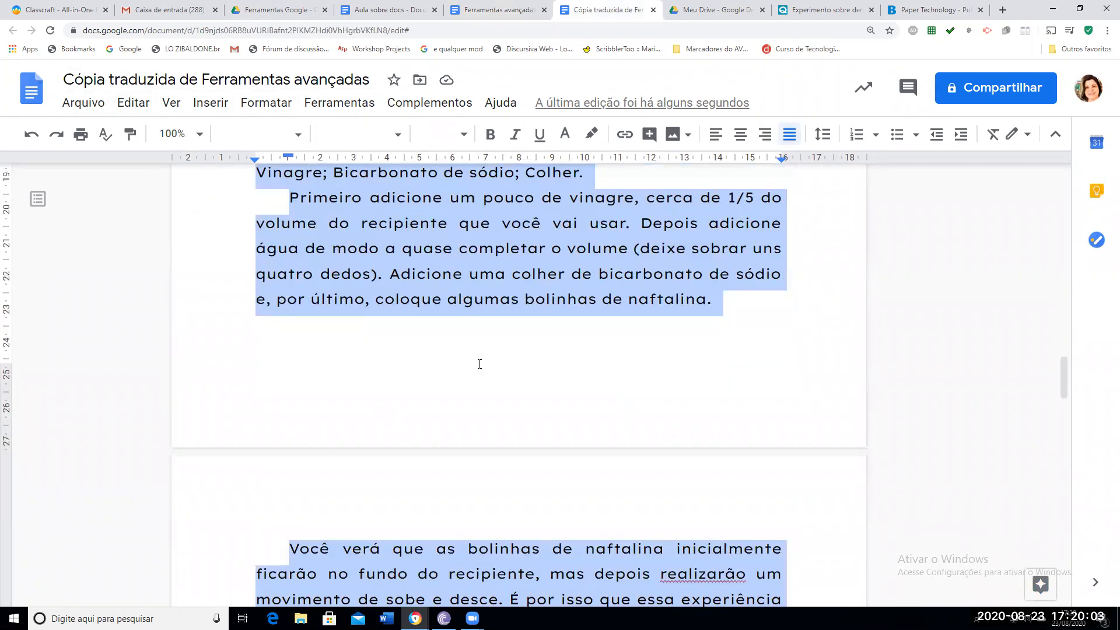
{"action": "left_click", "coordinate": [480, 363]}
Create a new blank document and paste the copied Bellmer paragraphs into it
{"action": "left_click", "coordinate": [83, 102]}
{"action": "mouse_move", "coordinate": [130, 183]}
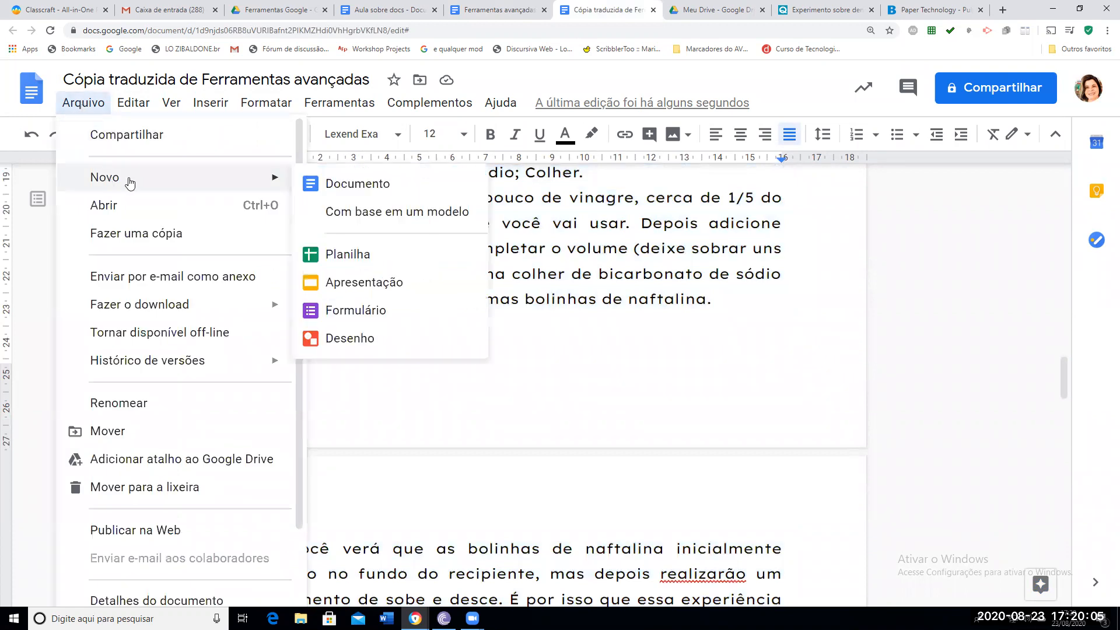
{"action": "left_click", "coordinate": [378, 190]}
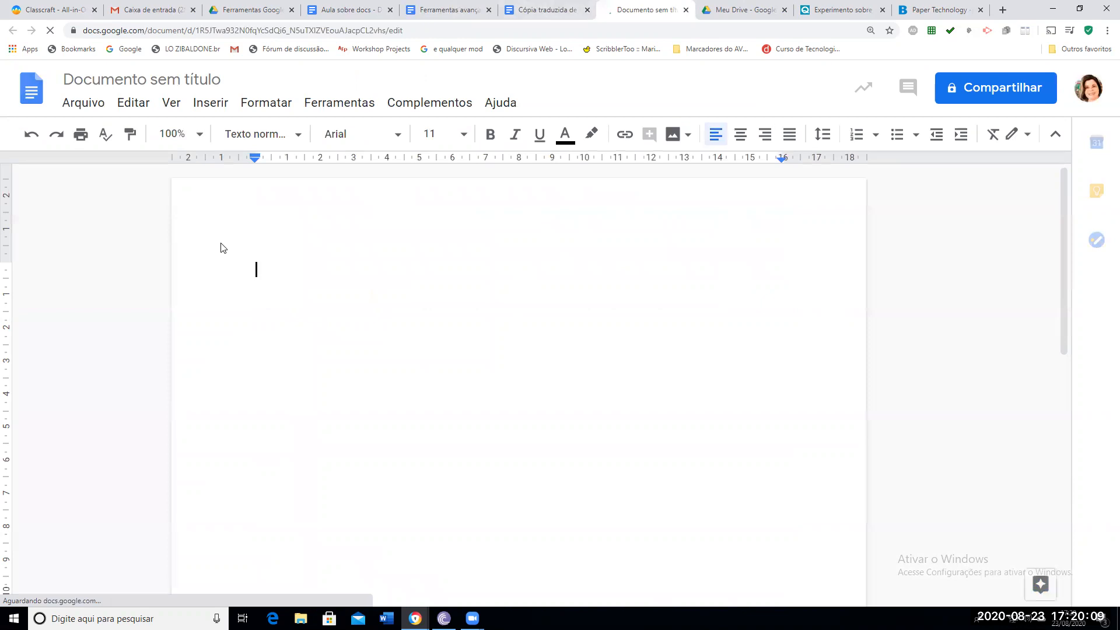
{"action": "key", "text": "ctrl+v"}
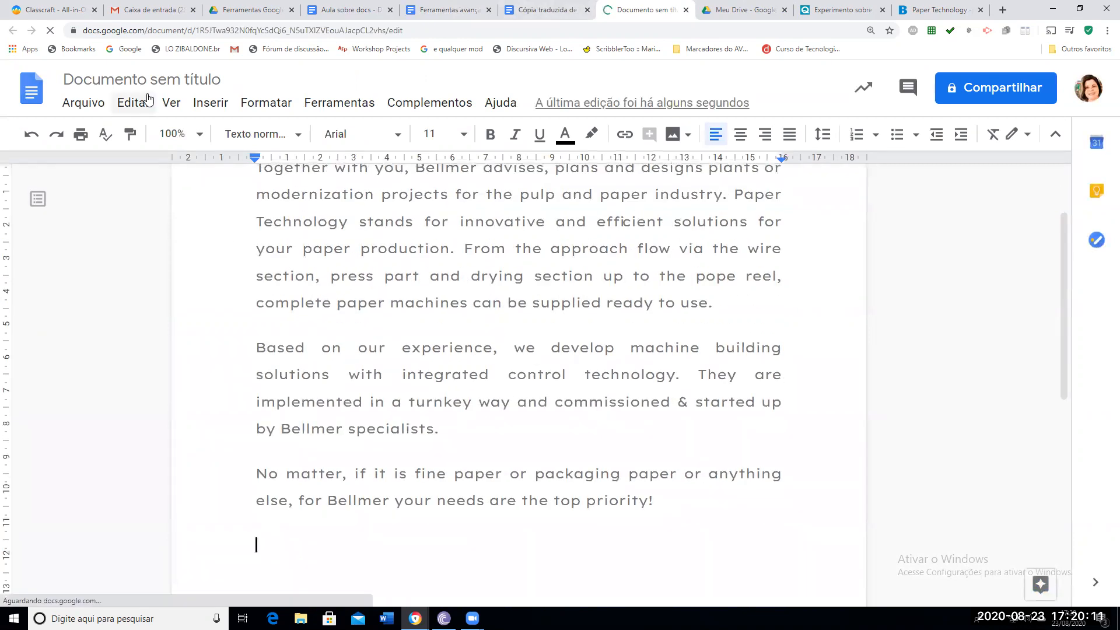
Rename the new untitled document as 1
{"action": "left_click", "coordinate": [149, 81]}
{"action": "type", "text": "1"}
{"action": "left_click", "coordinate": [168, 206]}
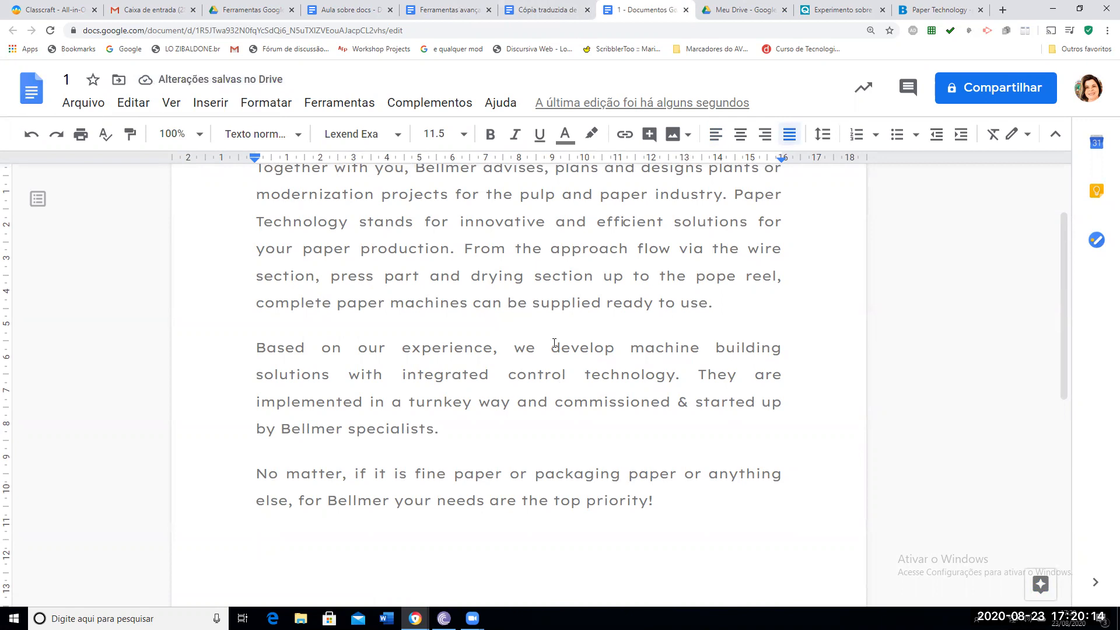
Translate the document into Português as a copy titled "Cópia traduzida de 1" and look through the translated text
{"action": "left_click", "coordinate": [364, 104]}
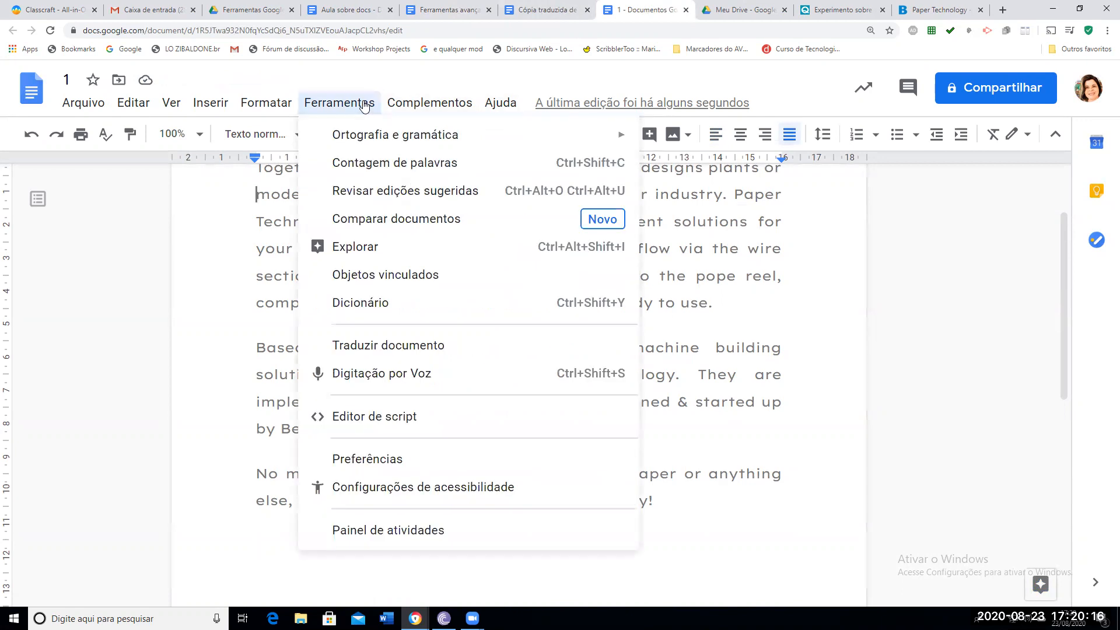
{"action": "left_click", "coordinate": [396, 345]}
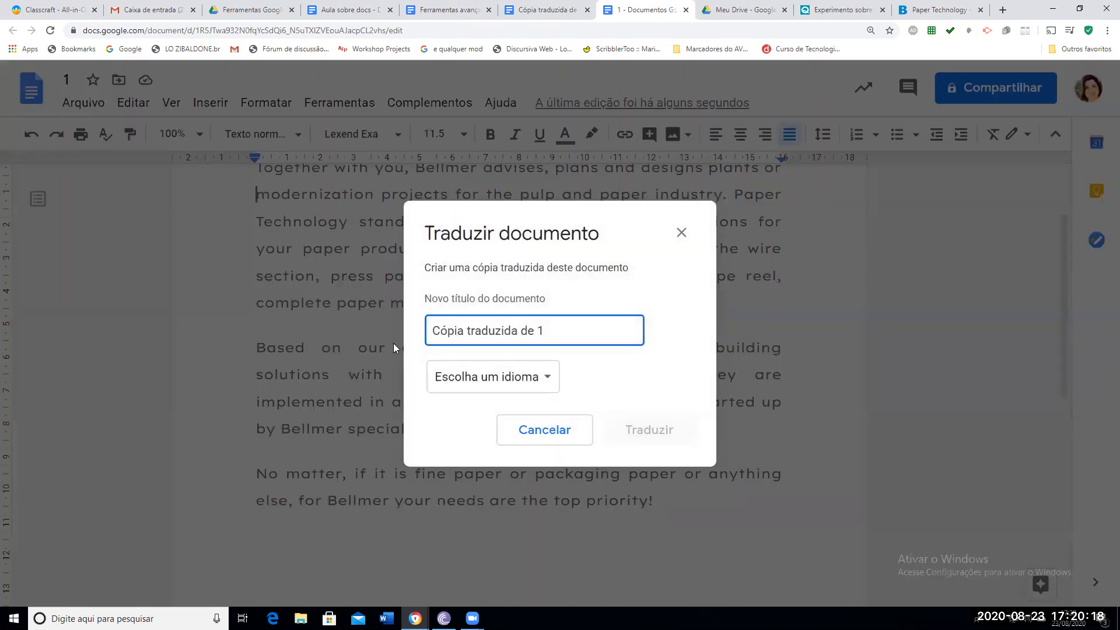
{"action": "left_click", "coordinate": [539, 380]}
{"action": "scroll", "coordinate": [509, 519], "scroll_direction": "down", "scroll_amount": 15}
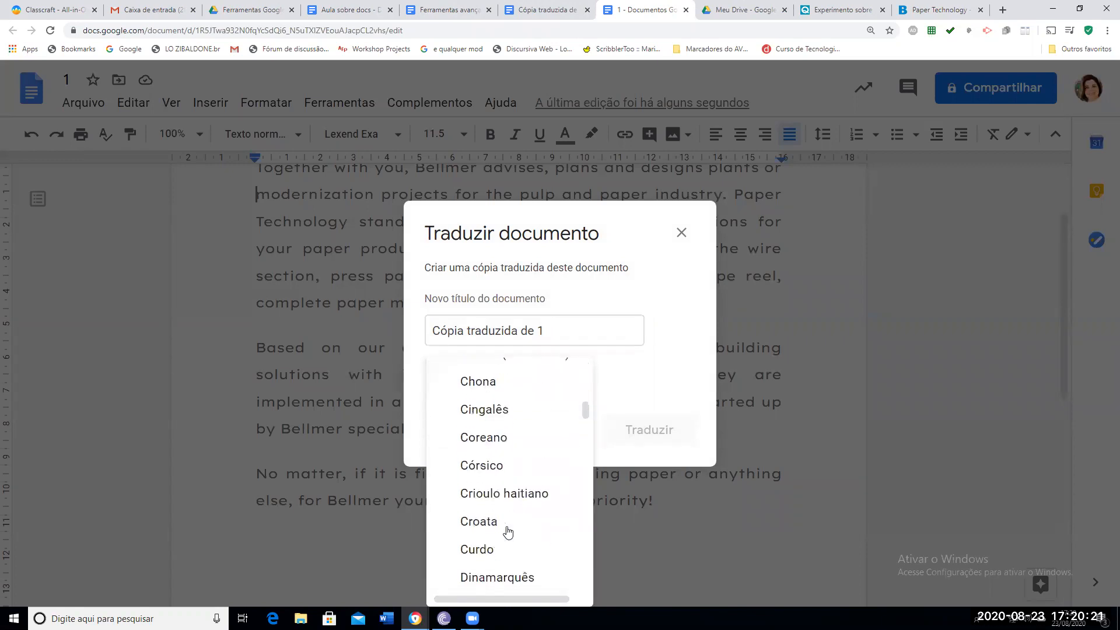
{"action": "scroll", "coordinate": [507, 531], "scroll_direction": "down", "scroll_amount": 12}
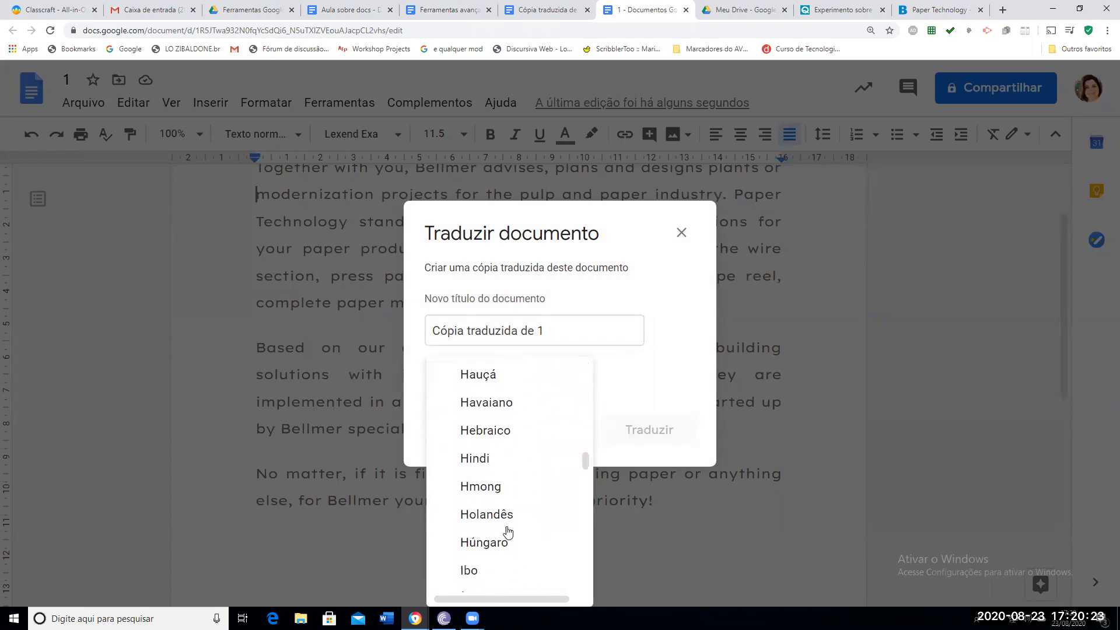
{"action": "scroll", "coordinate": [507, 532], "scroll_direction": "down", "scroll_amount": 12}
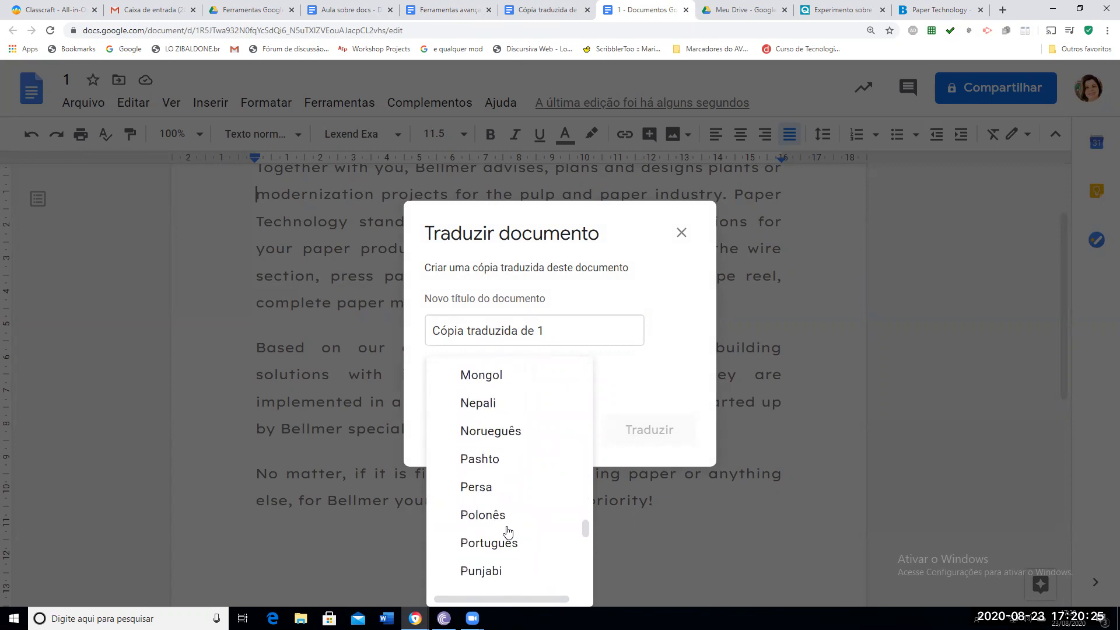
{"action": "left_click", "coordinate": [509, 428]}
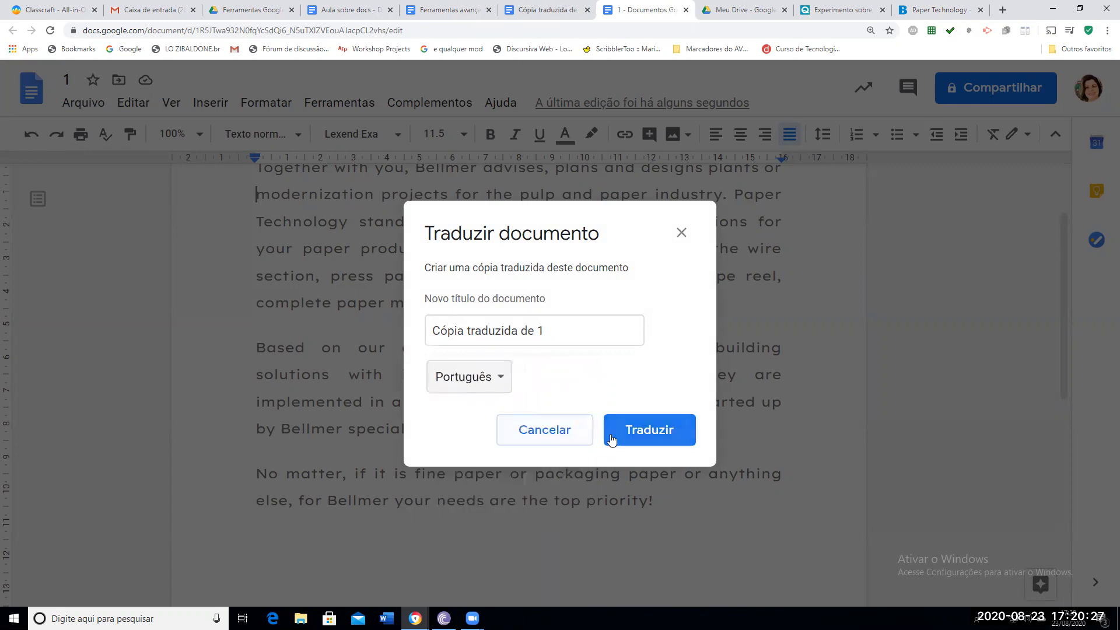
{"action": "left_click", "coordinate": [646, 430]}
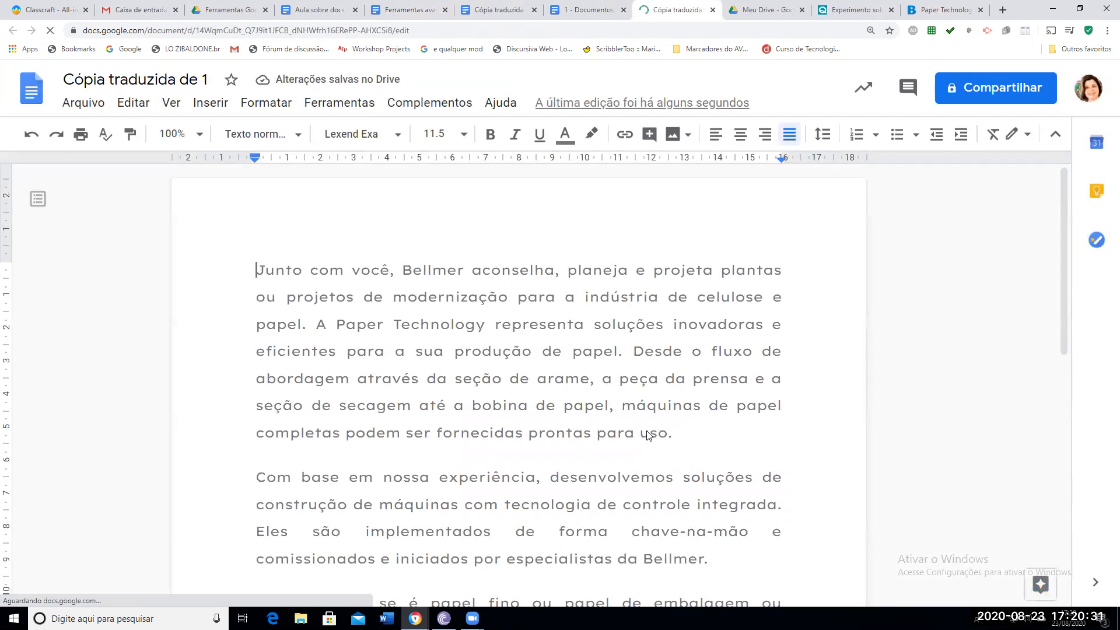
{"action": "scroll", "coordinate": [554, 432], "scroll_direction": "down", "scroll_amount": 5}
{"action": "scroll", "coordinate": [524, 420], "scroll_direction": "up", "scroll_amount": 5}
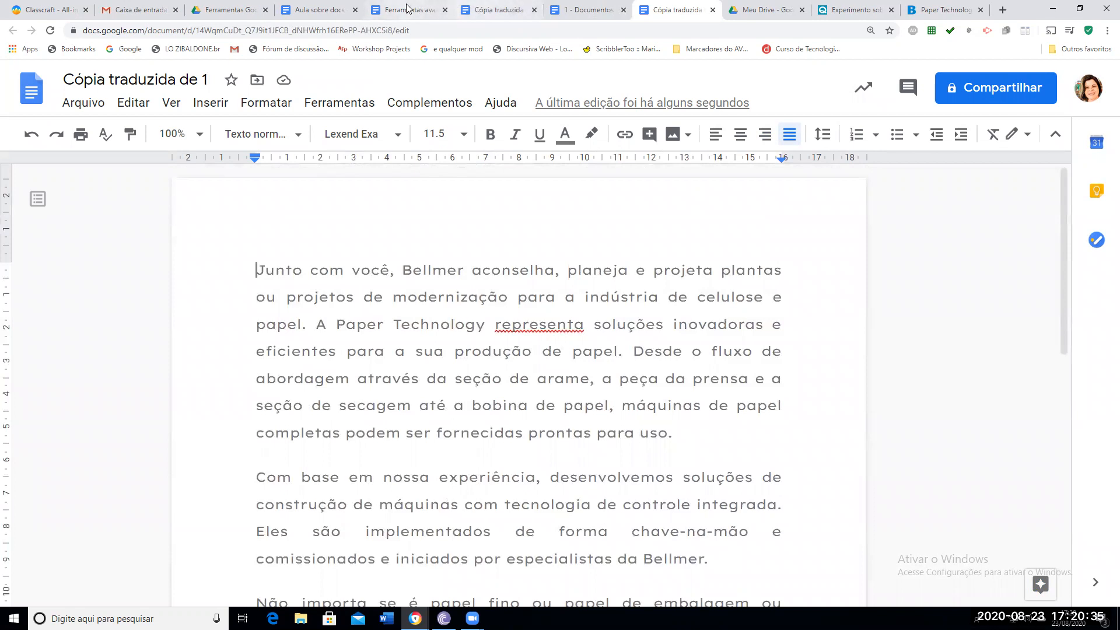
Return to the Ferramentas avançadas document and delete the pasted English text at its end, including the "In addition to a joint optimization phase" paragraph
{"action": "left_click", "coordinate": [424, 11]}
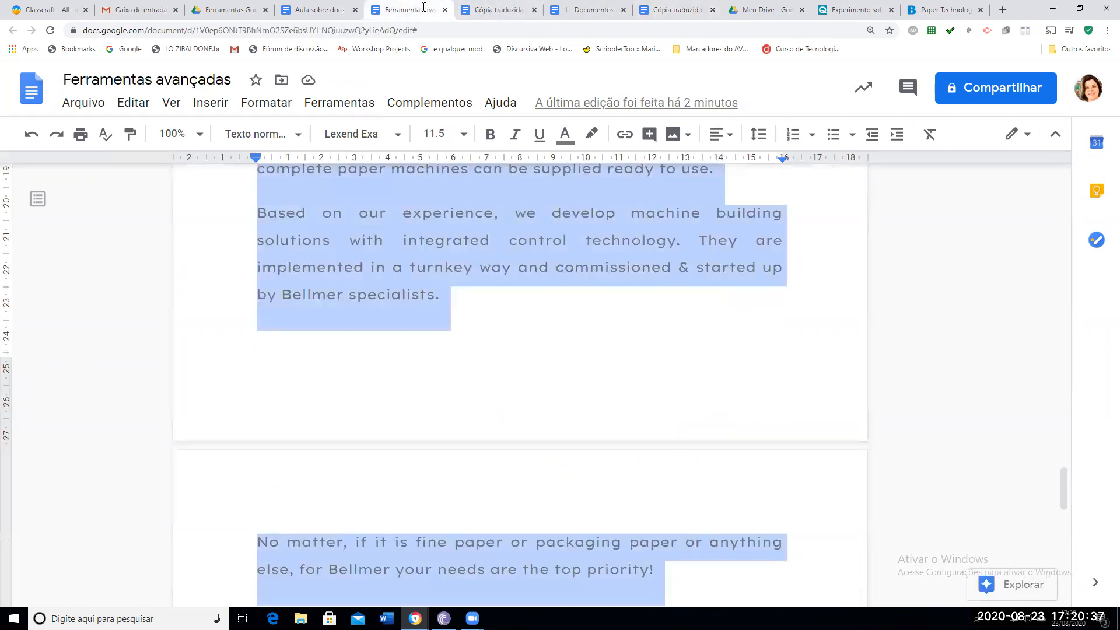
{"action": "scroll", "coordinate": [445, 377], "scroll_direction": "up", "scroll_amount": 7}
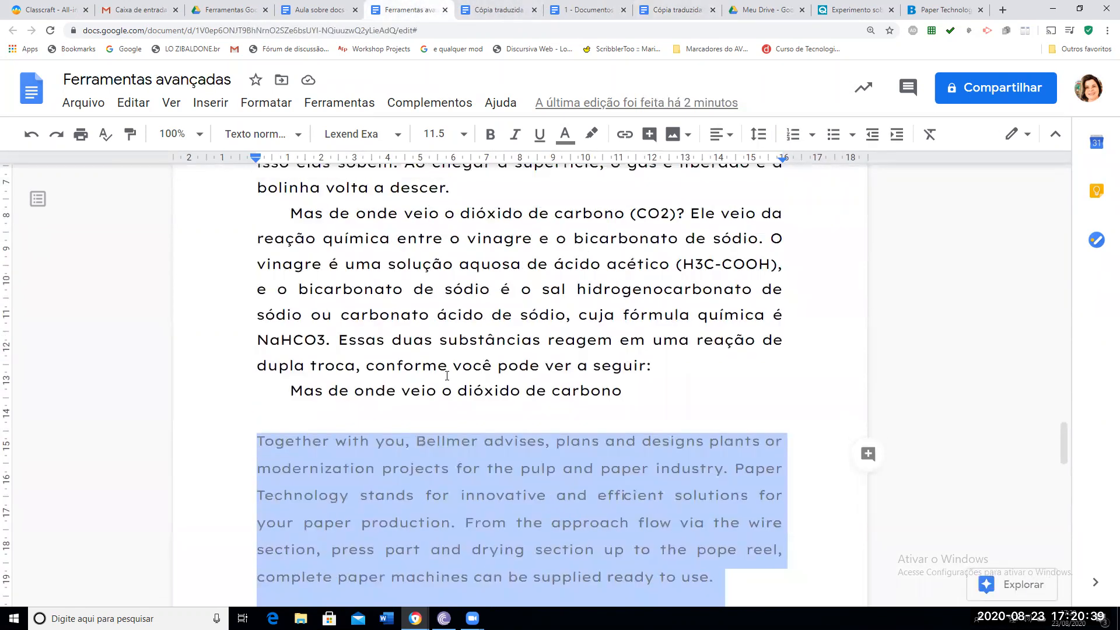
{"action": "type", "text": "In addition to a joint optimization phase, we offer our 24h service through 365 days a year as a standard feature for our customers."}
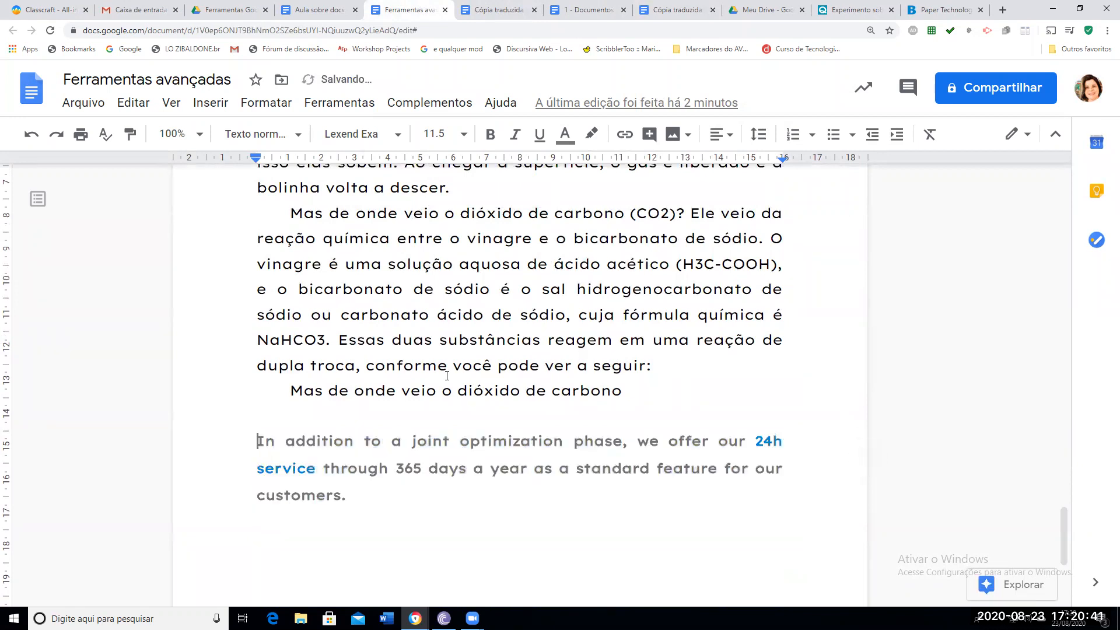
{"action": "left_click_drag", "start_coordinate": [260, 441], "coordinate": [399, 513]}
{"action": "key", "text": "Delete"}
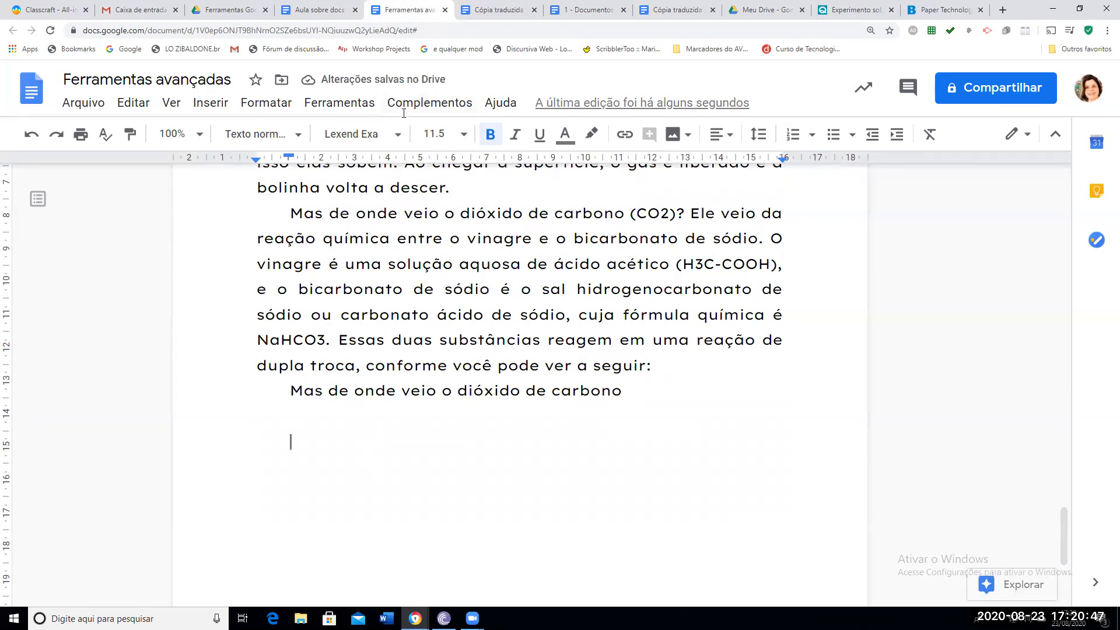
Open voice typing in Port. (Brasil), start dictation on the empty lines at the document's end, and turn the microphone off
{"action": "left_click", "coordinate": [355, 108]}
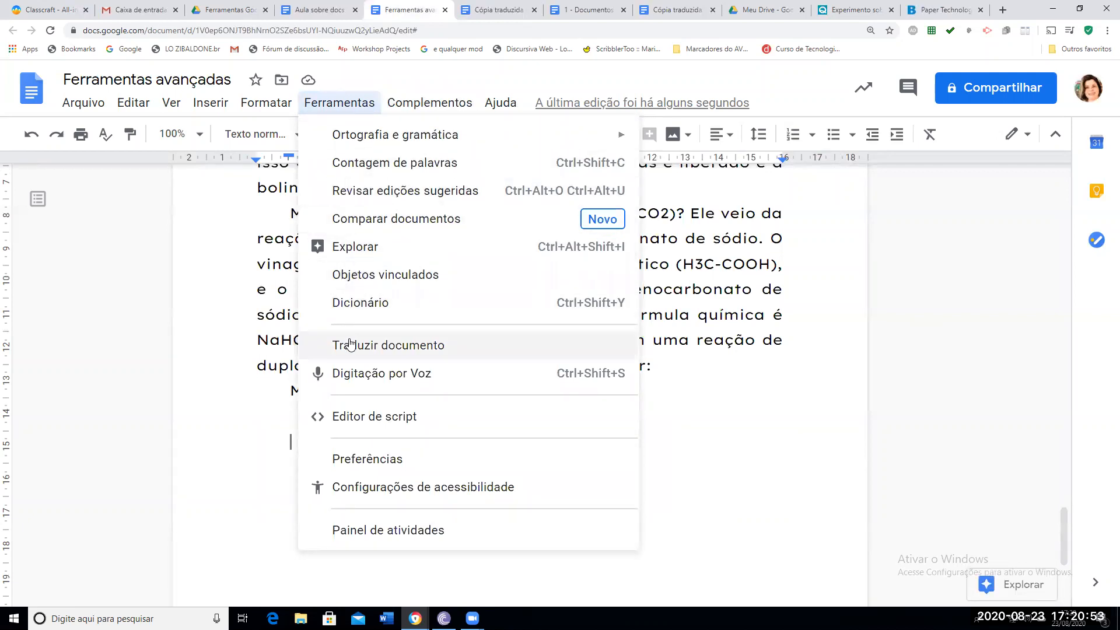
{"action": "left_click", "coordinate": [405, 376]}
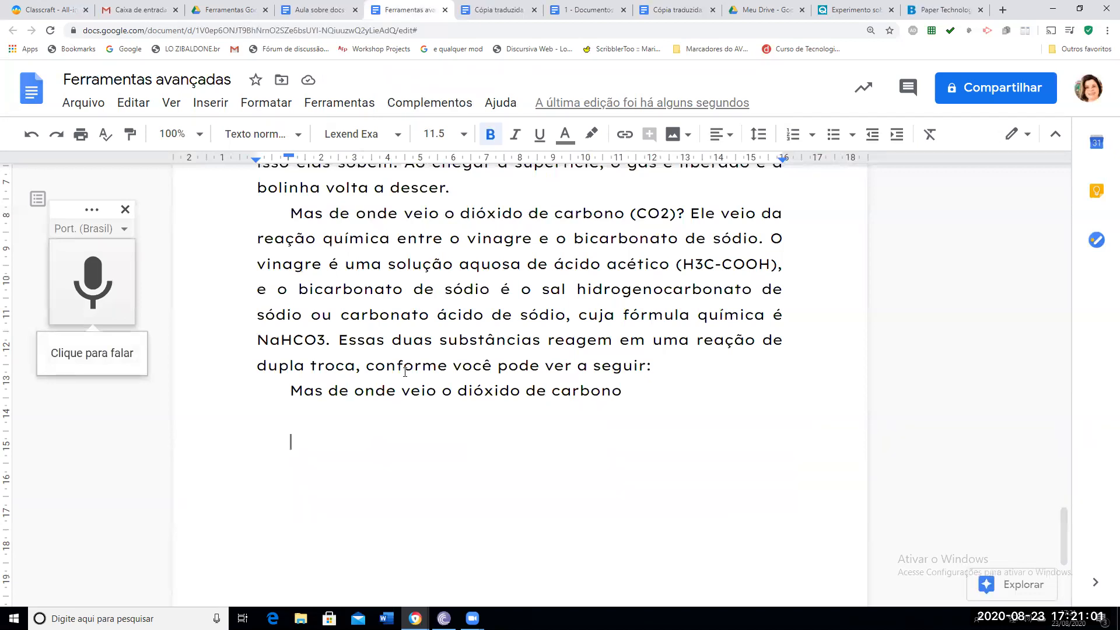
{"action": "left_click", "coordinate": [94, 281]}
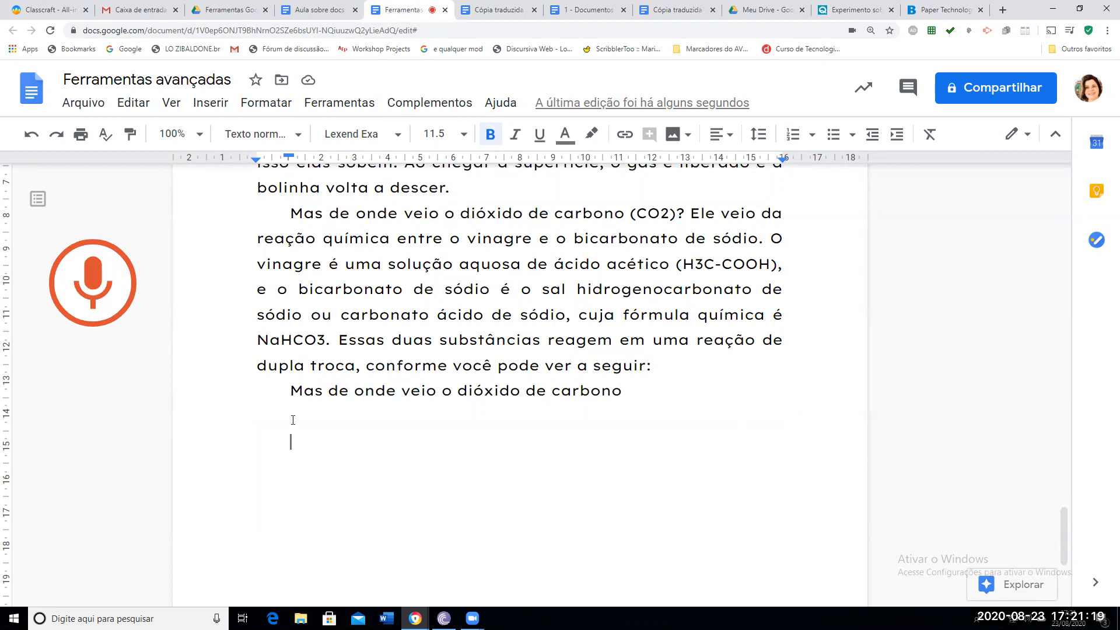
{"action": "key", "text": "BackSpace"}
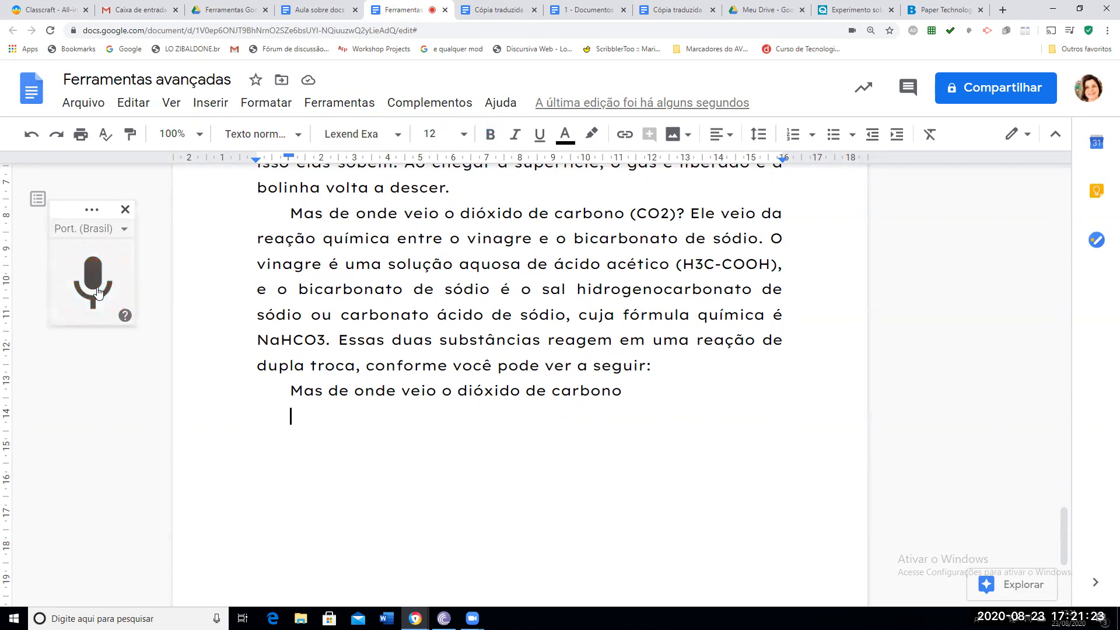
{"action": "left_click", "coordinate": [361, 482]}
{"action": "scroll", "coordinate": [362, 479], "scroll_direction": "down", "scroll_amount": 3}
{"action": "scroll", "coordinate": [434, 480], "scroll_direction": "up", "scroll_amount": 3}
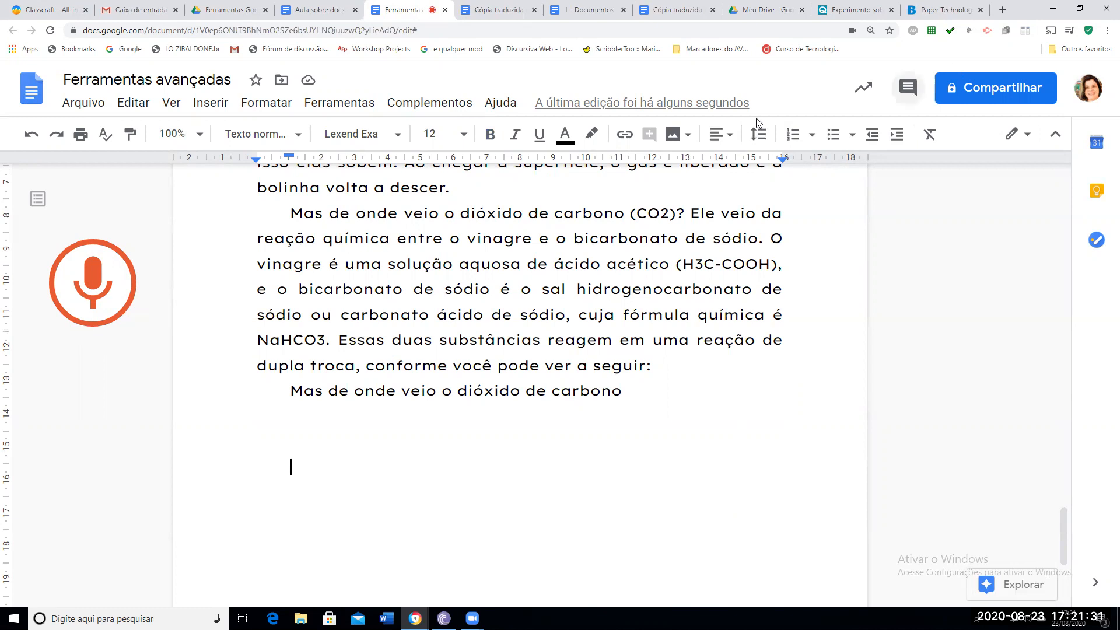
{"action": "left_click", "coordinate": [99, 288]}
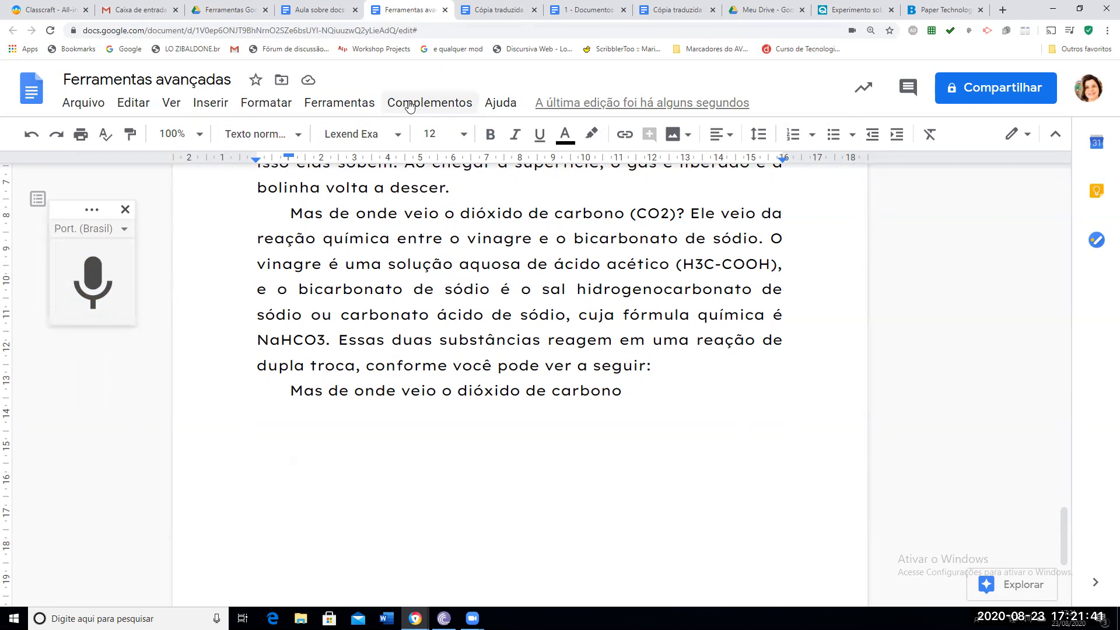
Look through the Geral and Substituições options in the document preferences and close them without saving
{"action": "left_click", "coordinate": [349, 102]}
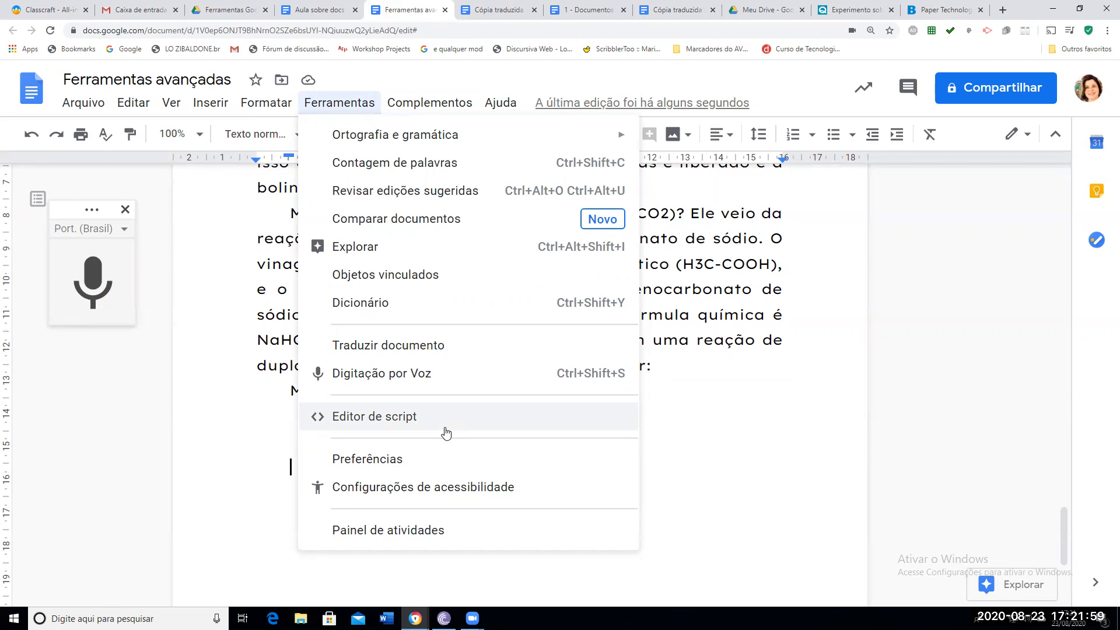
{"action": "left_click", "coordinate": [434, 465]}
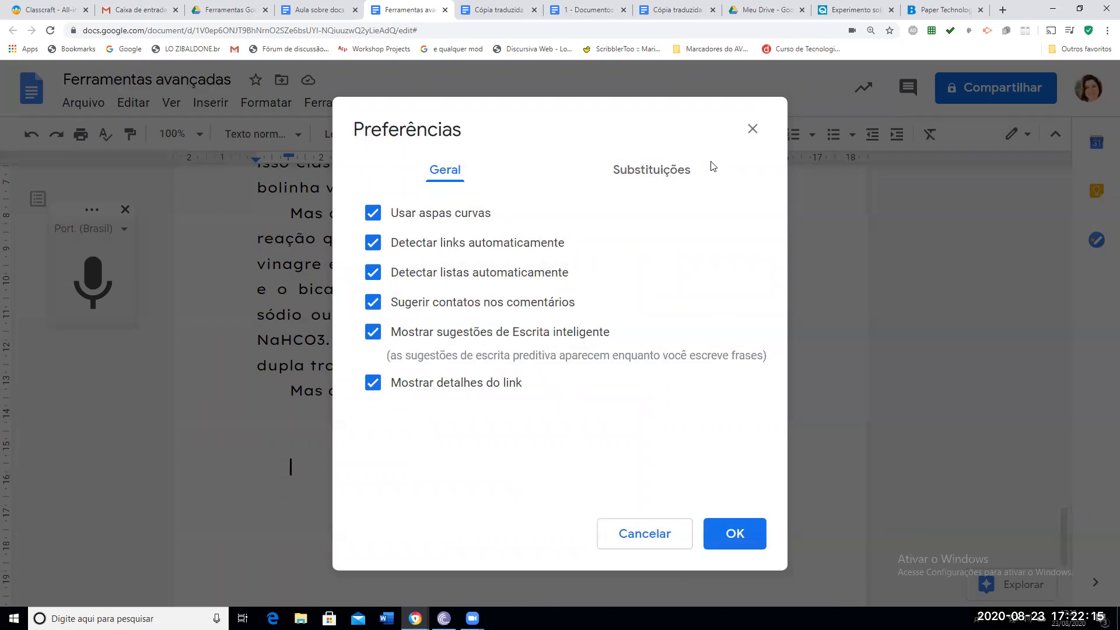
{"action": "left_click", "coordinate": [678, 175]}
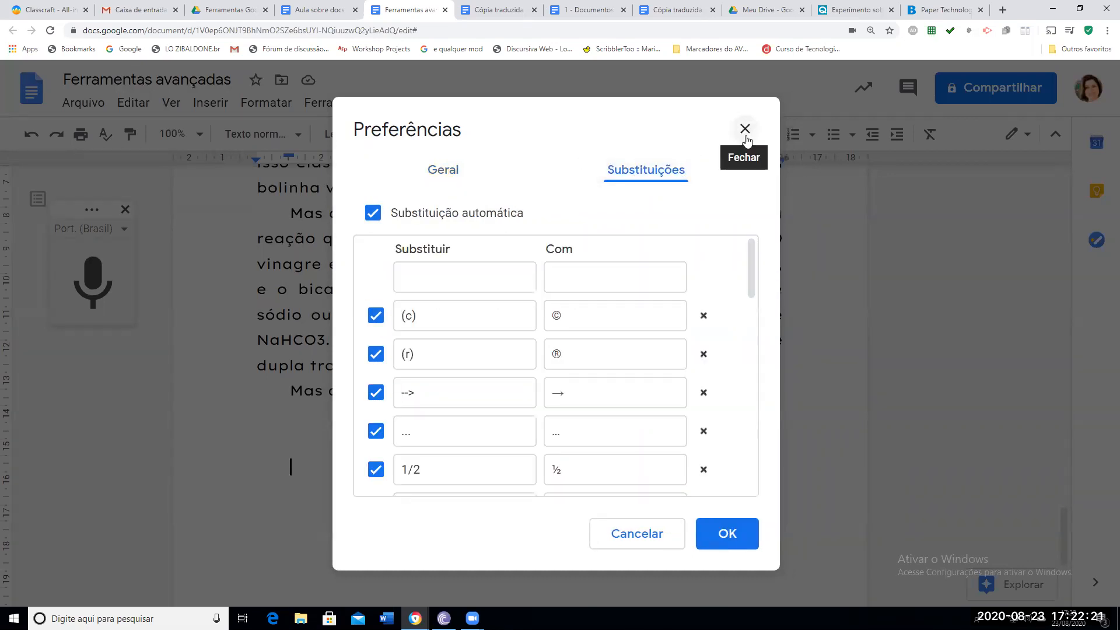
{"action": "left_click", "coordinate": [656, 535]}
Copy the word "naftalina" from the text and enter it as the word to replace in a new automatic substitution
{"action": "scroll", "coordinate": [411, 480], "scroll_direction": "up", "scroll_amount": 5}
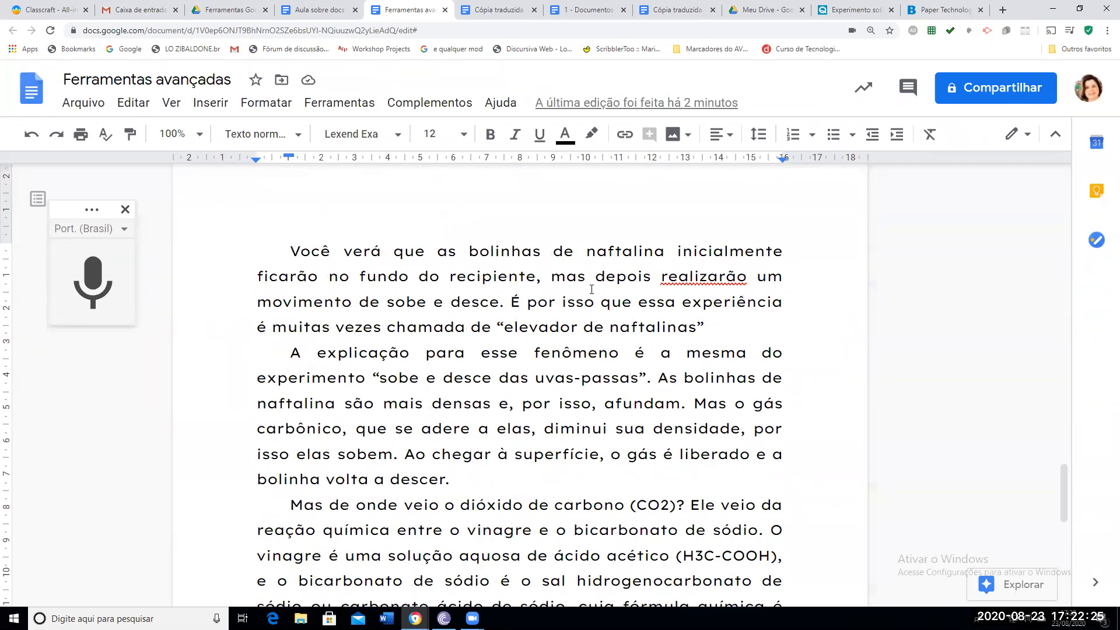
{"action": "left_click_drag", "start_coordinate": [587, 252], "coordinate": [661, 254]}
{"action": "key", "text": "ctrl+c"}
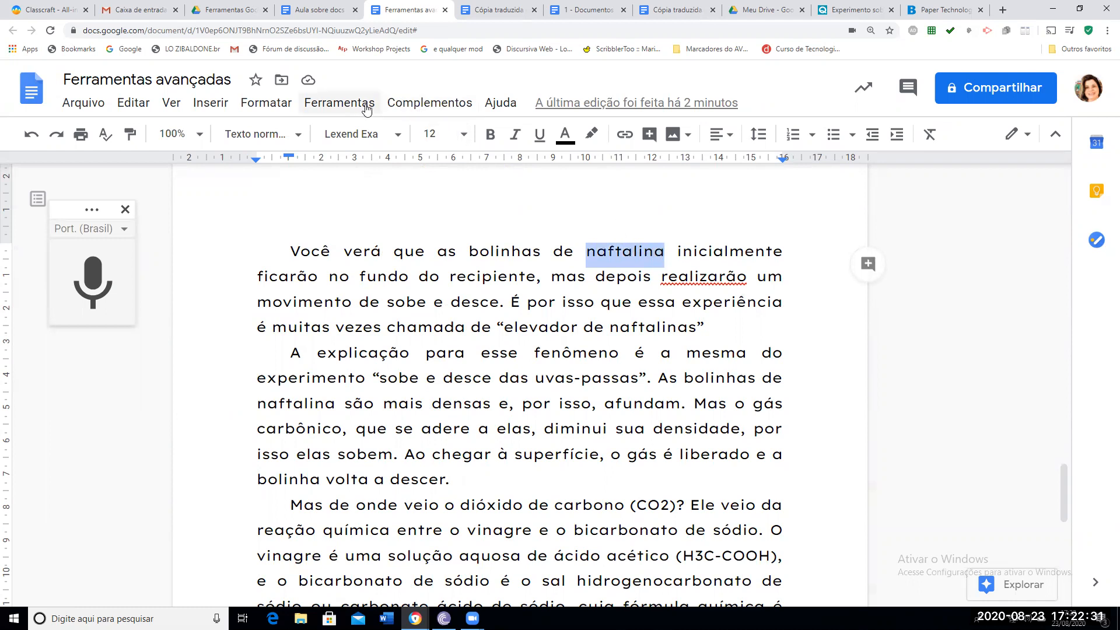
{"action": "left_click", "coordinate": [400, 103]}
{"action": "mouse_move", "coordinate": [361, 103]}
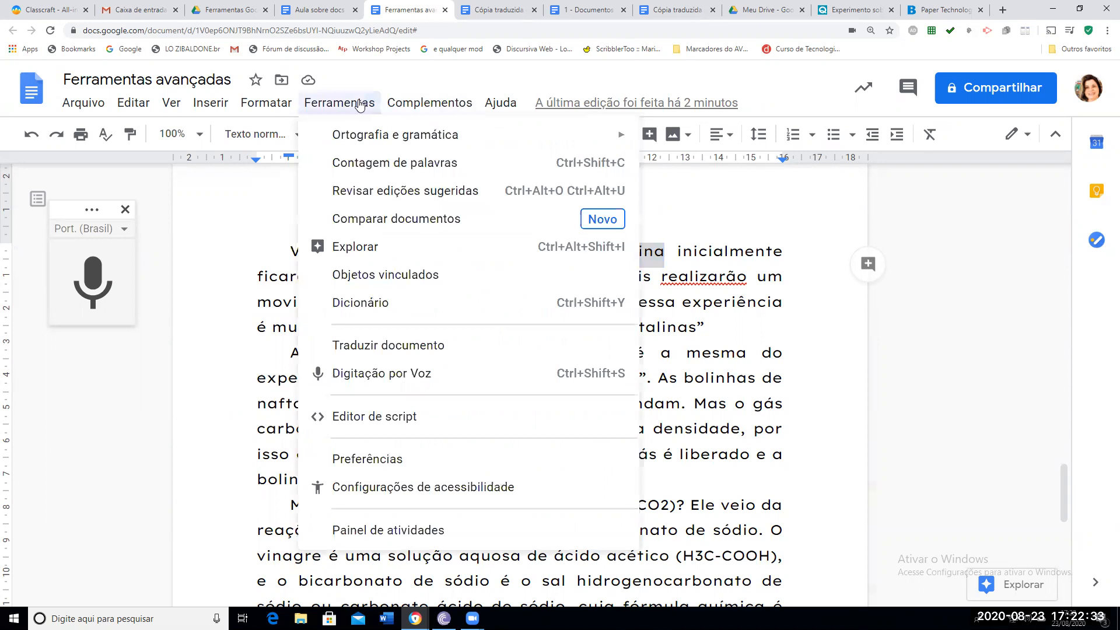
{"action": "left_click", "coordinate": [373, 467]}
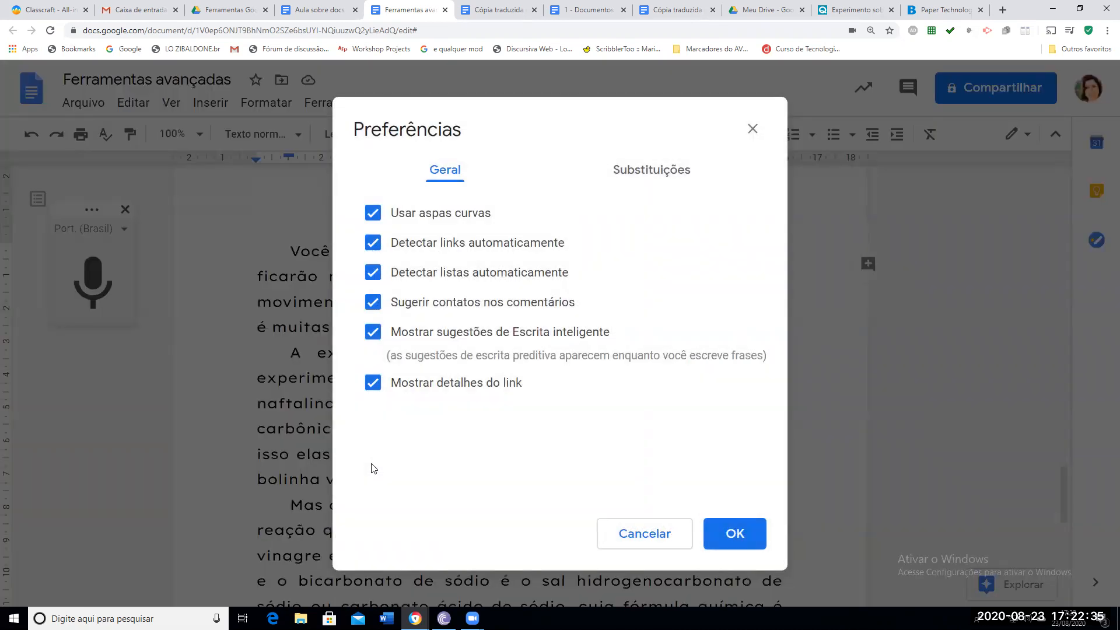
{"action": "left_click", "coordinate": [612, 169]}
{"action": "left_click", "coordinate": [441, 274]}
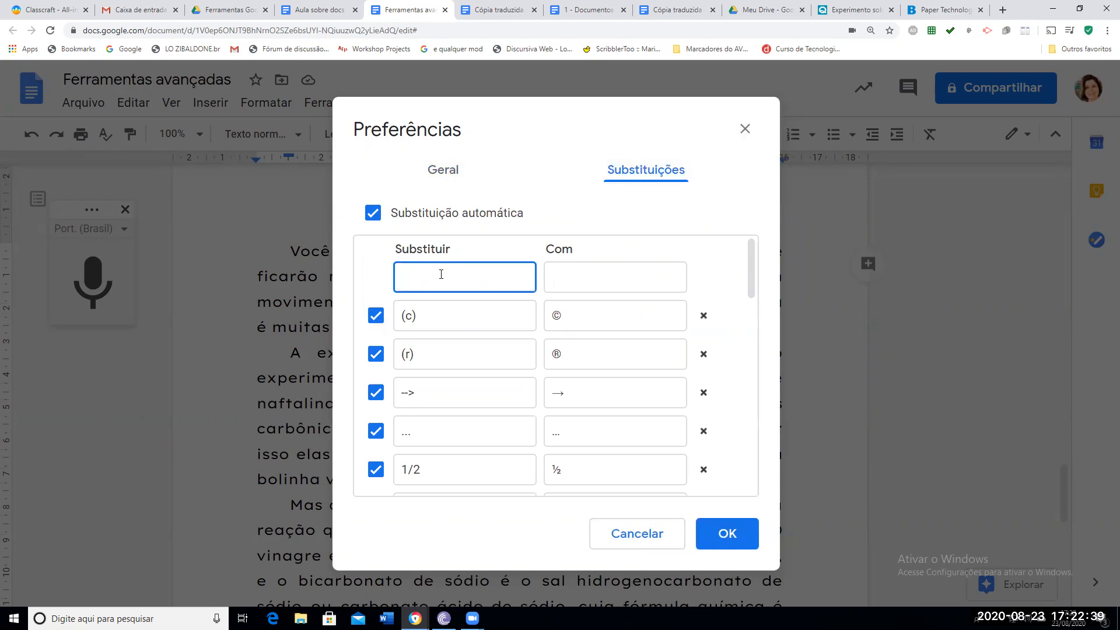
{"action": "type", "text": "v"}
{"action": "key", "text": "ctrl+v"}
{"action": "left_click", "coordinate": [407, 278]}
{"action": "key", "text": "BackSpace"}
Set the replacement for "naftalina" to "NAFTALINA" and save the preferences
{"action": "left_click", "coordinate": [568, 287]}
{"action": "type", "text": "N"}
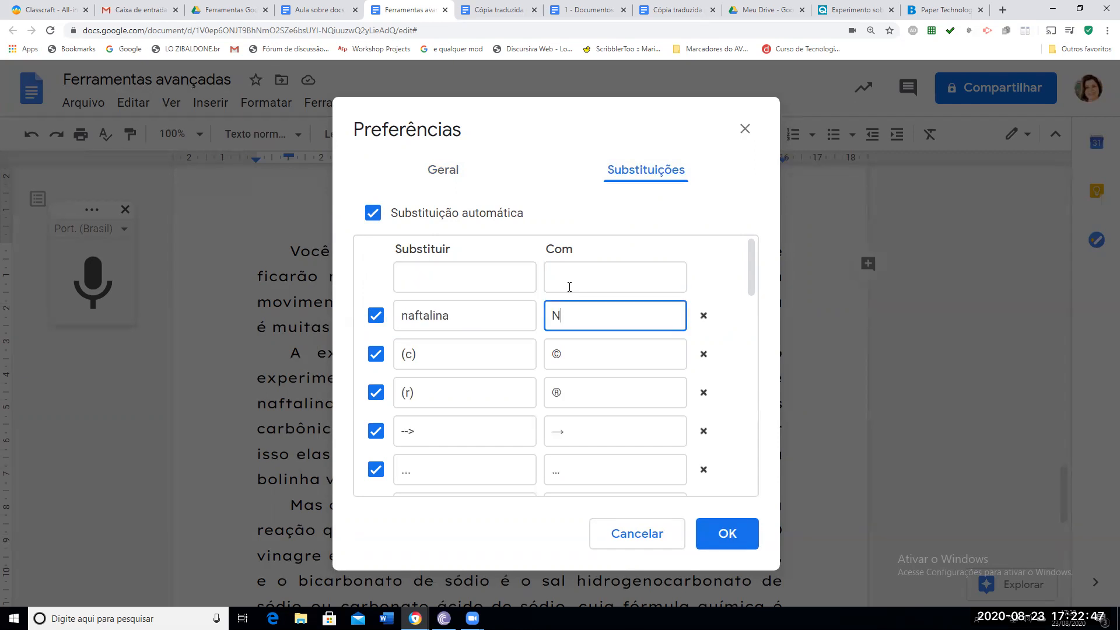
{"action": "type", "text": "af"}
{"action": "key", "text": "ctrl+a"}
{"action": "type", "text": "NAFTALINA"}
{"action": "scroll", "coordinate": [575, 303], "scroll_direction": "down", "scroll_amount": 15}
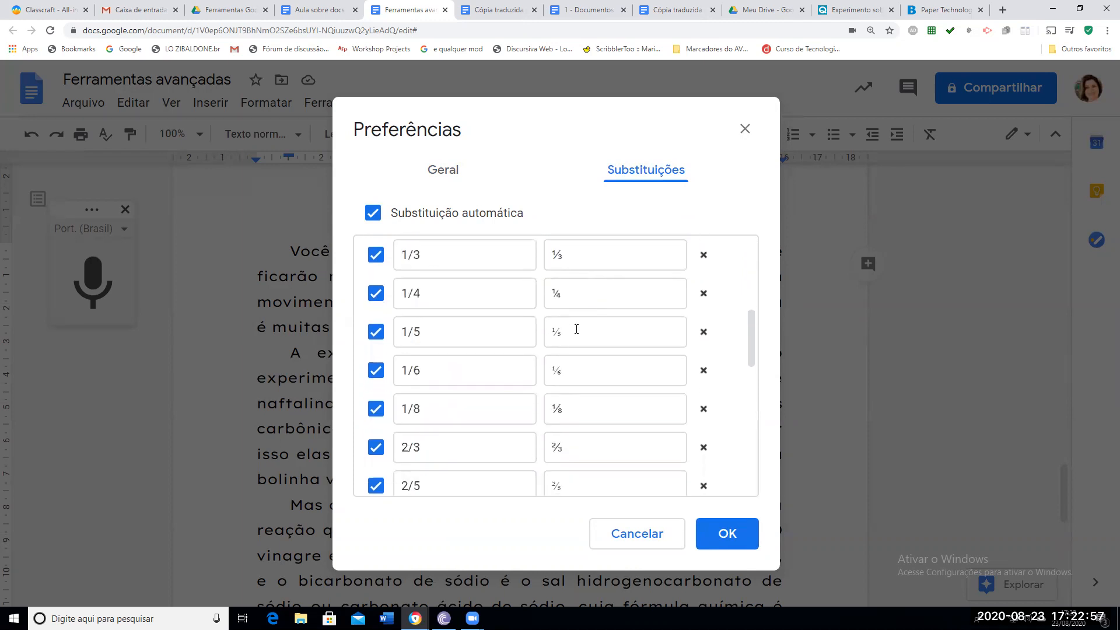
{"action": "left_click", "coordinate": [729, 534]}
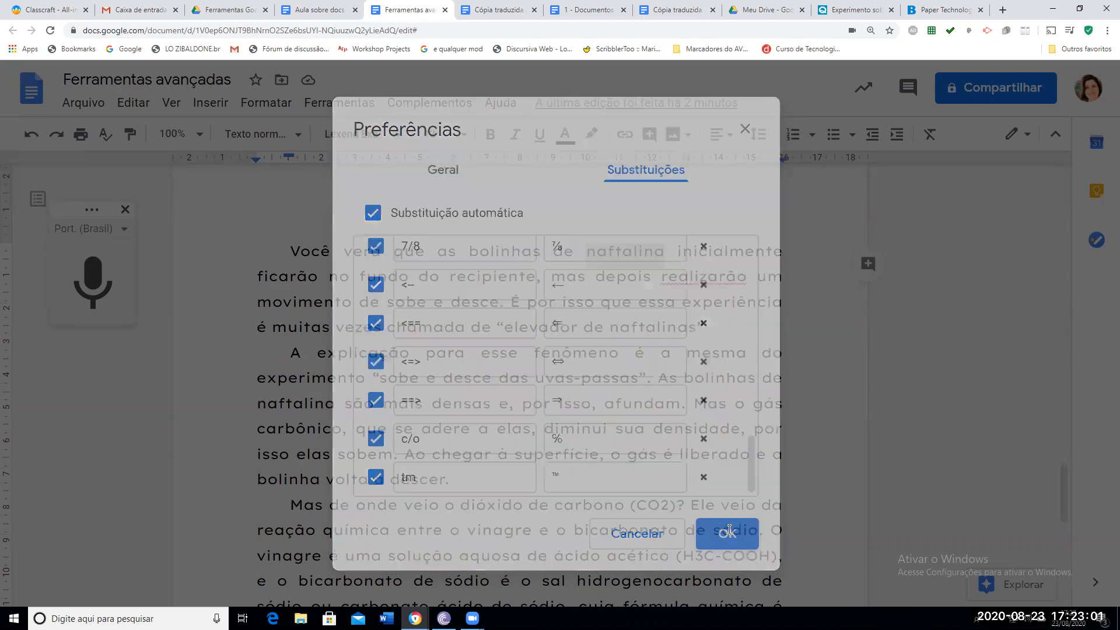
Check the occurrences of "naftalina" in the Densidade section to see whether the substitution was applied
{"action": "scroll", "coordinate": [718, 467], "scroll_direction": "up", "scroll_amount": 13}
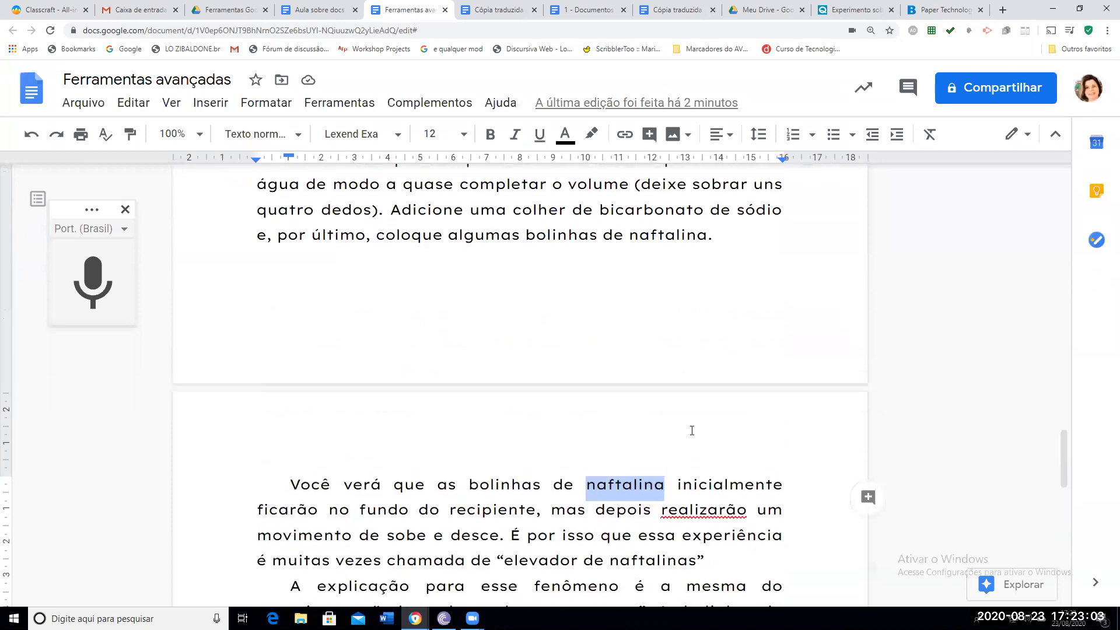
{"action": "scroll", "coordinate": [652, 447], "scroll_direction": "up", "scroll_amount": 7}
{"action": "scroll", "coordinate": [652, 447], "scroll_direction": "down", "scroll_amount": 4}
{"action": "left_click", "coordinate": [339, 359]}
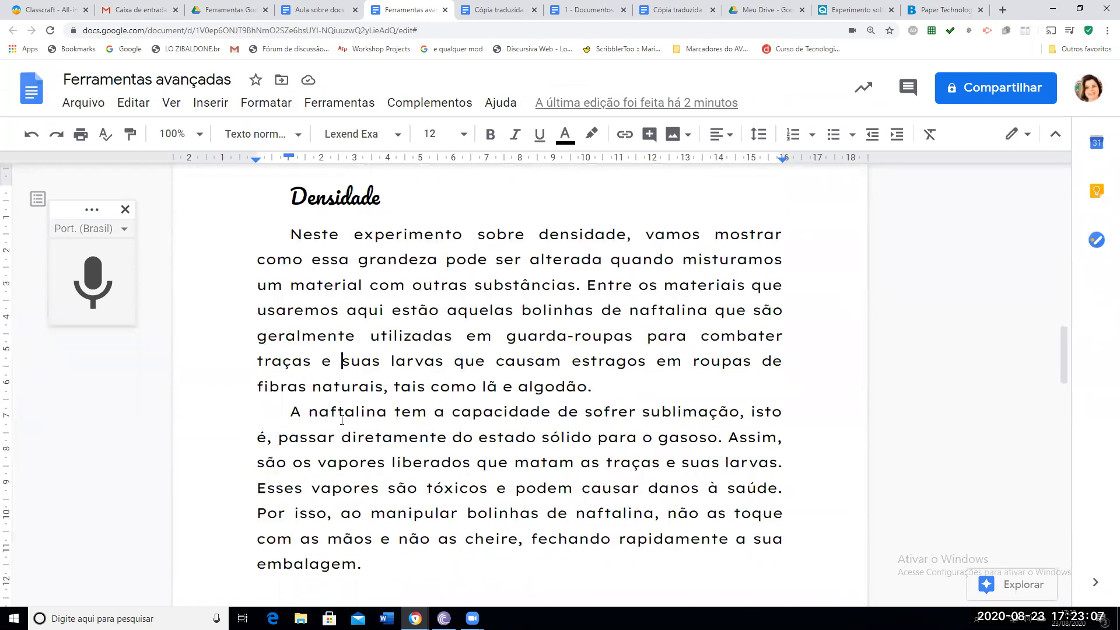
{"action": "left_click", "coordinate": [378, 413]}
Change the automatic substitution for "naftalina" in the preferences to "naftalinaSSS" and save it
{"action": "left_click", "coordinate": [350, 104]}
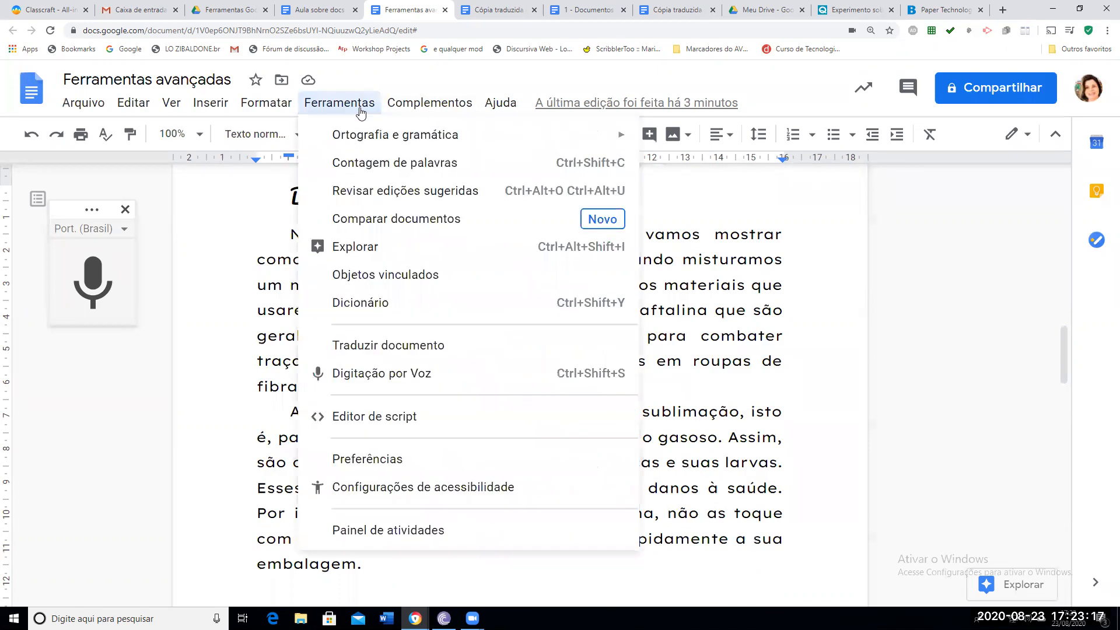
{"action": "left_click", "coordinate": [415, 465]}
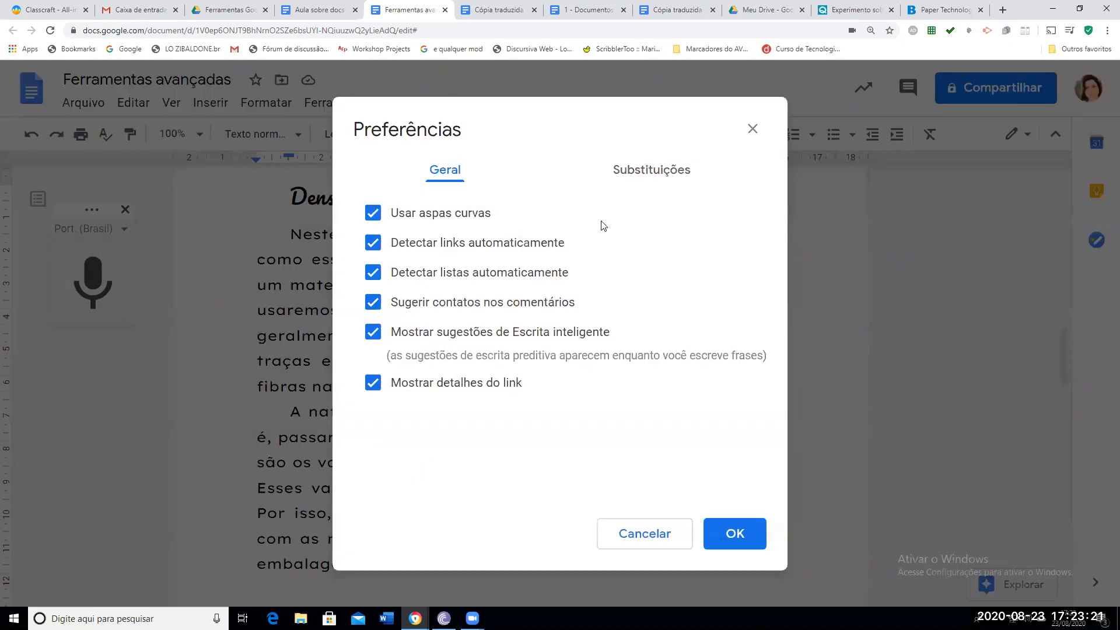
{"action": "left_click", "coordinate": [619, 175]}
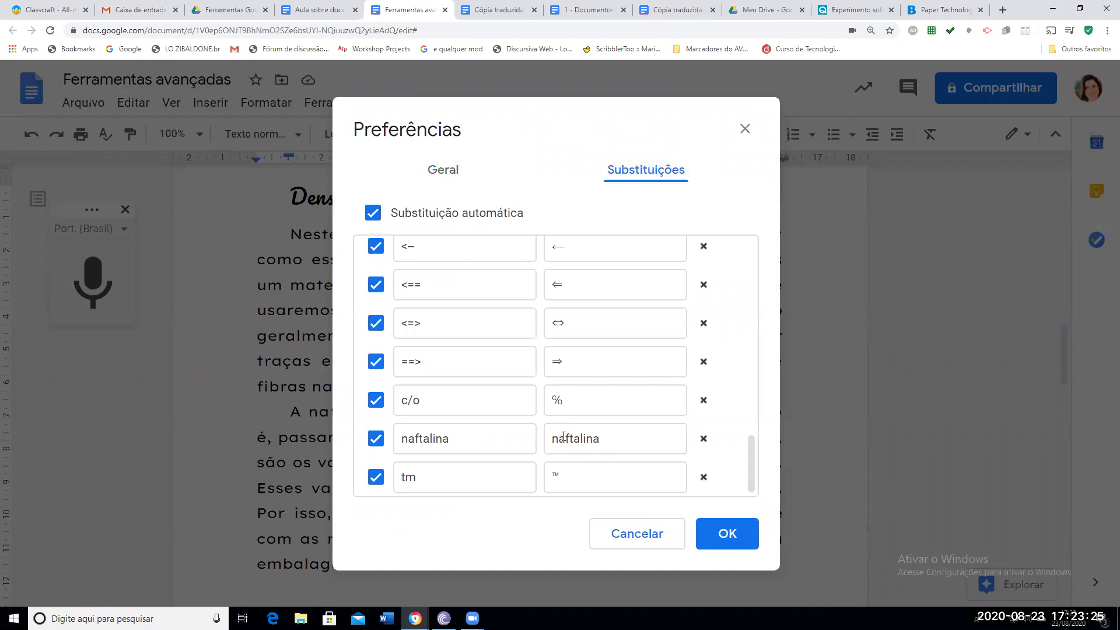
{"action": "mouse_move", "coordinate": [602, 438]}
{"action": "left_mouse_down"}
{"action": "mouse_move", "coordinate": [562, 438]}
{"action": "mouse_move", "coordinate": [592, 439]}
{"action": "left_mouse_up"}
{"action": "left_click", "coordinate": [601, 438]}
{"action": "type", "text": "SSS"}
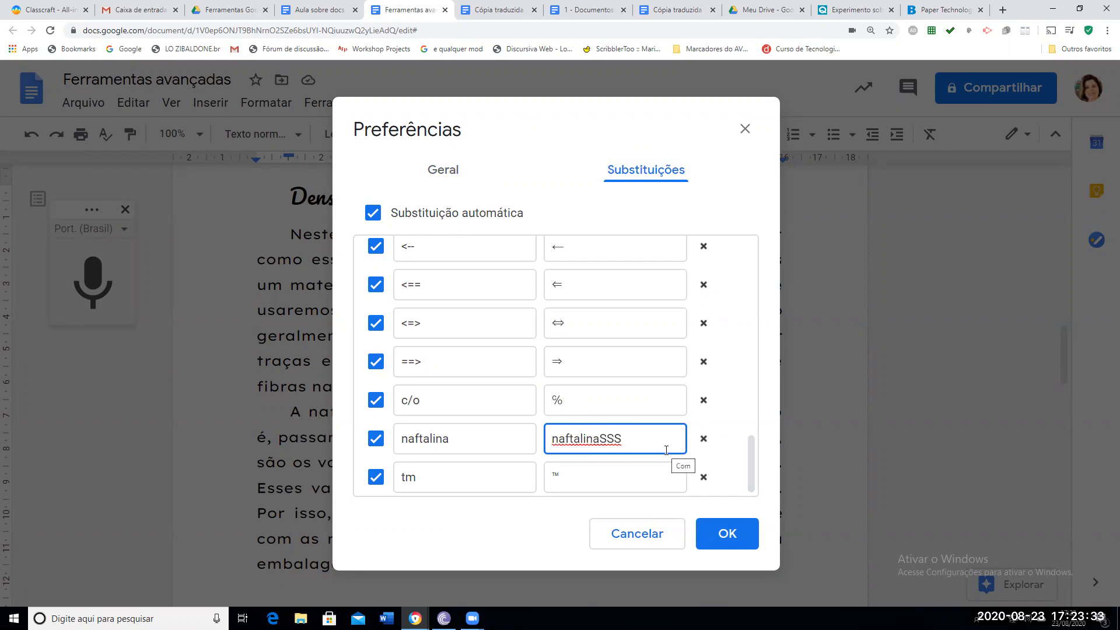
{"action": "left_click", "coordinate": [726, 534]}
Check in the Densidade text whether the edited "naftalina" substitution takes effect
{"action": "left_click", "coordinate": [391, 435]}
{"action": "left_click", "coordinate": [377, 411]}
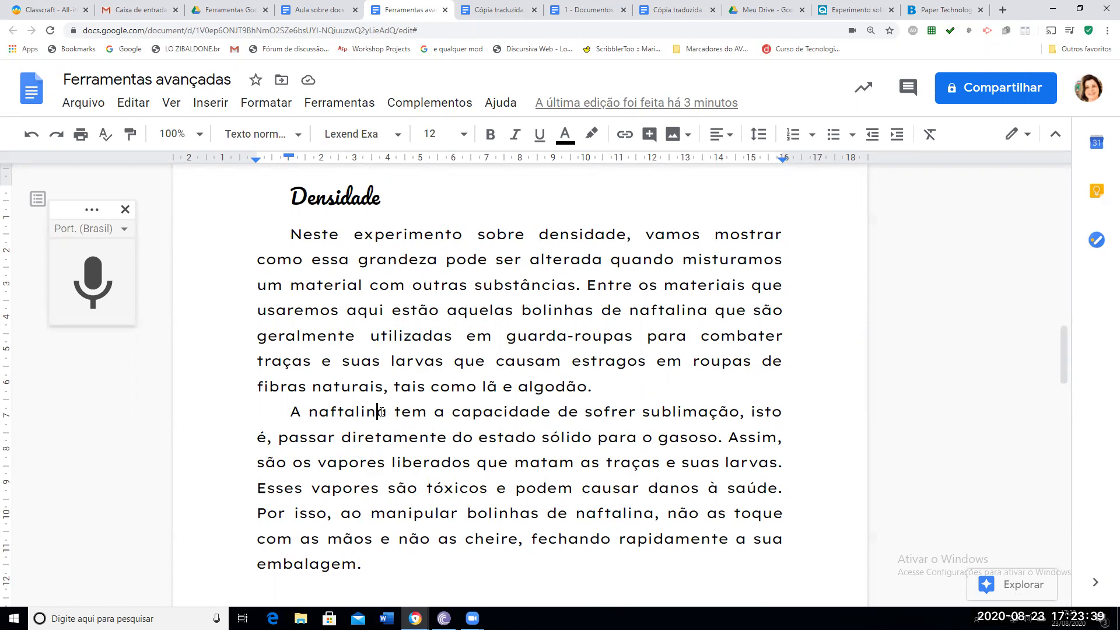
{"action": "scroll", "coordinate": [435, 485], "scroll_direction": "down", "scroll_amount": 4}
{"action": "scroll", "coordinate": [435, 486], "scroll_direction": "up", "scroll_amount": 3}
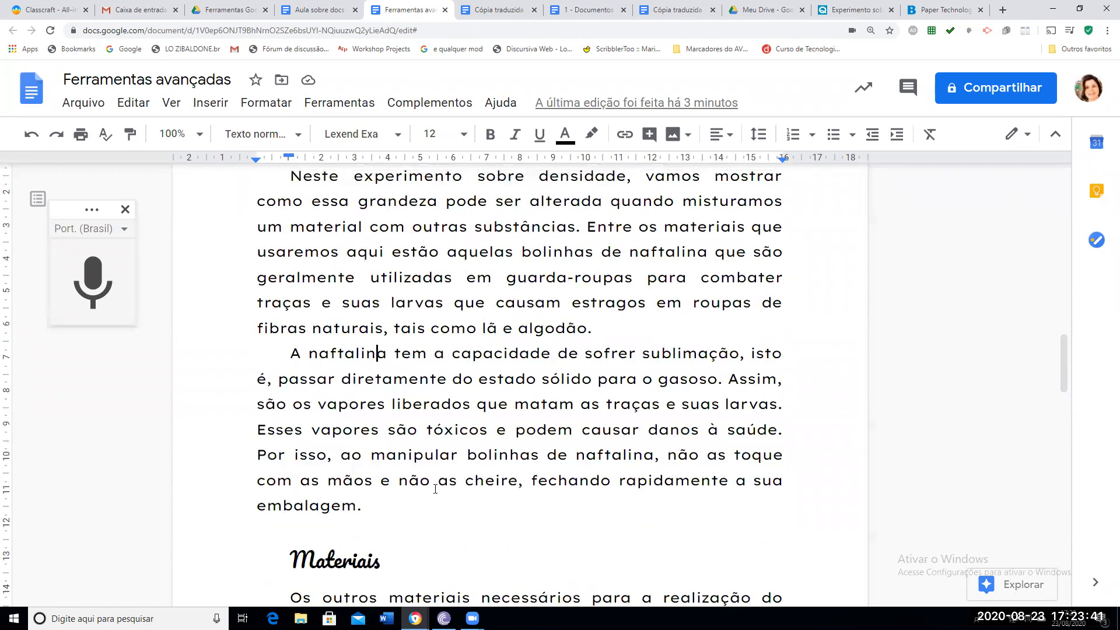
Delete the "naftalina" entry from the automatic substitutions in the preferences
{"action": "left_click", "coordinate": [432, 110]}
{"action": "mouse_move", "coordinate": [374, 109]}
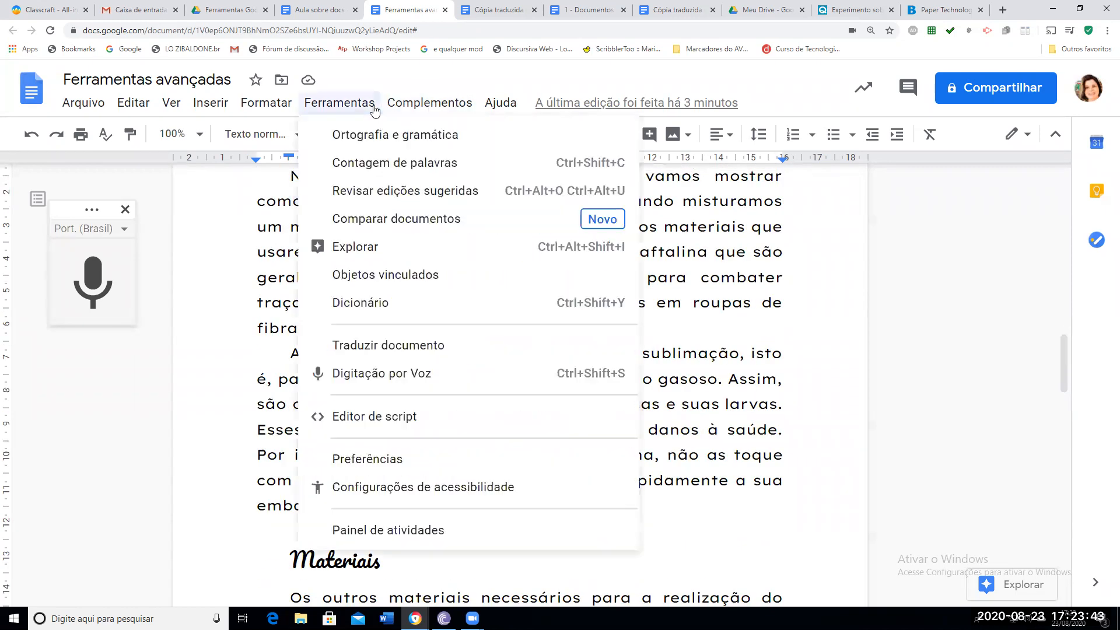
{"action": "left_click", "coordinate": [402, 460]}
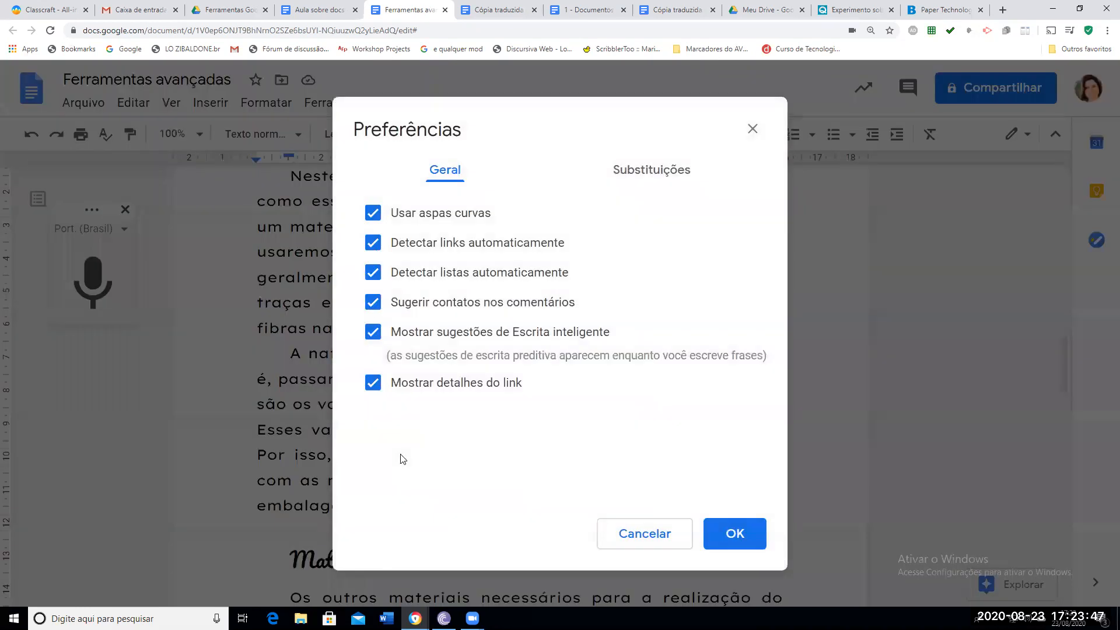
{"action": "left_click", "coordinate": [632, 167]}
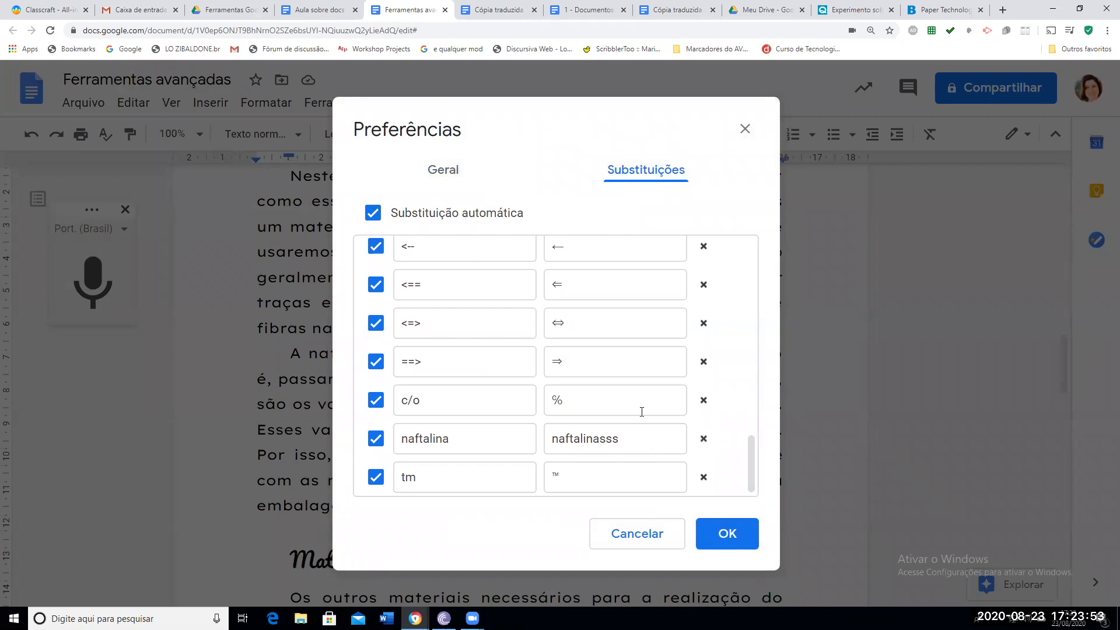
{"action": "left_click", "coordinate": [703, 441]}
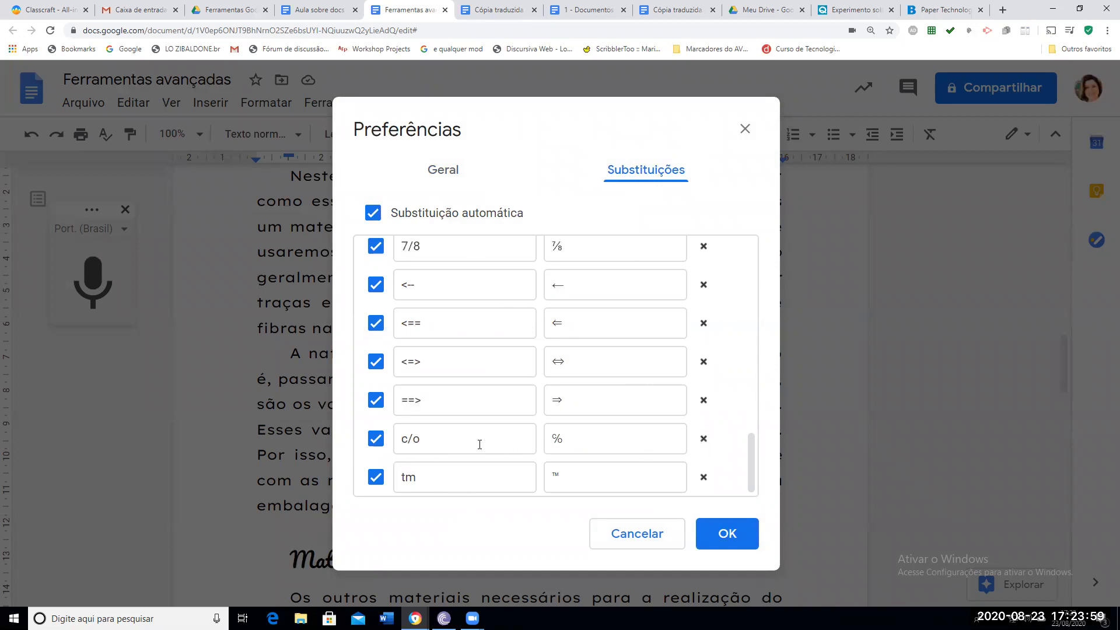
Look through the remaining substitutions and the Geral options, and close the preferences without saving
{"action": "scroll", "coordinate": [480, 400], "scroll_direction": "up", "scroll_amount": 7}
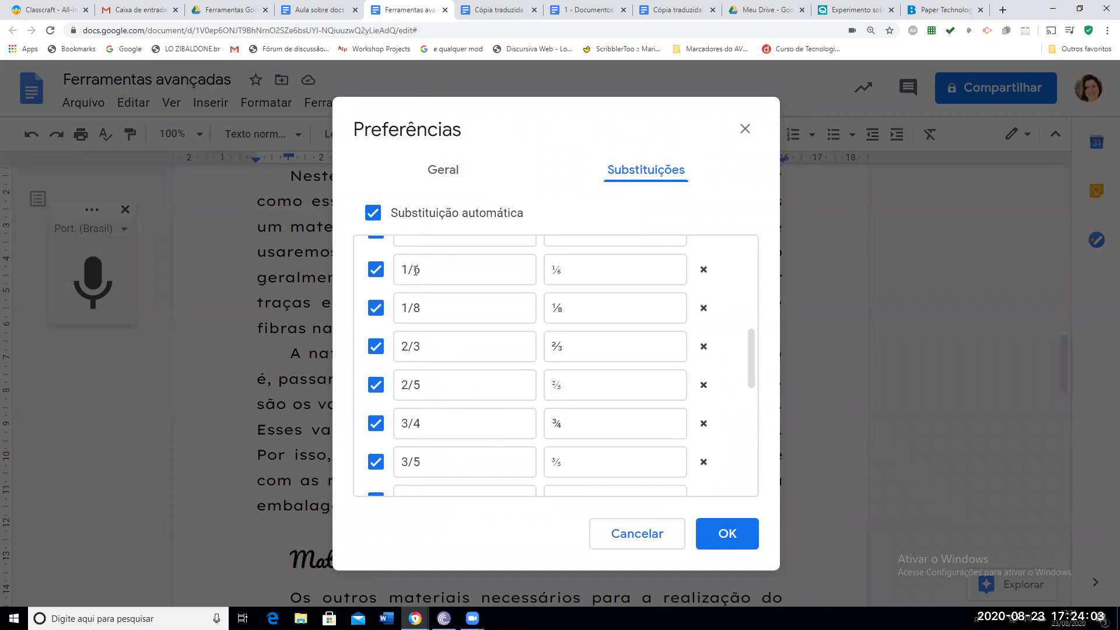
{"action": "scroll", "coordinate": [432, 402], "scroll_direction": "up", "scroll_amount": 5}
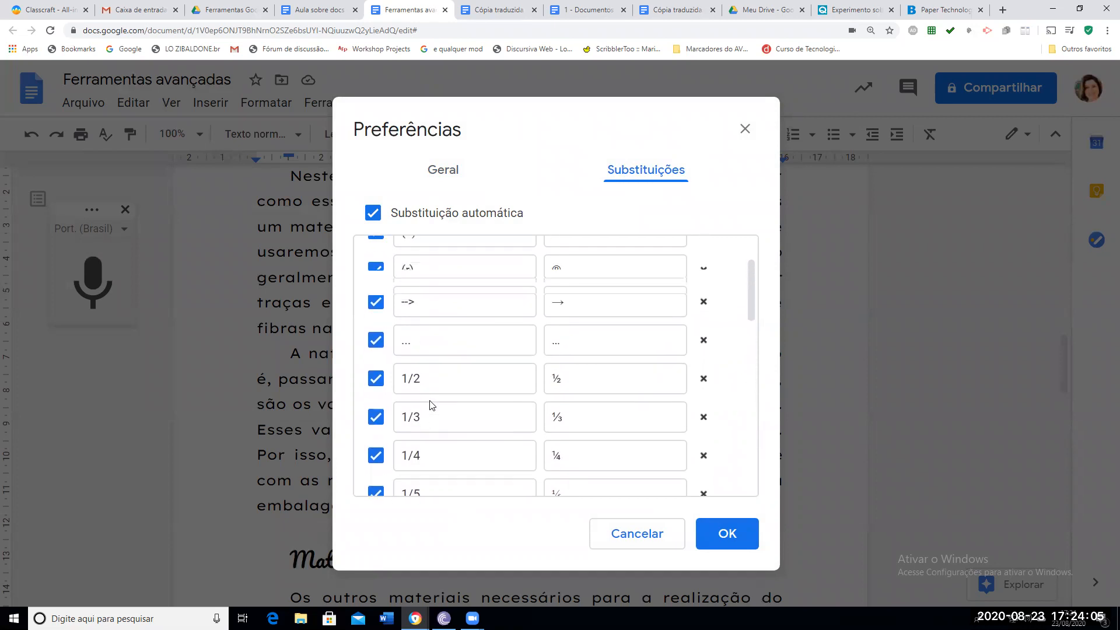
{"action": "scroll", "coordinate": [432, 403], "scroll_direction": "down", "scroll_amount": 10}
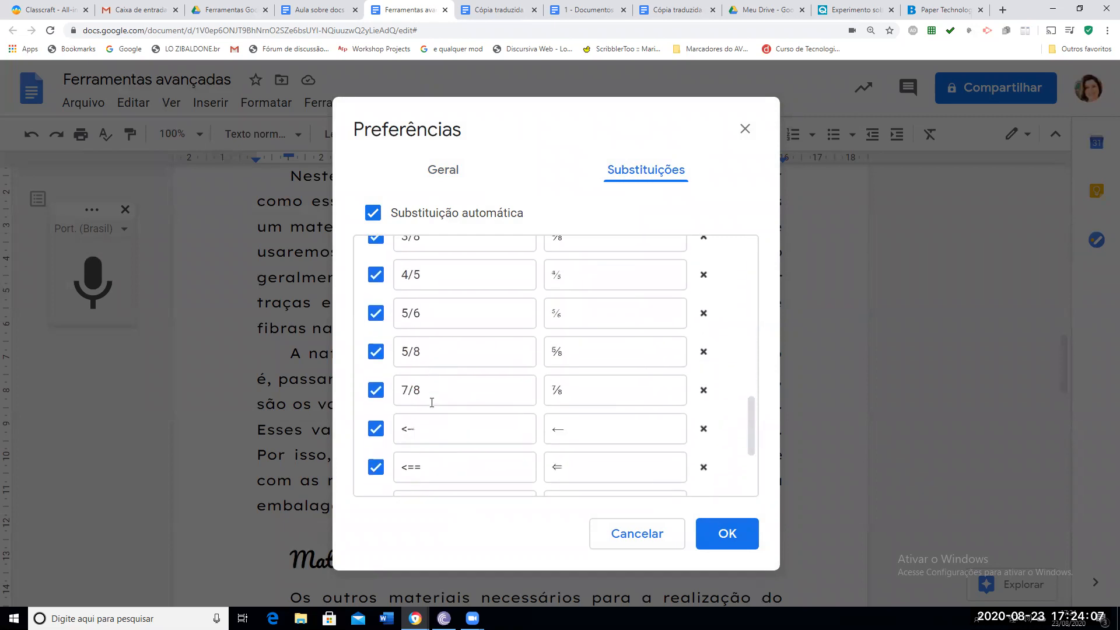
{"action": "left_click", "coordinate": [454, 181]}
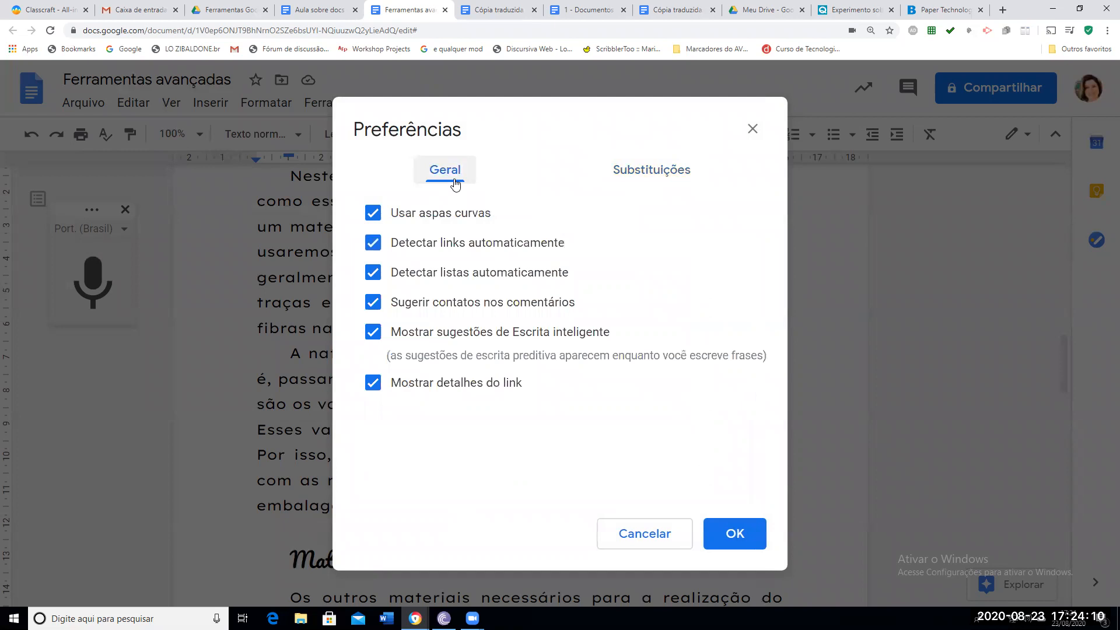
{"action": "left_click", "coordinate": [666, 532]}
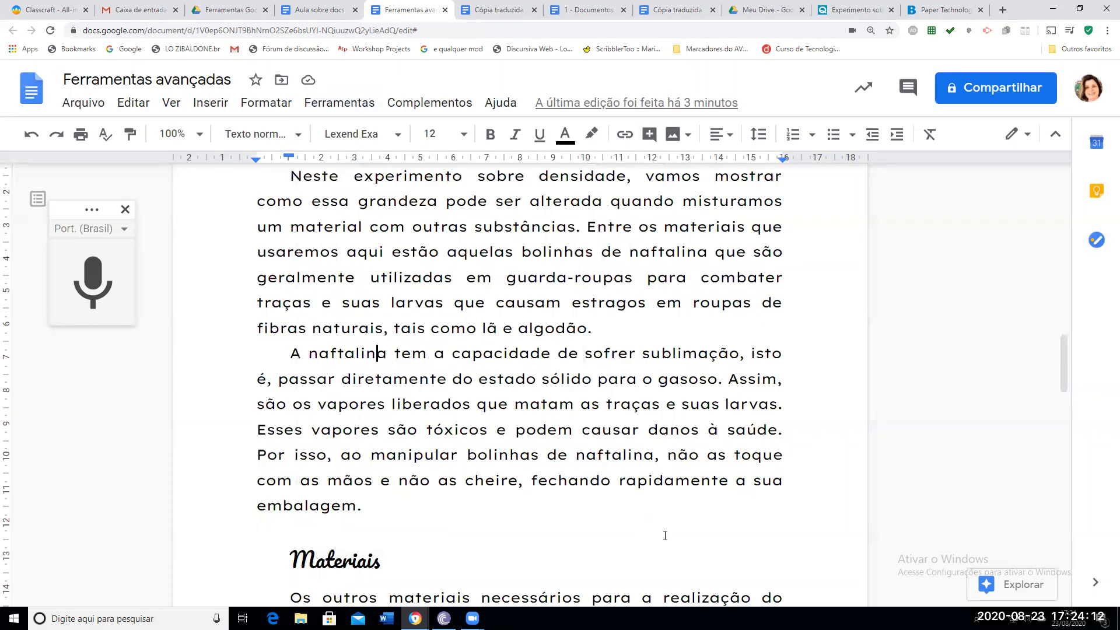
Review the accessibility settings for screen reader, braille and magnifier support, and accept them without enabling any option
{"action": "left_click", "coordinate": [367, 104]}
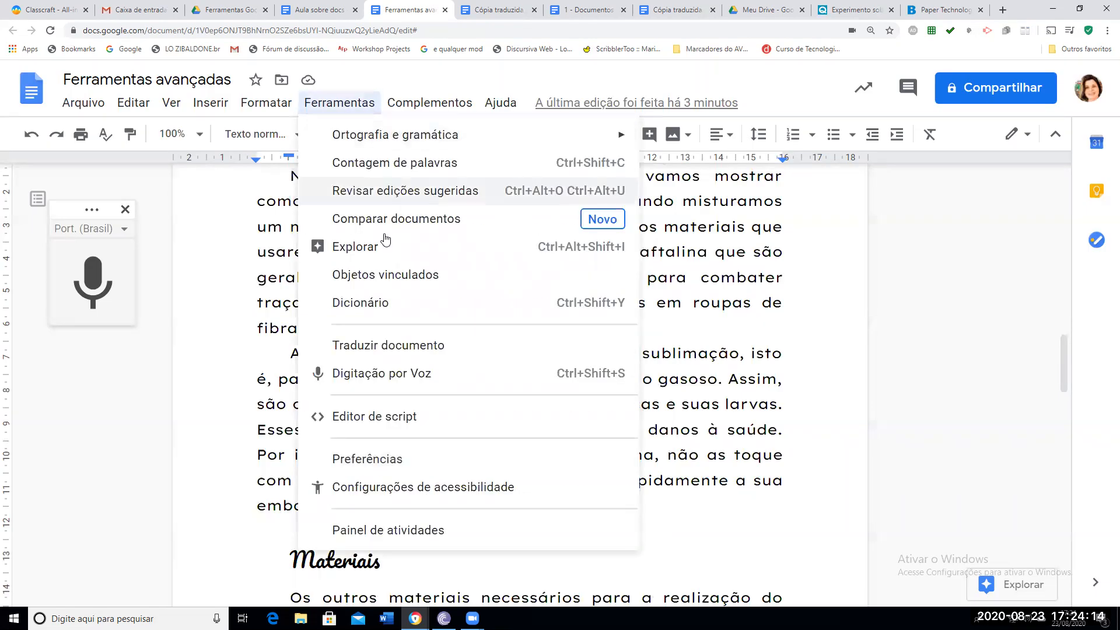
{"action": "left_click", "coordinate": [445, 489]}
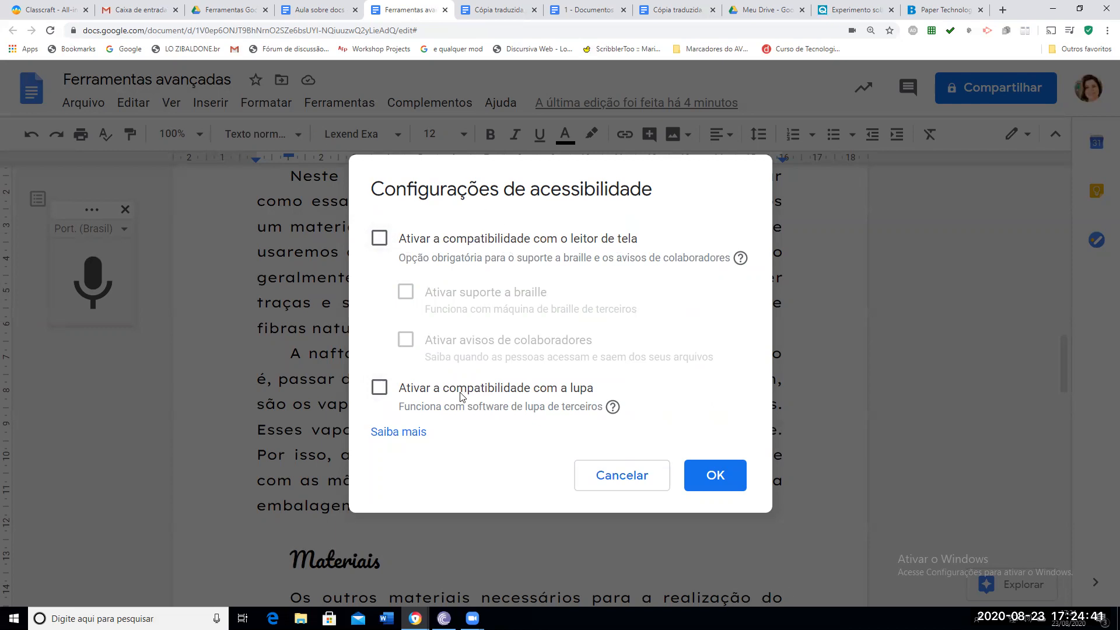
{"action": "left_click", "coordinate": [705, 475]}
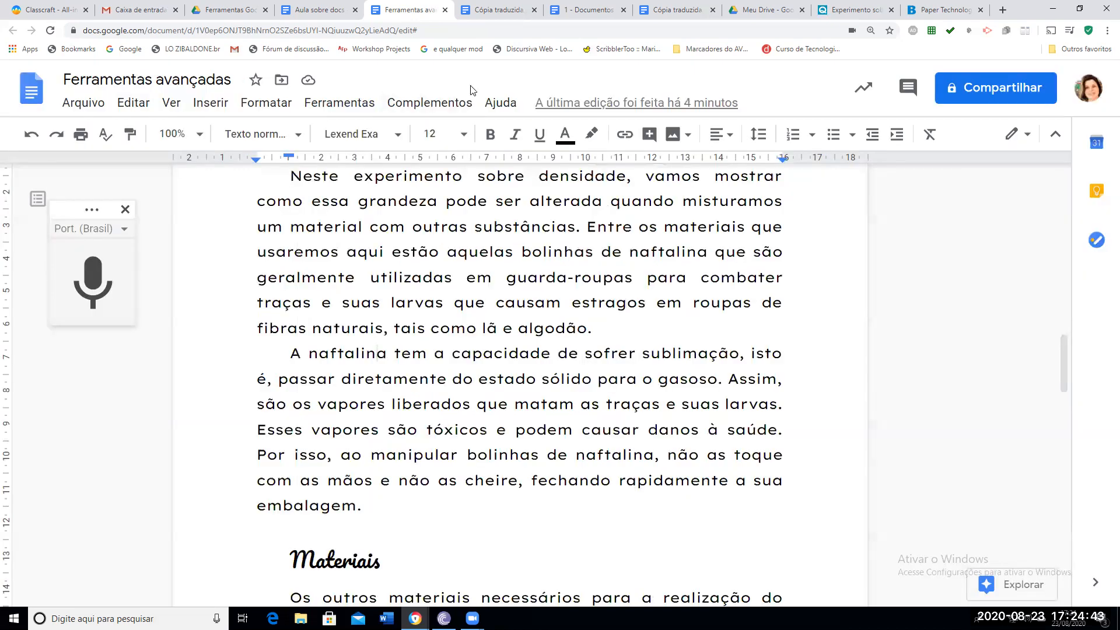
Review the readers, viewing trend and comment trend in the document's activity dashboard, and close it
{"action": "left_click", "coordinate": [405, 104]}
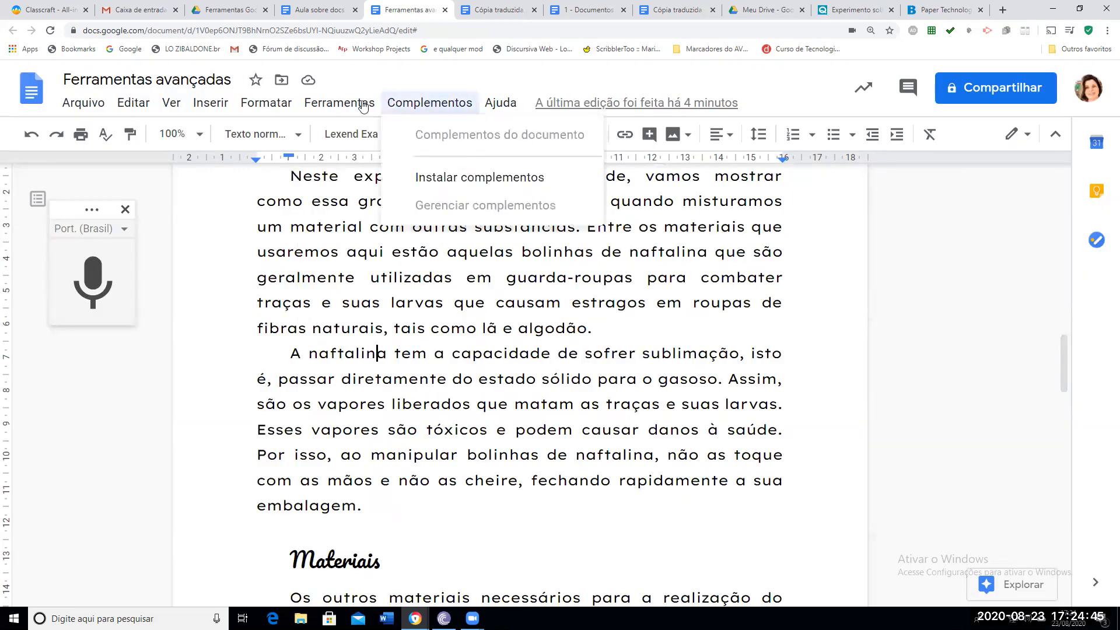
{"action": "mouse_move", "coordinate": [362, 106]}
{"action": "left_click", "coordinate": [372, 533]}
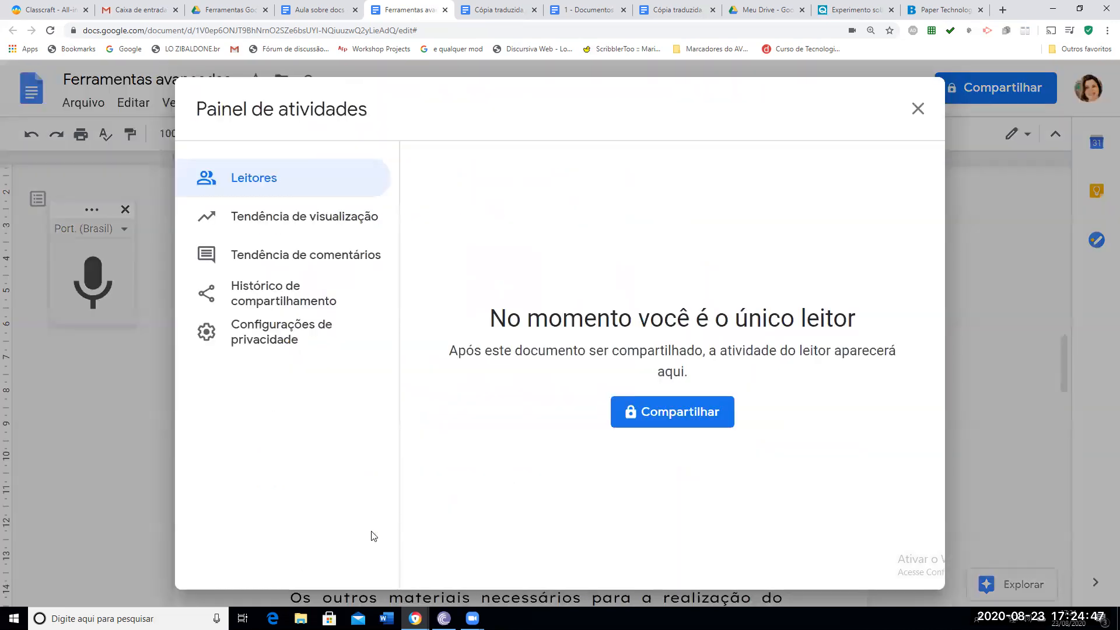
{"action": "left_click", "coordinate": [280, 216]}
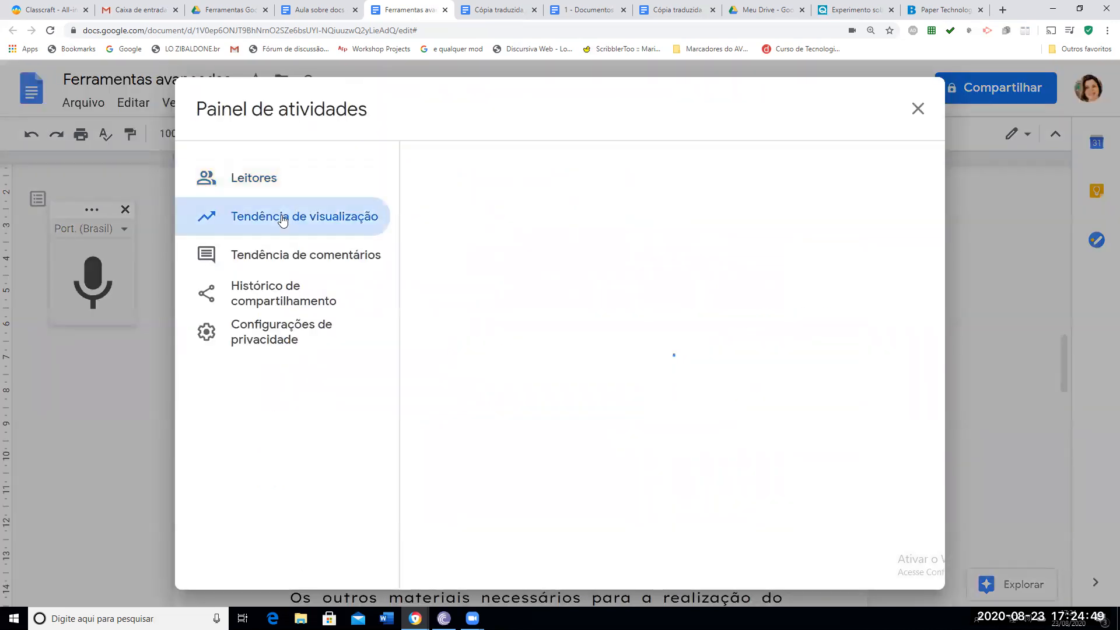
{"action": "left_click", "coordinate": [298, 262]}
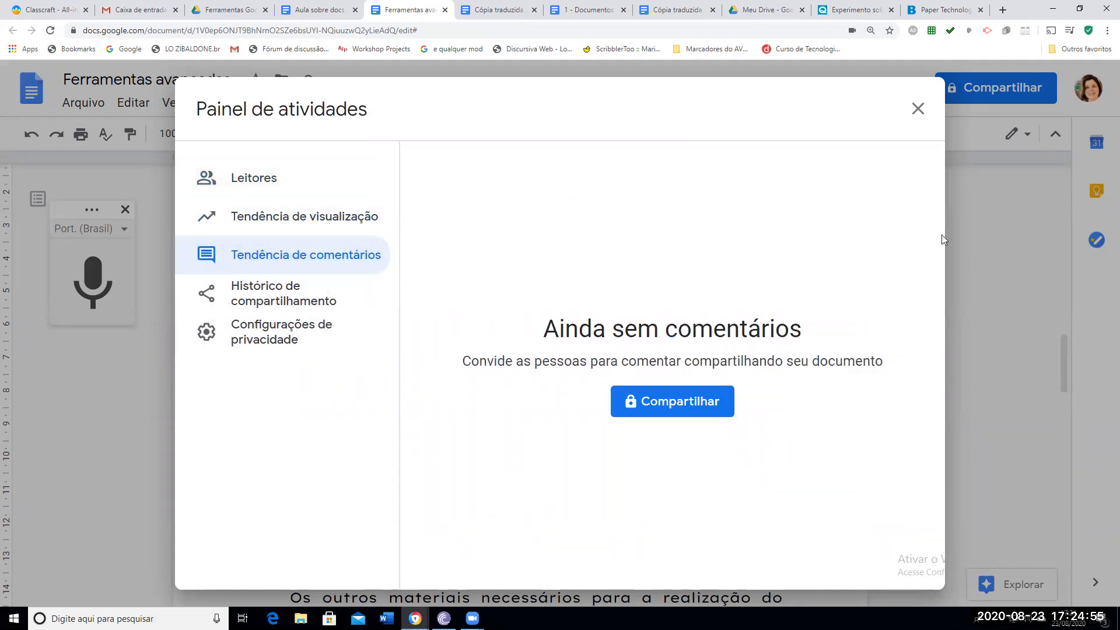
{"action": "left_click", "coordinate": [918, 110]}
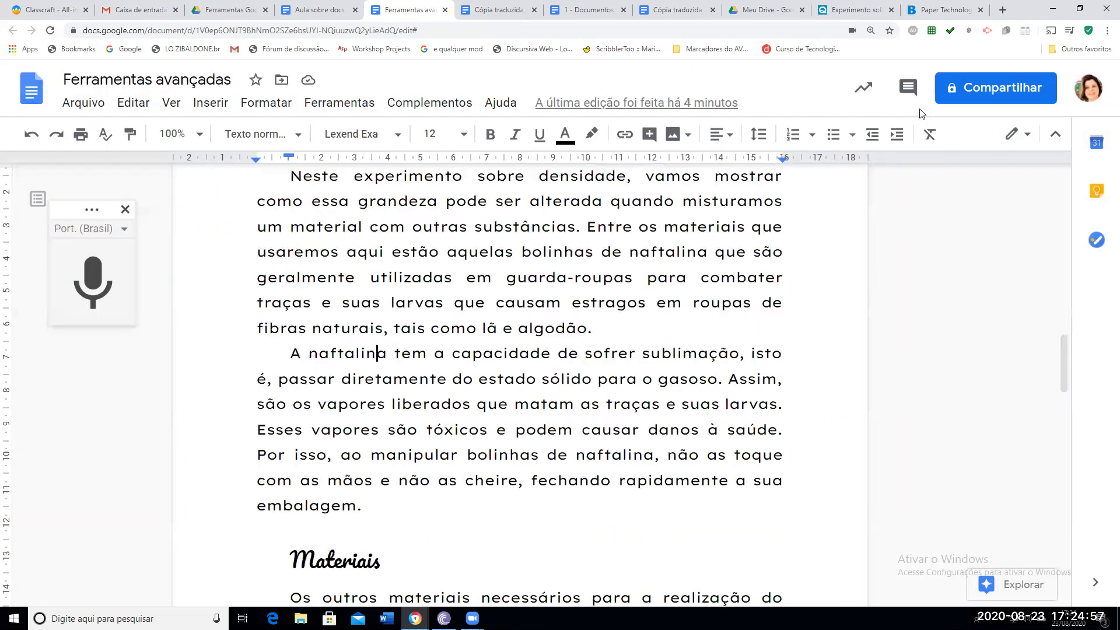
Look through the document from the Densidade section to Materiais for a passage suited to a list
{"action": "scroll", "coordinate": [361, 450], "scroll_direction": "down", "scroll_amount": 4}
{"action": "scroll", "coordinate": [362, 450], "scroll_direction": "up", "scroll_amount": 7}
{"action": "scroll", "coordinate": [361, 450], "scroll_direction": "up", "scroll_amount": 12}
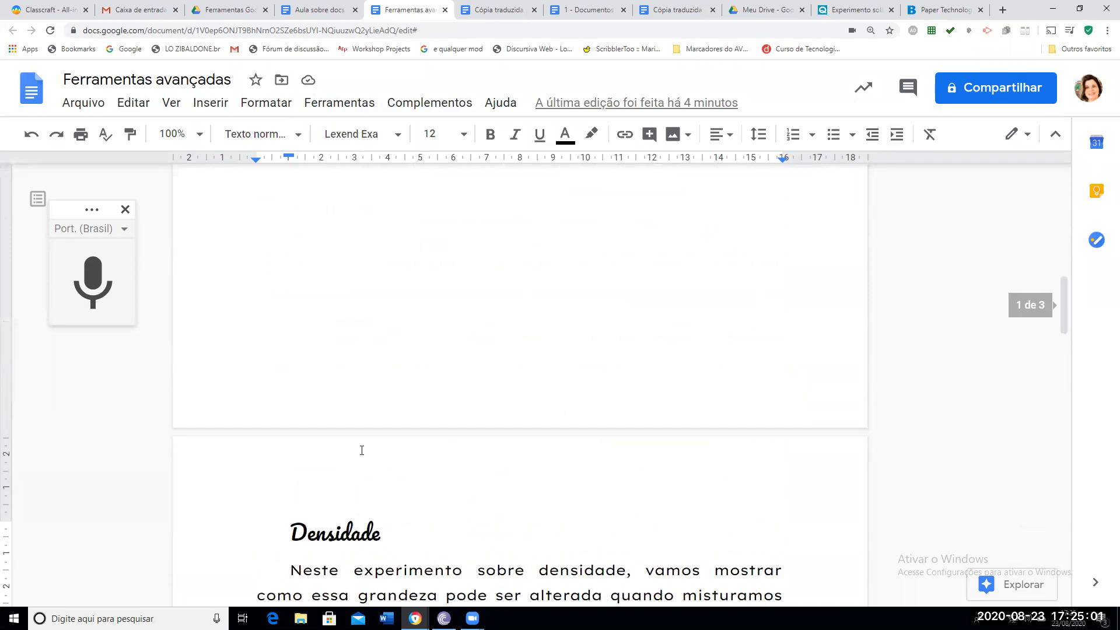
{"action": "scroll", "coordinate": [361, 450], "scroll_direction": "down", "scroll_amount": 15}
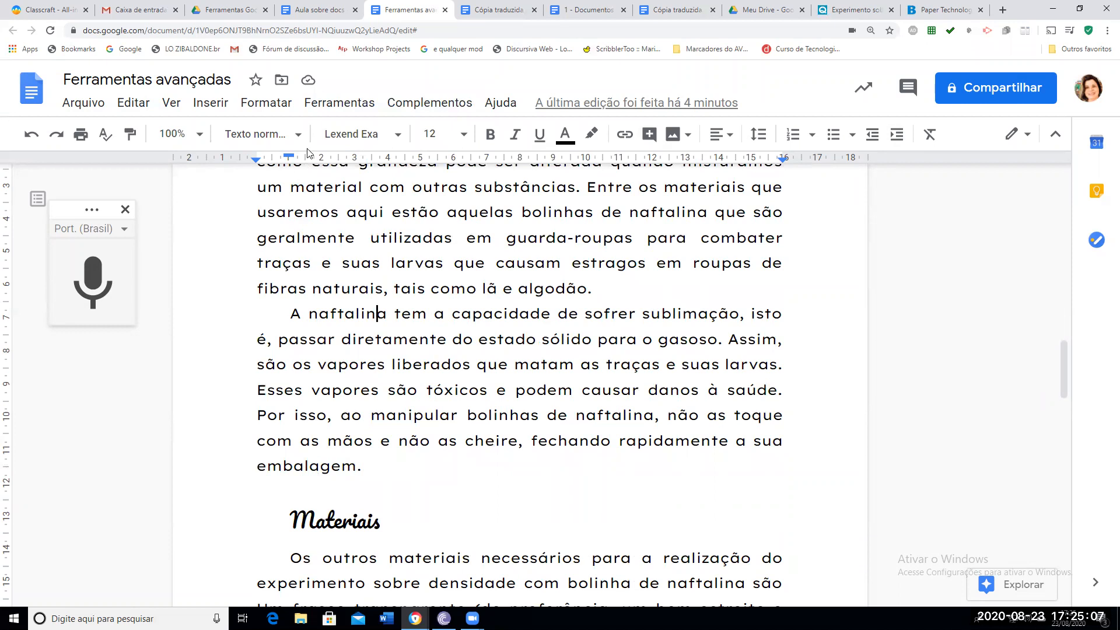
{"action": "scroll", "coordinate": [354, 402], "scroll_direction": "down", "scroll_amount": 1}
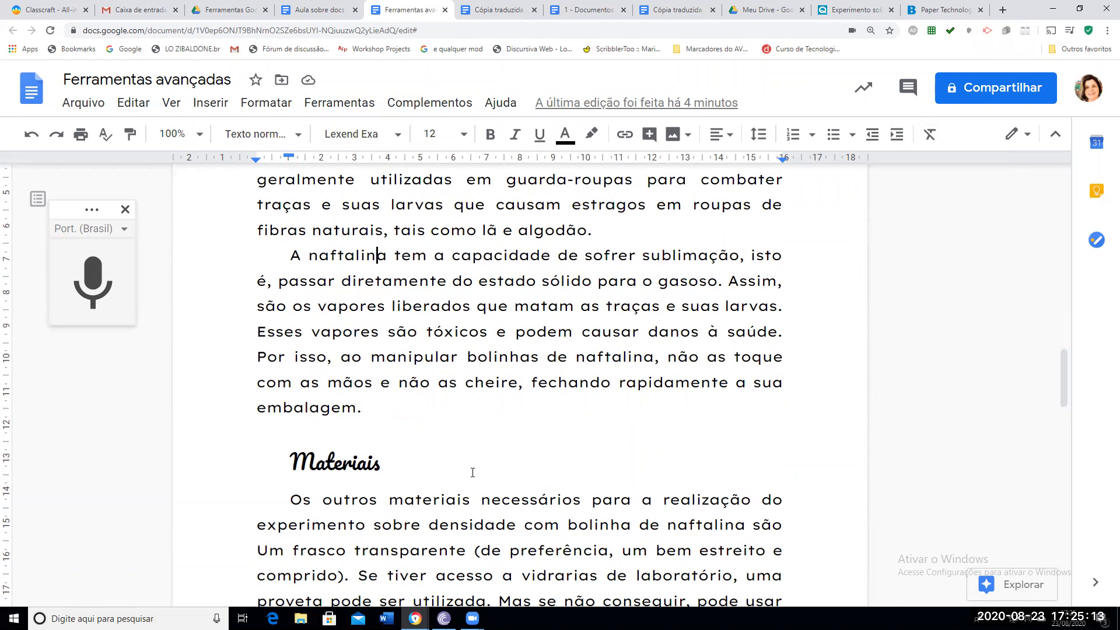
{"action": "scroll", "coordinate": [472, 471], "scroll_direction": "down", "scroll_amount": 19}
{"action": "scroll", "coordinate": [476, 471], "scroll_direction": "down", "scroll_amount": 3}
{"action": "scroll", "coordinate": [476, 471], "scroll_direction": "up", "scroll_amount": 15}
{"action": "scroll", "coordinate": [476, 471], "scroll_direction": "up", "scroll_amount": 1}
{"action": "scroll", "coordinate": [475, 471], "scroll_direction": "down", "scroll_amount": 3}
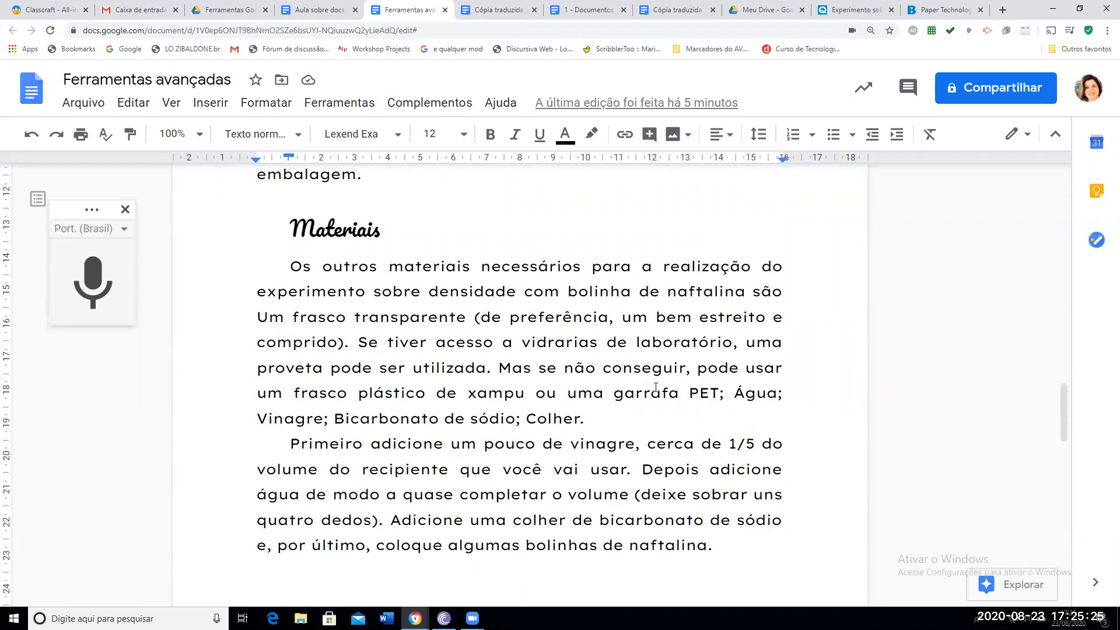
Add a colon after "pode usar" in the Materiais section and start a new paragraph there
{"action": "left_click", "coordinate": [783, 367]}
{"action": "type", "text": ":"}
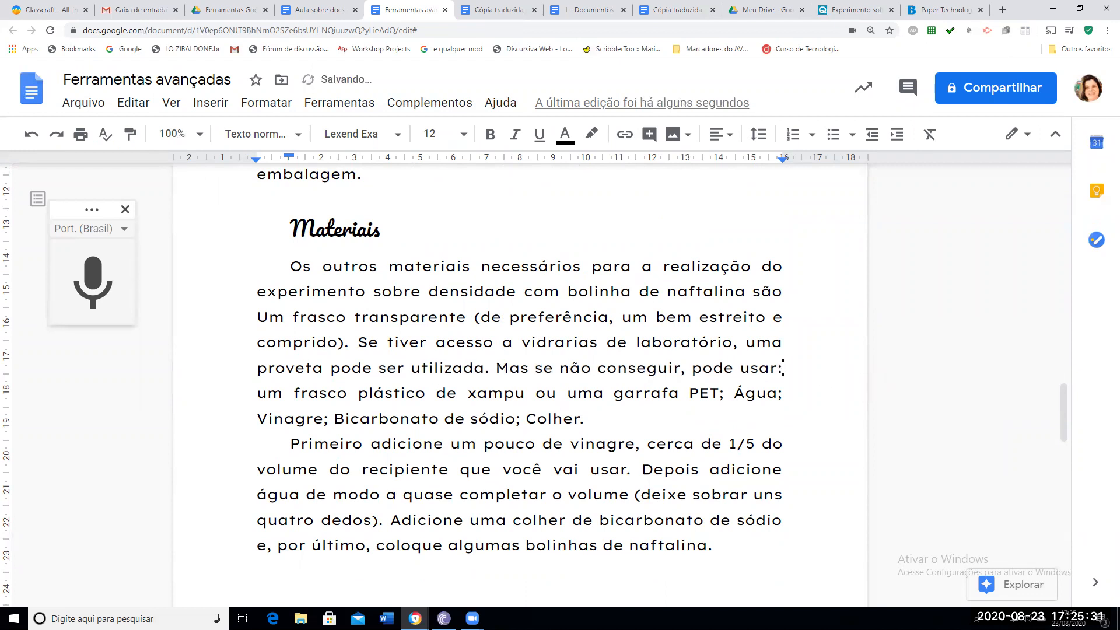
{"action": "key", "text": "Return"}
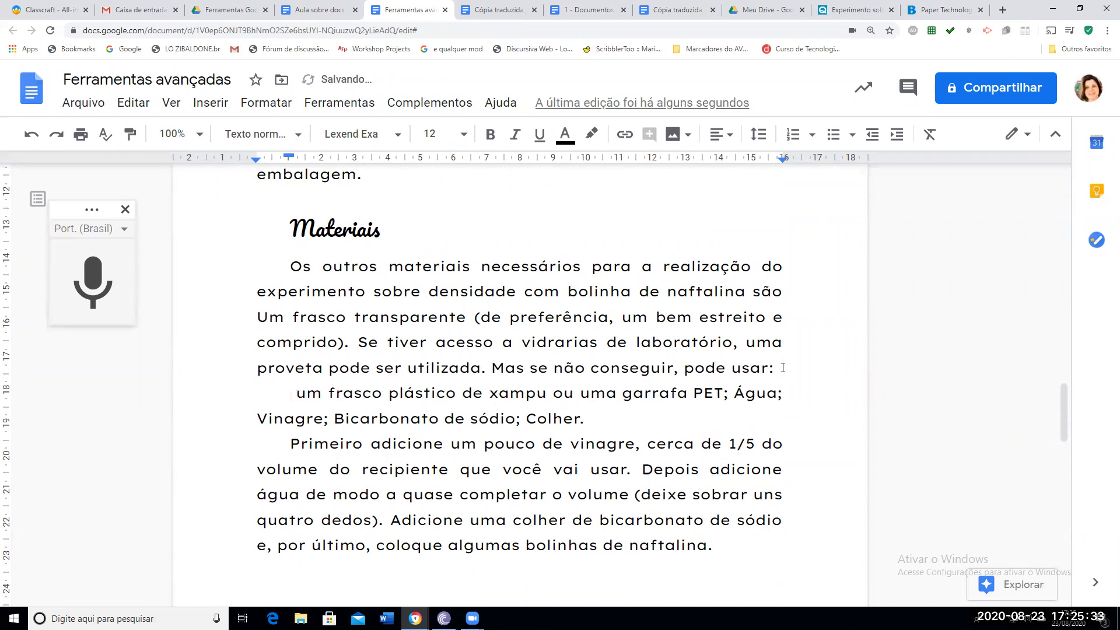
Format the paragraph starting with "um frasco plástico" as a bulleted list, first with round bullets and finally with diamond bullets
{"action": "left_click", "coordinate": [852, 136]}
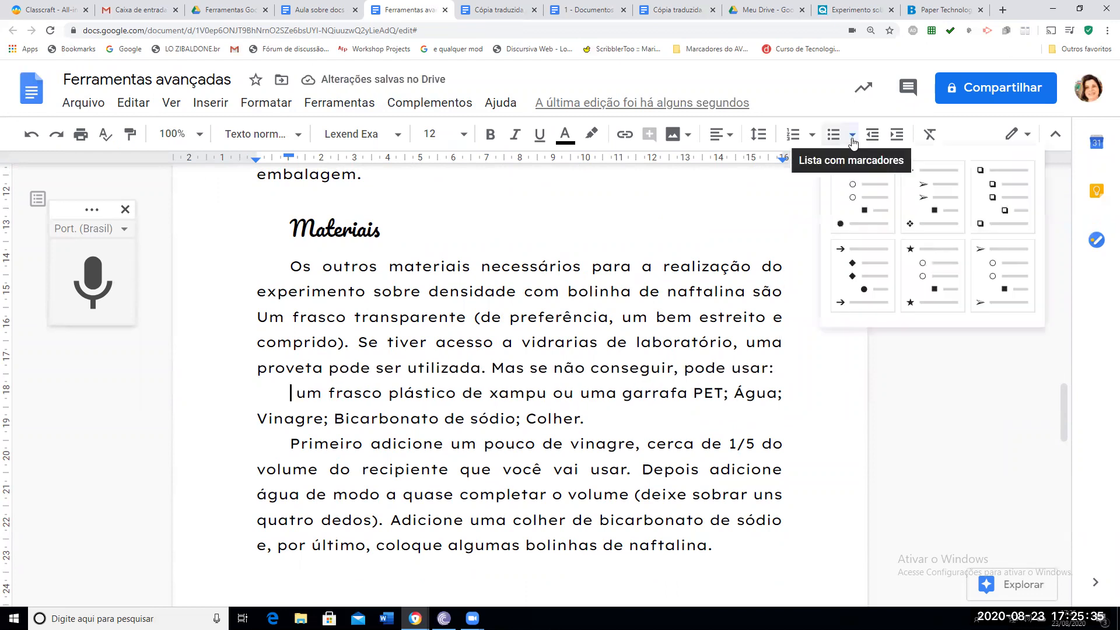
{"action": "left_click", "coordinate": [849, 184]}
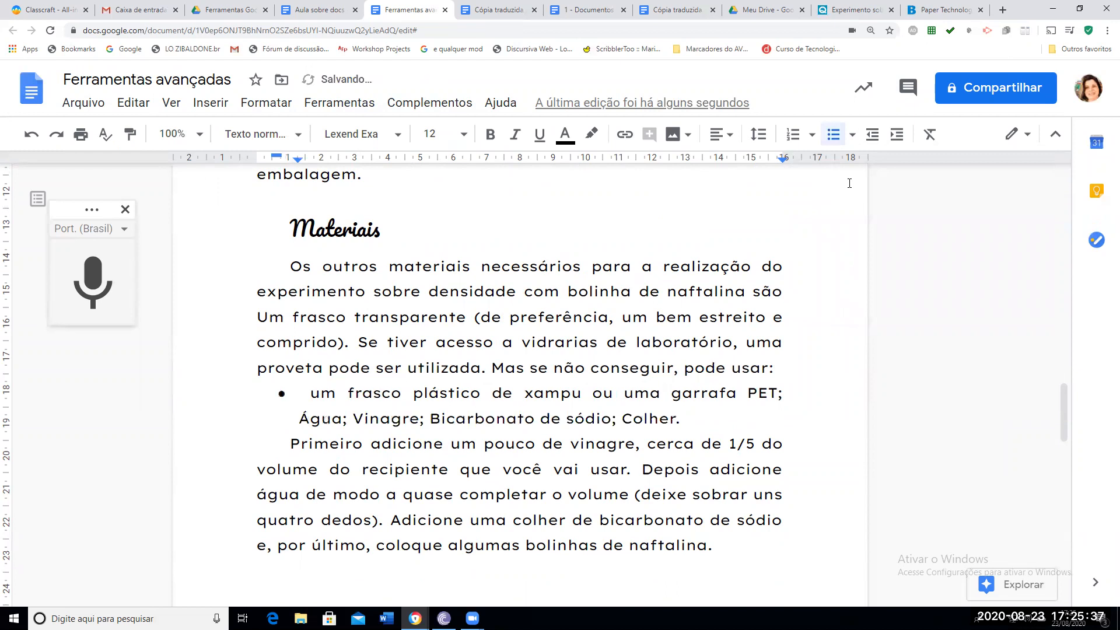
{"action": "left_click", "coordinate": [852, 136]}
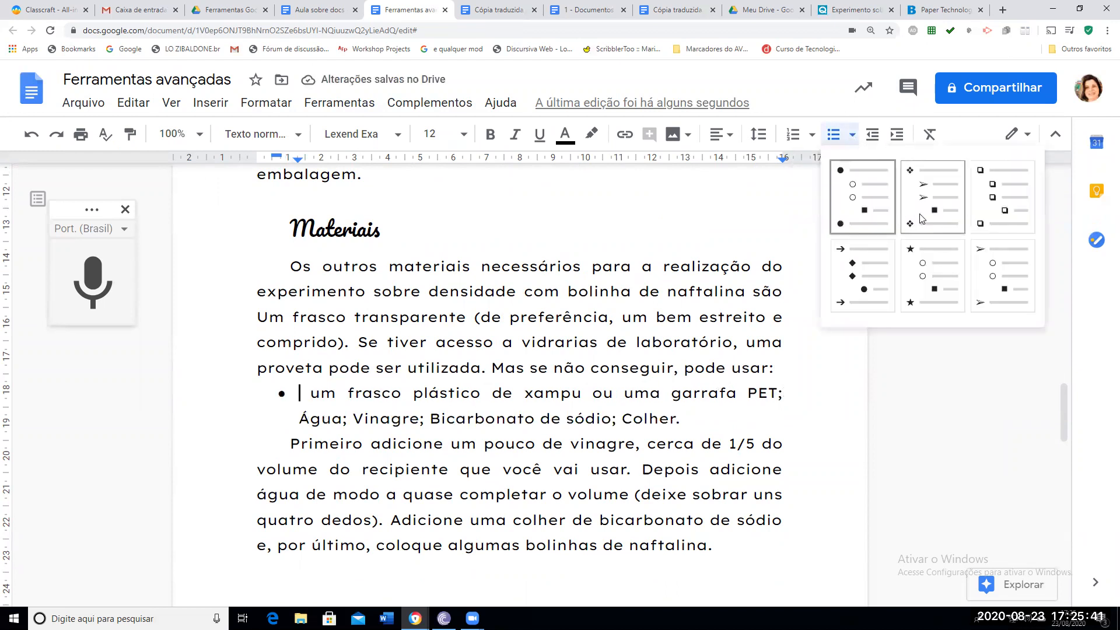
{"action": "left_click", "coordinate": [920, 218]}
{"action": "left_click", "coordinate": [851, 136]}
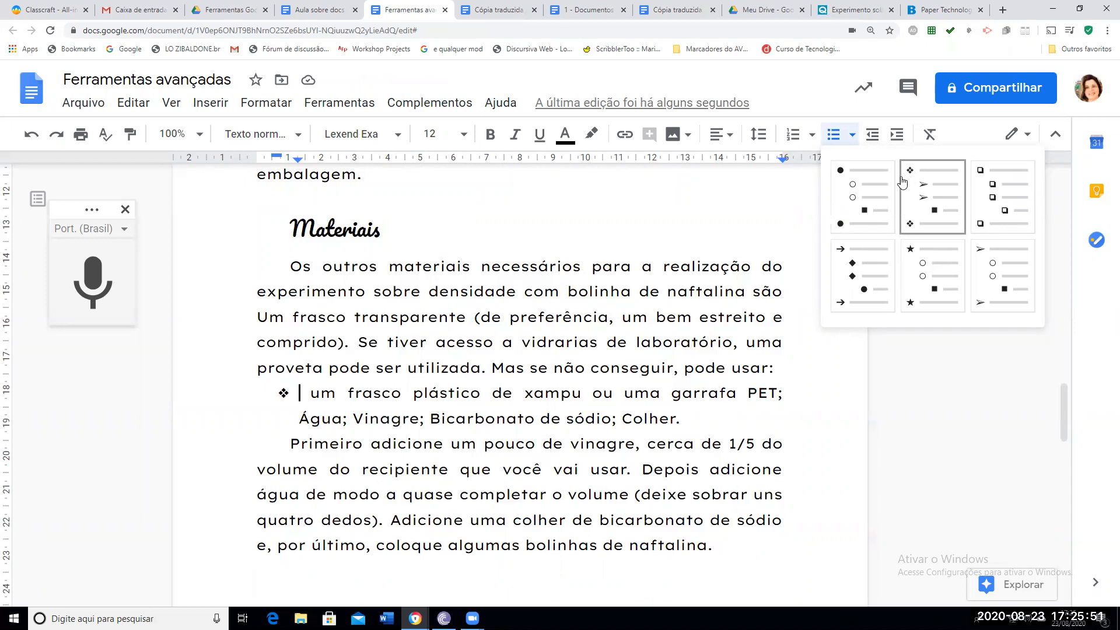
Split the diamond-bulleted item after "garrafa PET;" and demote the new "Água" item through several nested list levels
{"action": "left_click", "coordinate": [790, 390]}
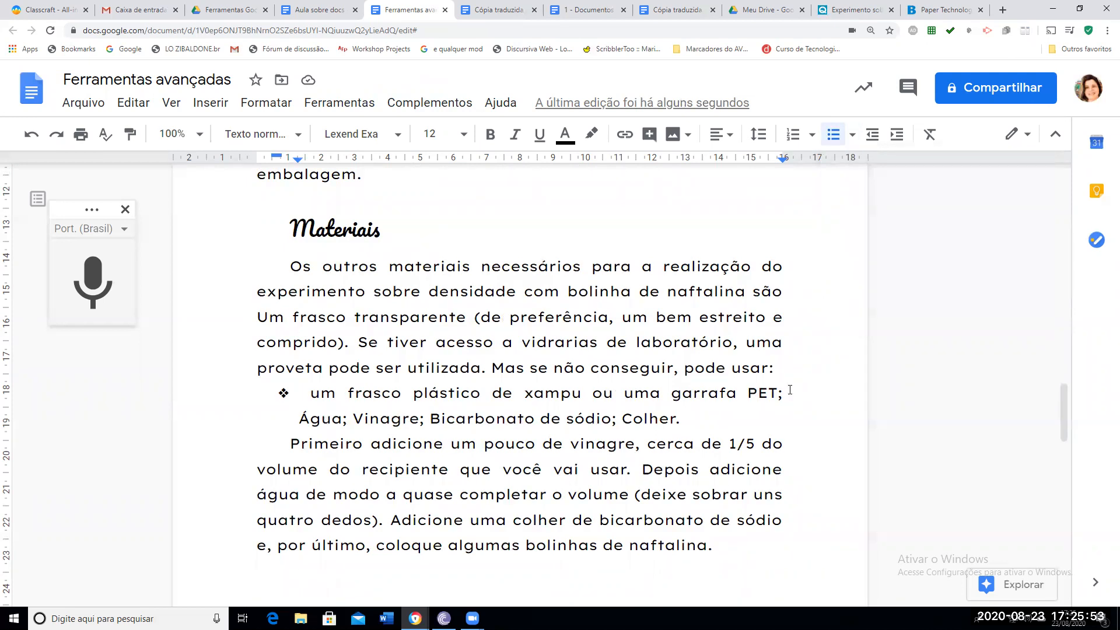
{"action": "key", "text": "Return"}
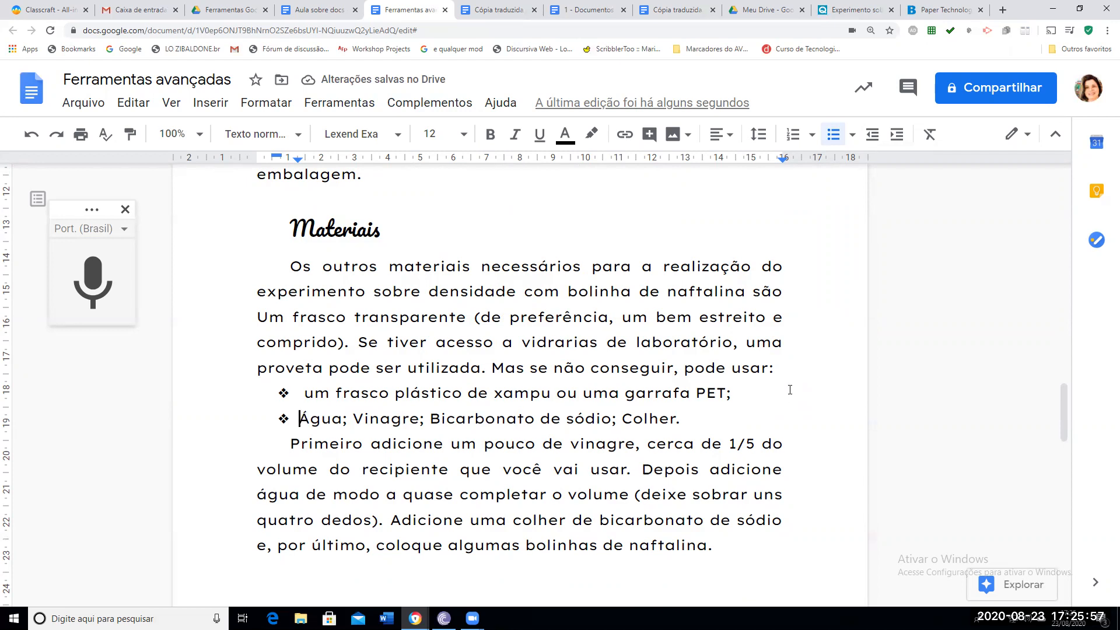
{"action": "key", "text": "Tab"}
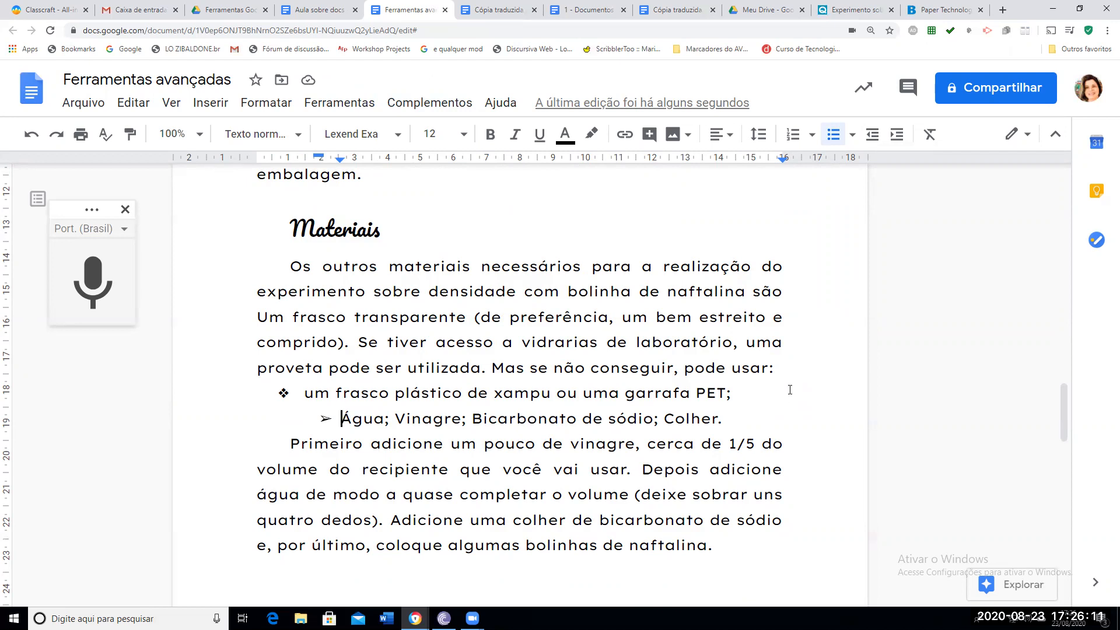
{"action": "key", "text": "Tab"}
{"action": "key", "text": "Tab"}
{"action": "key", "text": "Tab"}
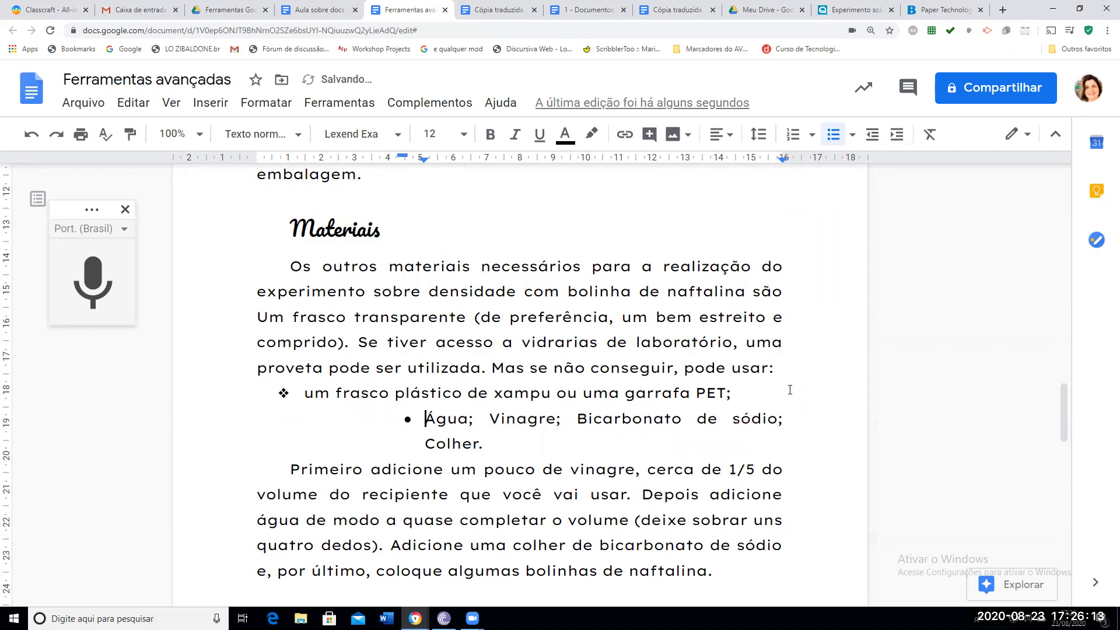
{"action": "key", "text": "Tab"}
{"action": "key", "text": "Tab"}
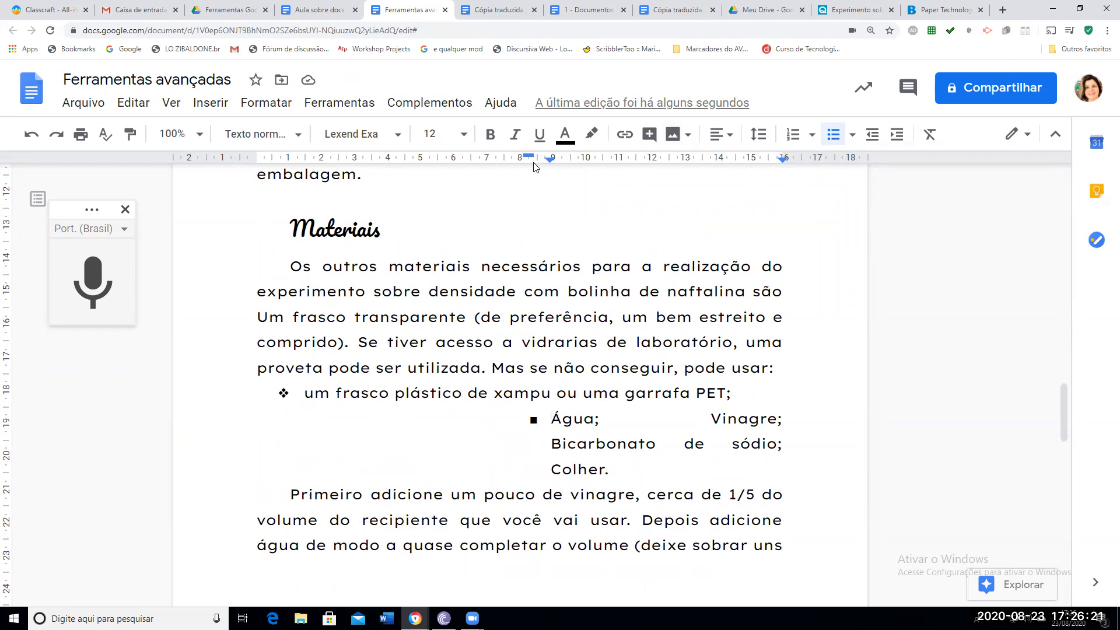
Remove the nested bullet from the "Água" line and merge its text back into the "garrafa PET;" item
{"action": "key", "text": "BackSpace"}
{"action": "key", "text": "BackSpace"}
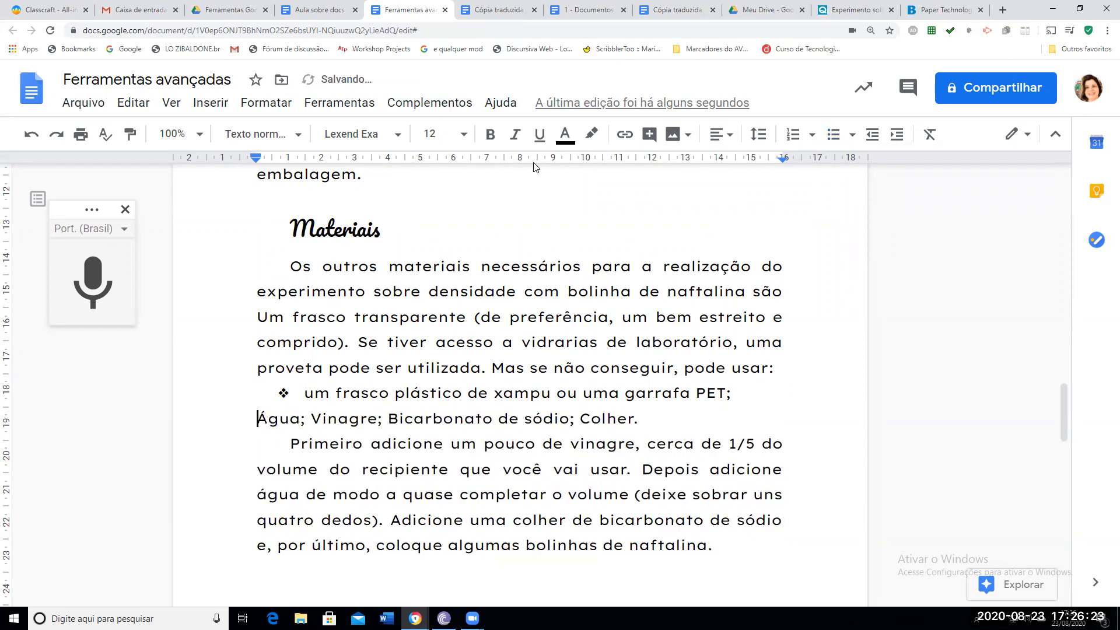
{"action": "left_click", "coordinate": [740, 391]}
{"action": "key", "text": "Delete"}
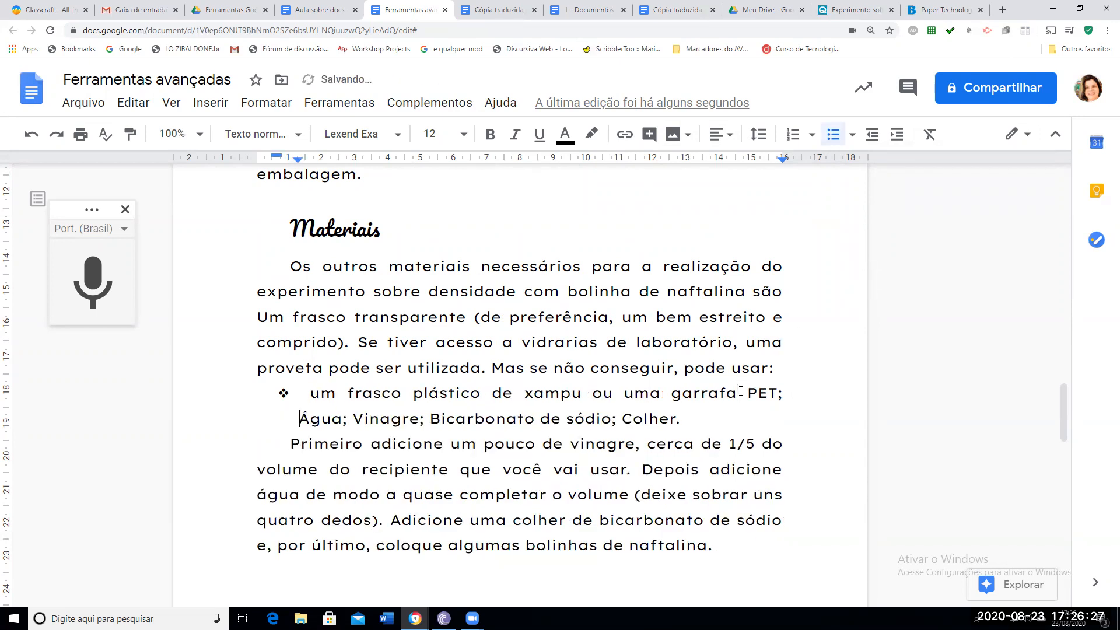
{"action": "key", "text": "BackSpace"}
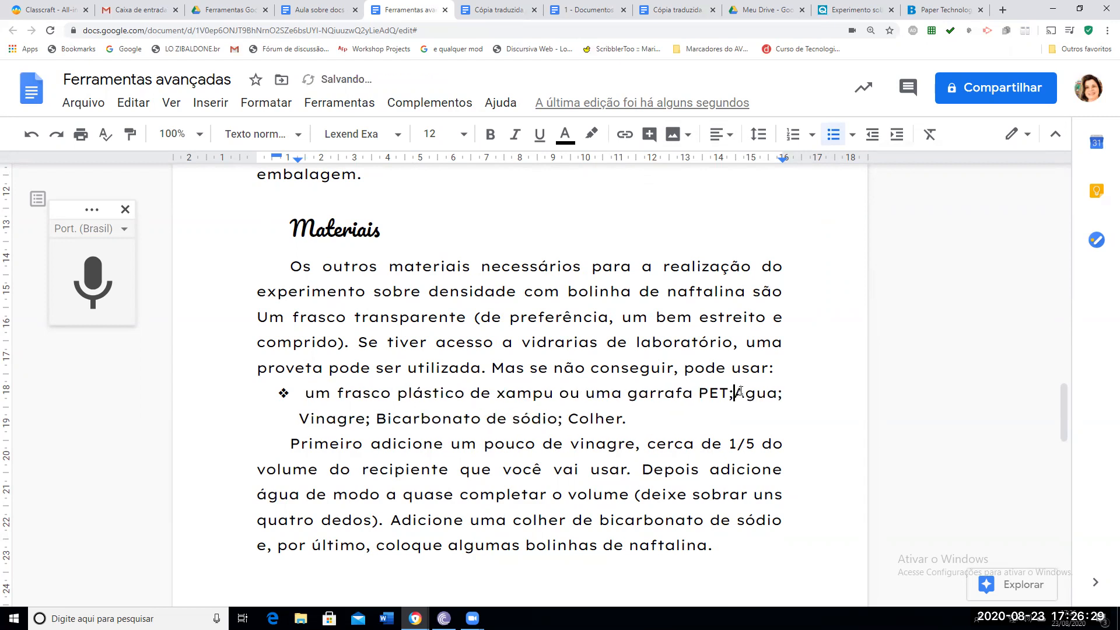
Split the list text into separate bullets for "Água; Vinagre;", "Bicarbonato de sódio;" and "Colher." below the PET bottle item
{"action": "key", "text": "Return"}
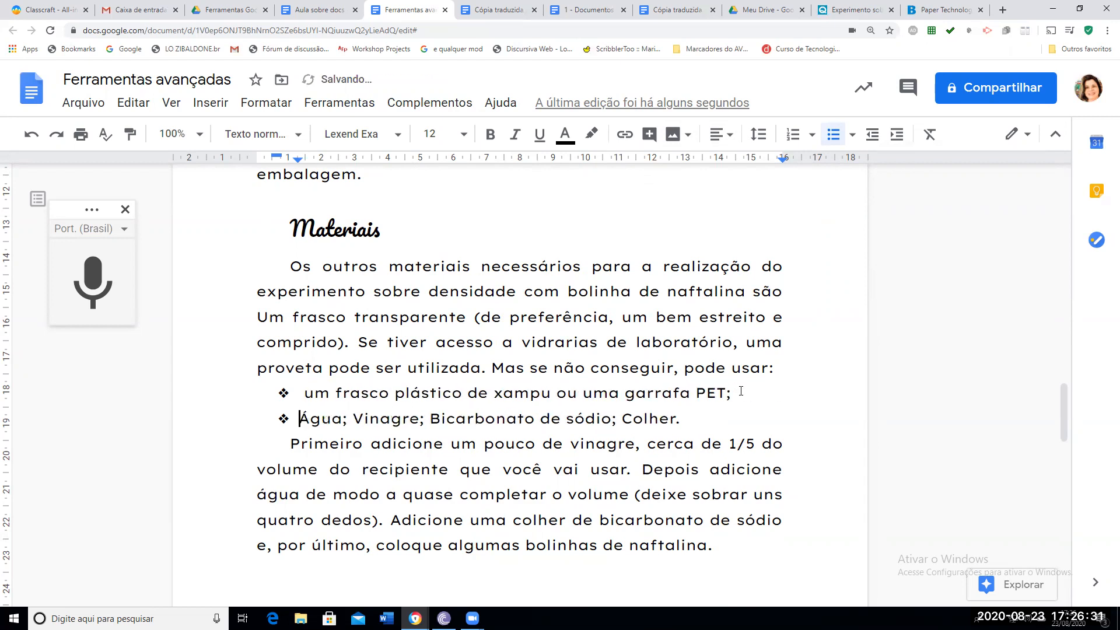
{"action": "left_click", "coordinate": [426, 419]}
{"action": "key", "text": "Return"}
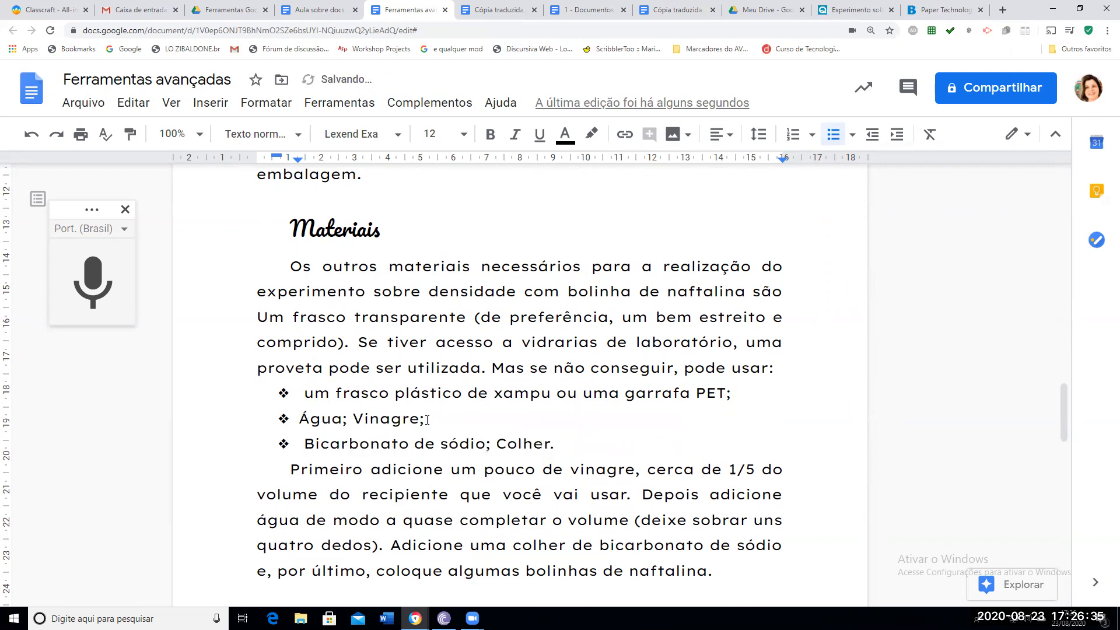
{"action": "left_click", "coordinate": [496, 444]}
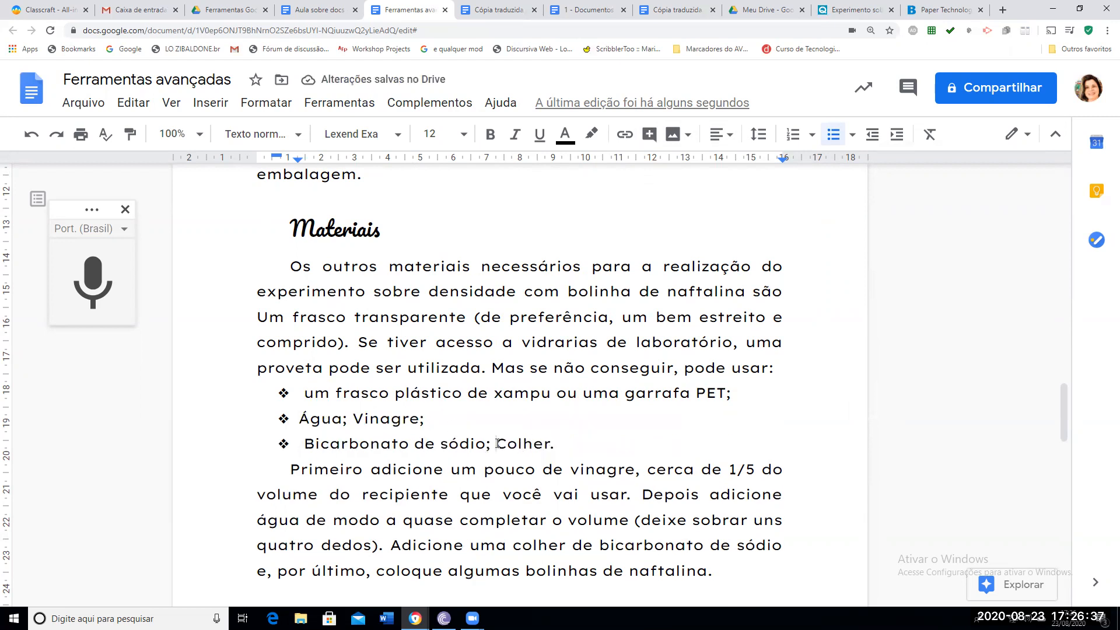
{"action": "key", "text": "Return"}
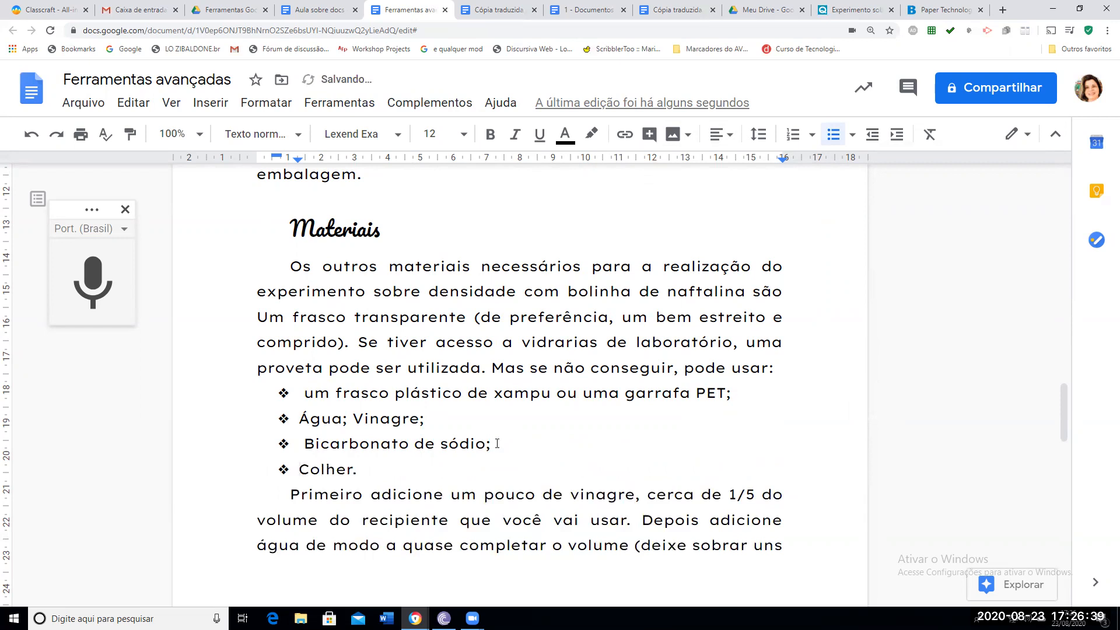
Convert the four bulleted items in the Materiais section to a numbered list in the 1., a., i. style
{"action": "left_click_drag", "start_coordinate": [356, 469], "coordinate": [295, 389]}
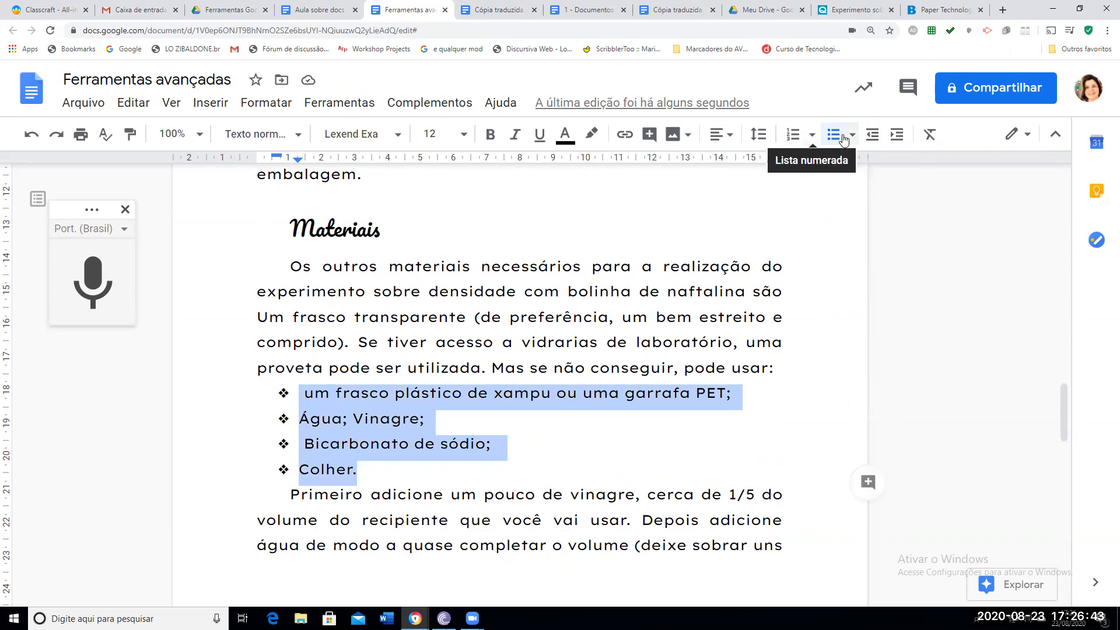
{"action": "left_click", "coordinate": [812, 134]}
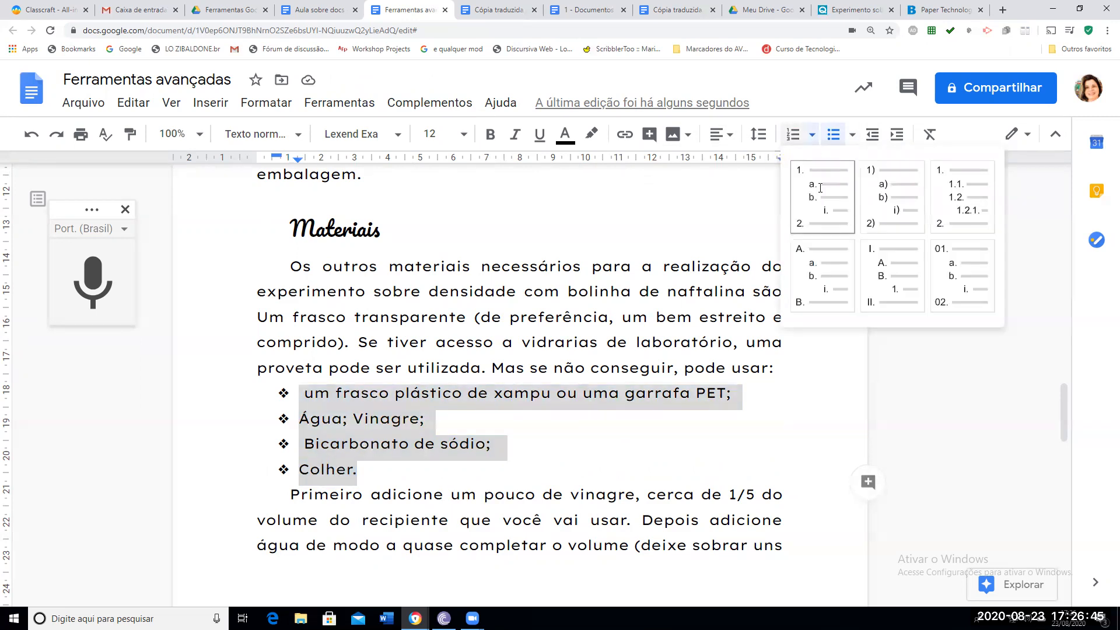
{"action": "left_click", "coordinate": [820, 188]}
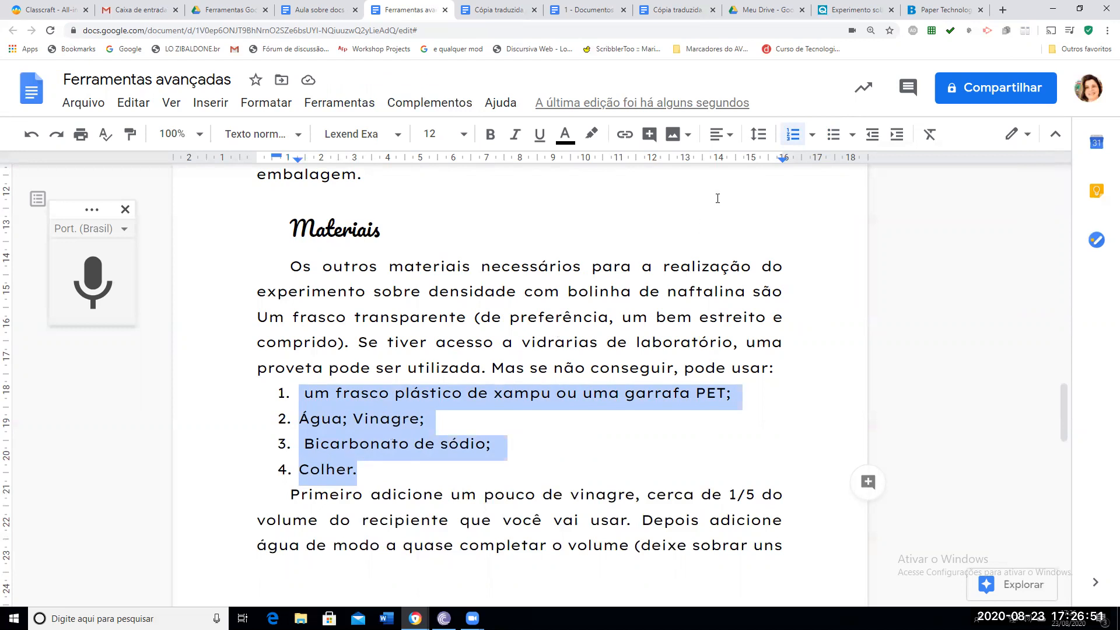
{"action": "left_click", "coordinate": [479, 466]}
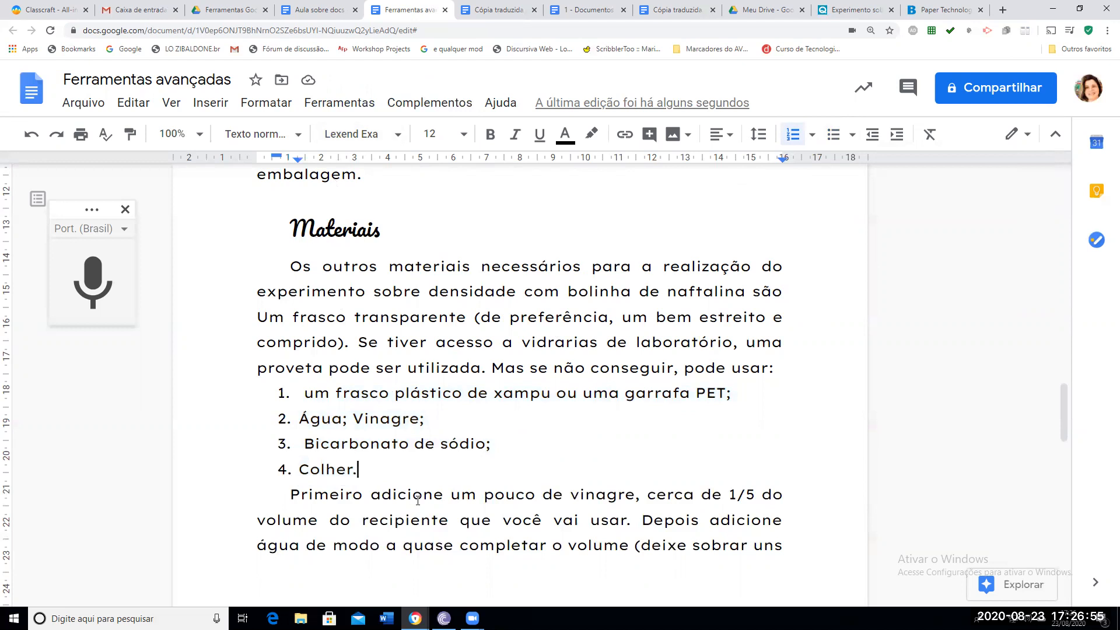
Switch to the "Aula sobre docs" document and look through its pages around the four-column table and the blogging image
{"action": "scroll", "coordinate": [417, 500], "scroll_direction": "down", "scroll_amount": 15}
{"action": "scroll", "coordinate": [431, 514], "scroll_direction": "up", "scroll_amount": 15}
{"action": "scroll", "coordinate": [430, 513], "scroll_direction": "up", "scroll_amount": 10}
{"action": "scroll", "coordinate": [429, 518], "scroll_direction": "down", "scroll_amount": 10}
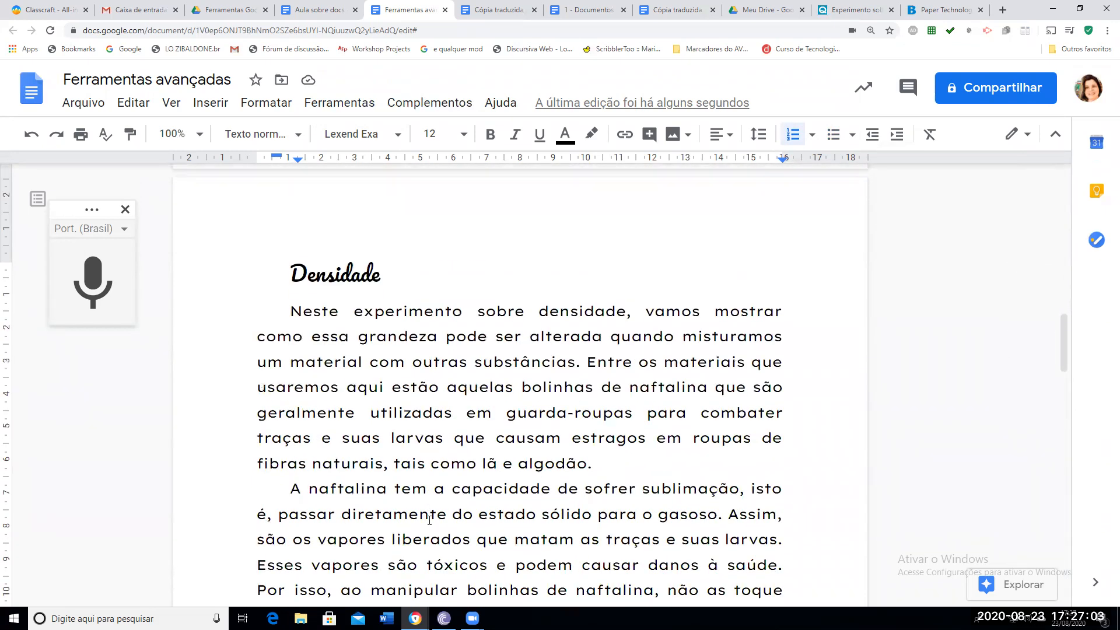
{"action": "left_click", "coordinate": [324, 10]}
{"action": "scroll", "coordinate": [470, 405], "scroll_direction": "up", "scroll_amount": 5}
{"action": "scroll", "coordinate": [474, 412], "scroll_direction": "up", "scroll_amount": 10}
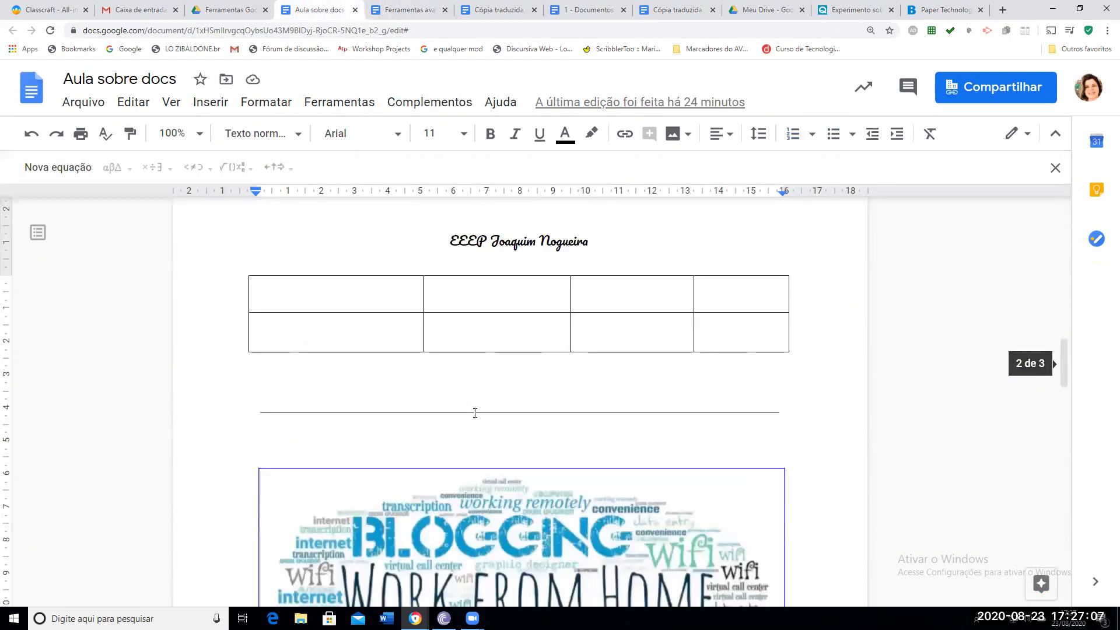